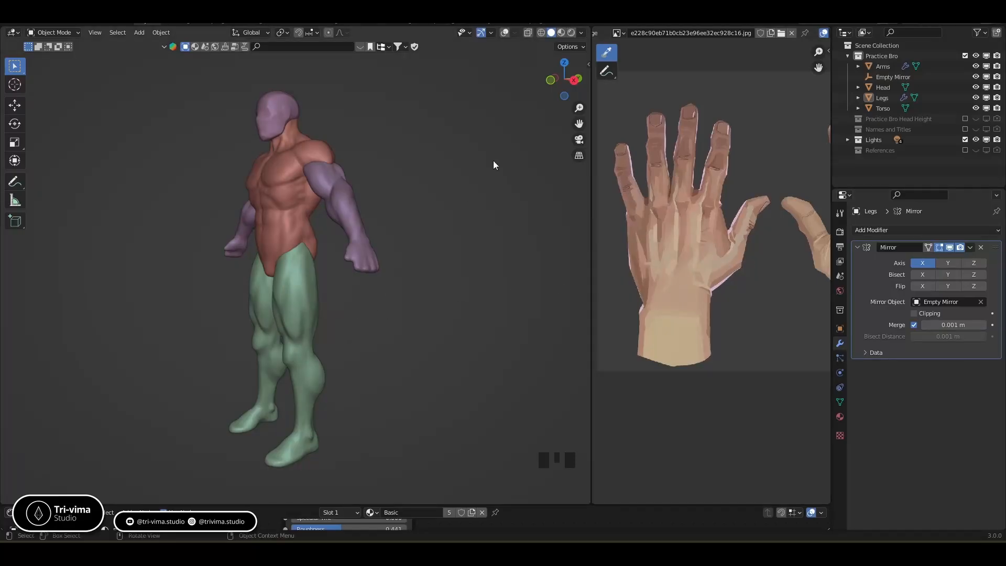
Turn on the viewport overlays and exclude the Lights collection from the scene.
left_click(504, 33)
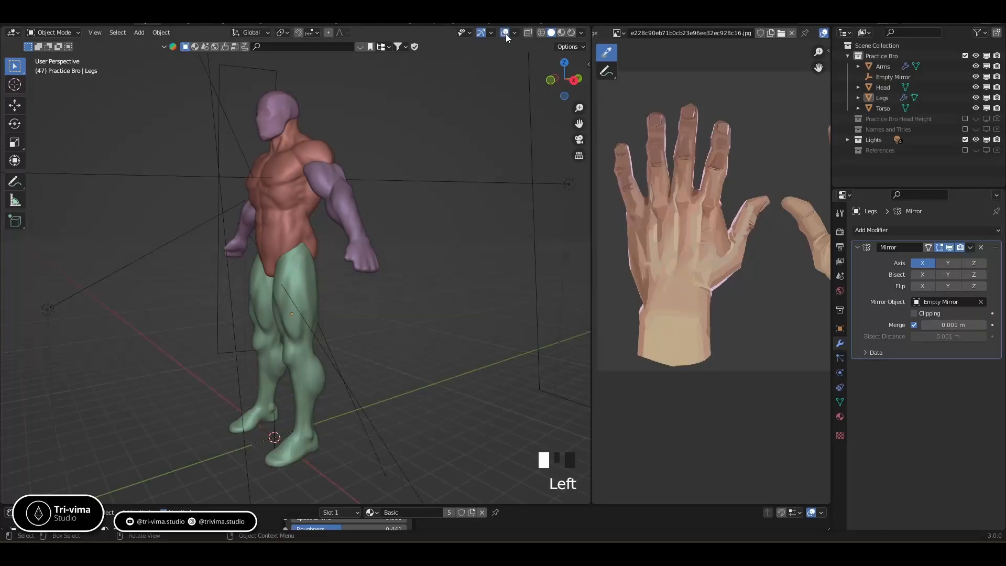
left_click(965, 139)
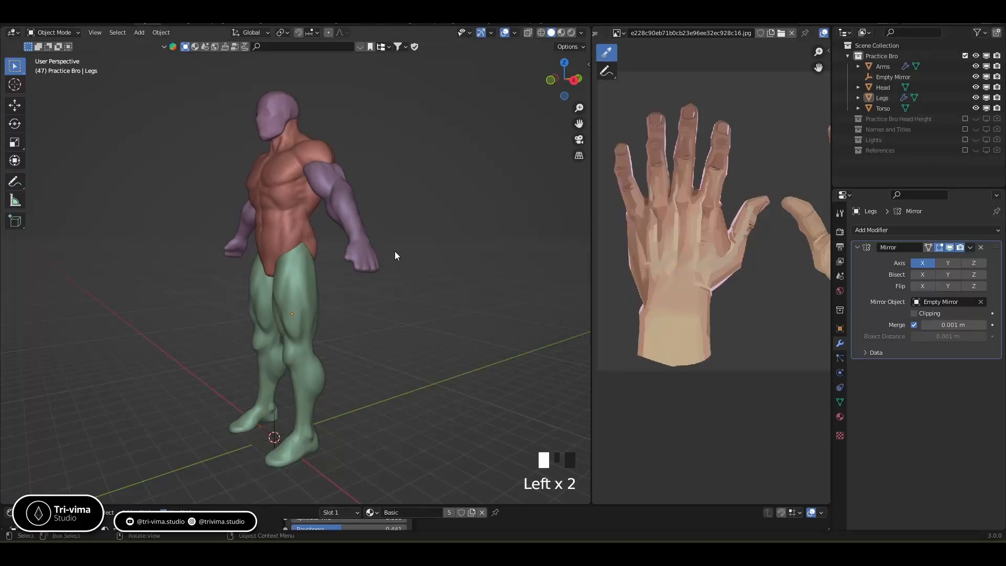
Disable the Arms' Mirror modifier in the viewport, and hide the Head, Legs and Torso to isolate one arm.
left_click(365, 260)
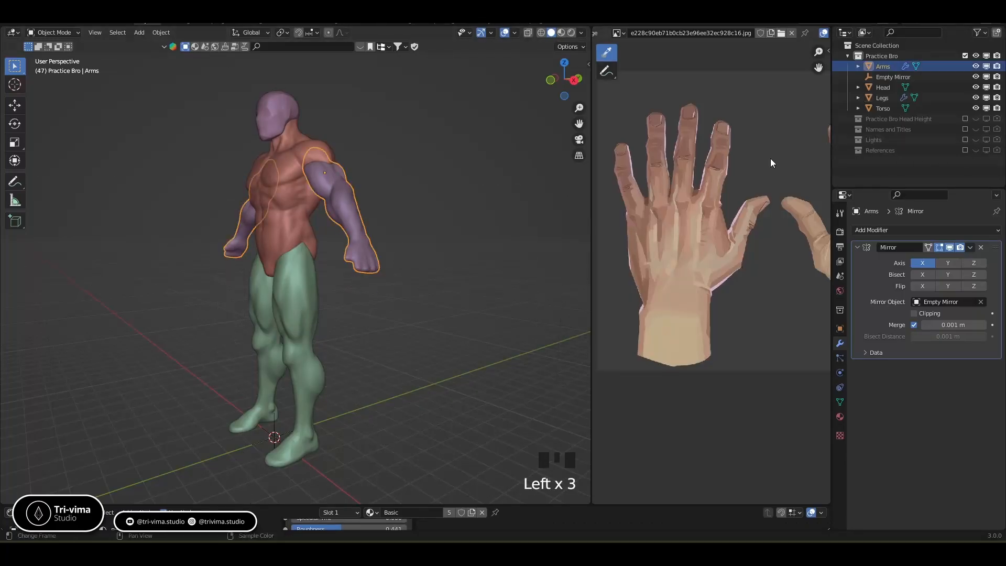
left_click(949, 248)
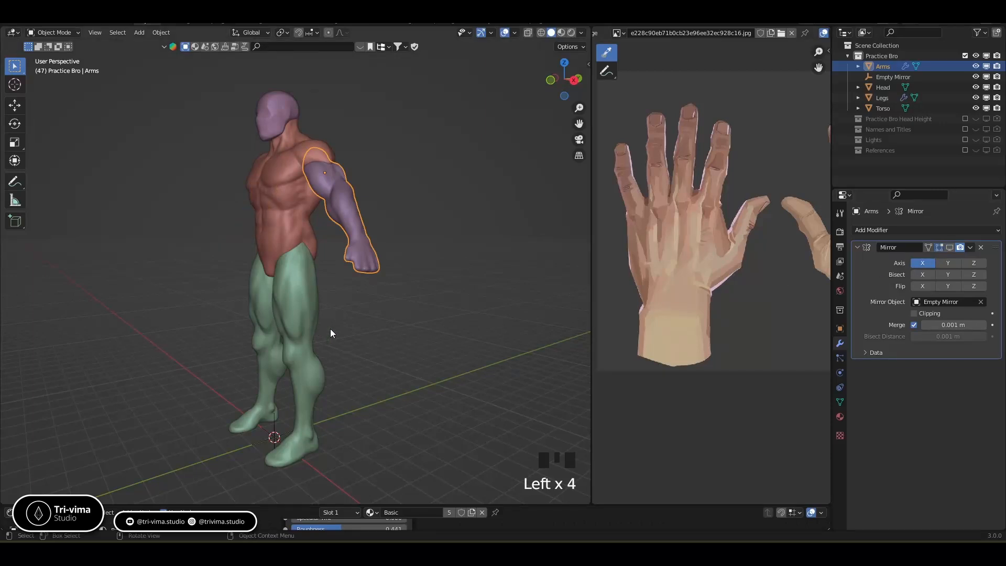
left_click(975, 87)
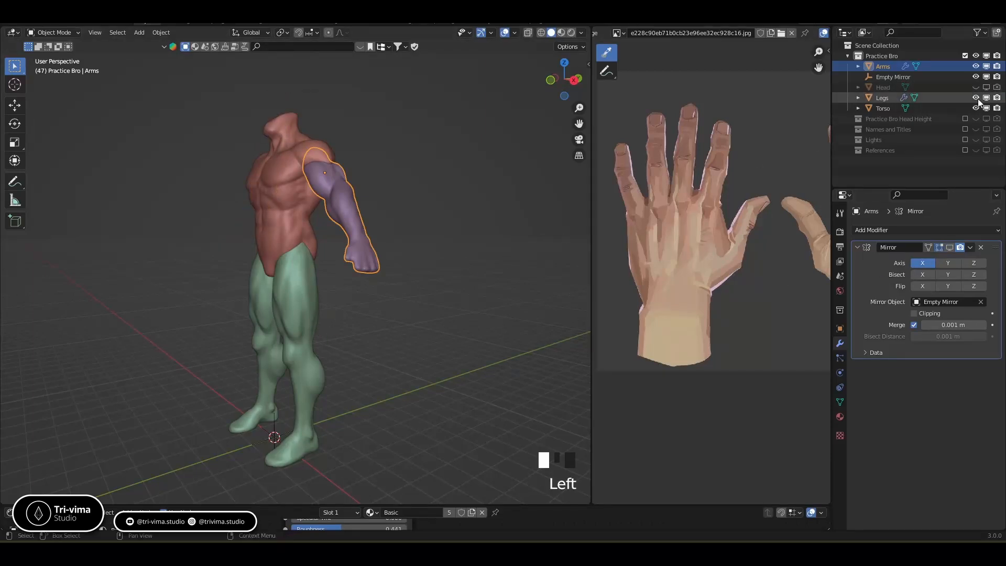
left_click(975, 98)
left_click(975, 107)
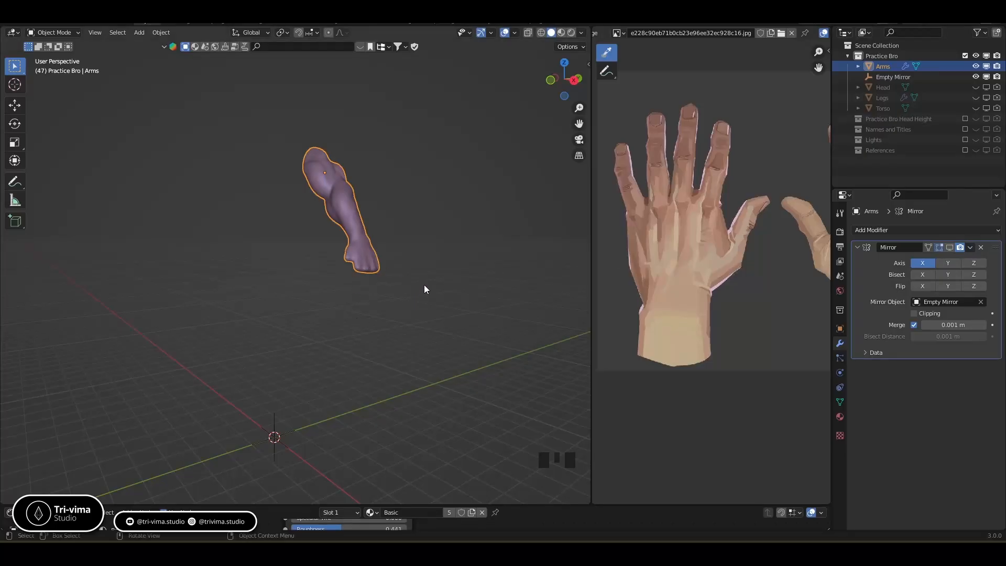
key("KP_1")
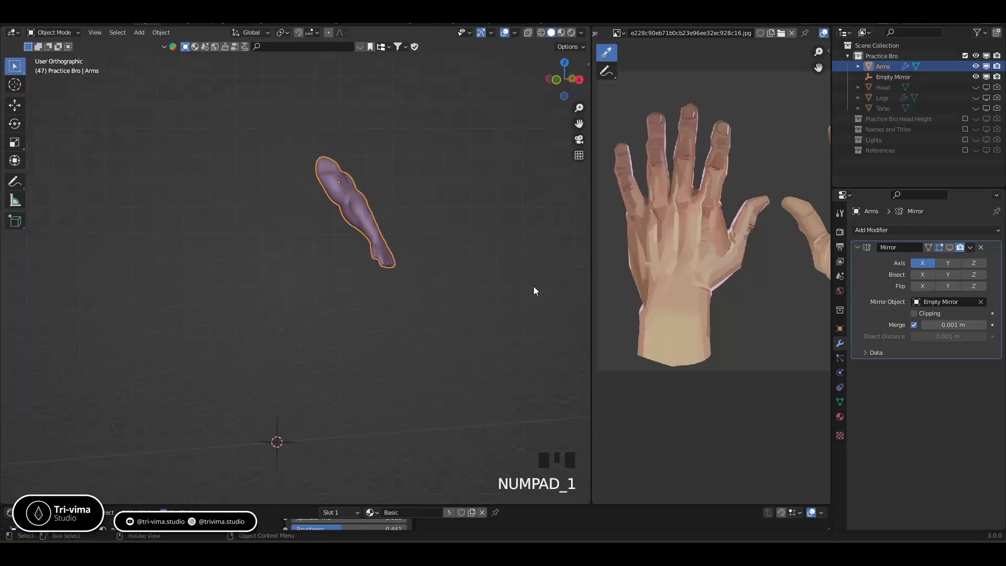
middle_click_drag(292, 386, 294, 375)
key("KP_1")
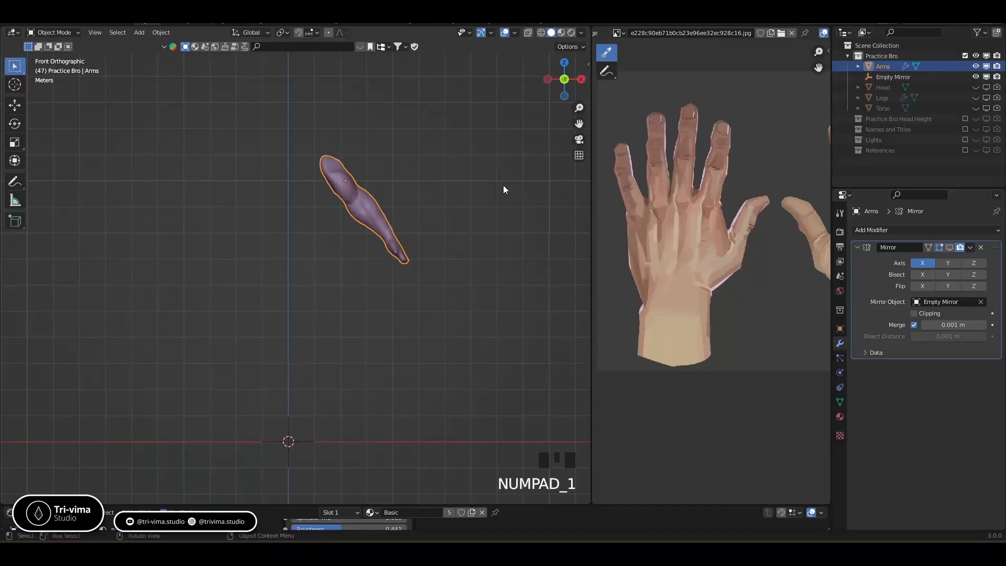
Sketch annotation outlines around the index finger's segments on the hand reference image, and erase the strokes.
middle_click_drag(717, 186, 741, 314, "ctrl")
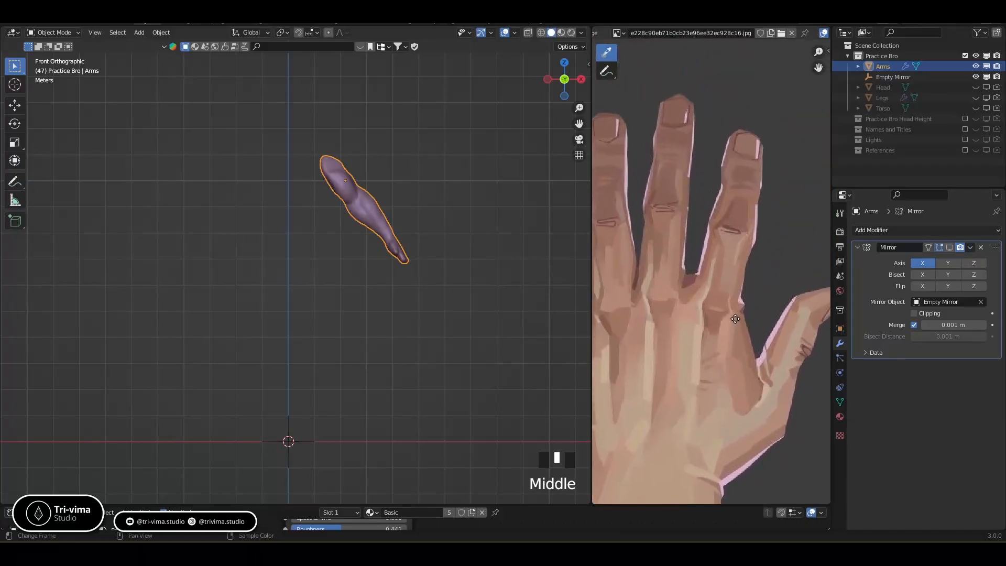
left_click(606, 71)
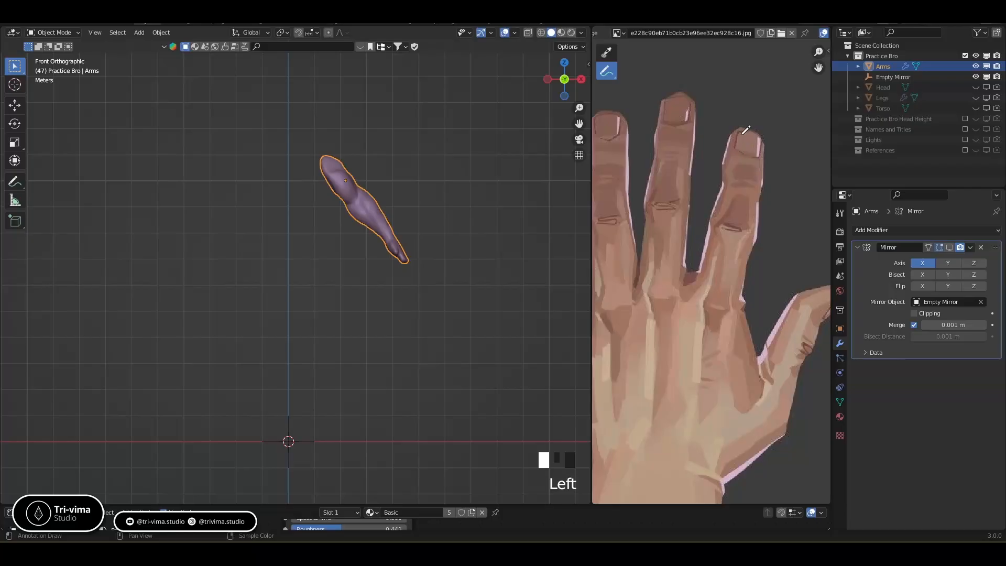
mouse_move(752, 122)
left_mouse_down()
mouse_move(735, 128)
mouse_move(722, 180)
mouse_move(765, 184)
mouse_move(772, 149)
mouse_move(750, 127)
left_mouse_up()
mouse_move(724, 168)
left_mouse_down()
mouse_move(714, 217)
mouse_move(763, 230)
mouse_move(757, 178)
mouse_move(725, 180)
left_mouse_up()
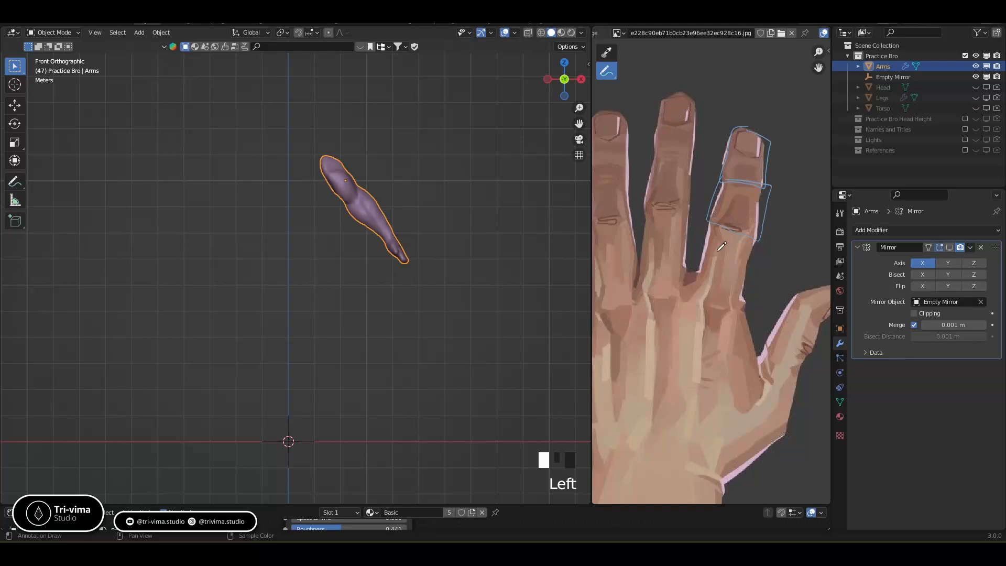
mouse_move(711, 219)
left_mouse_down()
mouse_move(689, 283)
mouse_move(756, 291)
mouse_move(768, 236)
mouse_move(756, 262)
left_mouse_up()
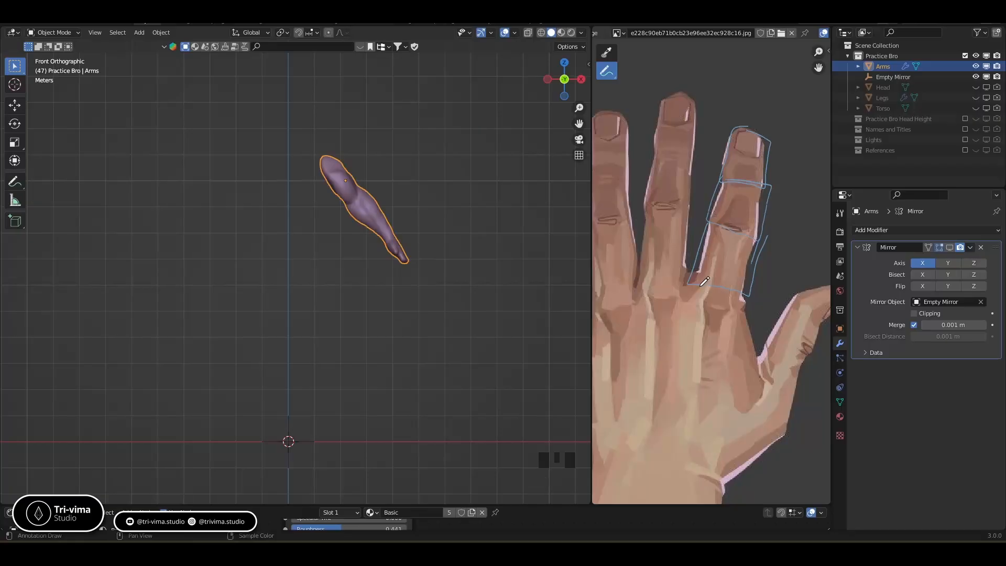
mouse_move(703, 280)
left_mouse_down()
mouse_move(701, 294)
mouse_move(740, 310)
mouse_move(704, 276)
mouse_move(734, 313)
mouse_move(715, 281)
left_mouse_up()
mouse_move(723, 330)
left_mouse_down("ctrl")
mouse_move(695, 297)
mouse_move(742, 302)
left_mouse_up("ctrl")
mouse_move(709, 230)
left_mouse_down()
mouse_move(692, 296)
mouse_move(742, 309)
left_mouse_up()
mouse_move(762, 230)
left_mouse_down("ctrl")
mouse_move(739, 311)
mouse_move(759, 162)
mouse_move(748, 117)
mouse_move(694, 288)
mouse_move(722, 308)
left_mouse_up("ctrl")
left_click(608, 57)
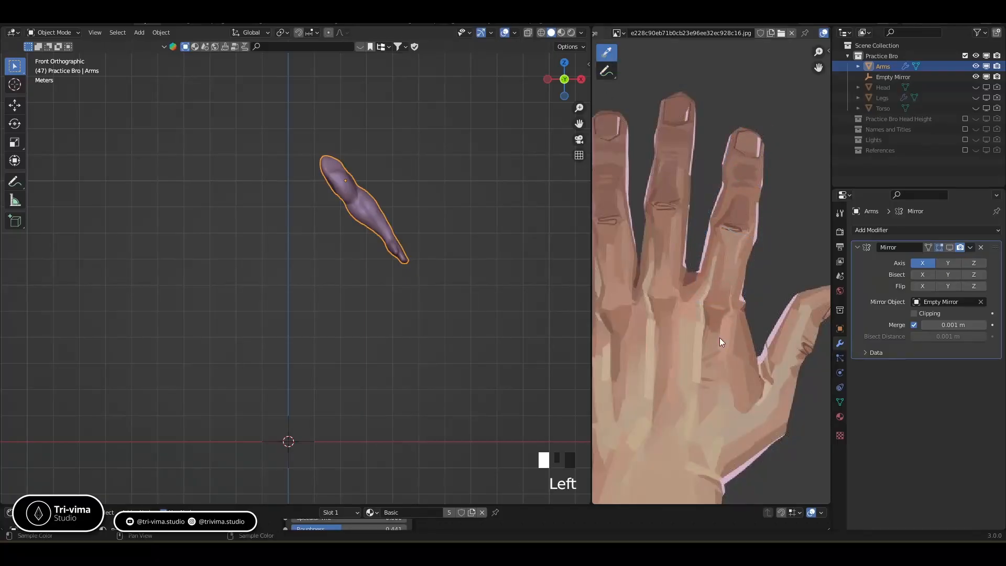
Hide the Arms object and add a mesh cube at the origin, displayed in wireframe shading.
middle_click_drag(714, 234, 769, 253)
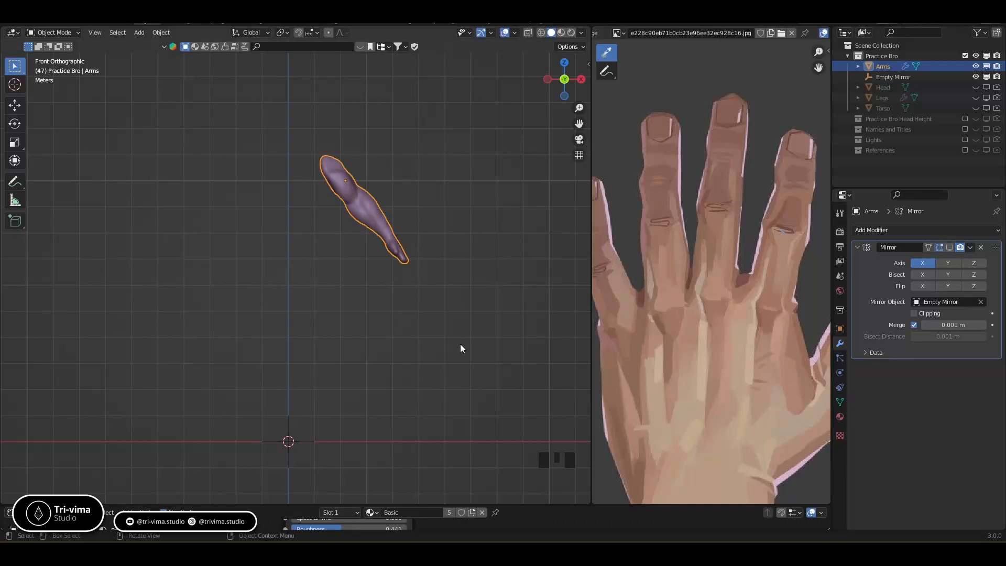
left_click(975, 66)
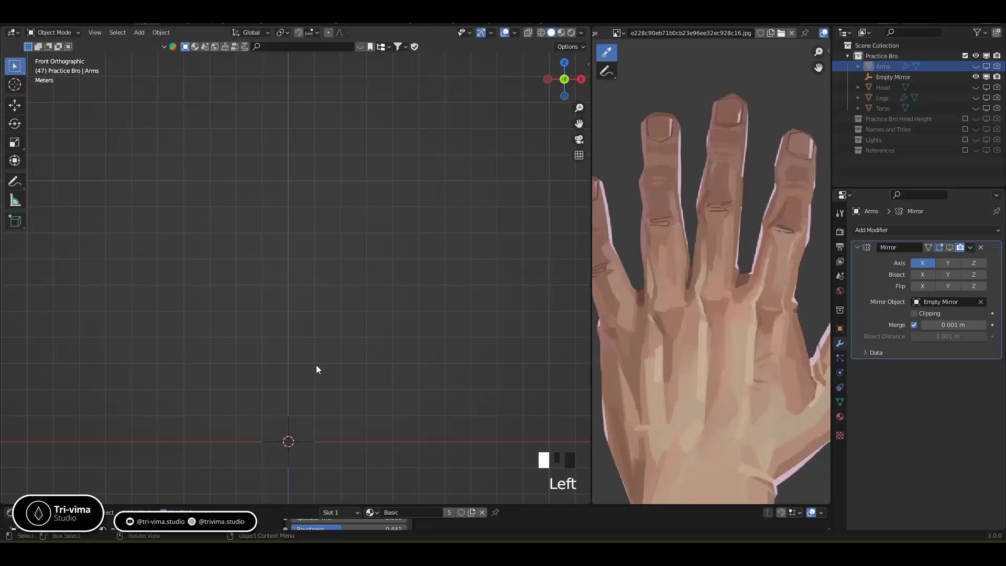
key("shift+a")
mouse_move(317, 339)
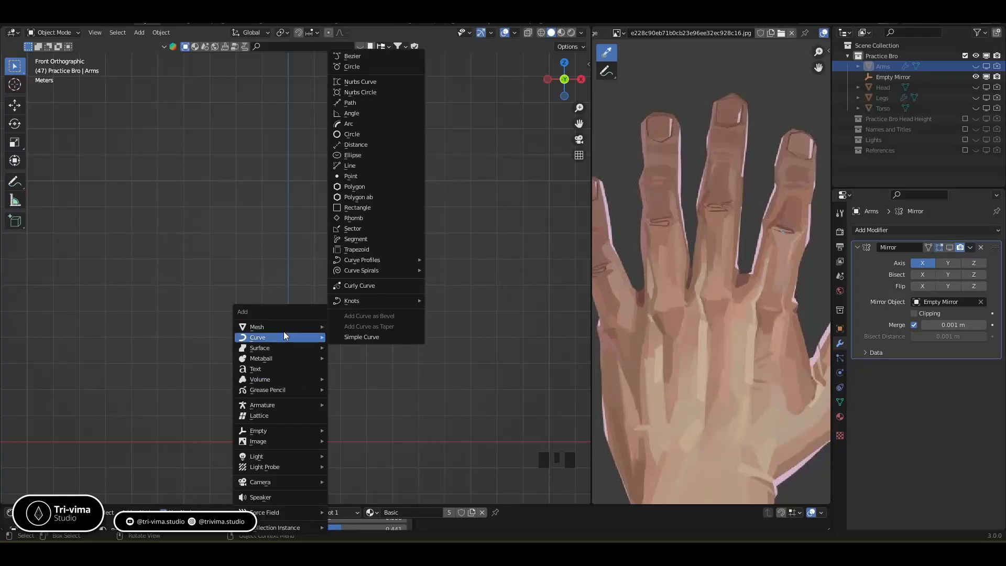
mouse_move(268, 328)
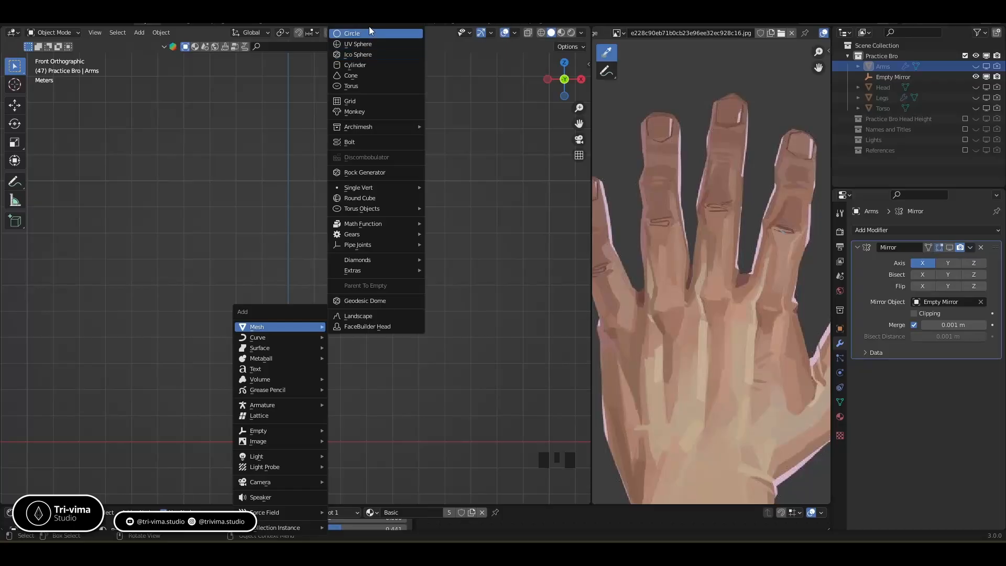
scroll(373, 33, "up", 2)
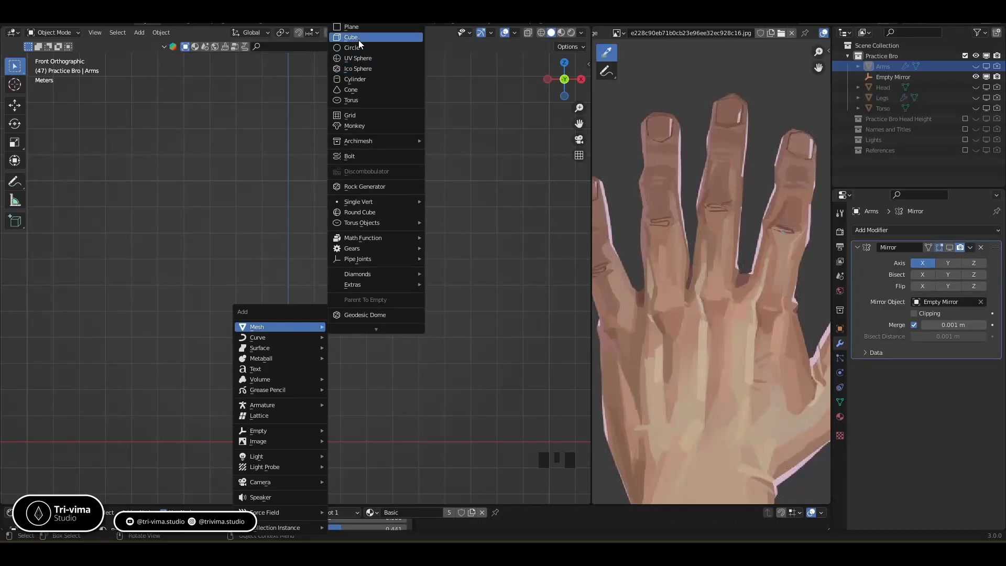
left_click(358, 38)
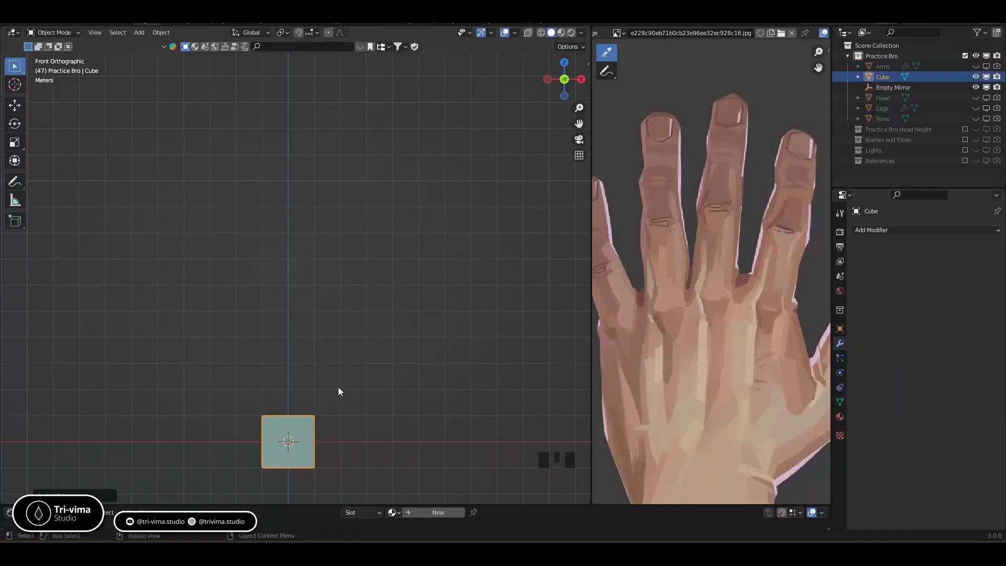
key("z")
left_click(253, 396)
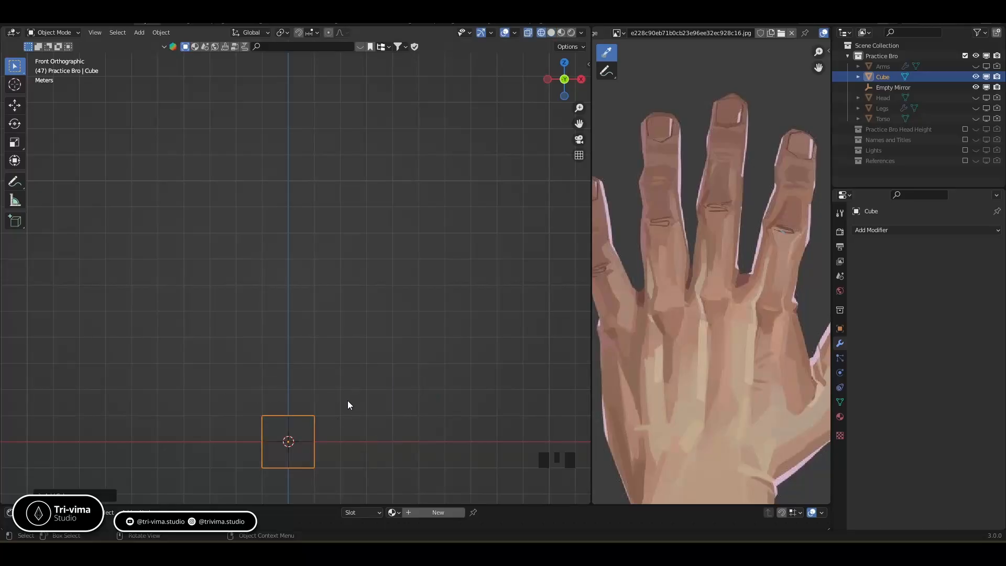
In Edit Mode, move the cube's bottom vertices to a median Z of 0 m.
key("Tab")
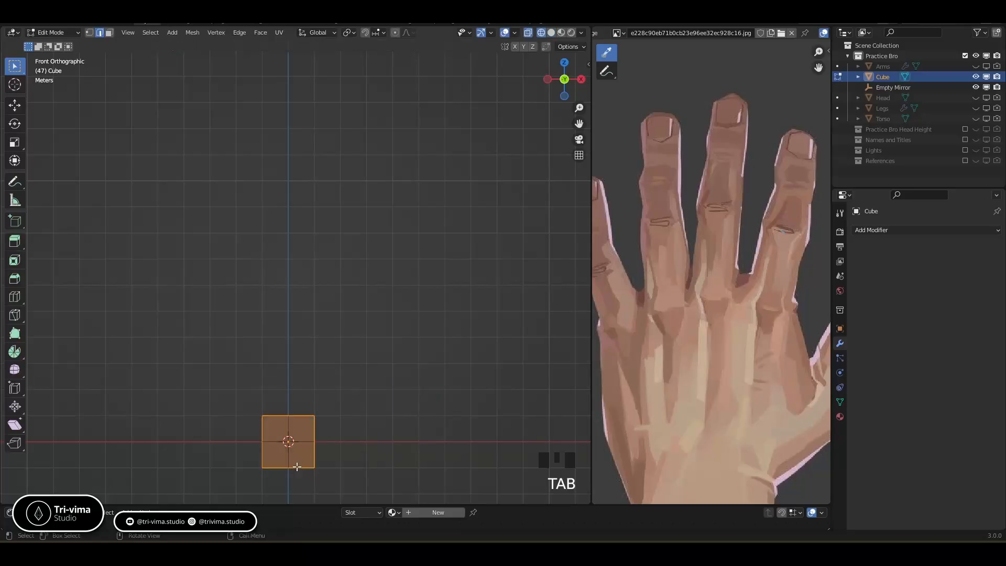
key("1")
triple_click(242, 471)
left_click_drag(339, 481, 238, 457)
key("alt+z")
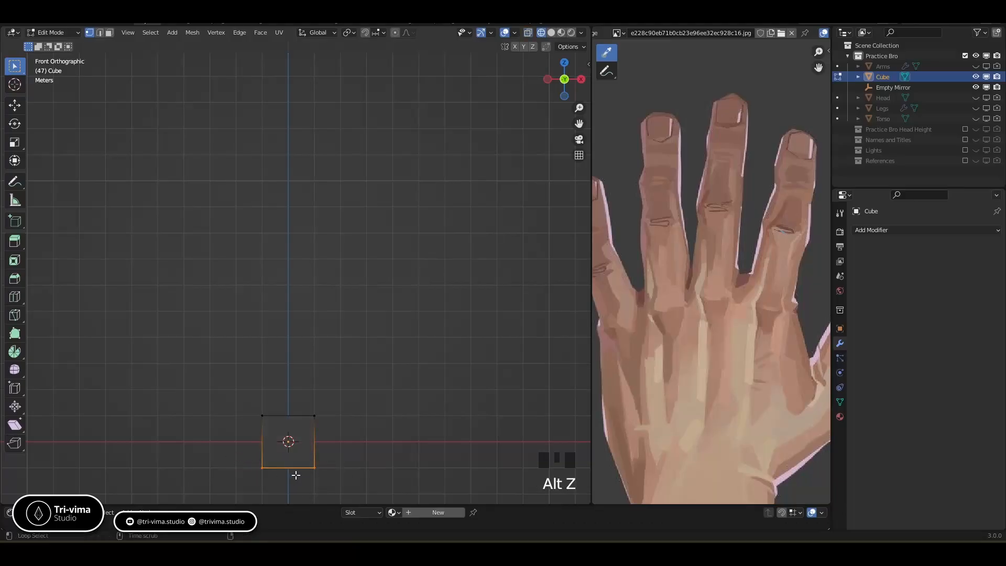
key("alt+z")
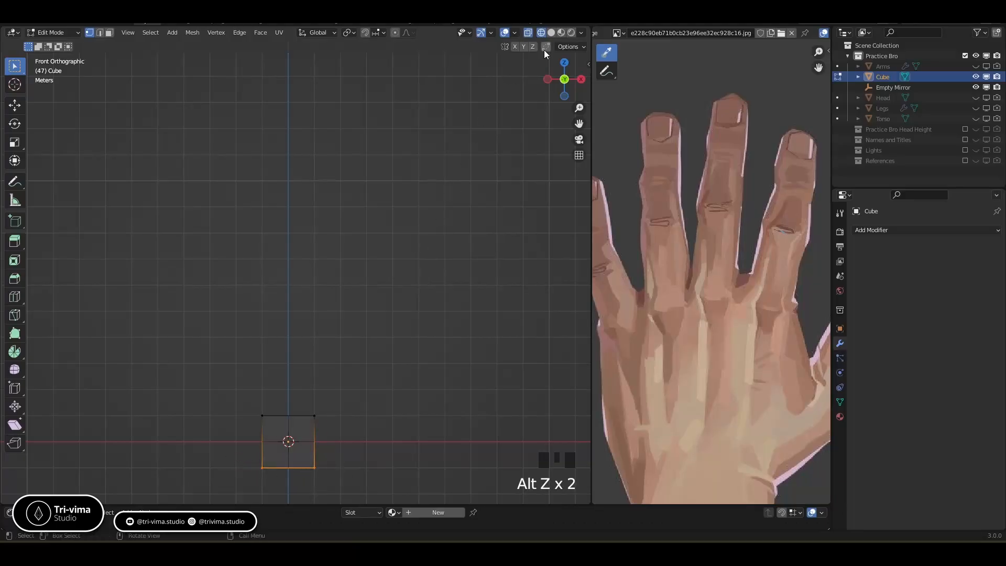
key("n")
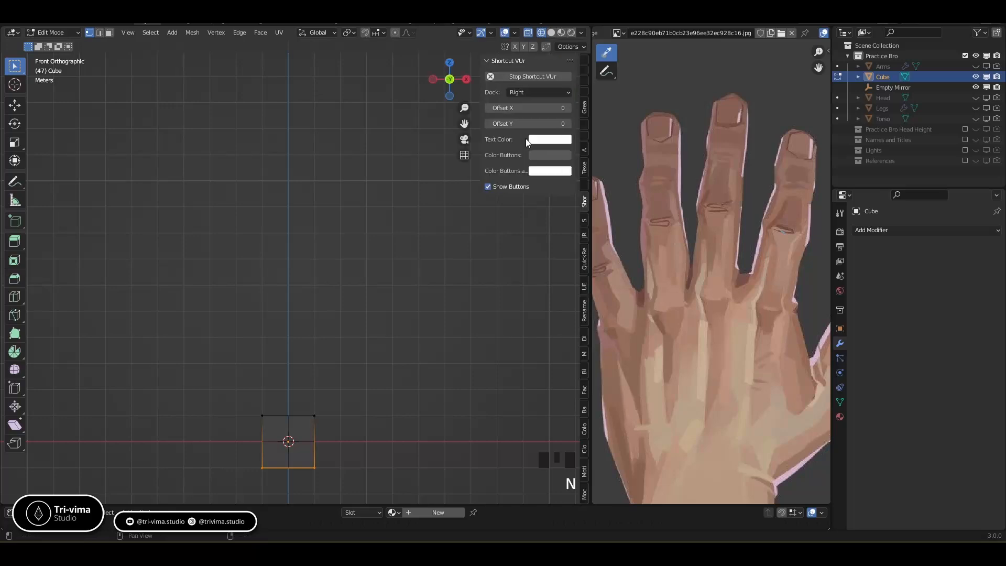
left_click(580, 64)
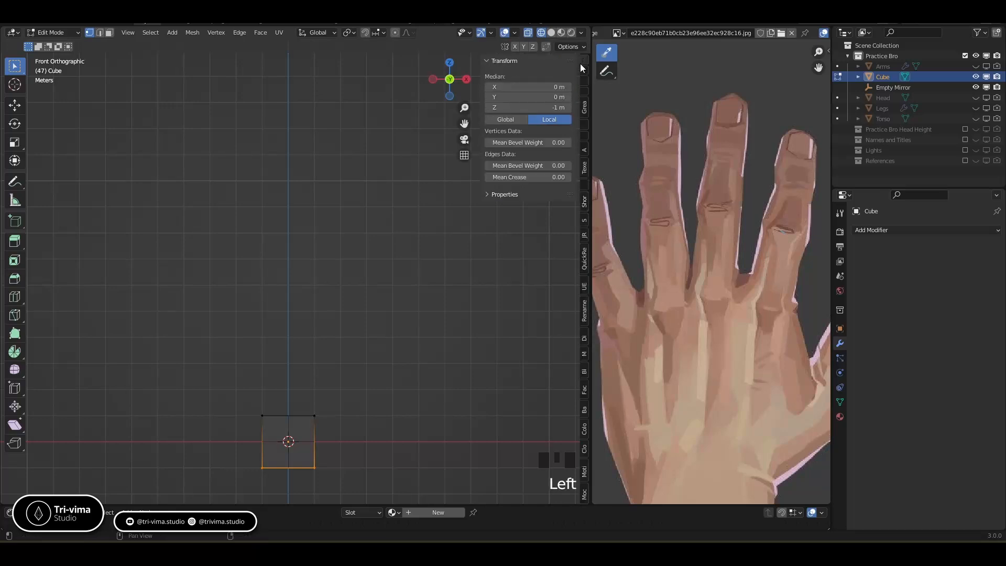
left_click(542, 107)
type("0")
key("Return")
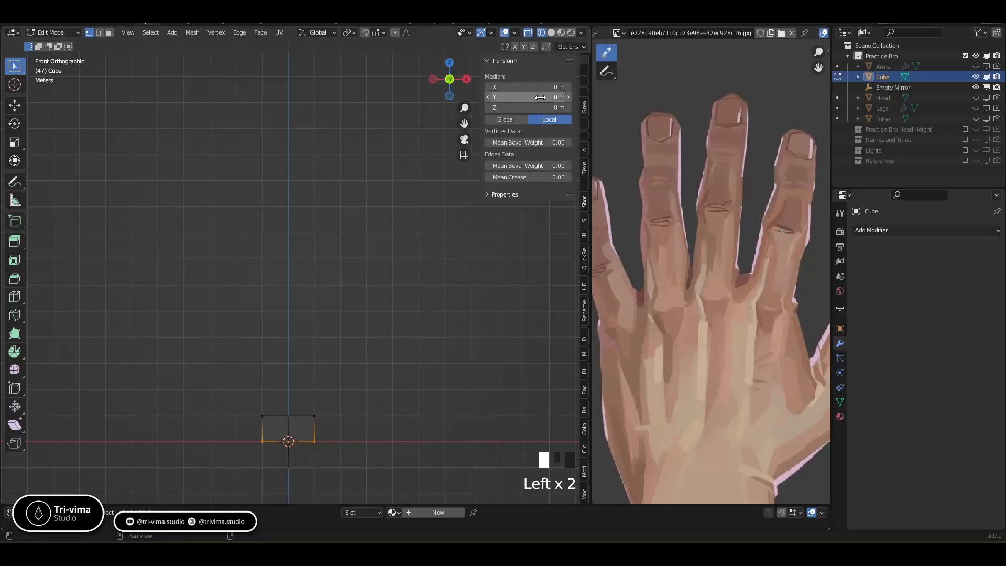
Raise the cube's top vertices to a median Z of 3 m and switch the median coordinates to Global.
left_click_drag(245, 401, 338, 424)
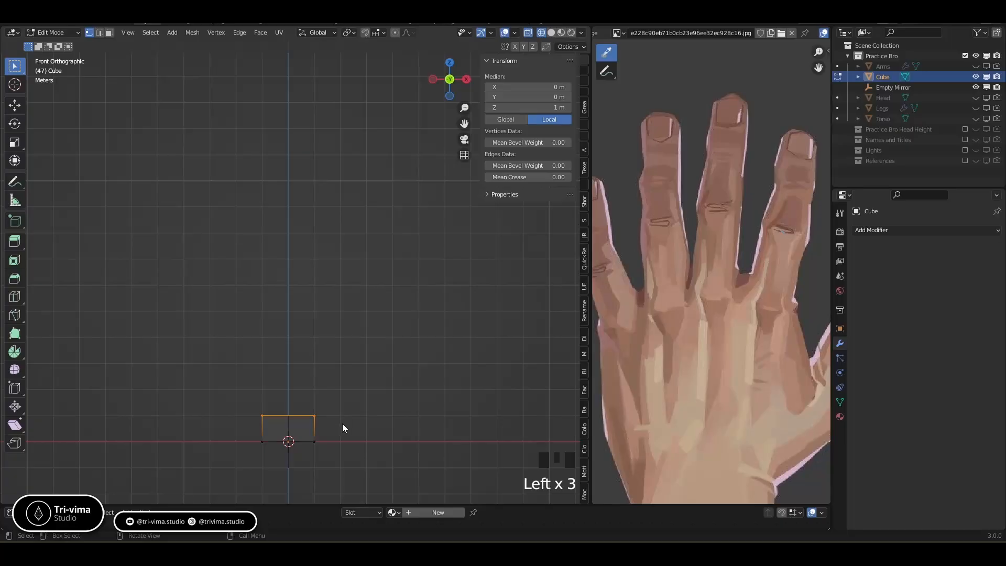
key("g")
key("z")
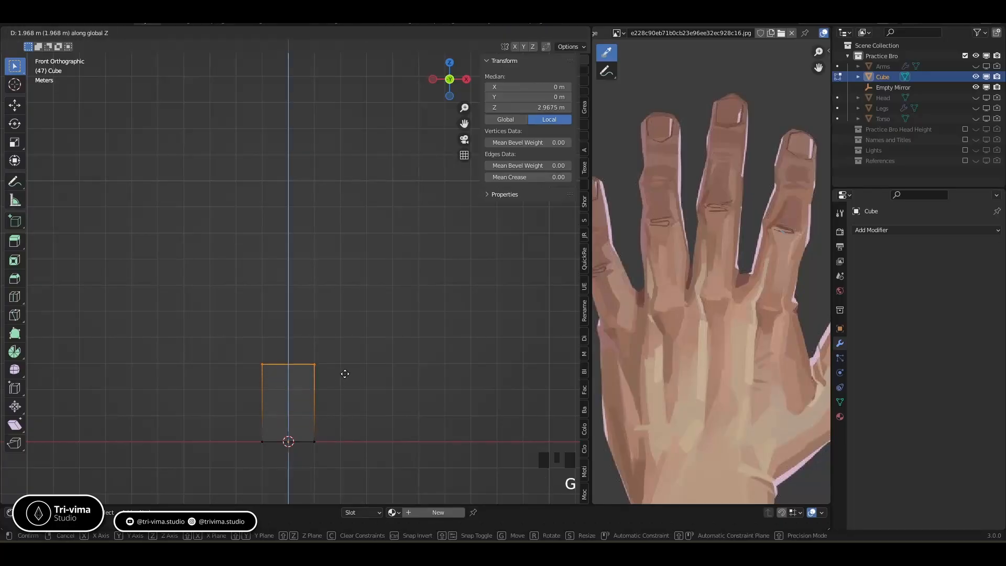
left_click(345, 373)
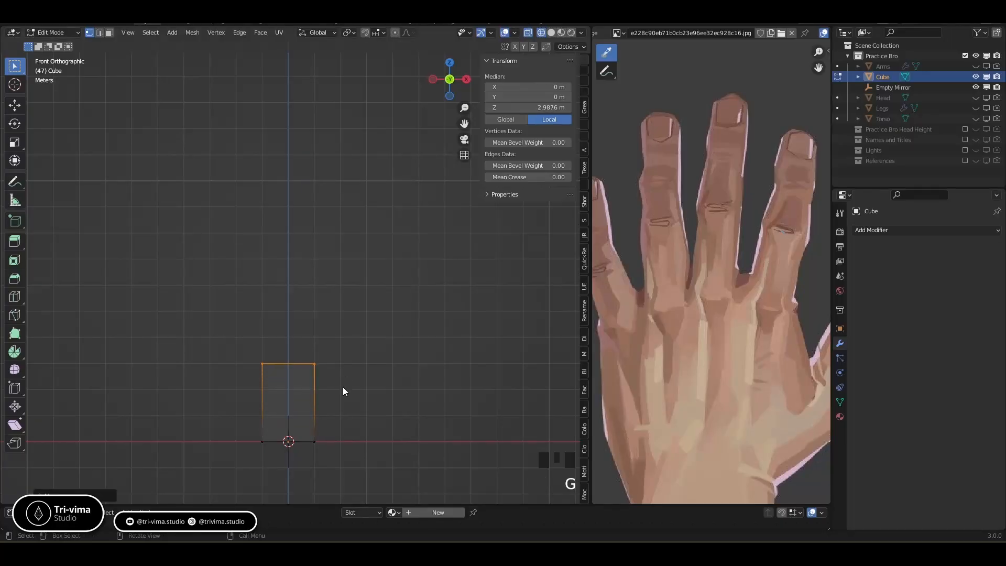
left_click(555, 107)
type("3")
key("Return")
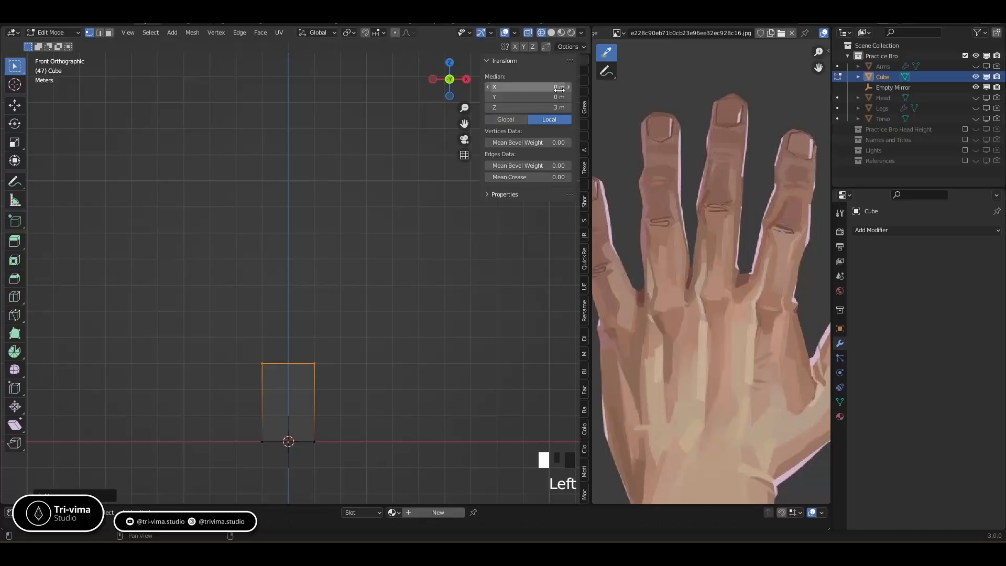
left_click(516, 119)
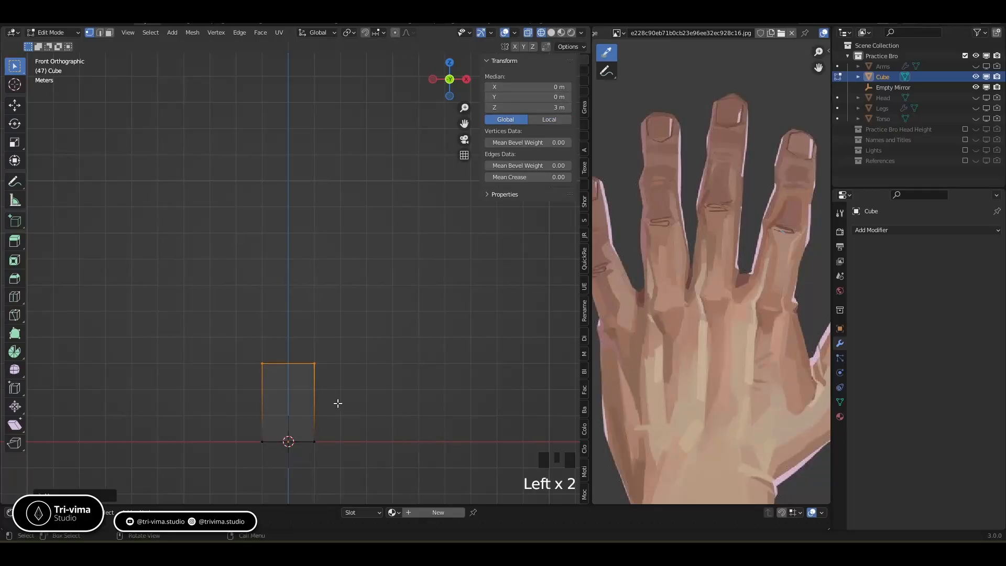
Scale the whole block's mesh along Y in side view to a depth of about 1.68 m.
key("Tab")
key("KP_3")
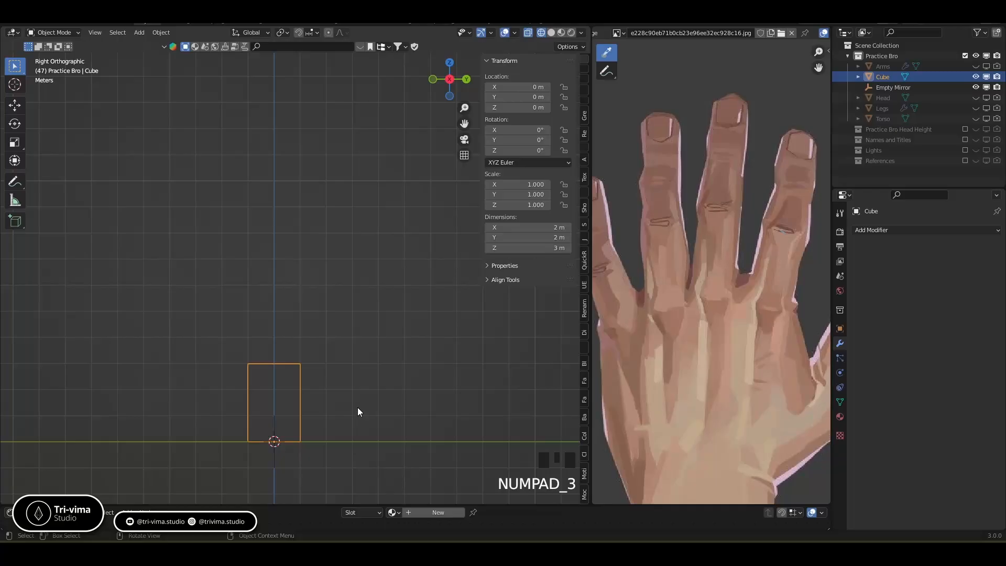
key("Tab")
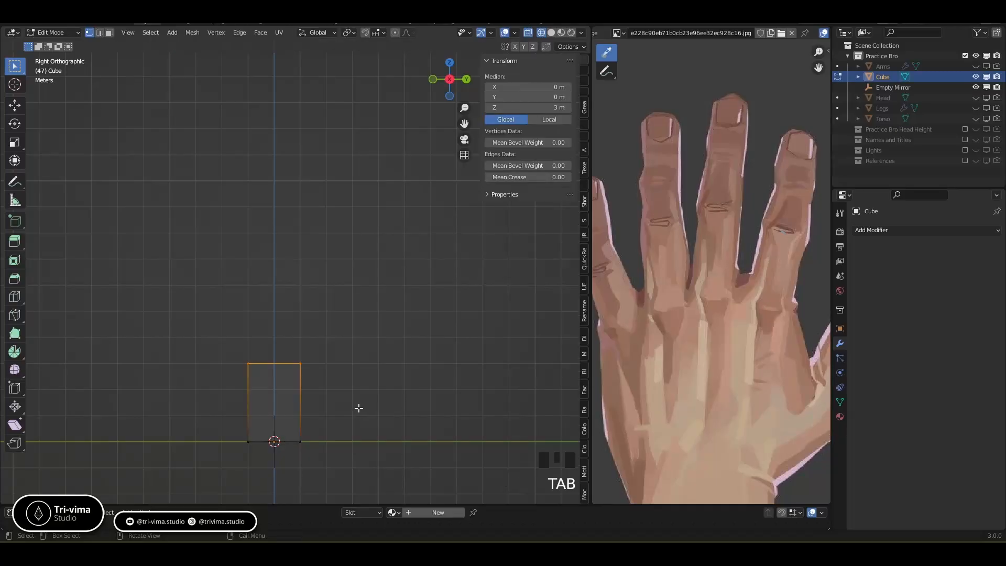
key("a")
key("s")
key("y")
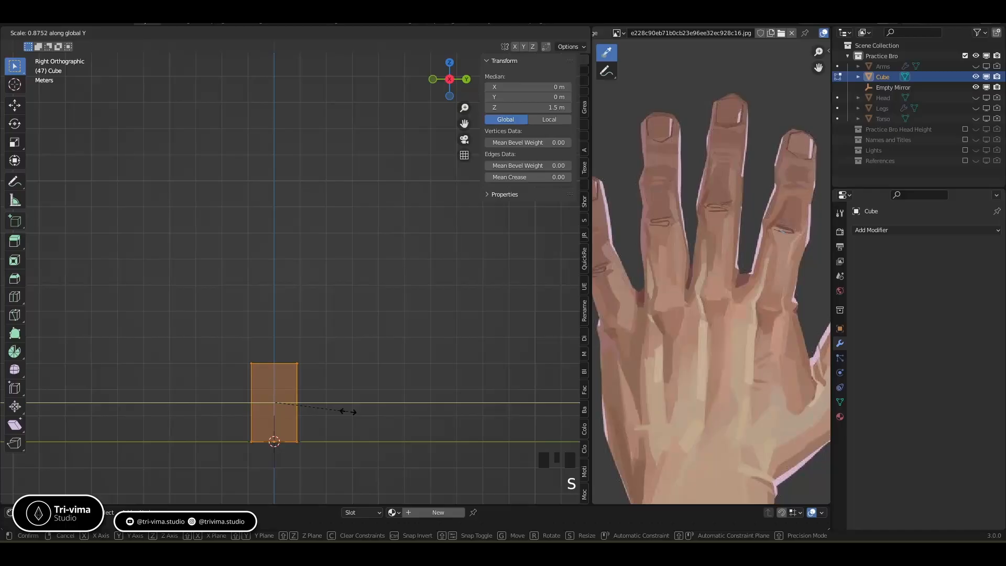
left_click(345, 413)
key("Tab")
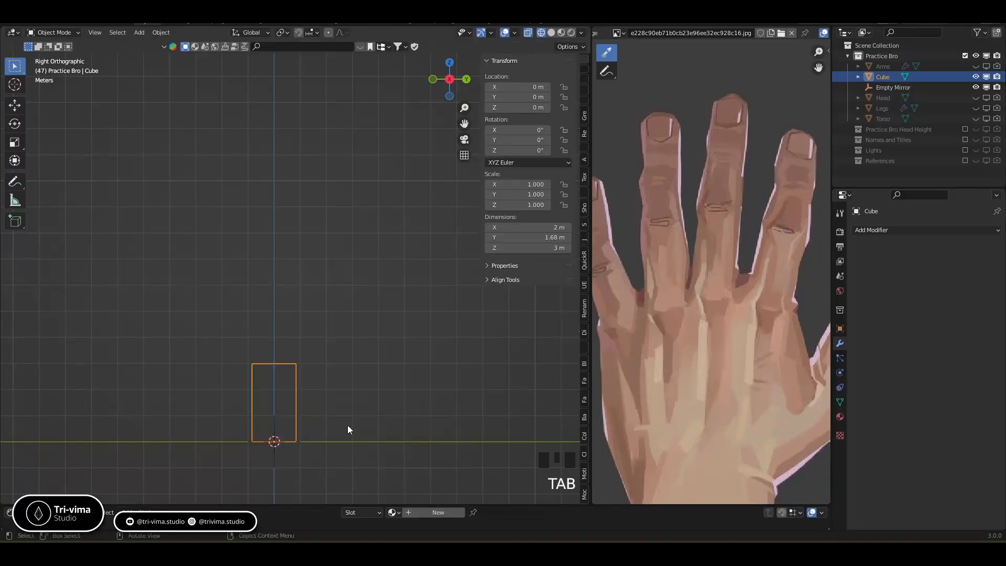
In Edit Mode, subdivide the entire block mesh with the number of cuts set to 5.
middle_click_drag(352, 392, 419, 391)
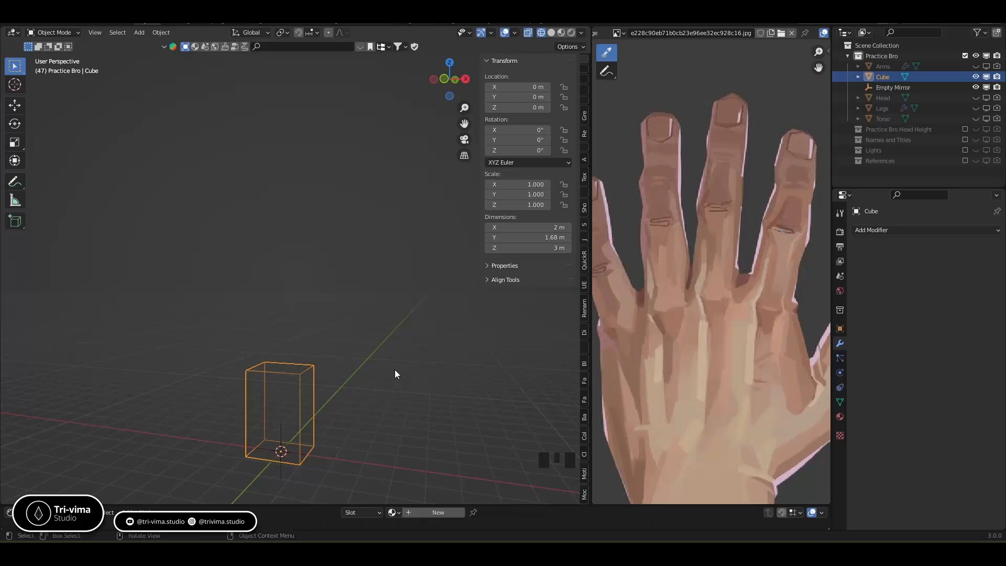
key("Tab")
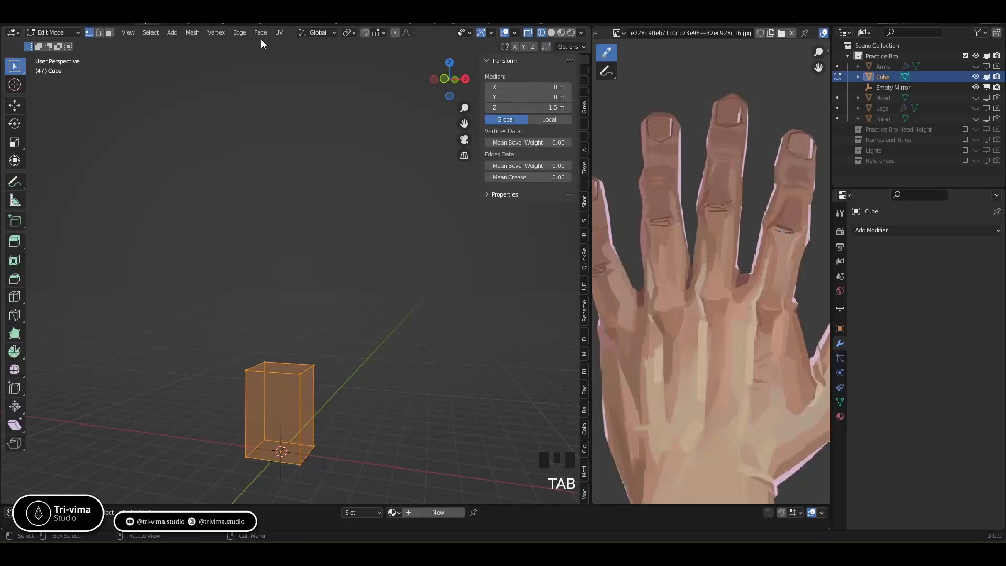
left_click(238, 33)
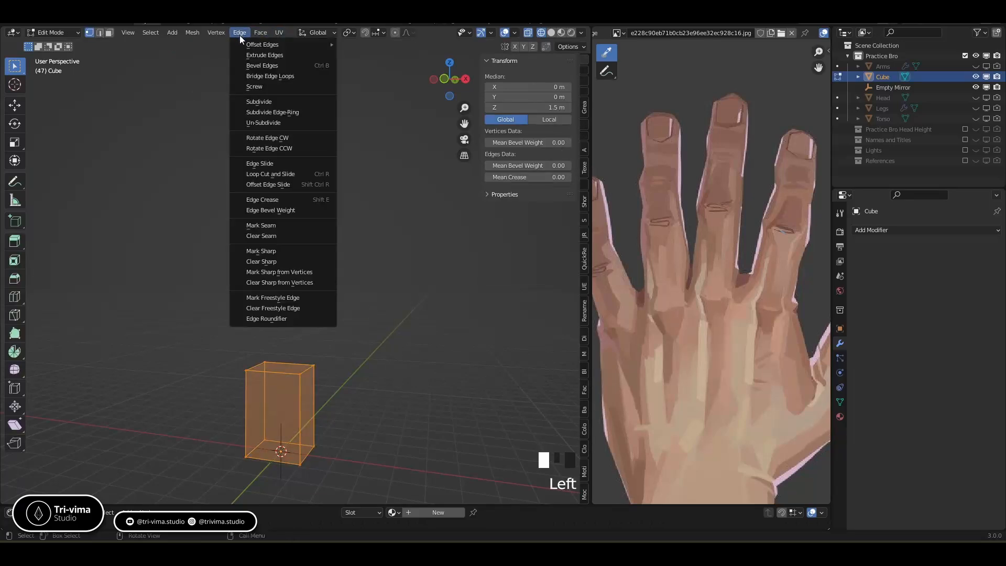
left_click(243, 102)
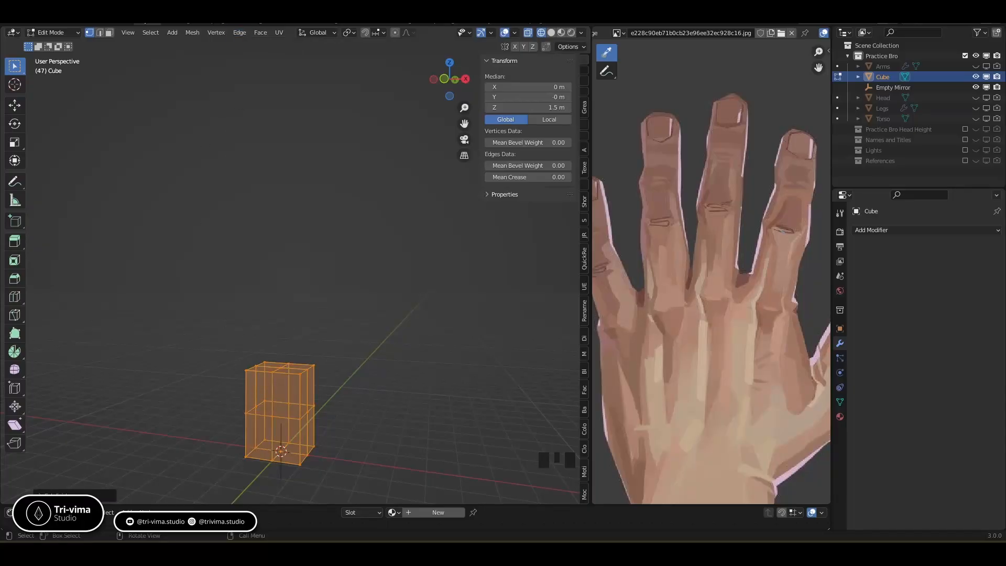
left_click(73, 494)
left_click(172, 422)
left_click(171, 423)
left_click(171, 422)
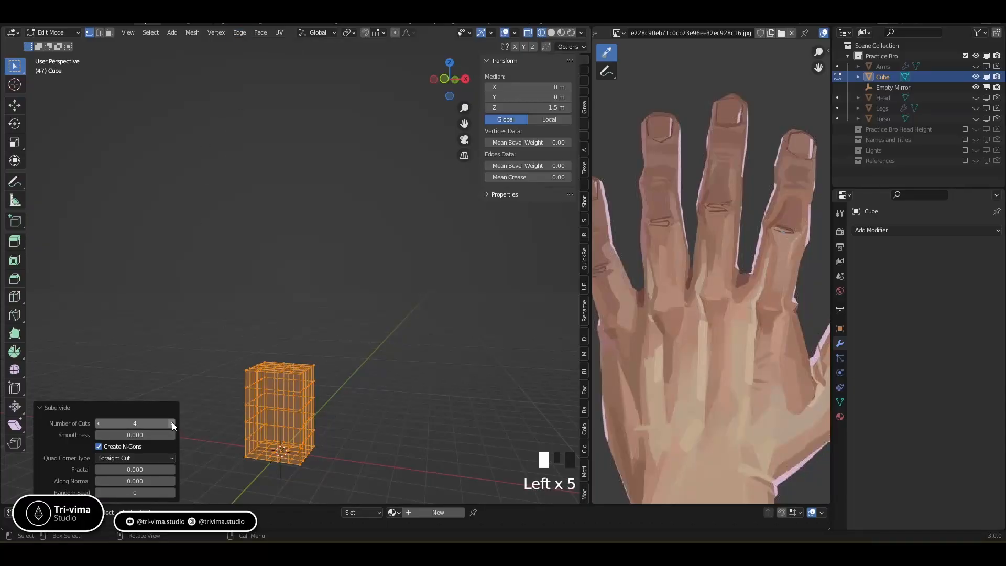
left_click(172, 423)
left_click(49, 407)
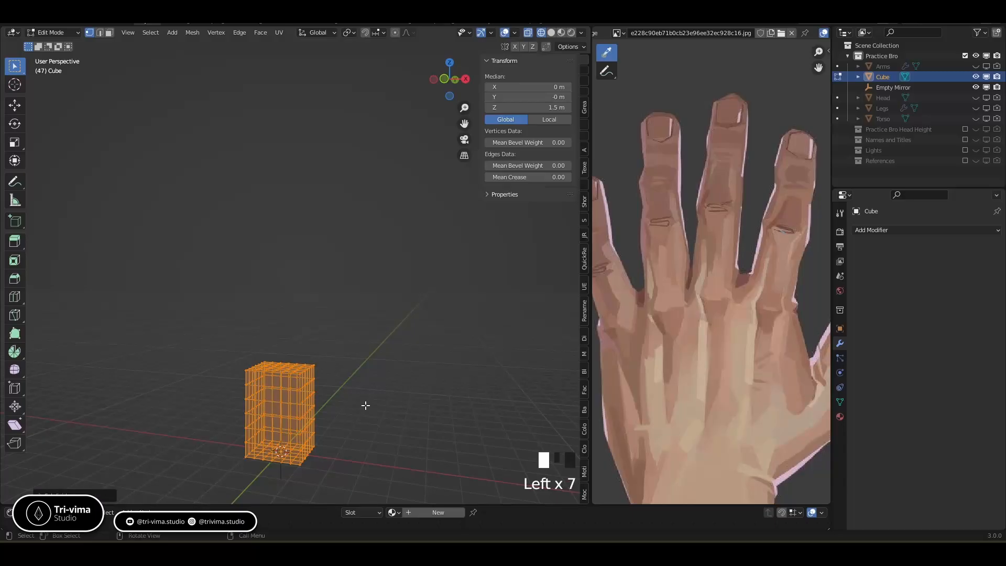
Display the block in solid shading, return to Object Mode, and hide the sidebar.
key("z")
left_click(435, 389)
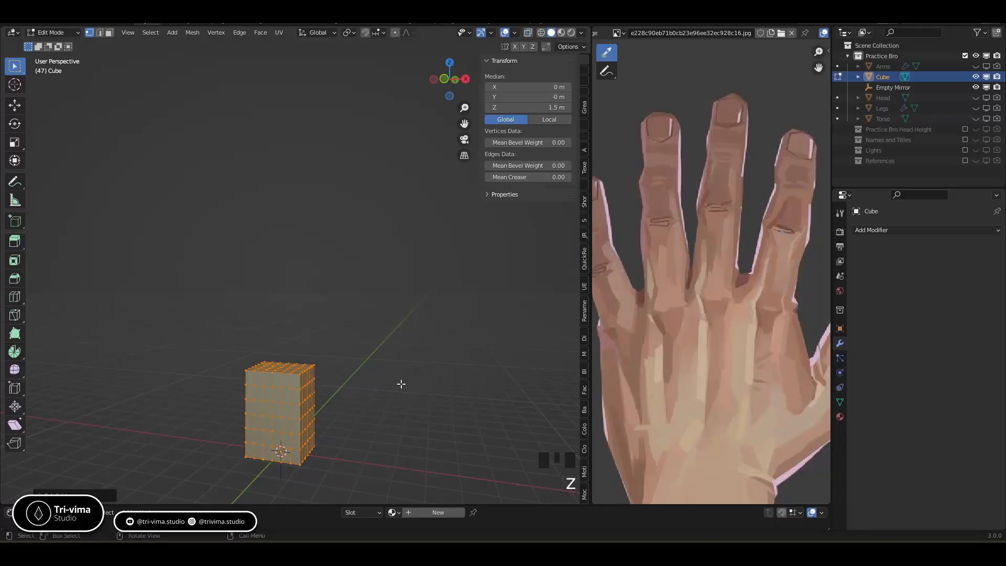
key("Tab")
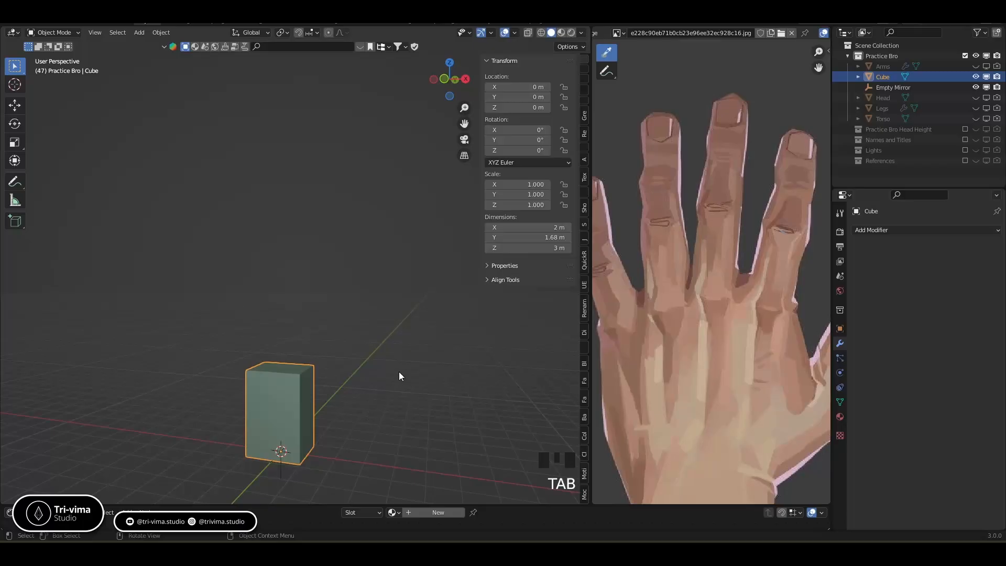
key("n")
middle_click_drag(377, 411, 362, 323, "shift")
key("KP_Decimal")
Add a Subdivision Surface modifier to the block at viewport level 1 and apply it.
left_click(897, 230)
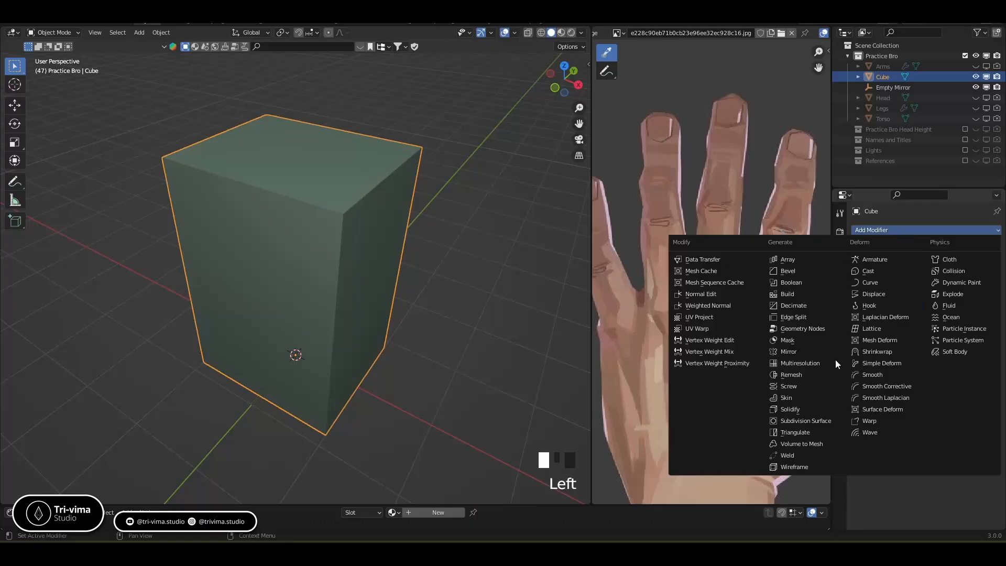
left_click(811, 421)
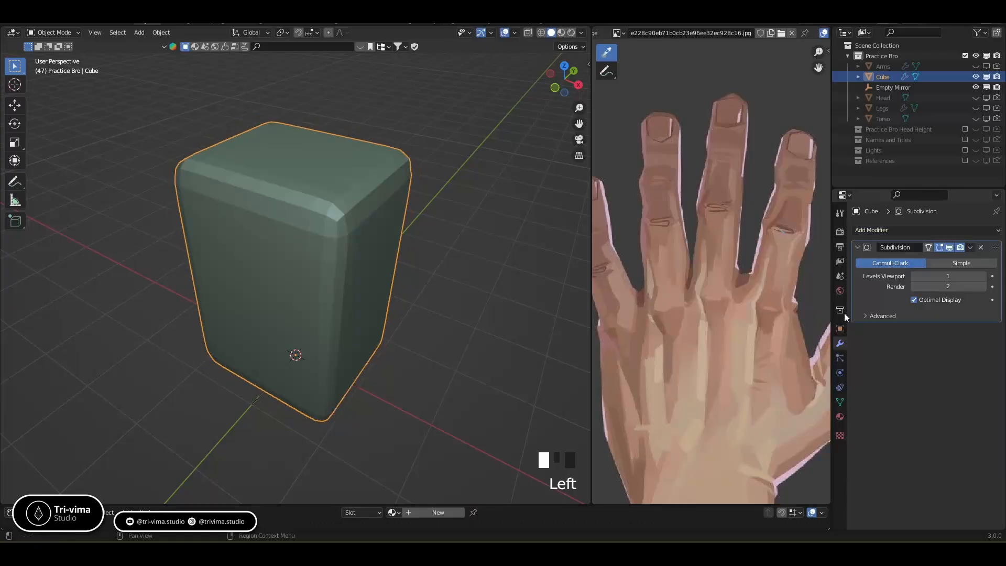
left_click(968, 247)
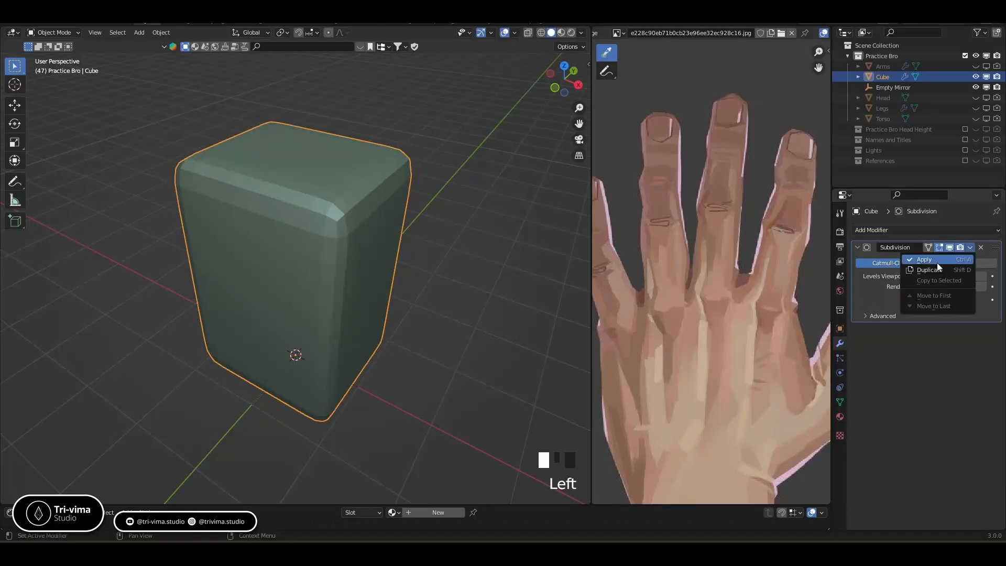
left_click(936, 261)
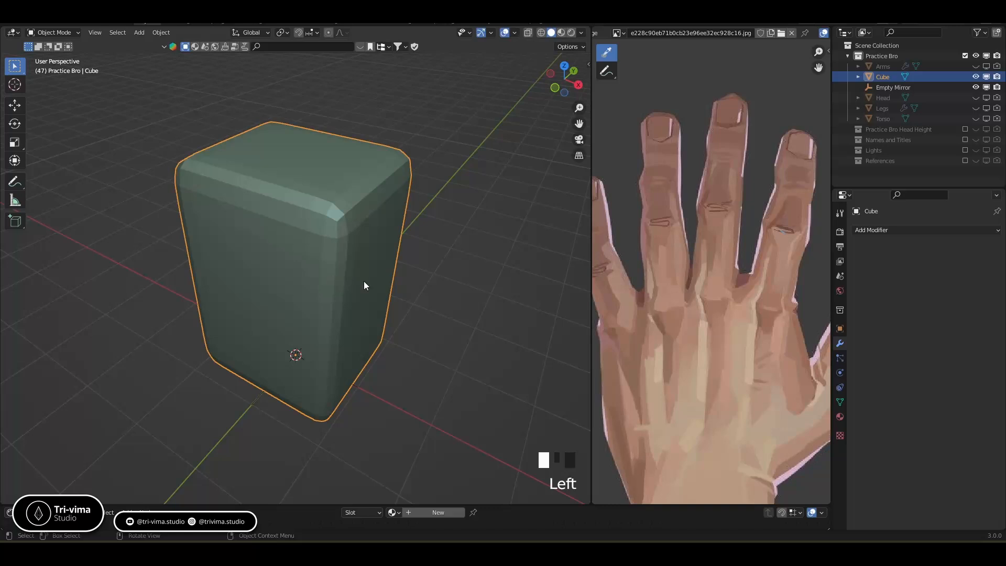
Annotate the reference image with a finger built from stacked block segments in the empty area beside the index finger.
middle_click_drag(760, 265, 667, 241)
left_click(605, 71)
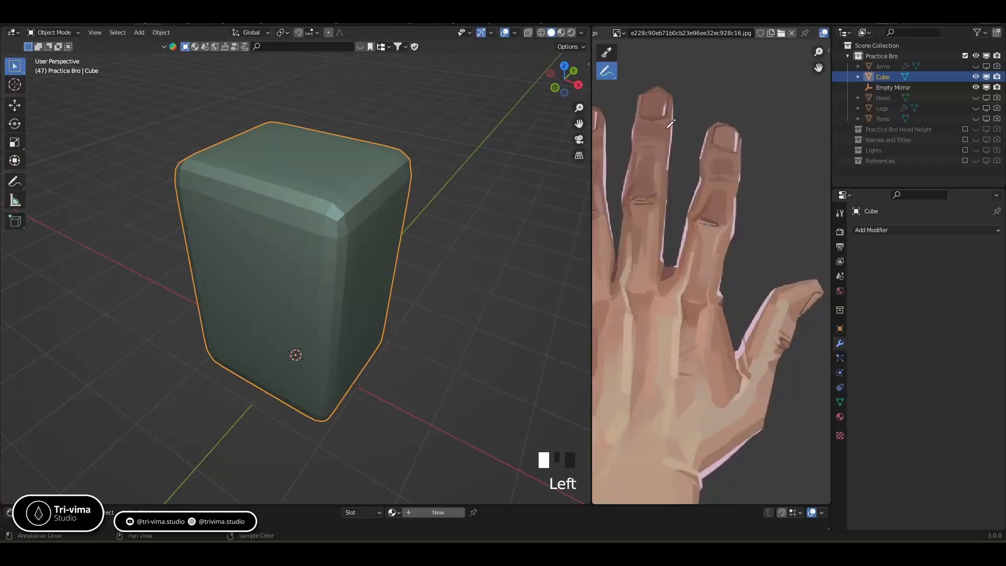
mouse_move(777, 89)
left_mouse_down()
mouse_move(770, 143)
mouse_move(765, 136)
mouse_move(791, 152)
left_mouse_up()
left_click_drag(808, 111, 786, 150)
left_click_drag(789, 156, 812, 106)
left_click_drag(812, 106, 792, 152)
left_click(784, 88)
left_click_drag(780, 90, 755, 141)
mouse_move(772, 109)
left_mouse_down()
mouse_move(762, 139)
mouse_move(792, 155)
left_mouse_up()
left_click_drag(778, 89, 816, 112)
mouse_move(768, 144)
left_mouse_down()
mouse_move(749, 219)
mouse_move(787, 228)
left_mouse_up()
mouse_move(794, 157)
left_mouse_down()
mouse_move(785, 234)
mouse_move(789, 221)
mouse_move(752, 234)
mouse_move(757, 293)
left_mouse_up()
left_click_drag(750, 229, 751, 271)
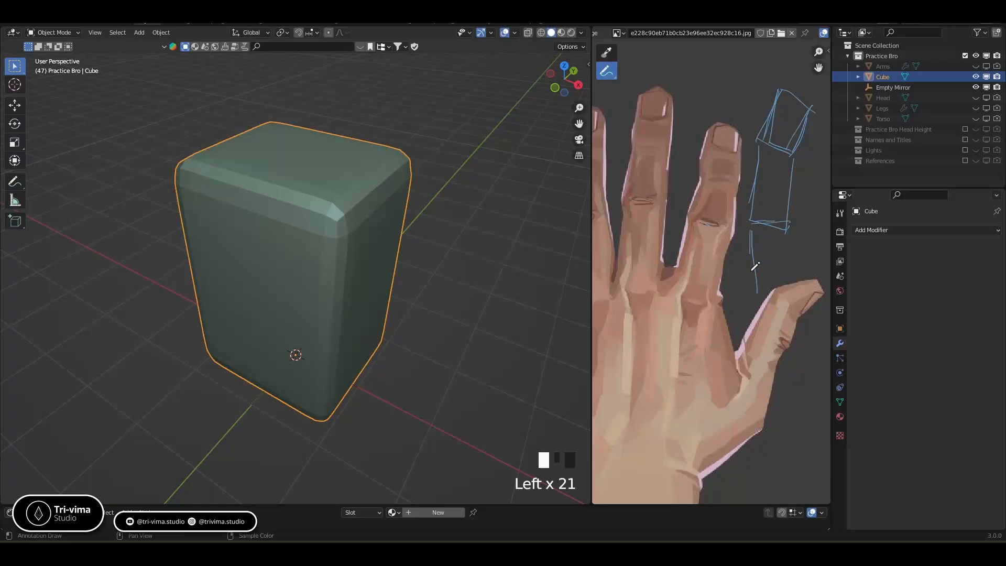
Outline the annotated finger blocks with a rounded fingertip and softly curved sides.
mouse_move(788, 227)
left_mouse_down()
mouse_move(791, 285)
mouse_move(754, 295)
mouse_move(792, 286)
left_mouse_up()
left_click_drag(791, 158, 783, 214)
mouse_move(791, 159)
left_mouse_down()
mouse_move(785, 208)
mouse_move(793, 150)
left_mouse_up()
left_click_drag(814, 112, 792, 153)
left_click_drag(809, 109, 803, 90)
left_click_drag(802, 95, 790, 82)
mouse_move(764, 121)
left_mouse_down()
mouse_move(778, 93)
mouse_move(771, 107)
left_mouse_up()
left_click_drag(768, 113, 780, 87)
mouse_move(779, 85)
left_mouse_down()
mouse_move(792, 80)
mouse_move(814, 123)
mouse_move(807, 133)
mouse_move(798, 97)
mouse_move(796, 135)
left_mouse_up()
mouse_move(810, 107)
left_mouse_down()
mouse_move(806, 128)
mouse_move(788, 84)
left_mouse_up()
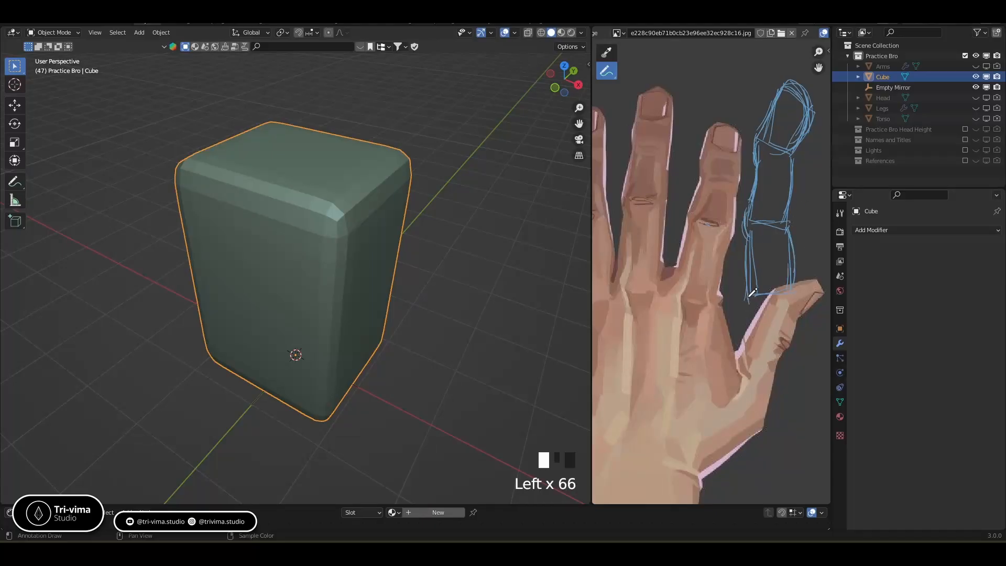
Erase the finger annotation from the reference image.
left_click_drag(783, 314, 781, 256, "ctrl")
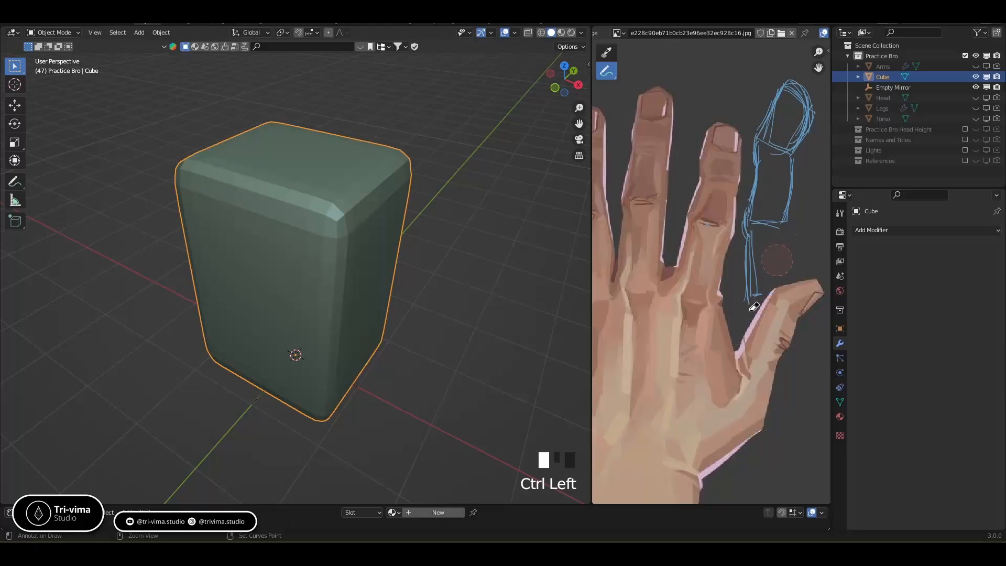
left_click_drag(786, 178, 807, 116, "ctrl")
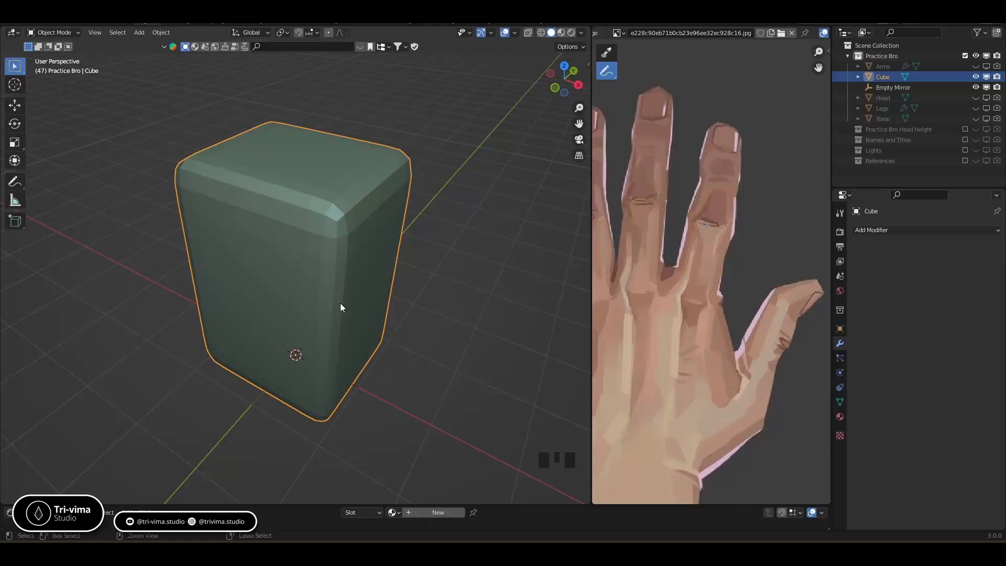
Switch the block to Sculpt Mode and view it from the right side.
middle_click_drag(366, 294, 323, 315, "ctrl")
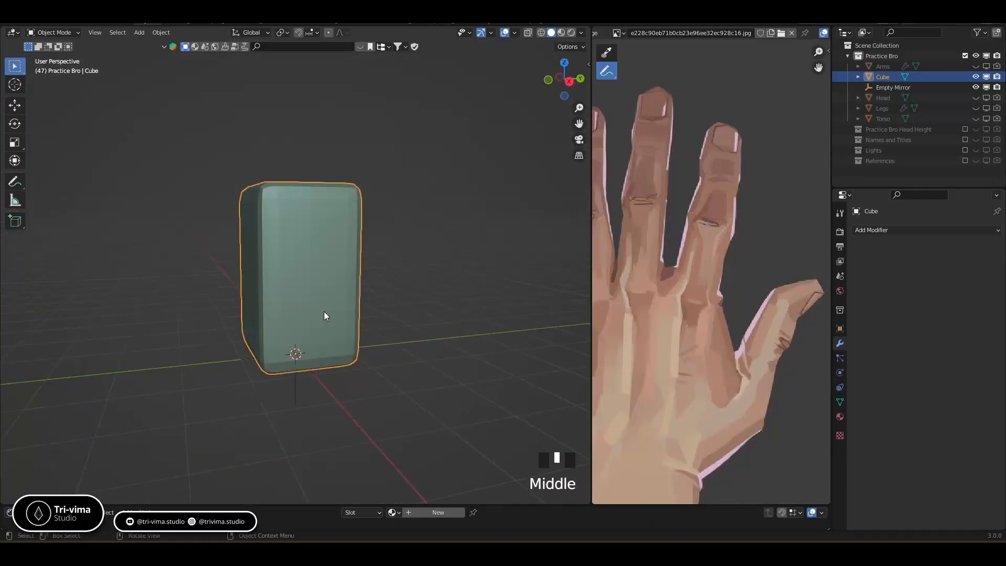
key("ctrl+Tab")
key("ctrl+Tab")
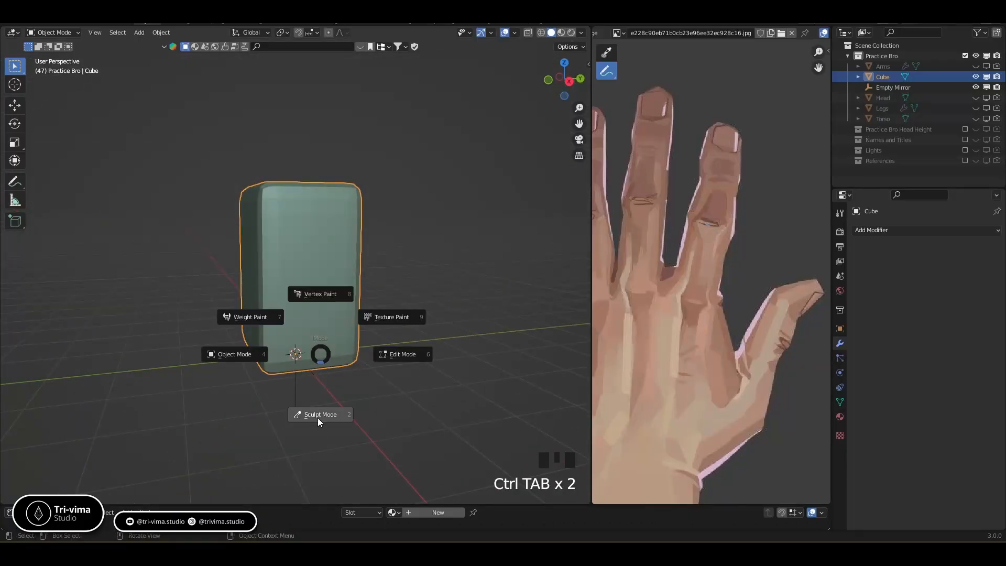
left_click(319, 414)
mouse_move(321, 310)
middle_mouse_down()
mouse_move(314, 299)
mouse_move(348, 281)
mouse_move(386, 328)
middle_mouse_up()
key("KP_3")
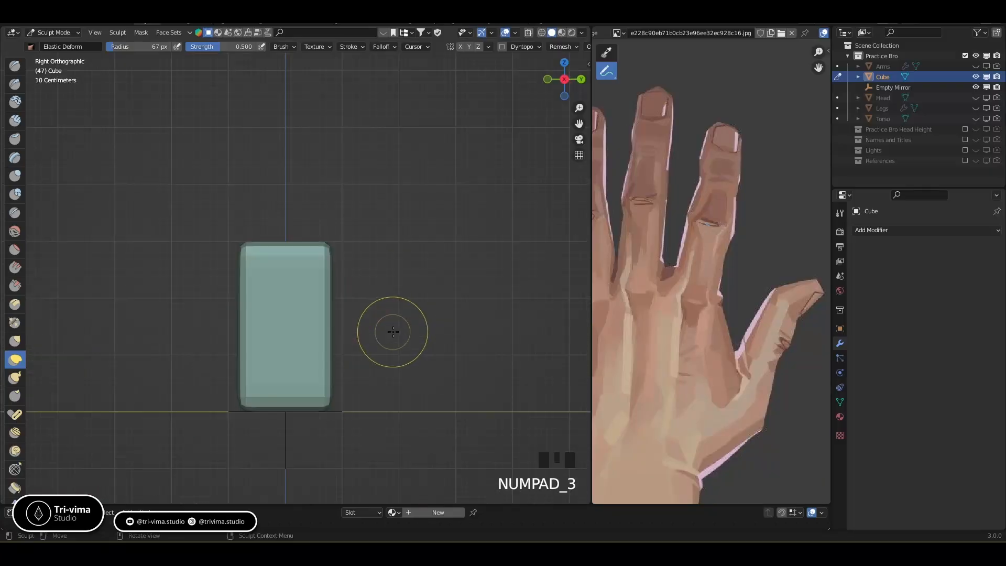
Enlarge the Elastic Deform brush to a 101 px radius and enable X-axis symmetry.
key("bracketright")
key("bracketright")
key("bracketright")
key("bracketright")
key("bracketright")
key("bracketright")
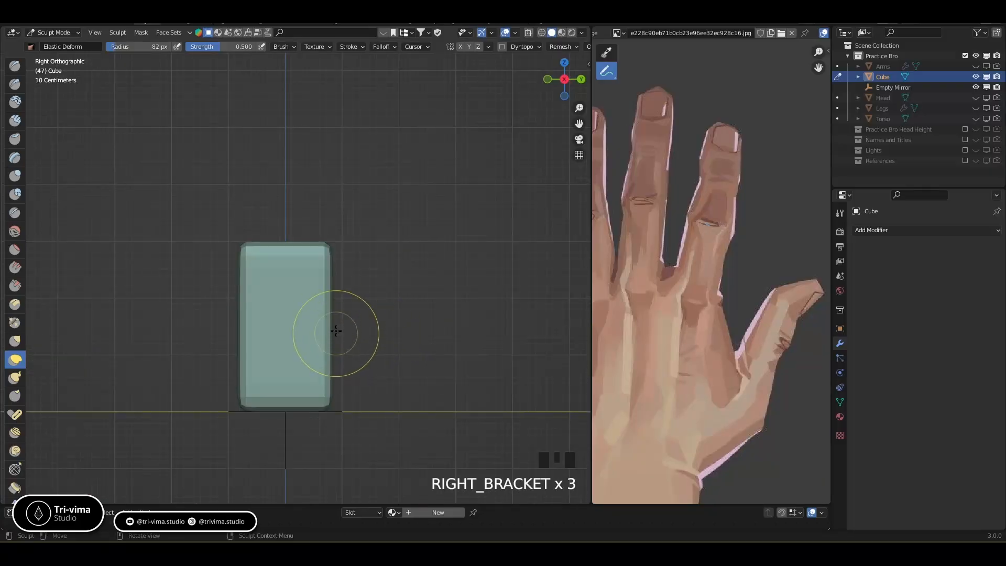
left_click(461, 47)
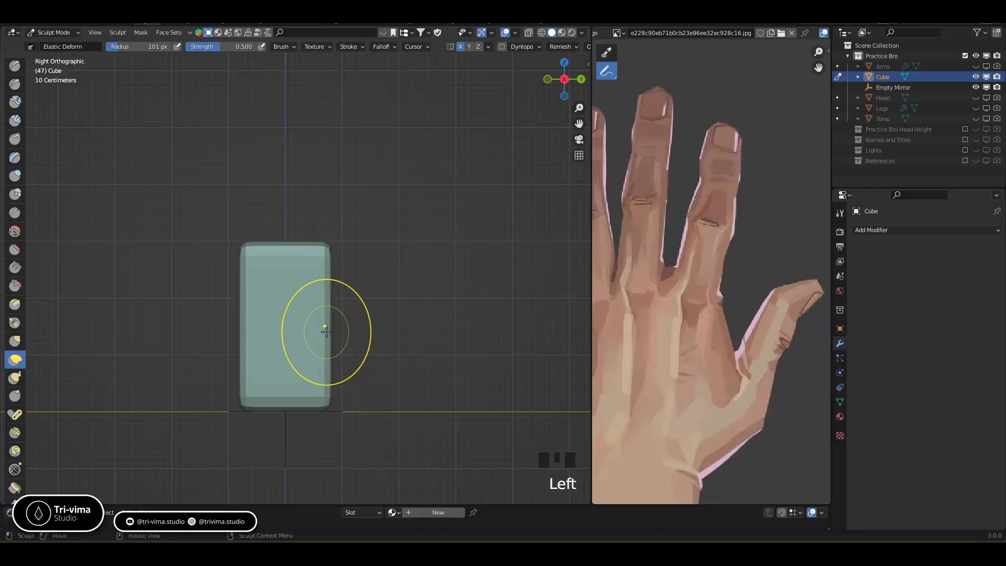
Bend the block's side profile with Elastic Deform, bulging the +Y side outward and curving the opposite side slightly inward.
left_click_drag(328, 328, 338, 327)
left_click_drag(334, 255, 329, 258)
left_click_drag(327, 402, 323, 401)
left_click_drag(331, 287, 335, 286)
left_click_drag(330, 255, 325, 248)
left_click_drag(327, 396, 321, 395)
left_click_drag(335, 370, 339, 370)
left_click_drag(332, 376, 322, 400)
left_click_drag(240, 325, 244, 320)
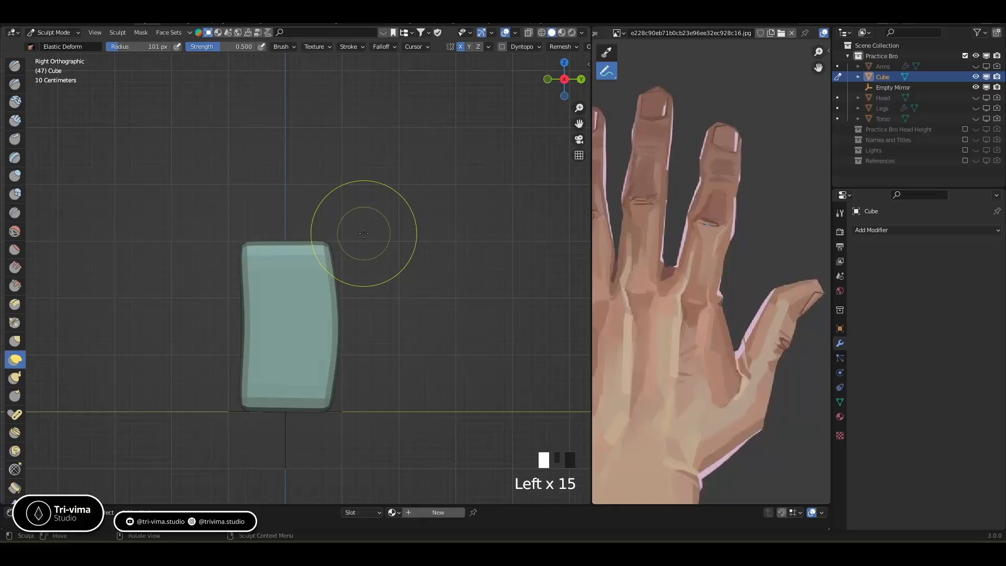
key("KP_7")
left_click_drag(298, 283, 294, 285, "ctrl")
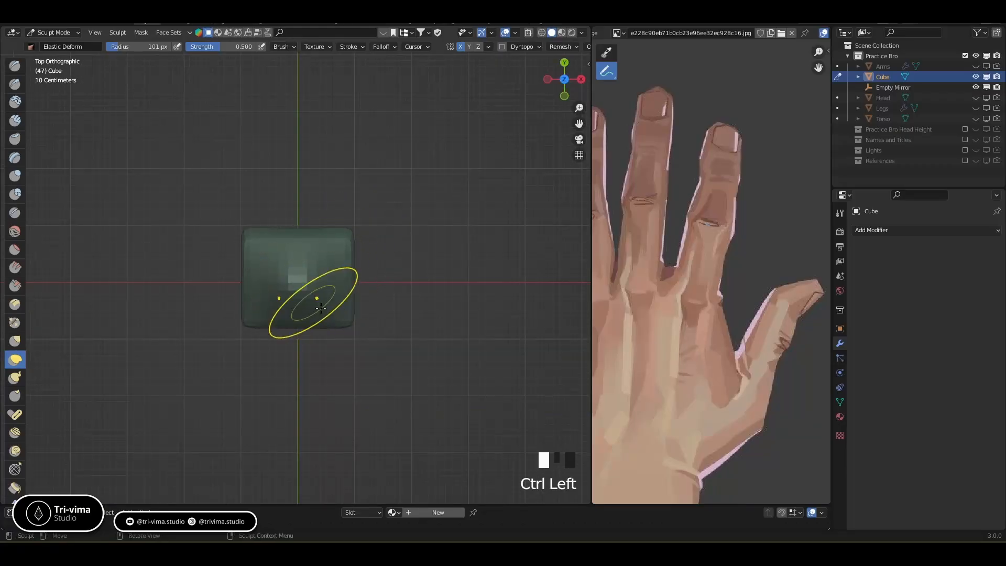
key("ctrl+z")
Pull the block's top and bottom faces outward with Elastic Deform to round both ends.
middle_click_drag(393, 303, 299, 262)
left_click_drag(300, 262, 315, 257, "ctrl")
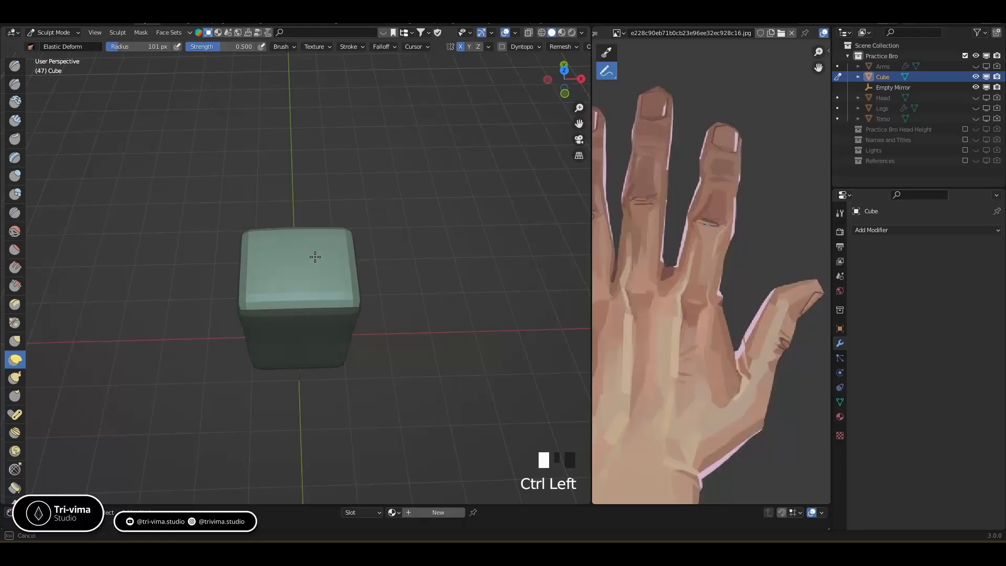
middle_click_drag(360, 292, 332, 321)
mouse_move(332, 321)
left_mouse_down("ctrl")
mouse_move(328, 353)
mouse_move(349, 377)
left_mouse_up("ctrl")
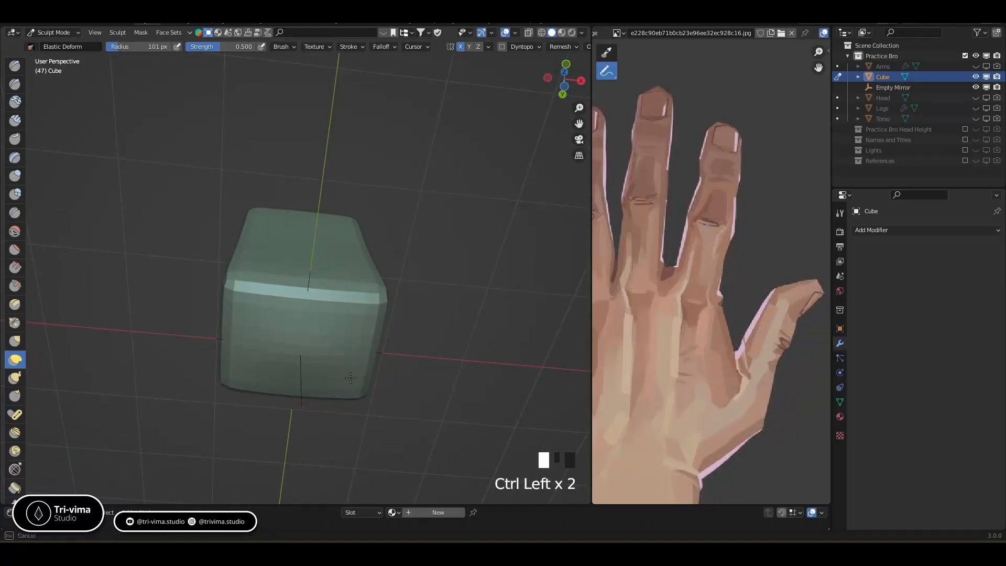
left_click_drag(360, 323, 373, 321, "ctrl")
Smooth the block's bottom rim and the full length of one pair of vertical edges.
middle_click_drag(384, 283, 351, 344)
left_click_drag(326, 419, 324, 431, "shift")
left_click_drag(320, 430, 323, 434, "shift")
mouse_move(323, 434)
left_mouse_down("shift")
mouse_move(326, 246)
mouse_move(332, 367)
left_mouse_up("shift")
left_click_drag(336, 283, 332, 373, "shift")
left_click_drag(335, 258, 330, 372, "shift")
left_click_drag(335, 283, 326, 373, "shift")
left_click_drag(334, 283, 333, 362, "shift")
left_click_drag(335, 283, 335, 356, "shift")
Smooth the remaining vertical edges from top to bottom and pull the adjacent side surface slightly.
mouse_move(336, 348)
middle_mouse_down()
mouse_move(319, 312)
mouse_move(315, 330)
mouse_move(267, 256)
middle_mouse_up()
mouse_move(272, 246)
left_mouse_down("shift")
mouse_move(286, 283)
mouse_move(282, 379)
left_mouse_up("shift")
left_click_drag(282, 335, 275, 416, "shift")
left_click_drag(275, 374, 276, 409, "shift")
left_click_drag(274, 388, 279, 415, "shift")
left_click_drag(275, 246, 282, 361, "shift")
mouse_move(322, 330)
left_mouse_down("ctrl")
mouse_move(331, 331)
mouse_move(298, 348)
left_mouse_up("ctrl")
left_click_drag(296, 317, 295, 339, "shift")
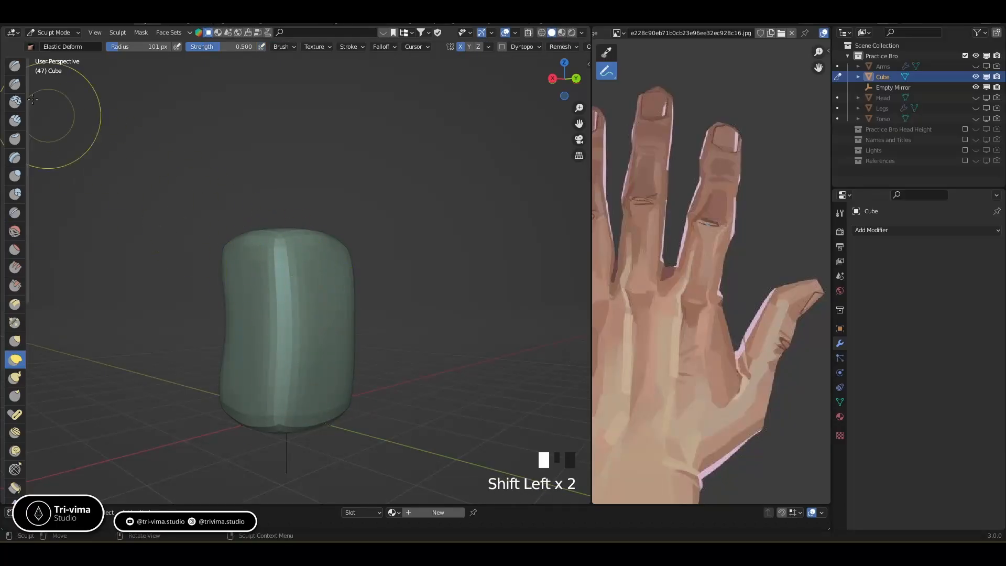
Use the Inflate/Deflate brush to swell the block's side surface and its top end.
left_click(15, 176)
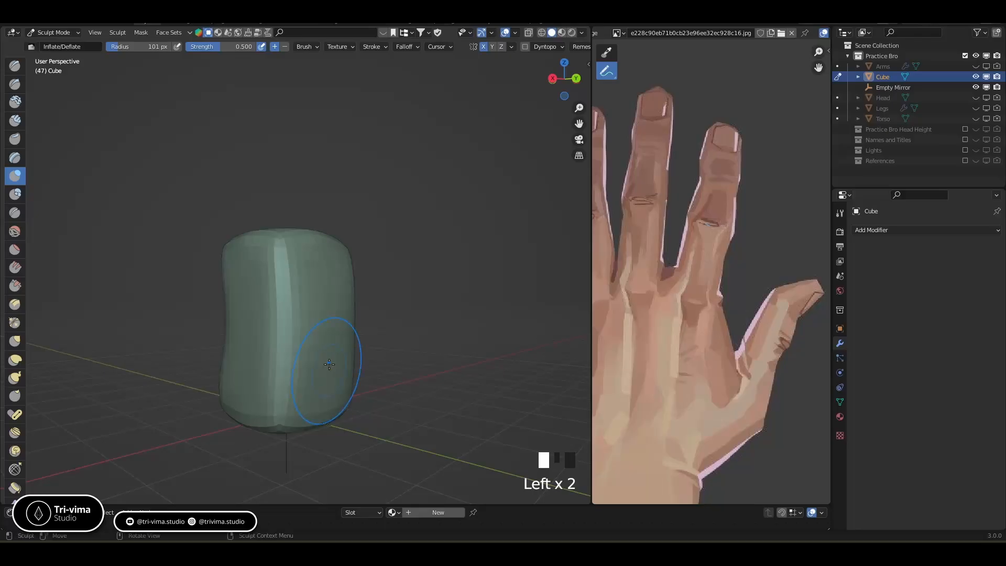
left_click_drag(326, 253, 328, 282)
left_click_drag(329, 301, 334, 346)
mouse_move(333, 357)
left_mouse_down()
mouse_move(323, 395)
mouse_move(328, 367)
left_mouse_up()
left_click_drag(327, 314, 326, 264)
mouse_move(344, 341)
middle_mouse_down()
mouse_move(363, 368)
mouse_move(292, 229)
middle_mouse_up()
left_click_drag(293, 229, 294, 229)
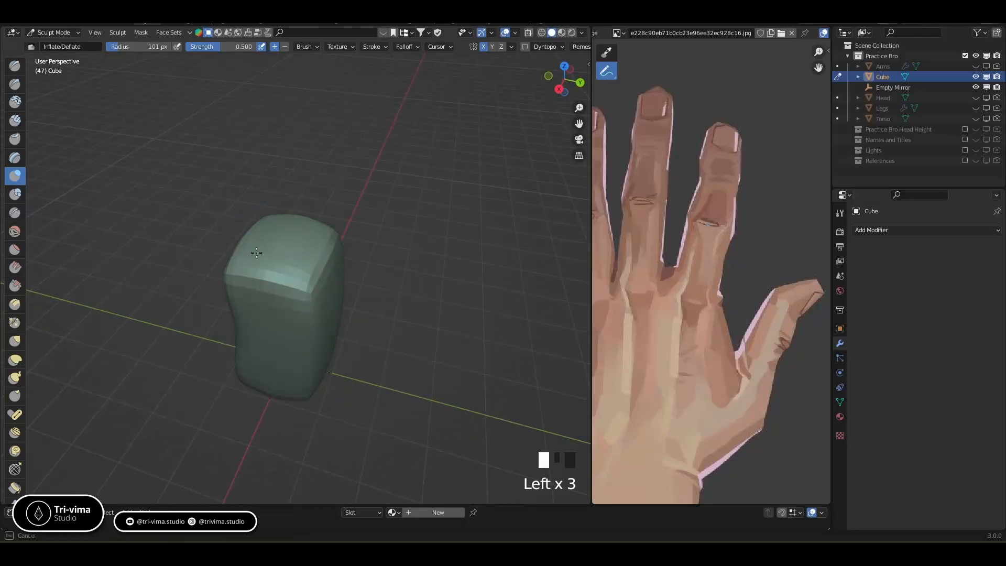
mouse_move(292, 348)
middle_mouse_down()
mouse_move(339, 304)
mouse_move(349, 321)
middle_mouse_up()
mouse_move(317, 229)
left_mouse_down()
mouse_move(339, 239)
mouse_move(329, 227)
left_mouse_up()
Smooth the block's side edges near the top and bottom corners.
mouse_move(346, 272)
middle_mouse_down()
mouse_move(389, 285)
mouse_move(386, 270)
middle_mouse_up()
left_click_drag(343, 246, 352, 290, "shift")
left_click_drag(352, 409, 341, 400, "shift")
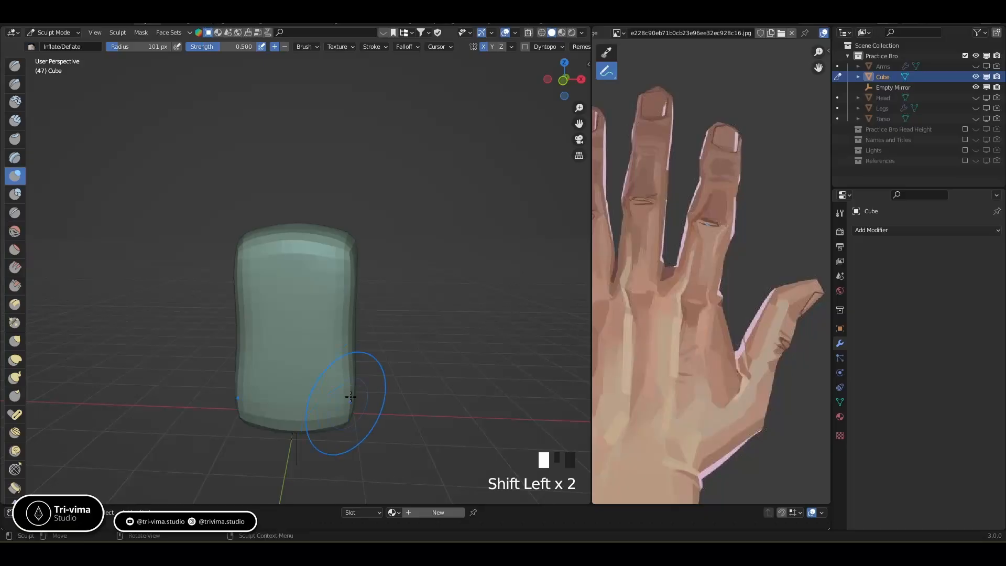
middle_click_drag(341, 400, 332, 326)
left_click_drag(332, 325, 330, 269, "shift")
Inflate the block's side, its upper and lower corners, and the underside for a fuller form.
left_click_drag(266, 296, 260, 328)
left_click_drag(253, 272, 252, 323)
left_click_drag(266, 239, 255, 272)
mouse_move(265, 243)
left_mouse_down()
mouse_move(267, 253)
mouse_move(243, 270)
left_mouse_up()
left_click_drag(255, 408, 275, 390)
left_click_drag(278, 392, 288, 396)
mouse_move(288, 397)
middle_mouse_down()
mouse_move(215, 409)
mouse_move(255, 382)
mouse_move(277, 314)
middle_mouse_up()
mouse_move(265, 348)
left_mouse_down()
mouse_move(233, 329)
mouse_move(242, 326)
left_mouse_up()
left_click_drag(247, 325, 259, 320)
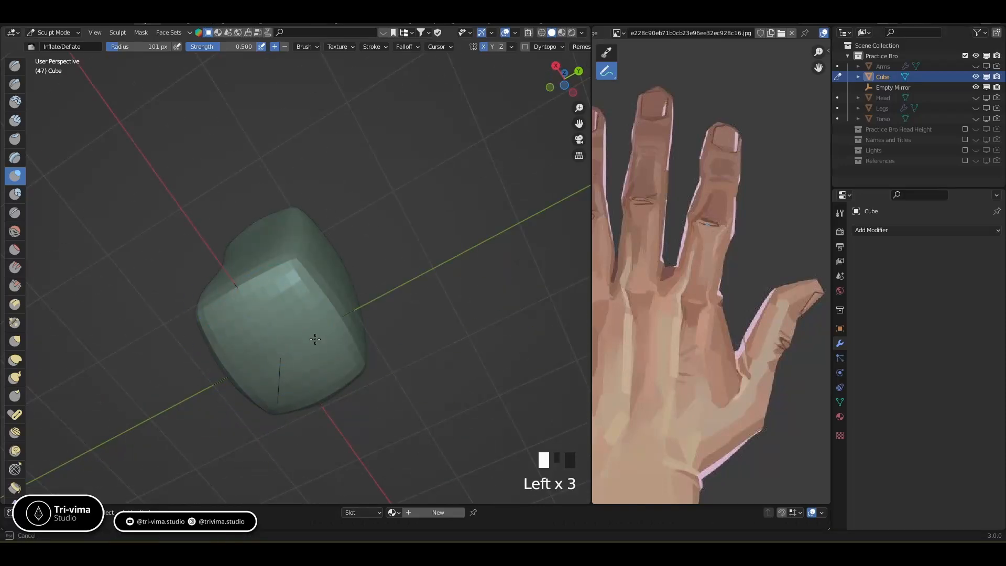
Push the vertical side edges of the block's +Y face slightly inward with Elastic Deform.
middle_click_drag(264, 360, 245, 346)
middle_click_drag(245, 347, 249, 349)
left_click(15, 360)
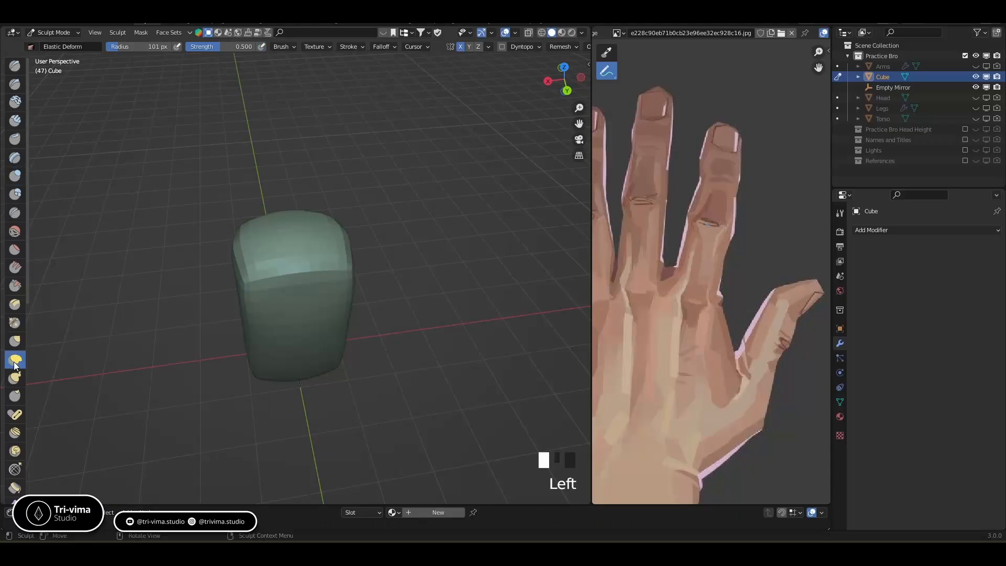
left_click_drag(251, 283, 254, 282)
left_click_drag(252, 282, 260, 281)
left_click_drag(253, 381, 261, 378)
left_click_drag(251, 341, 254, 341)
left_click_drag(250, 343, 256, 342)
left_click_drag(254, 342, 258, 340)
Smooth the middle of the block's upper front edge and its bottom edge.
left_click_drag(304, 266, 305, 270, "shift")
left_click_drag(305, 267, 305, 270, "shift")
left_click_drag(305, 267, 307, 270, "shift")
left_click_drag(307, 270, 306, 273, "shift")
left_click_drag(288, 380, 290, 386, "shift")
mouse_move(290, 386)
middle_mouse_down()
mouse_move(314, 337)
mouse_move(371, 321)
mouse_move(399, 348)
middle_mouse_up()
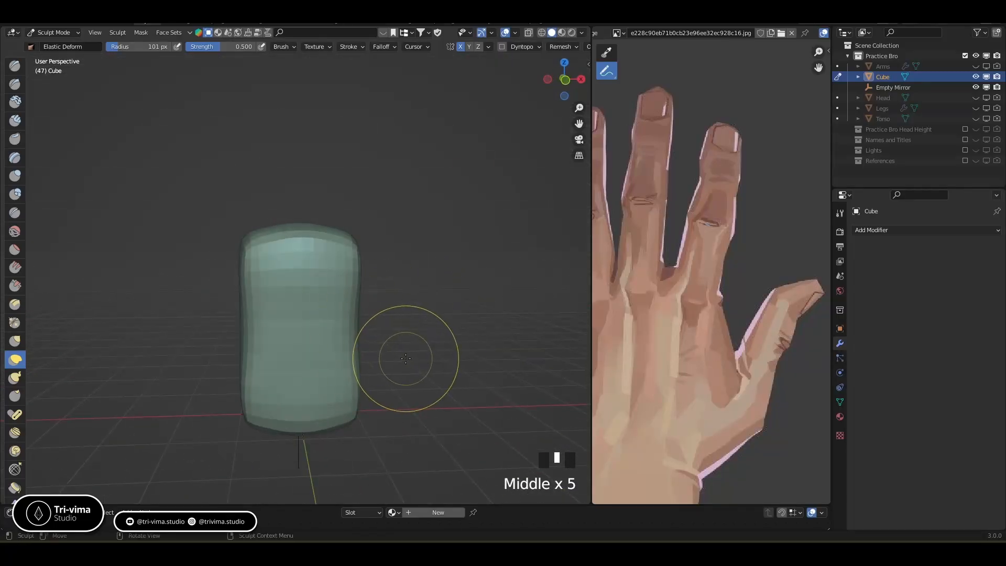
Reshape the block's vertical side edges along their full height in front view, using Elastic Deform with a 152 px radius.
key("KP_1")
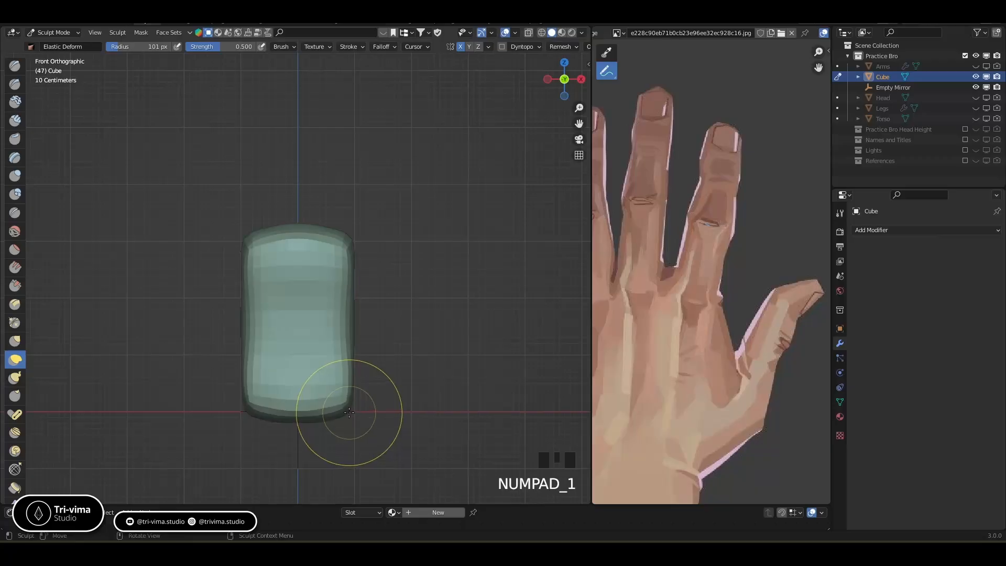
left_click(348, 413)
key("bracketright")
key("bracketright")
key("bracketright")
key("bracketright")
key("bracketright")
key("bracketright")
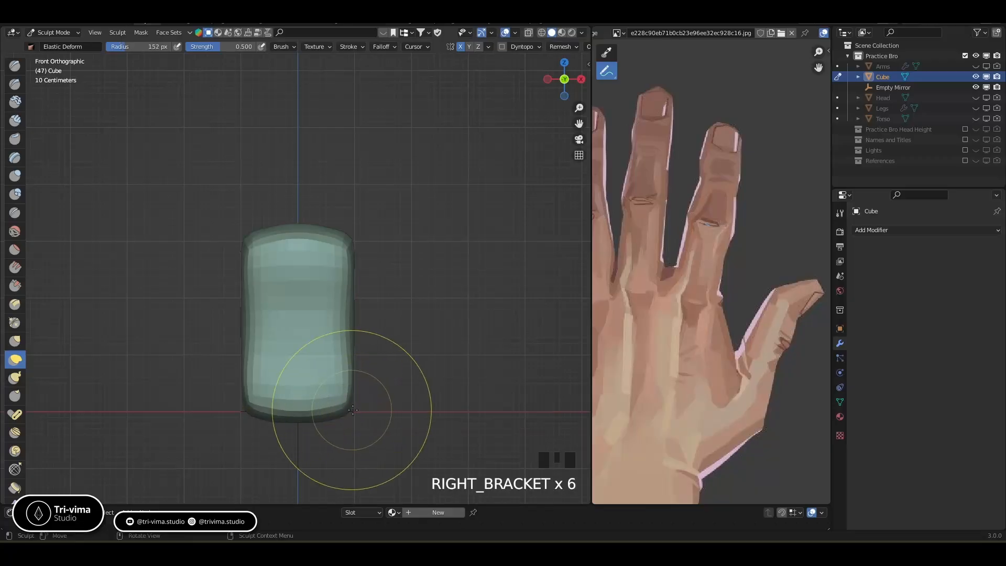
left_click_drag(355, 409, 351, 411)
left_click_drag(350, 243, 348, 244)
left_click_drag(353, 329, 348, 327)
left_click_drag(353, 314, 350, 314)
left_click_drag(351, 298, 348, 294)
left_click_drag(350, 254, 349, 256)
left_click_drag(355, 382, 354, 392)
left_click_drag(351, 369, 348, 364)
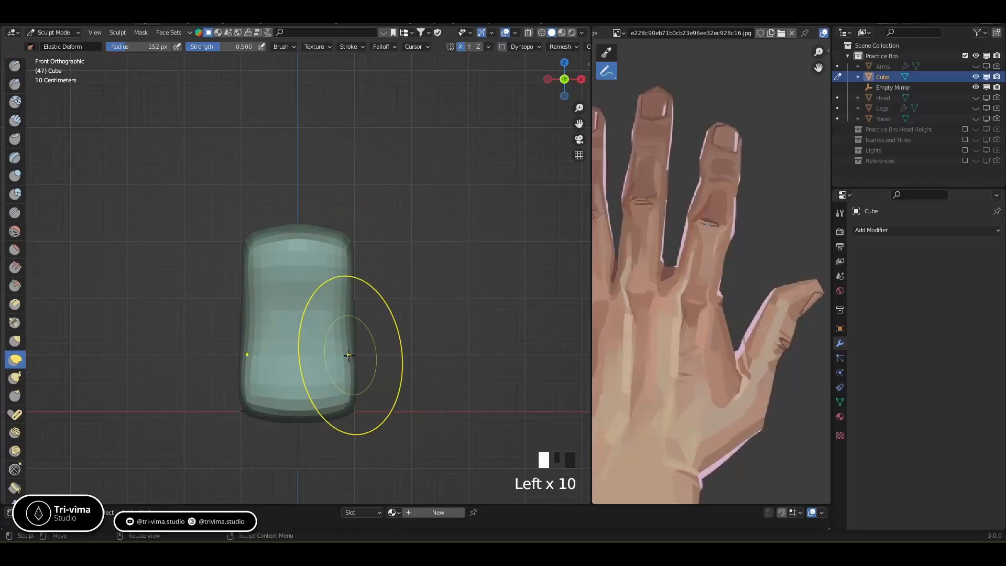
Deform the lower part of the block's front face from below with inverted Elastic Deform strokes.
mouse_move(321, 395)
middle_mouse_down()
mouse_move(295, 298)
mouse_move(292, 231)
mouse_move(319, 296)
middle_mouse_up()
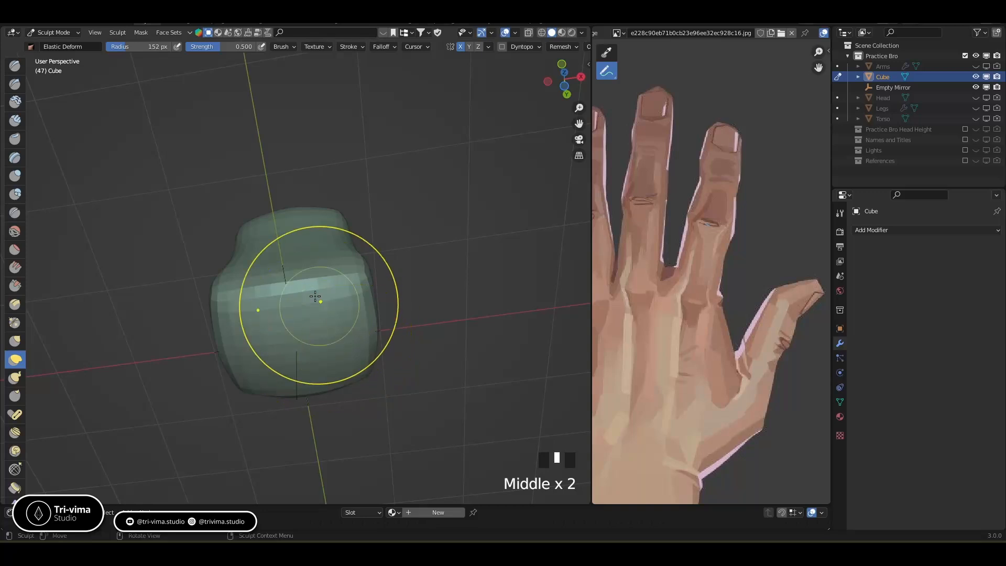
left_click_drag(281, 265, 281, 249, "ctrl")
mouse_move(281, 250)
left_mouse_down("ctrl")
mouse_move(284, 207)
mouse_move(291, 240)
left_mouse_up("ctrl")
Push the middle of the block's front profile inward with Elastic Deform, reducing the brush radius to 98 px.
mouse_move(292, 248)
middle_mouse_down()
mouse_move(298, 278)
mouse_move(278, 336)
middle_mouse_up()
middle_click_drag(277, 338, 257, 354)
left_click_drag(247, 339, 258, 335)
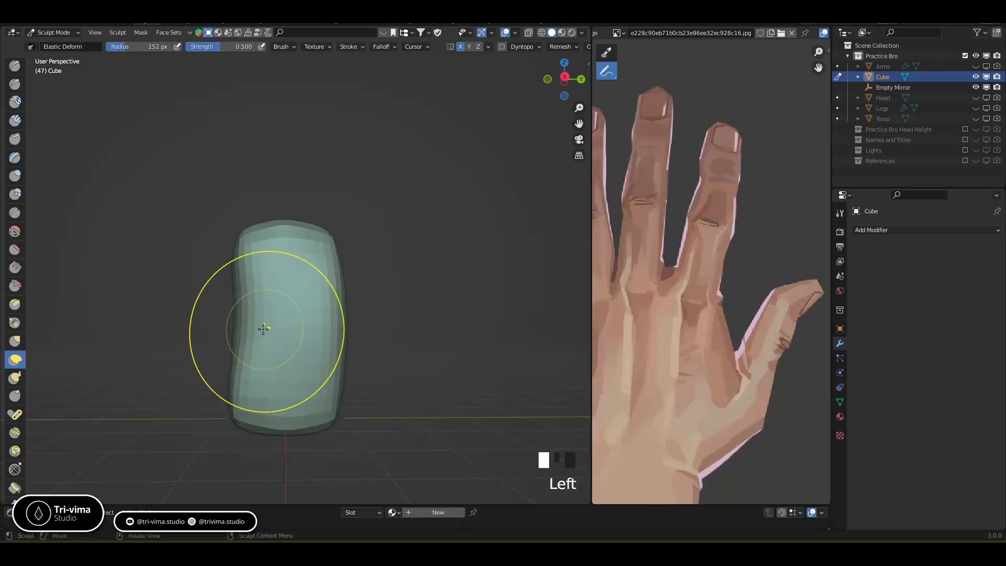
key("bracketleft")
key("bracketleft")
key("bracketleft")
key("bracketleft")
key("bracketleft")
key("bracketleft")
left_click_drag(260, 328, 263, 327)
Smooth the vertical edge between the +X and +Y faces and the middle of the +X side.
mouse_move(263, 328)
middle_mouse_down()
mouse_move(318, 340)
mouse_move(288, 359)
mouse_move(274, 293)
middle_mouse_up()
mouse_move(274, 292)
left_mouse_down("shift")
mouse_move(276, 415)
mouse_move(275, 400)
left_mouse_up("shift")
left_click_drag(274, 278, 274, 350, "shift")
left_click_drag(254, 320, 247, 332, "shift")
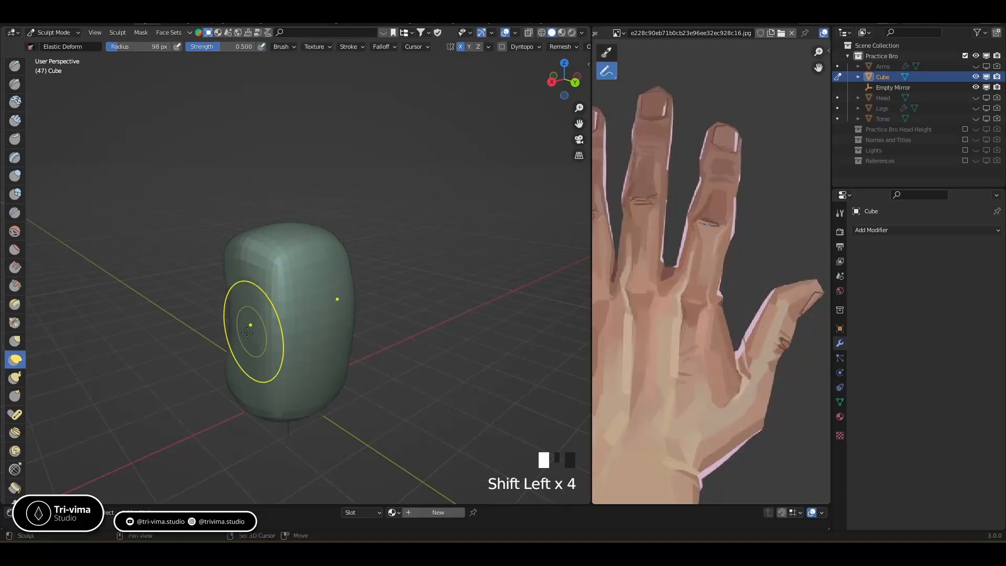
Inflate the block's +X side and its lower portion with Inflate/Deflate, and smooth the middle of that side.
left_click(15, 181)
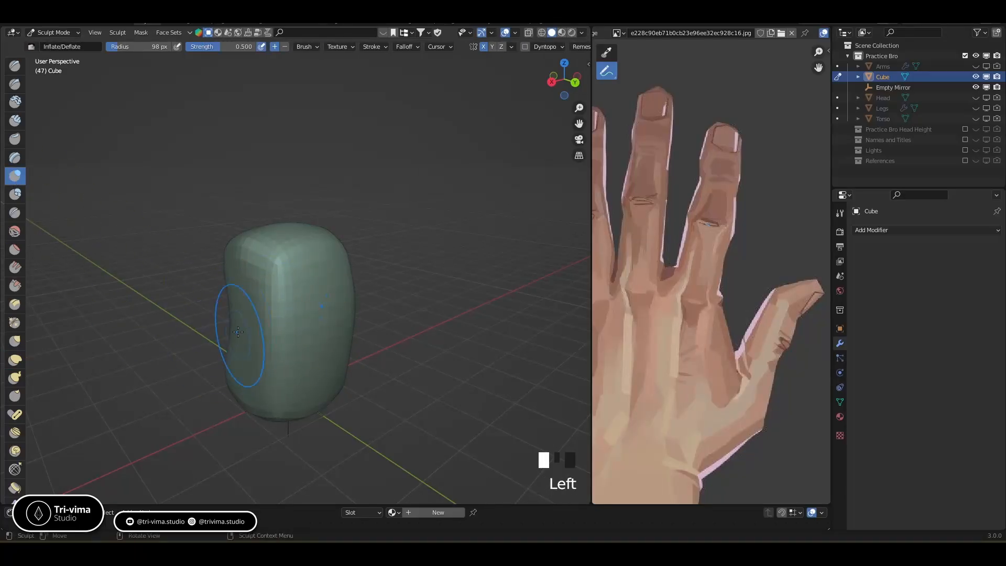
mouse_move(257, 327)
middle_mouse_down()
mouse_move(408, 332)
mouse_move(307, 333)
middle_mouse_up()
left_click_drag(277, 275, 263, 351)
left_click_drag(263, 389, 282, 392)
left_click_drag(293, 394, 307, 398)
left_click_drag(289, 325, 293, 336, "shift")
left_click_drag(296, 339, 298, 346, "shift")
Smooth the block's upper front corner and the lower back part of its side.
mouse_move(299, 346)
middle_mouse_down()
mouse_move(265, 344)
mouse_move(250, 248)
middle_mouse_up()
left_click_drag(251, 248, 253, 247, "shift")
left_click_drag(249, 248, 242, 251, "shift")
left_click_drag(241, 252, 228, 274, "shift")
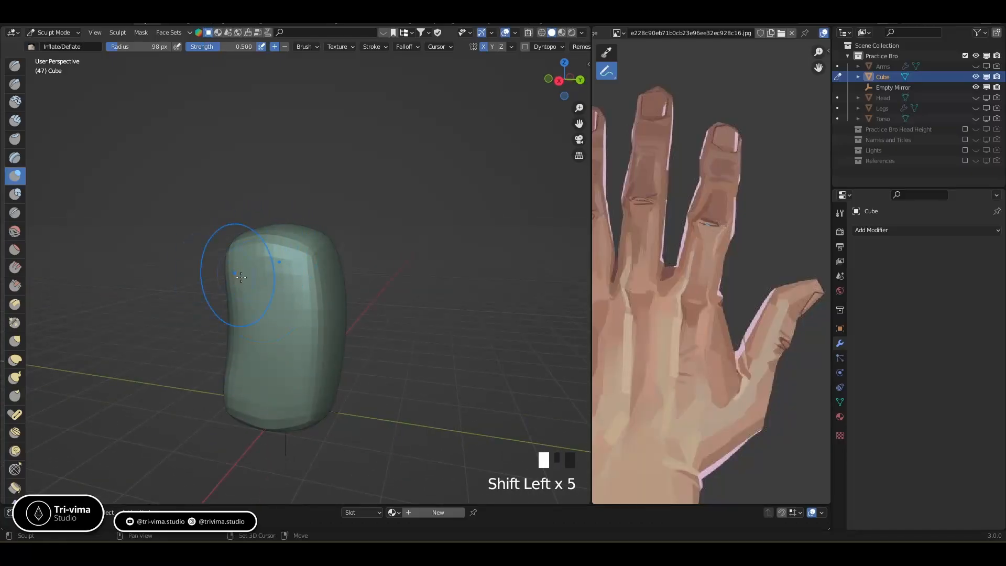
left_click_drag(310, 373, 304, 381, "shift")
Smooth the block's lower edge, working from the underside.
mouse_move(303, 382)
middle_mouse_down()
mouse_move(408, 331)
mouse_move(372, 319)
mouse_move(378, 299)
middle_mouse_up()
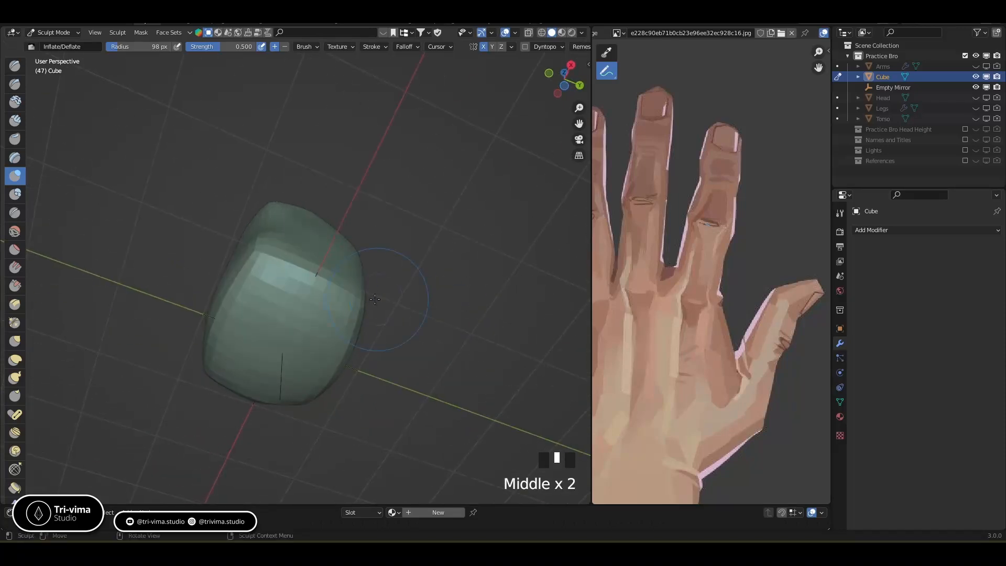
left_click_drag(265, 263, 261, 246, "shift")
mouse_move(337, 303)
middle_mouse_down()
mouse_move(329, 331)
mouse_move(281, 261)
middle_mouse_up()
left_click_drag(281, 261, 269, 266, "shift")
Inflate the block's side and its lower corner for a fuller, rounder form.
mouse_move(269, 265)
middle_mouse_down()
mouse_move(390, 233)
mouse_move(414, 215)
mouse_move(281, 261)
mouse_move(285, 271)
middle_mouse_up()
mouse_move(285, 271)
left_mouse_down()
mouse_move(292, 276)
mouse_move(252, 268)
mouse_move(272, 287)
left_mouse_up()
middle_click_drag(268, 316, 337, 382)
mouse_move(337, 382)
left_mouse_down()
mouse_move(331, 408)
mouse_move(350, 414)
left_mouse_up()
mouse_move(322, 392)
middle_mouse_down()
mouse_move(363, 335)
mouse_move(312, 409)
middle_mouse_up()
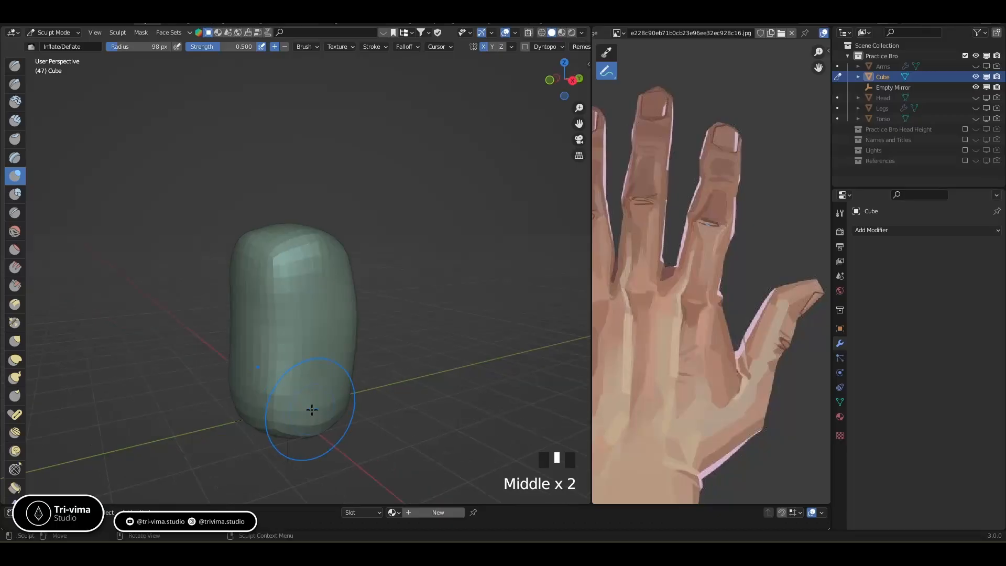
Switch the sculpted segment to Object Mode and set the viewport to the right orthographic view.
key("ctrl+Tab")
key("ctrl+Tab")
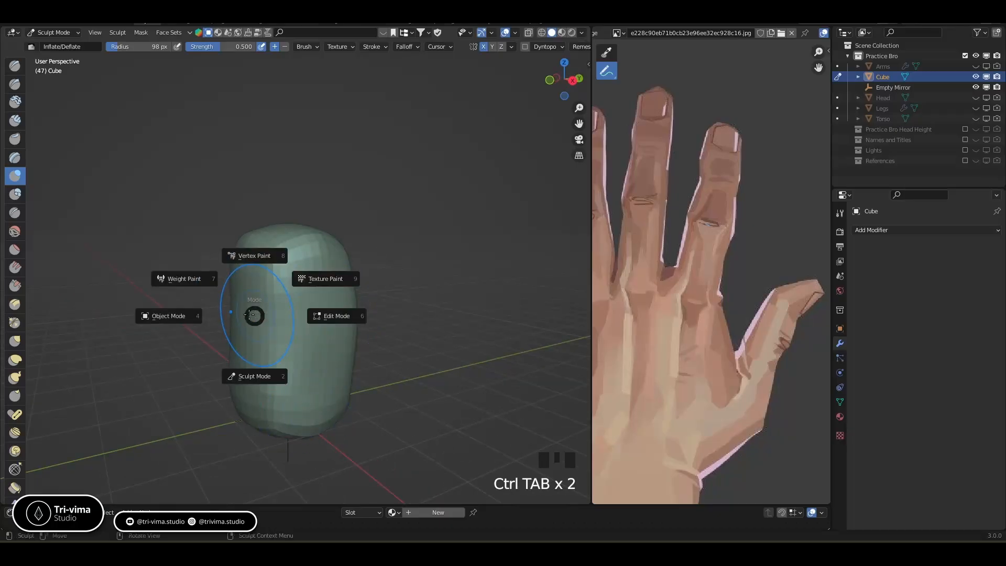
left_click(181, 314)
key("KP_3")
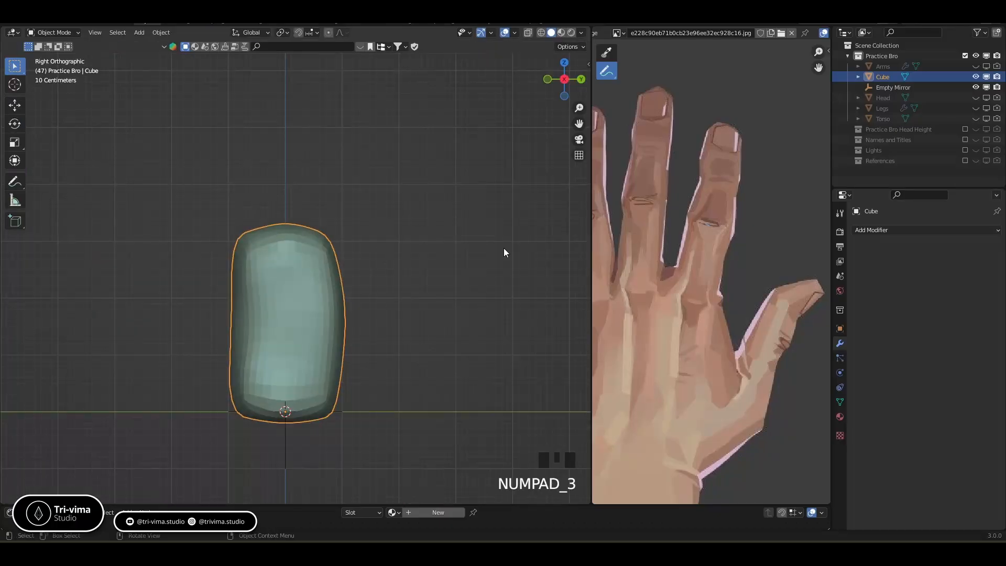
Annotate the segment's front and back directions with arrows and the letters F and B, and erase the notes.
left_click(15, 181)
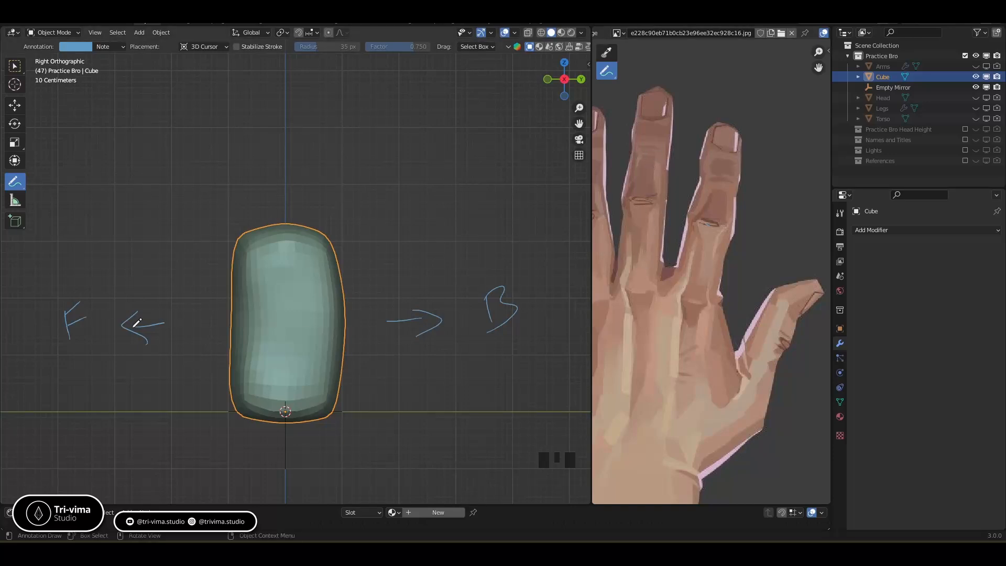
left_click_drag(68, 307, 64, 360, "ctrl")
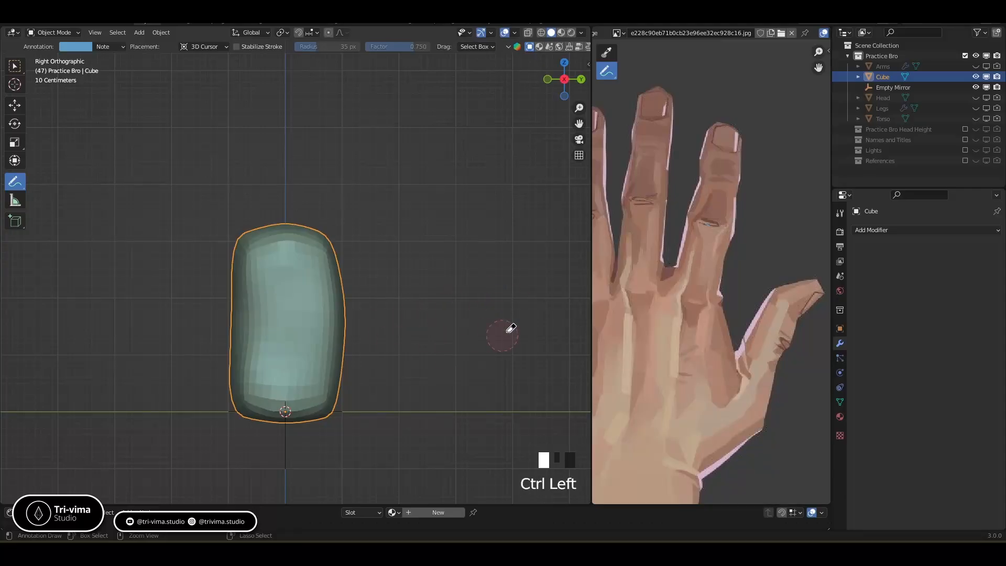
middle_click_drag(398, 218, 353, 308, "ctrl")
key("ctrl+Tab")
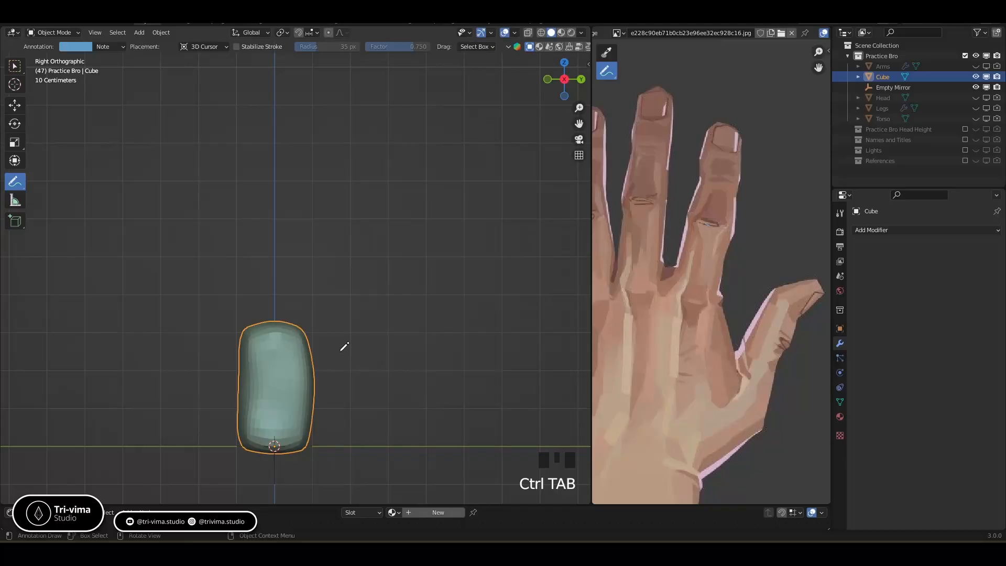
key("ctrl+Tab")
left_click(260, 351)
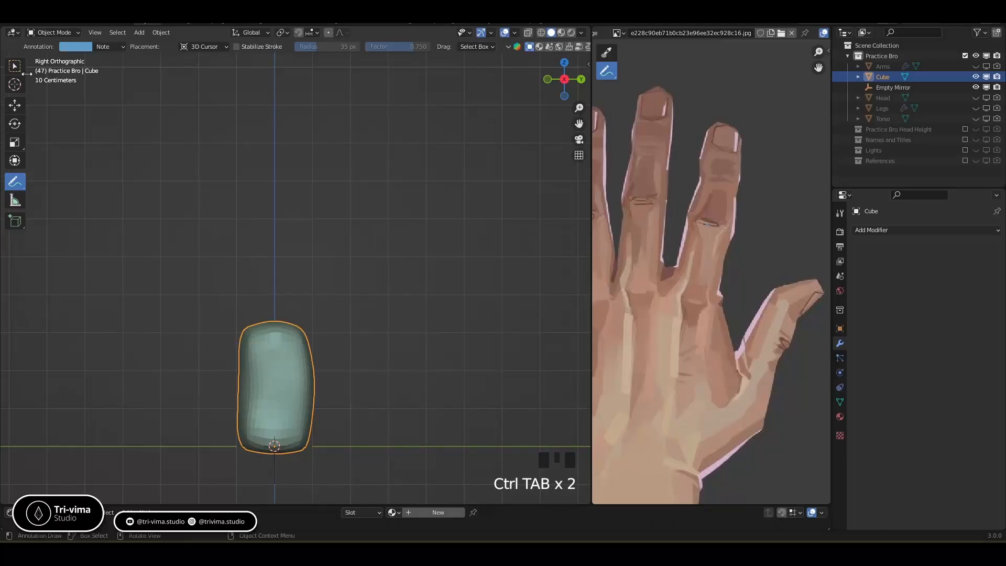
left_click(14, 66)
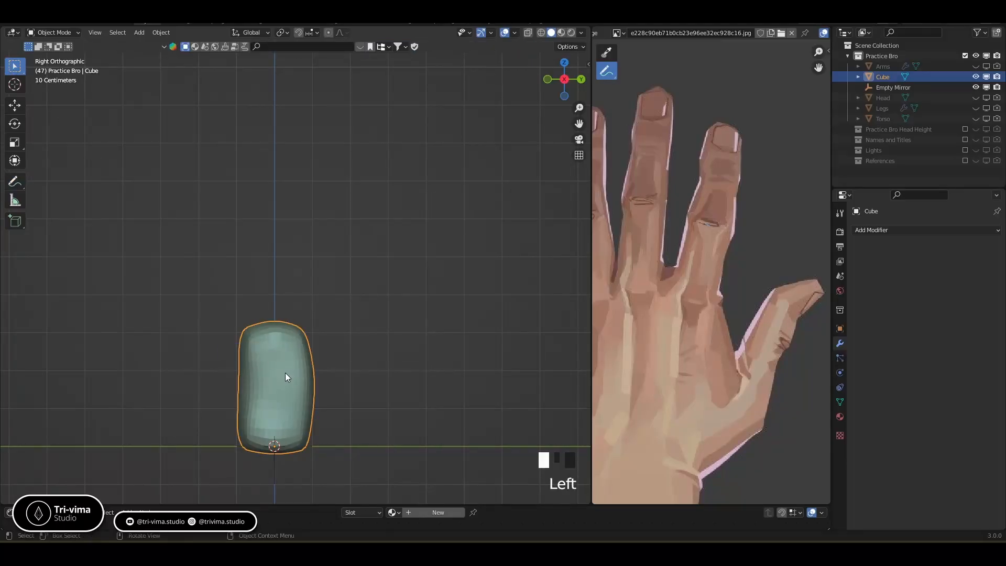
Duplicate the segment upward along Z to sit on top of the original, and scale the copy to about 0.9.
key("shift+d")
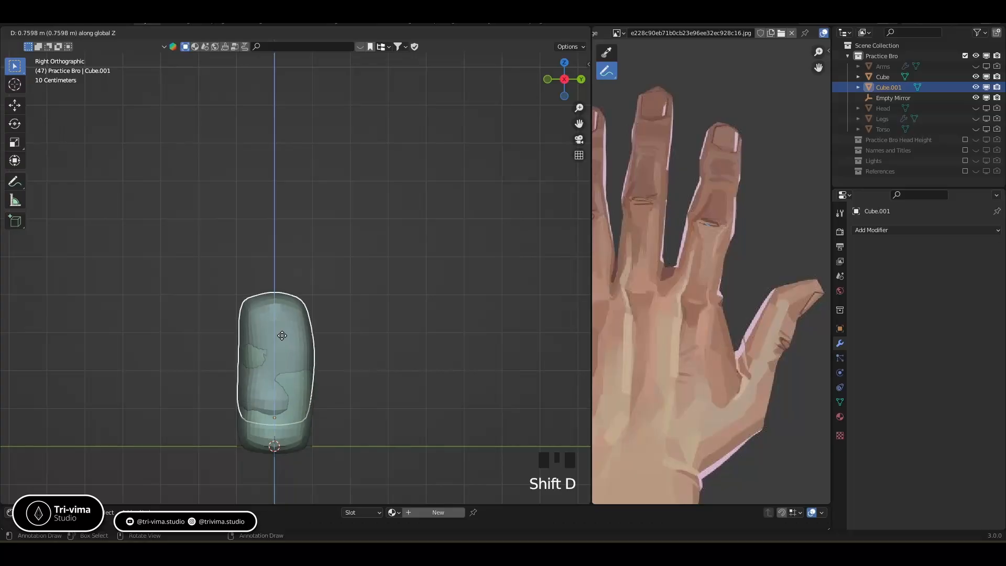
left_click(281, 260)
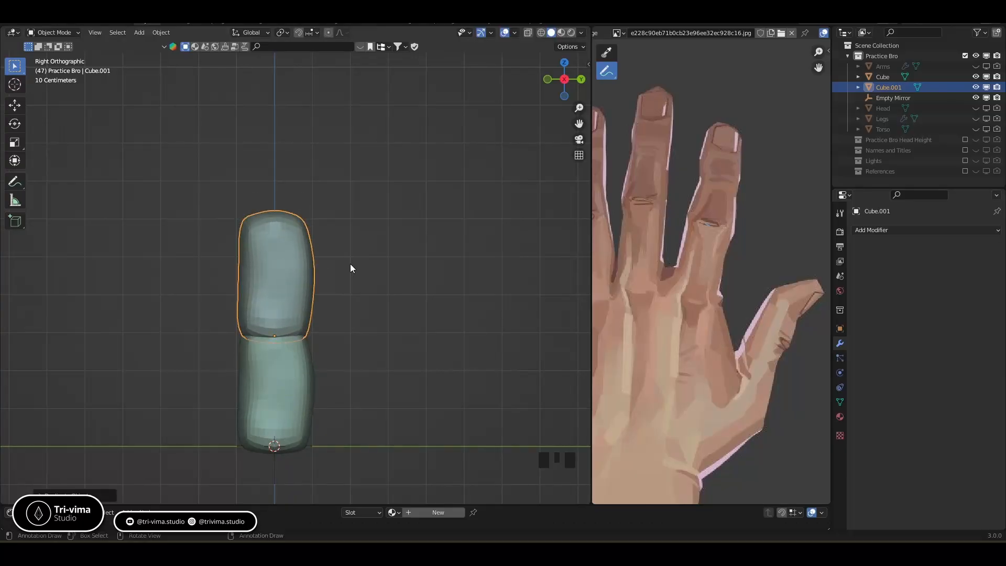
key("s")
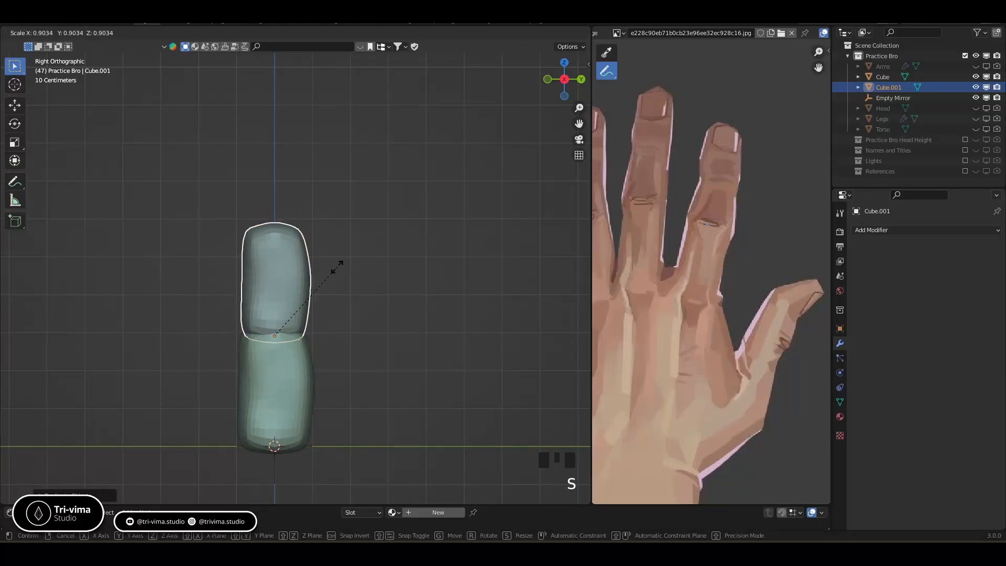
left_click(336, 281)
Rotate the upper segment slightly toward the back and the lower segment slightly toward the front.
key("r")
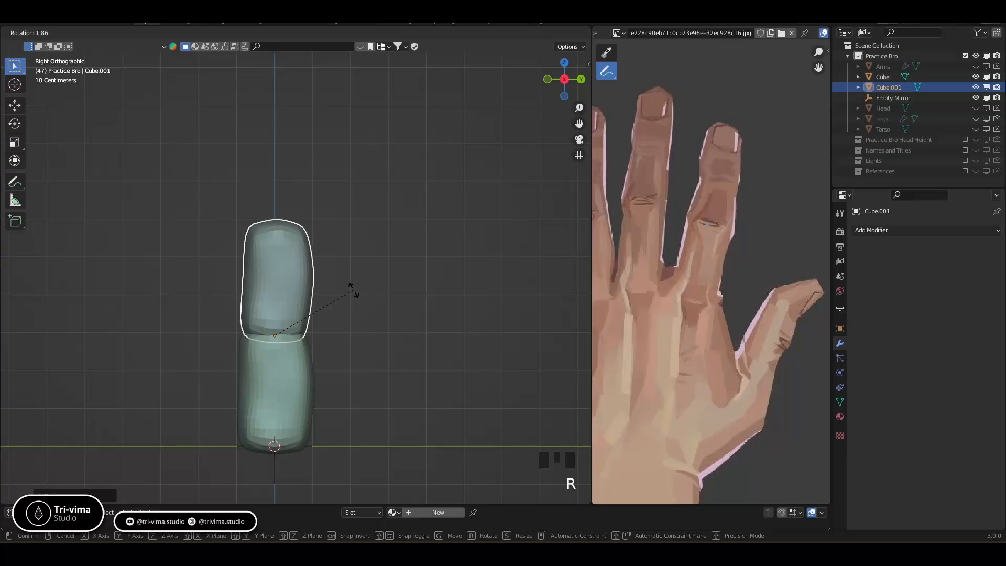
left_click(348, 289)
left_click(311, 363)
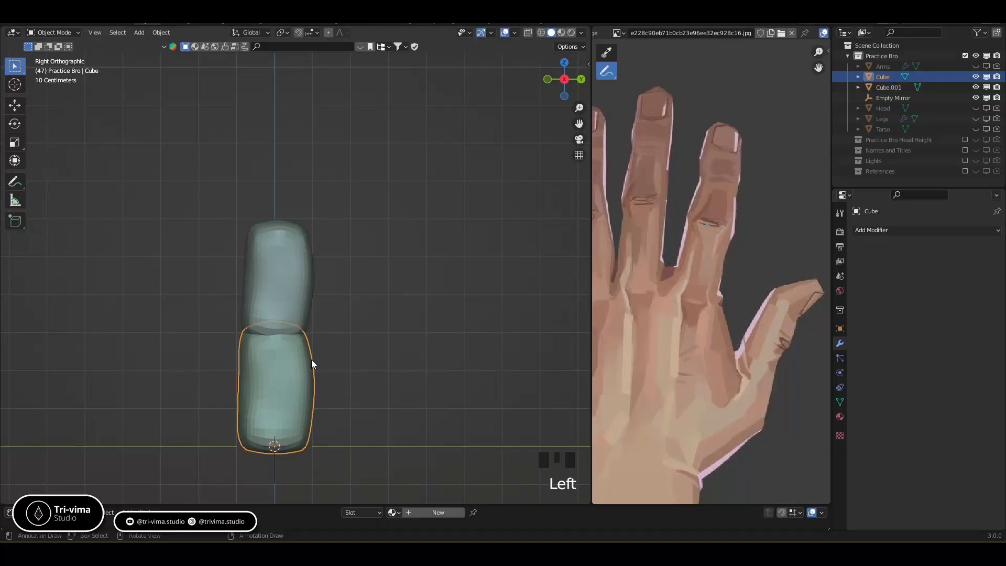
key("r")
left_click(375, 308)
Move the upper segment slightly forward to line it up with the top of the lower segment.
left_click(292, 298)
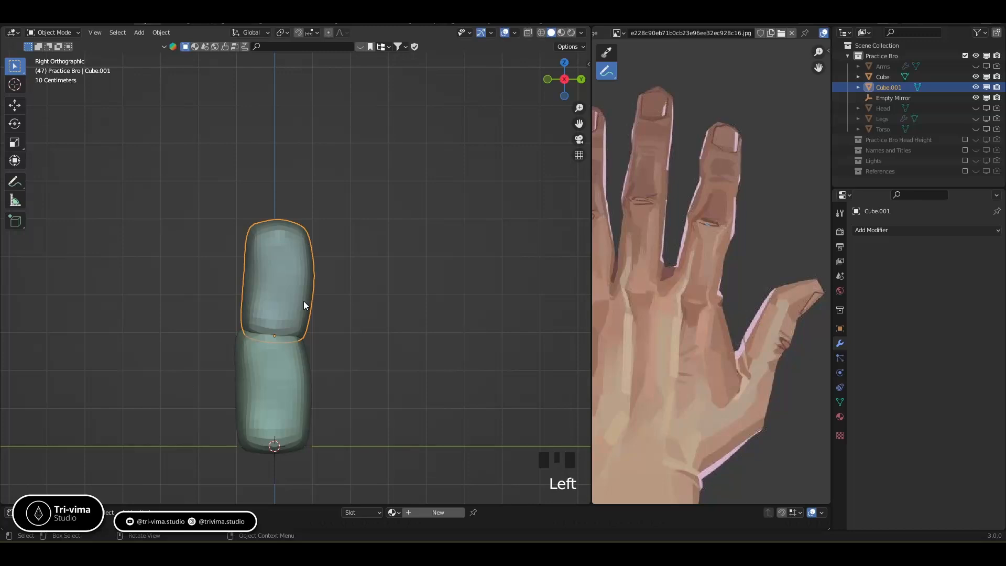
key("g")
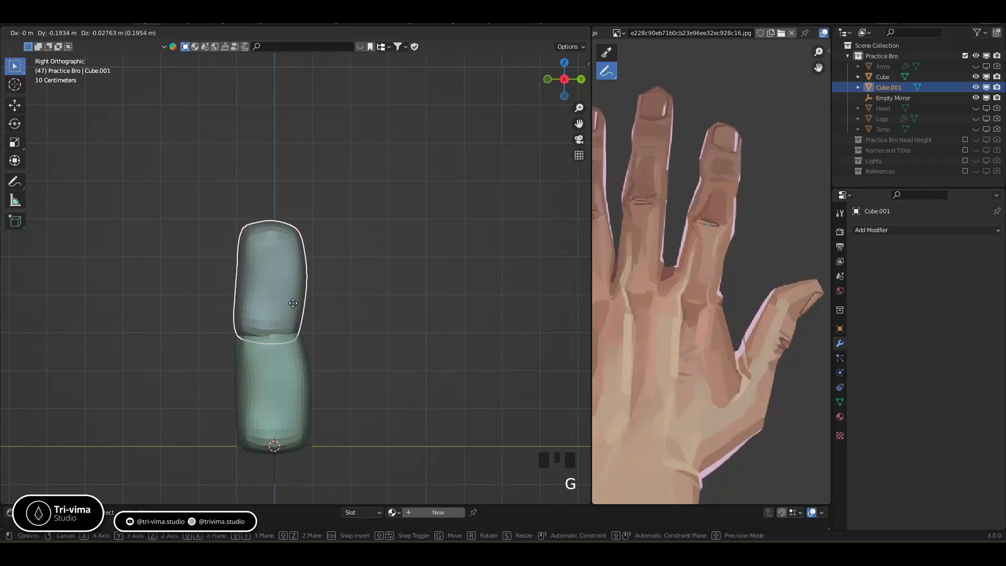
left_click(293, 302)
key("g")
left_click(288, 298)
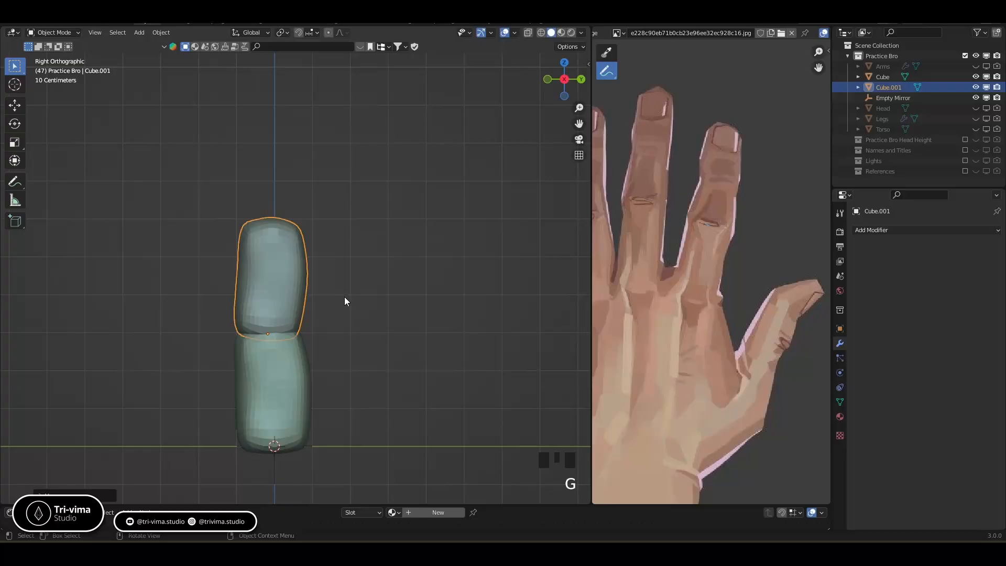
Scale the upper segment down slightly and narrow it to about 0.98 along X.
middle_click_drag(349, 303, 446, 290)
key("s")
left_click(444, 293)
key("s")
key("x")
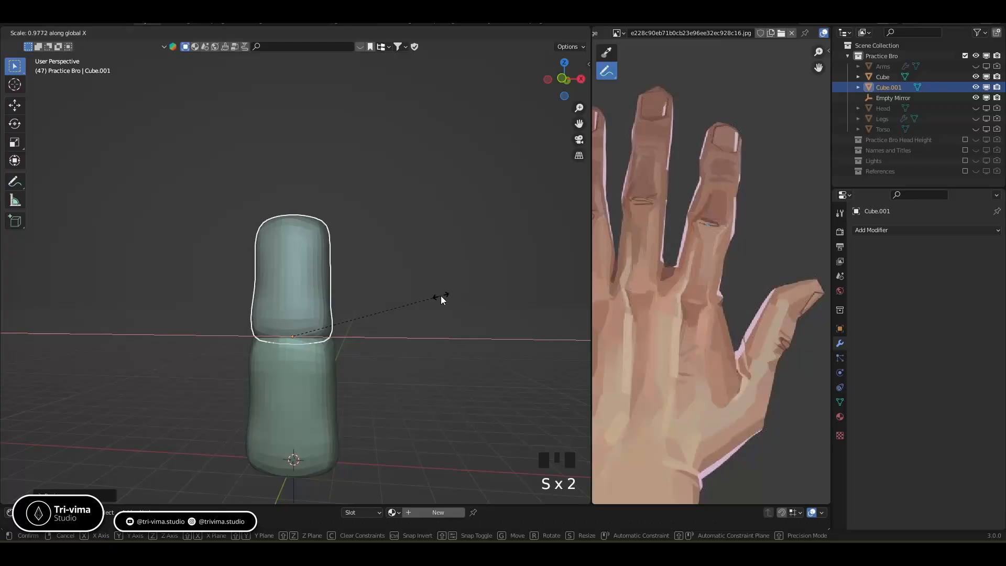
left_click(438, 302)
Narrow the lower segment to about 0.96 along the X axis.
left_click(337, 394)
key("s")
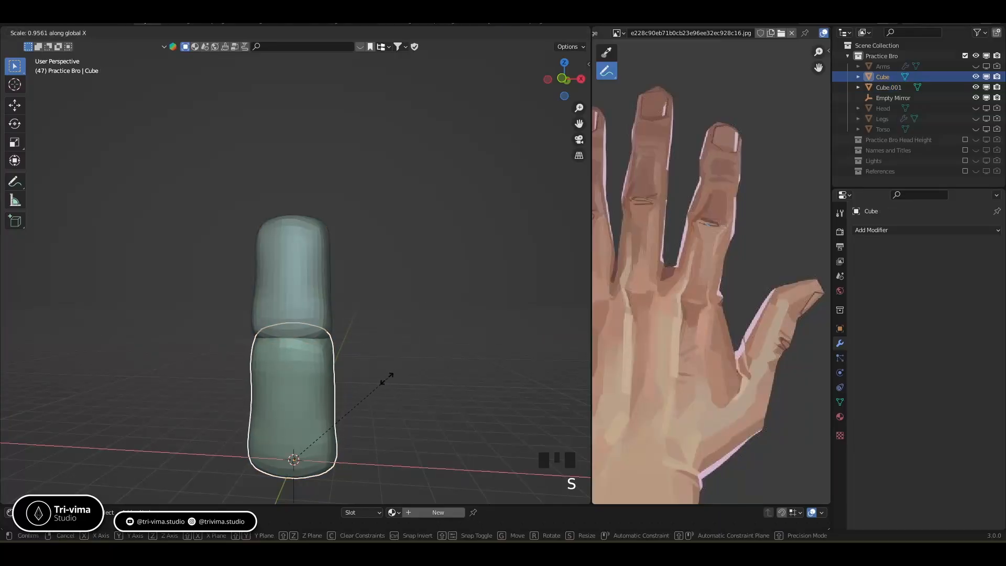
left_click(387, 376)
key("x")
key("Escape")
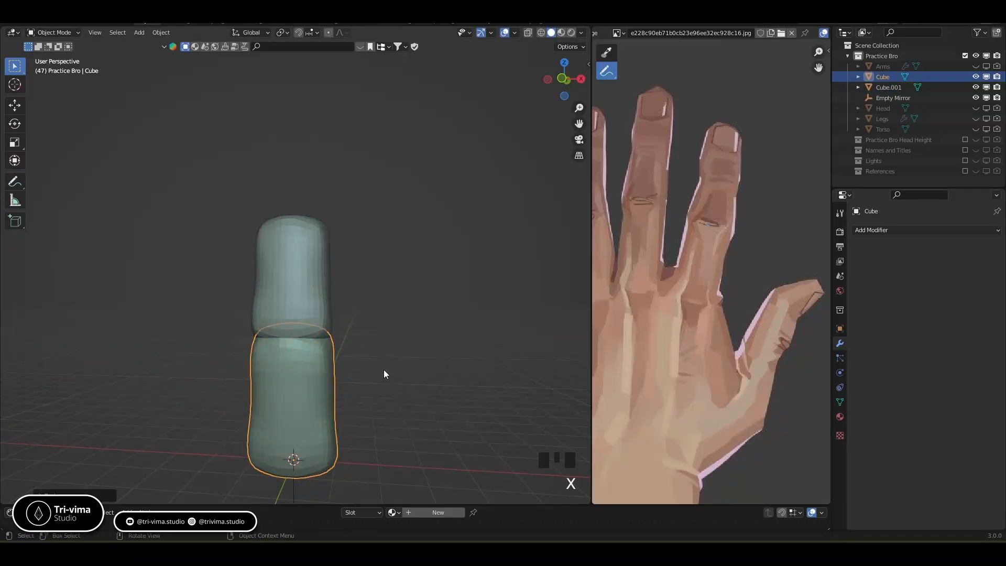
key("s")
key("x")
right_click(379, 373)
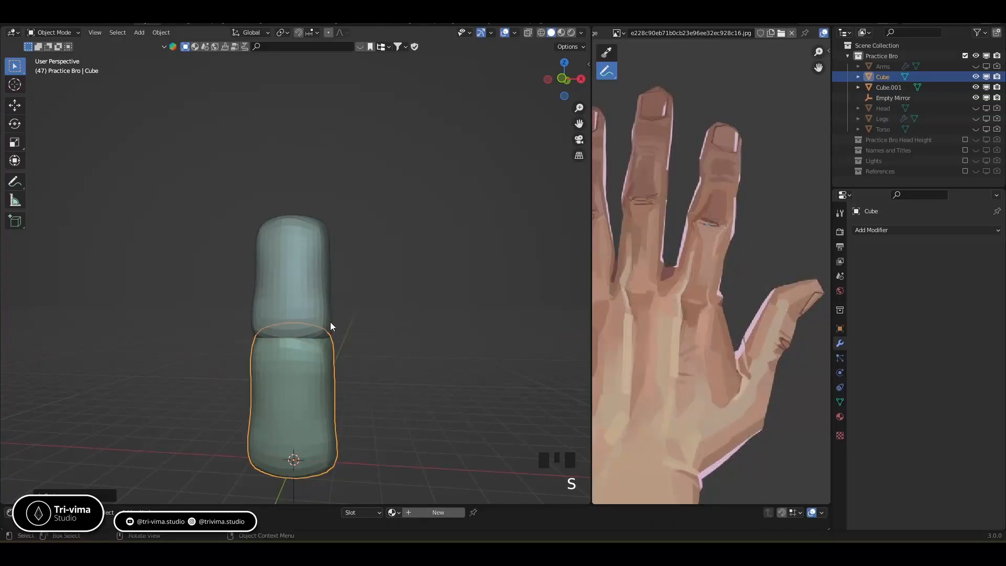
Narrow the upper segment slightly more along X to match the lower segment.
left_click(316, 298)
key("s")
key("x")
left_click(397, 319)
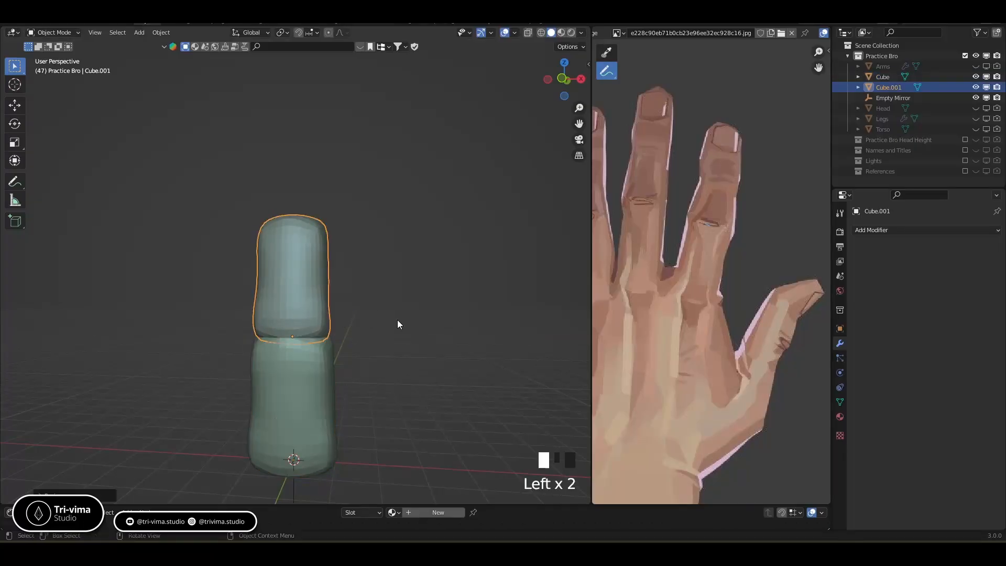
Duplicate the upper segment along its local Z axis to form the fingertip, and scale the copy to about 0.86.
middle_click_drag(394, 299, 299, 265)
key("KP_3")
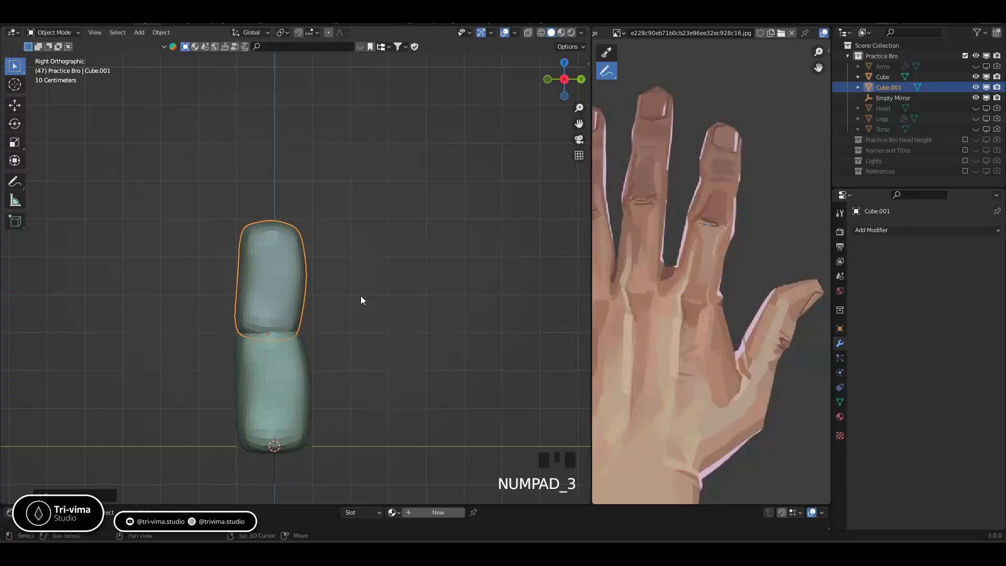
key("shift+d")
key("z")
key("z")
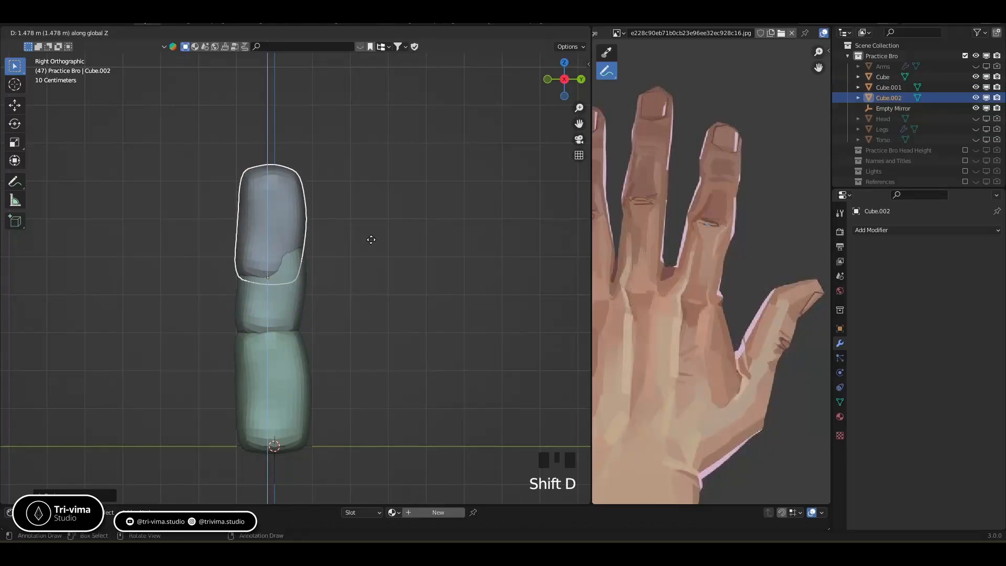
left_click(377, 198)
key("s")
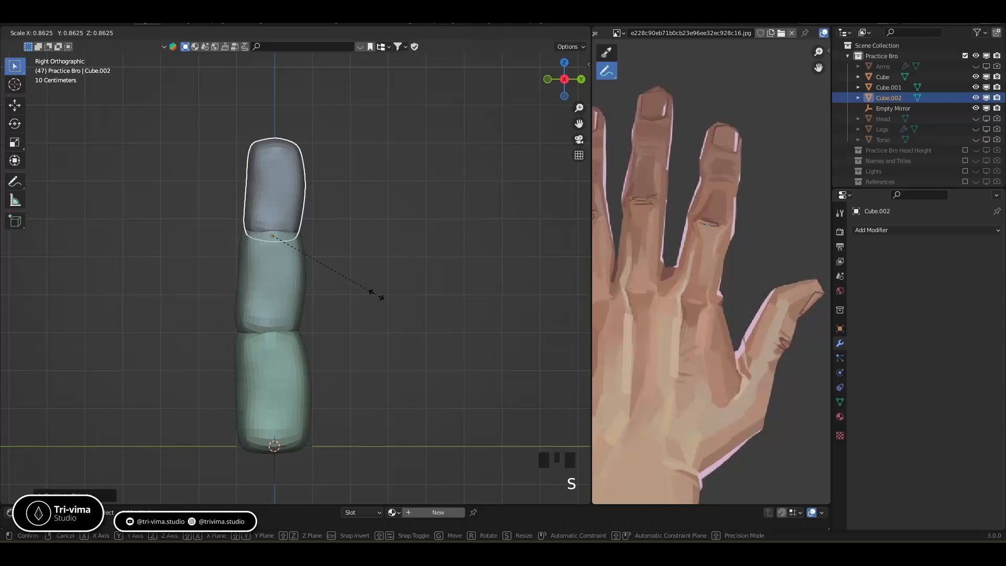
left_click(378, 293)
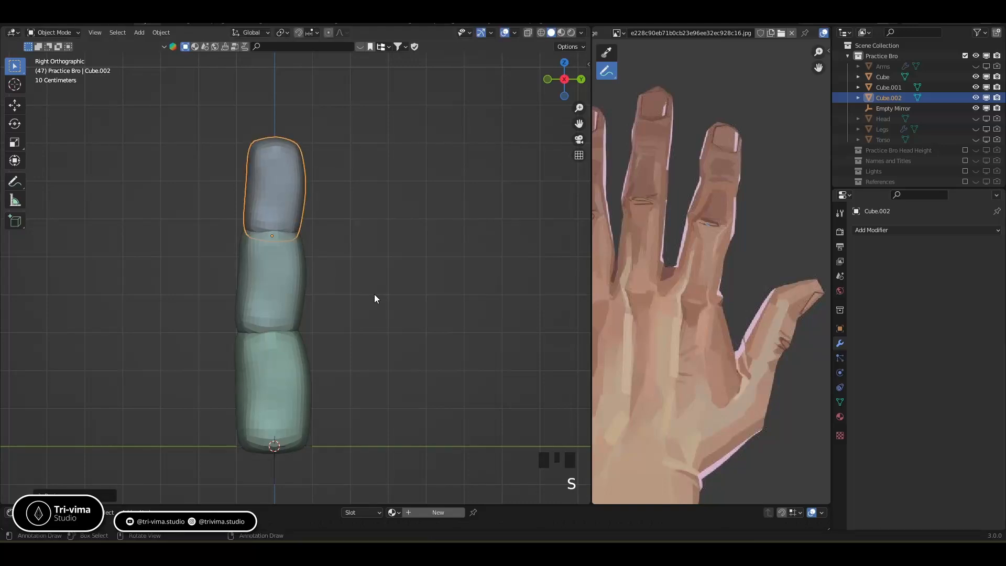
Scale the fingertip segment slightly along its local Z axis and check the finger from all sides.
key("s")
key("z")
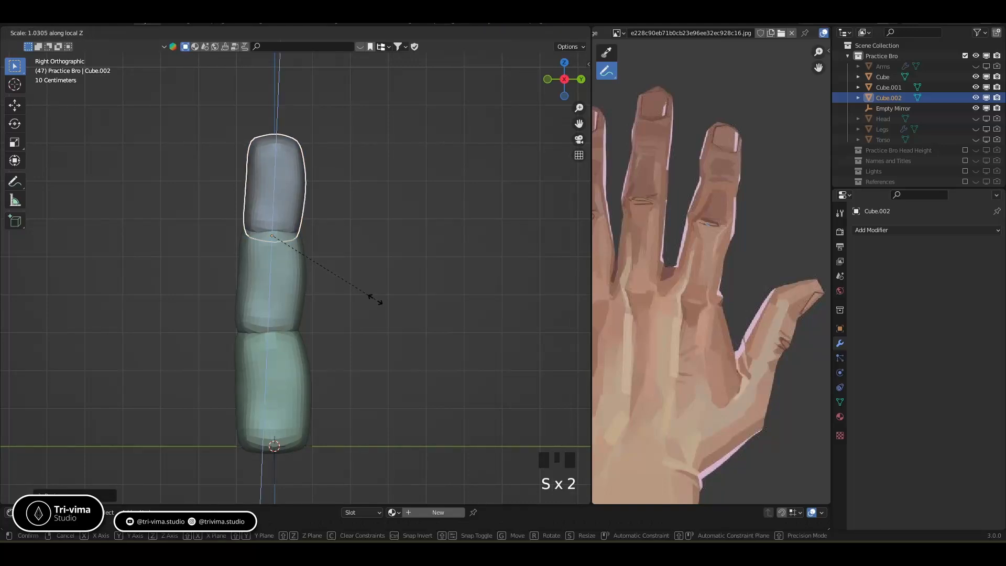
left_click(376, 291)
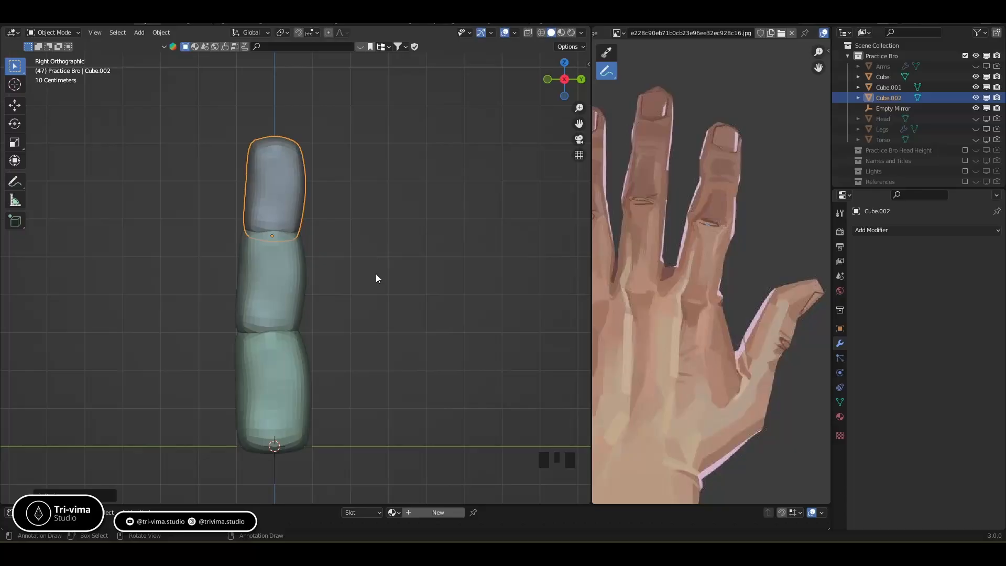
mouse_move(379, 265)
middle_mouse_down()
mouse_move(531, 259)
mouse_move(393, 256)
middle_mouse_up()
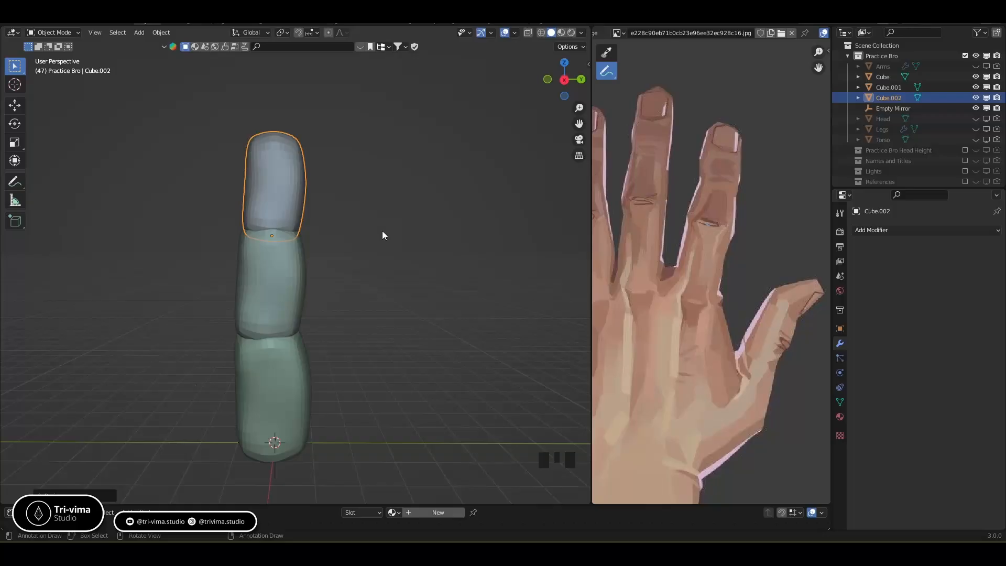
middle_click_drag(346, 190, 350, 237)
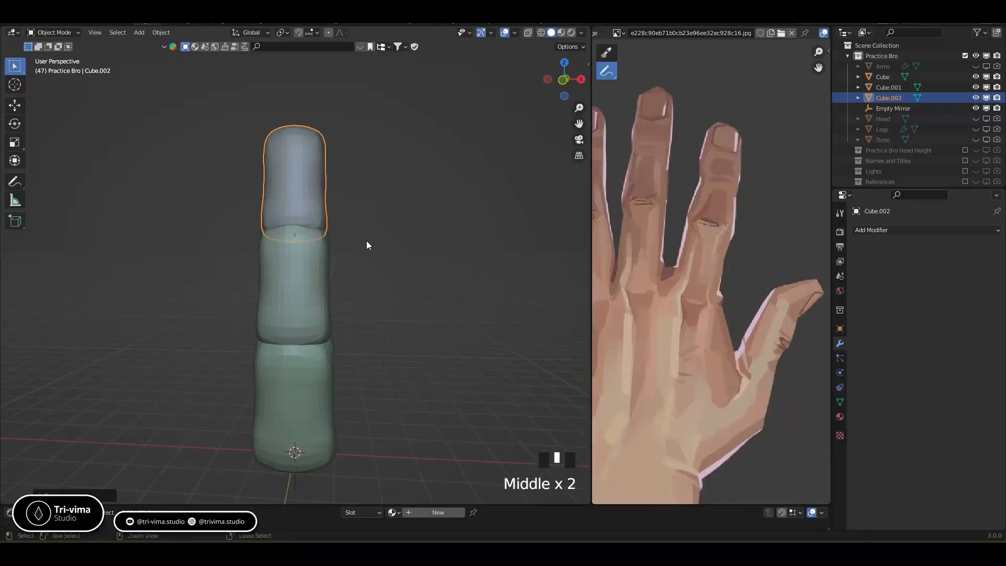
left_click(302, 405)
middle_click_drag(301, 343, 255, 281)
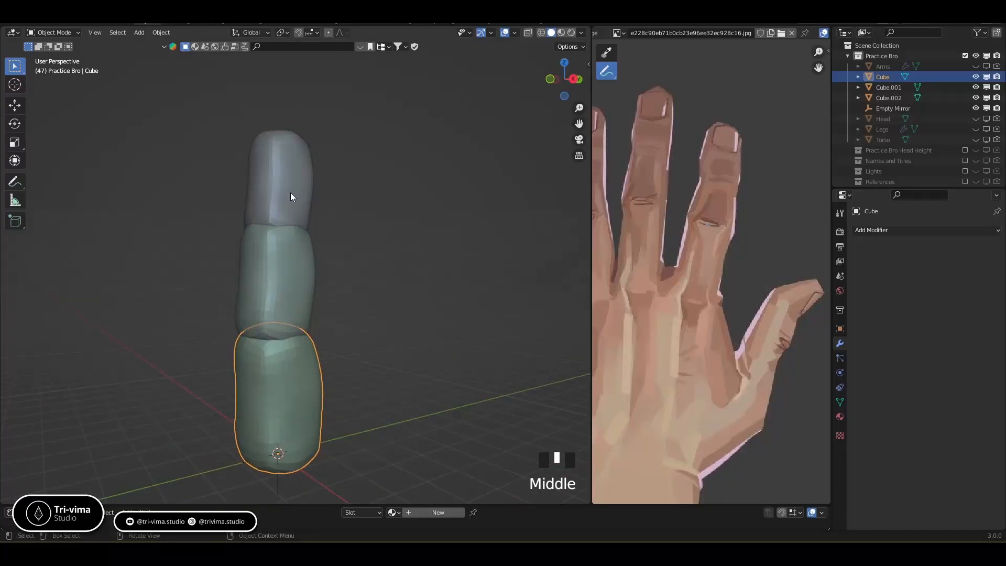
middle_click_drag(291, 196, 230, 227)
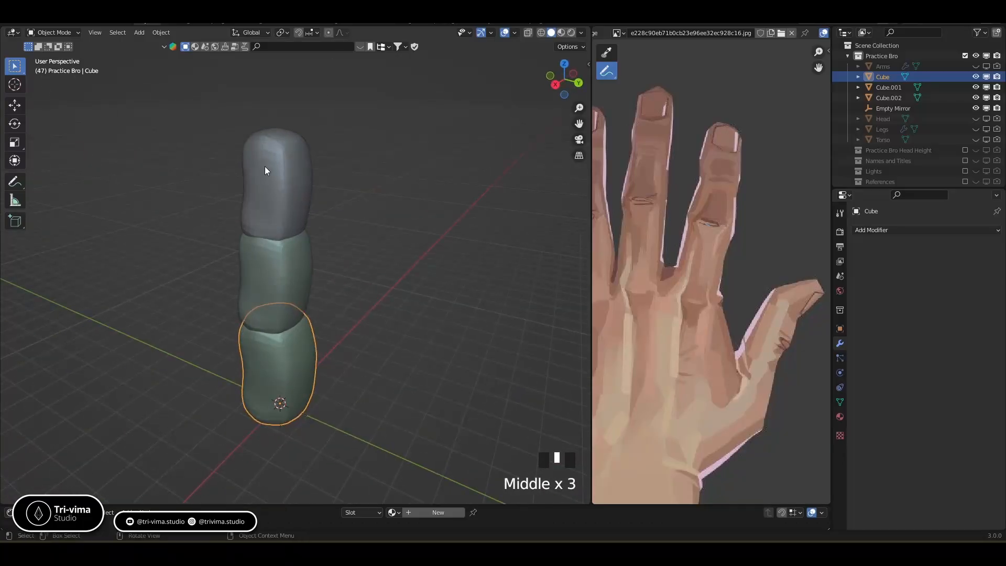
Enter Sculpt Mode on the fingertip segment and swell its surface with the Inflate/Deflate brush at a 63 px radius.
left_click(270, 183)
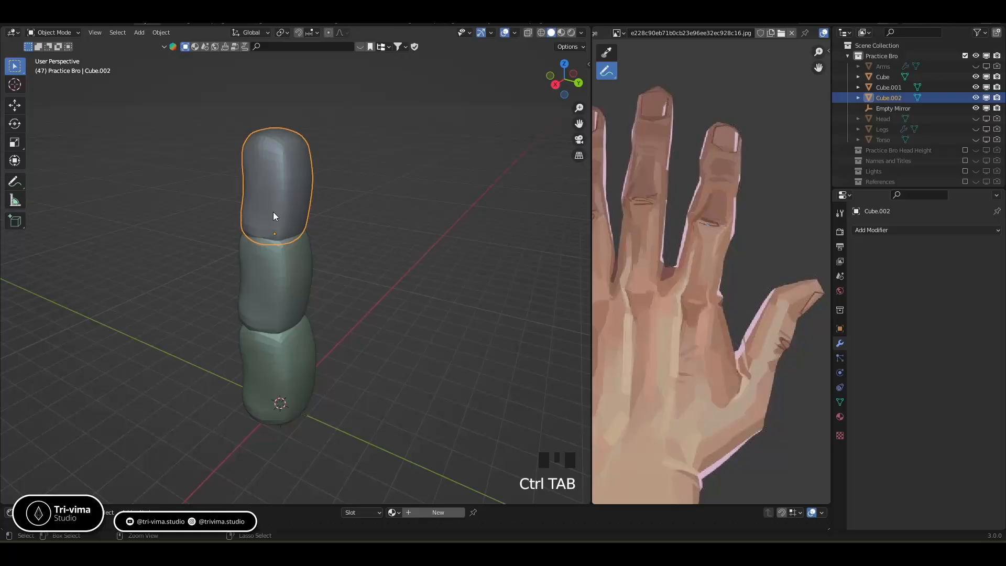
key("ctrl+Tab")
left_click(271, 273)
key("bracketleft")
key("bracketleft")
key("bracketleft")
key("bracketleft")
key("bracketleft")
left_click(297, 179)
left_click(300, 181)
left_click(299, 180)
left_click(278, 196)
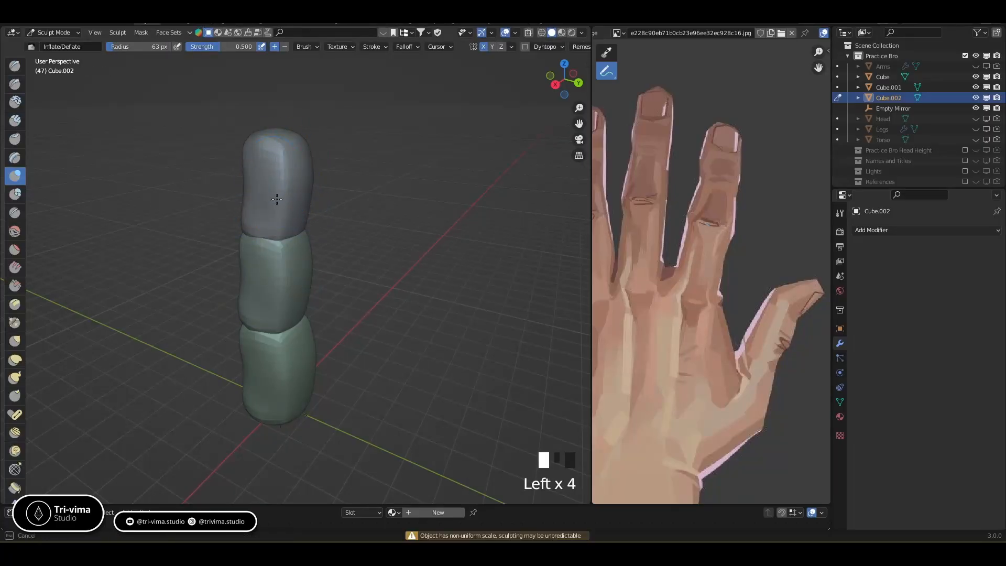
left_click(263, 157)
left_click(264, 140)
Smooth the upper corners of the fingertip segment into a rounder end.
middle_click_drag(263, 140, 241, 165)
left_click(240, 165, "shift")
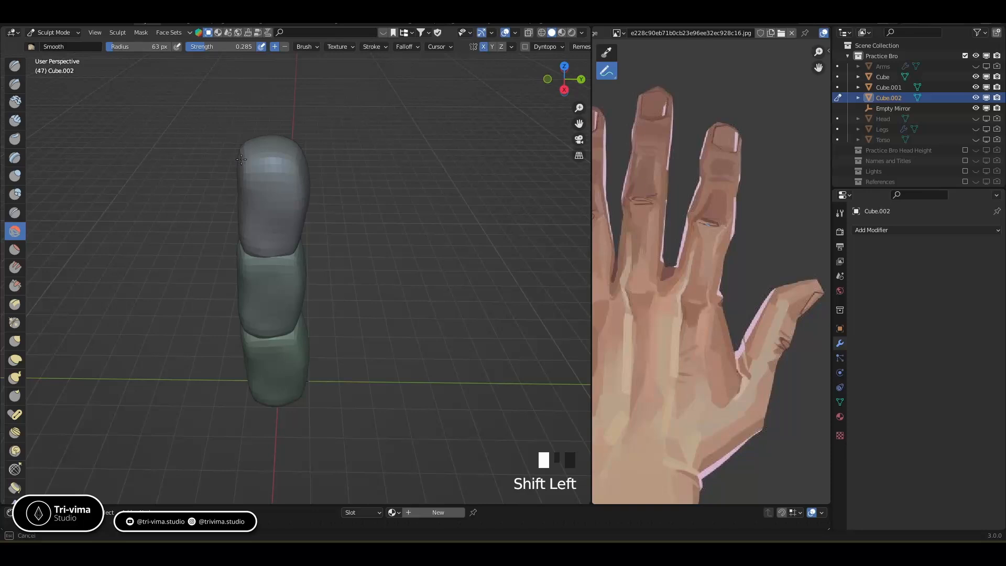
left_click_drag(244, 158, 283, 171, "shift")
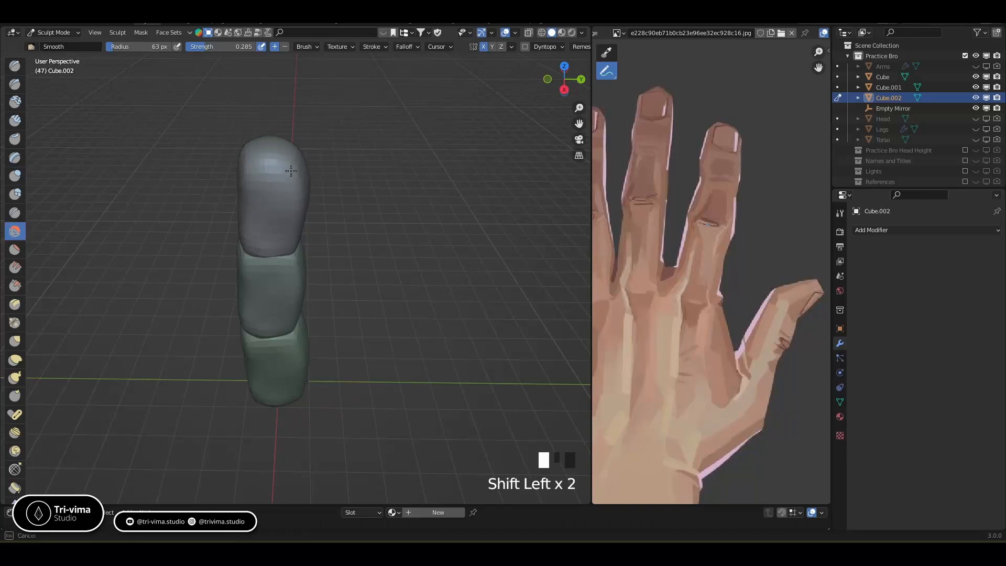
mouse_move(300, 173)
middle_mouse_down()
mouse_move(262, 215)
mouse_move(303, 208)
middle_mouse_up()
Fill out the base and side of the fingertip segment with the Inflate/Deflate brush.
left_click(260, 219)
left_click(260, 219)
left_click(305, 209)
left_click(301, 168)
middle_click_drag(300, 168, 298, 189)
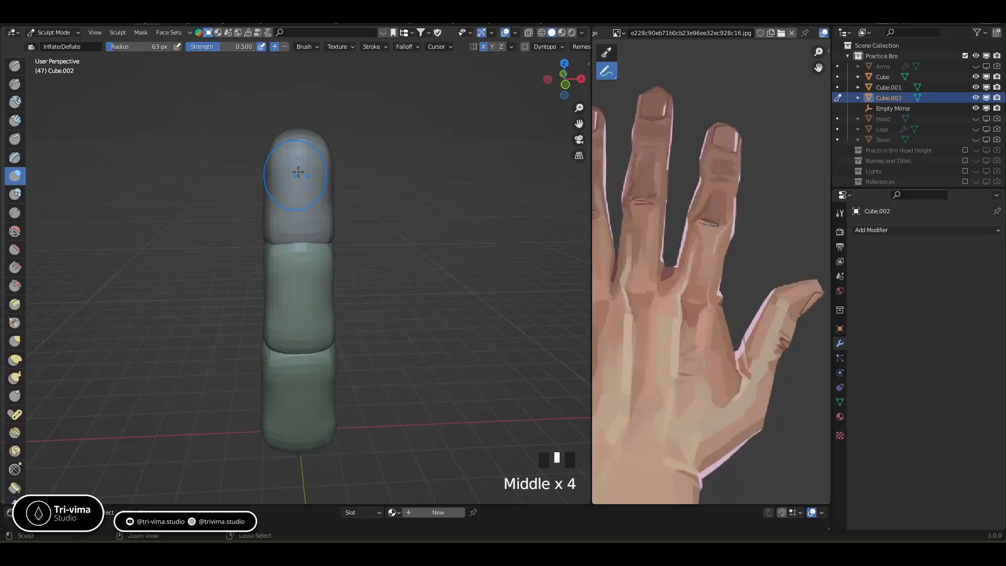
Push in the nail side of the fingertip by inverting the Inflate/Deflate brush, working toward the tip.
left_click(298, 173, "ctrl")
left_click(296, 176, "ctrl")
left_click_drag(294, 178, 293, 181, "ctrl")
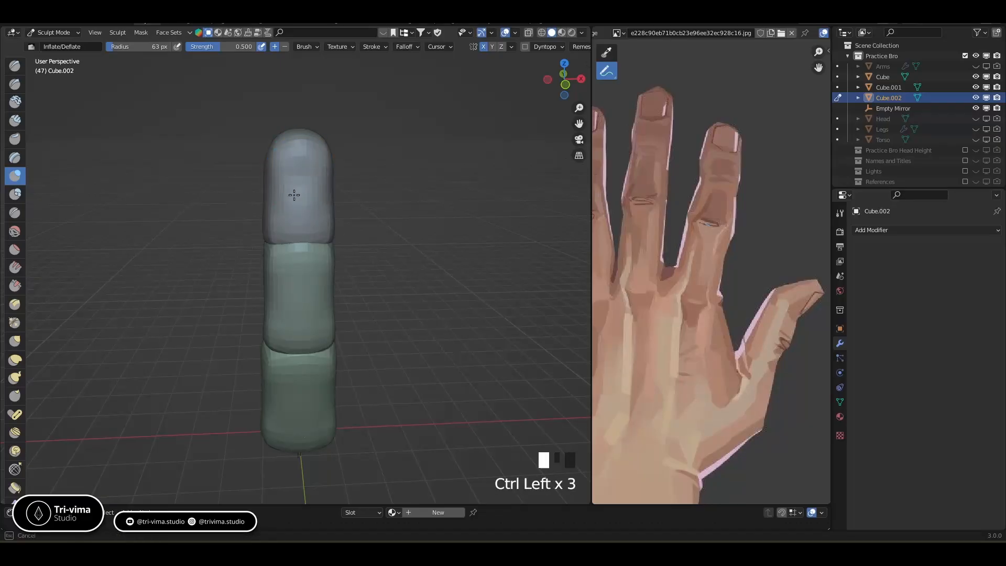
left_click_drag(293, 159, 294, 170, "ctrl")
middle_click_drag(298, 187, 261, 214)
middle_click_drag(261, 215, 273, 192)
left_click_drag(269, 153, 277, 150, "ctrl")
left_click(270, 147, "ctrl")
left_click(273, 148, "ctrl")
middle_click_drag(284, 163, 271, 153)
left_click_drag(271, 153, 270, 153)
middle_click_drag(276, 161, 234, 204)
Reshape the fingertip with the Elastic Deform brush, tapering the tip, hollowing the nail side and bulging the pad side.
left_click(16, 361)
middle_click_drag(157, 314, 294, 224)
left_click_drag(294, 224, 290, 217)
left_click_drag(302, 183, 307, 173)
middle_click_drag(307, 173, 270, 168)
left_click_drag(270, 169, 265, 162)
middle_click_drag(265, 162, 273, 232)
mouse_move(273, 232)
left_mouse_down()
mouse_move(276, 224)
mouse_move(276, 254)
left_mouse_up()
mouse_move(276, 254)
middle_mouse_down()
mouse_move(366, 277)
mouse_move(399, 261)
mouse_move(346, 248)
middle_mouse_up()
left_click_drag(313, 237, 319, 220)
left_click_drag(315, 186, 323, 212)
left_click_drag(327, 217, 323, 217)
left_click_drag(327, 223, 323, 222)
middle_click_drag(362, 221, 332, 235)
left_click_drag(328, 237, 331, 229)
middle_click_drag(345, 226, 309, 229)
mouse_move(309, 228)
middle_mouse_down()
mouse_move(275, 231)
mouse_move(270, 220)
middle_mouse_up()
left_click_drag(251, 162, 252, 202)
middle_click_drag(330, 215, 314, 197)
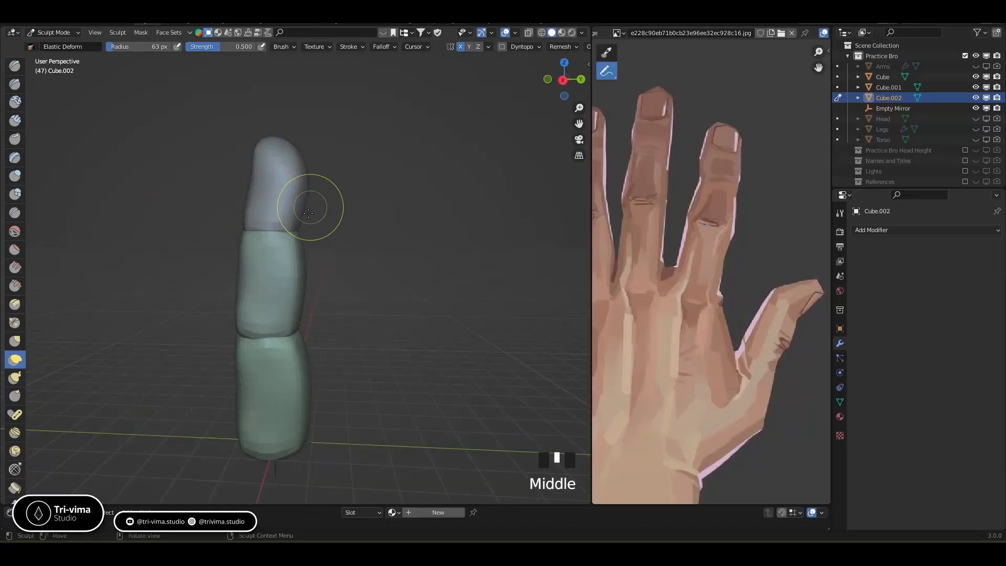
middle_click_drag(319, 262, 291, 314)
Return to Object Mode and join the fingertip, middle and base segments into one object.
key("ctrl+Tab")
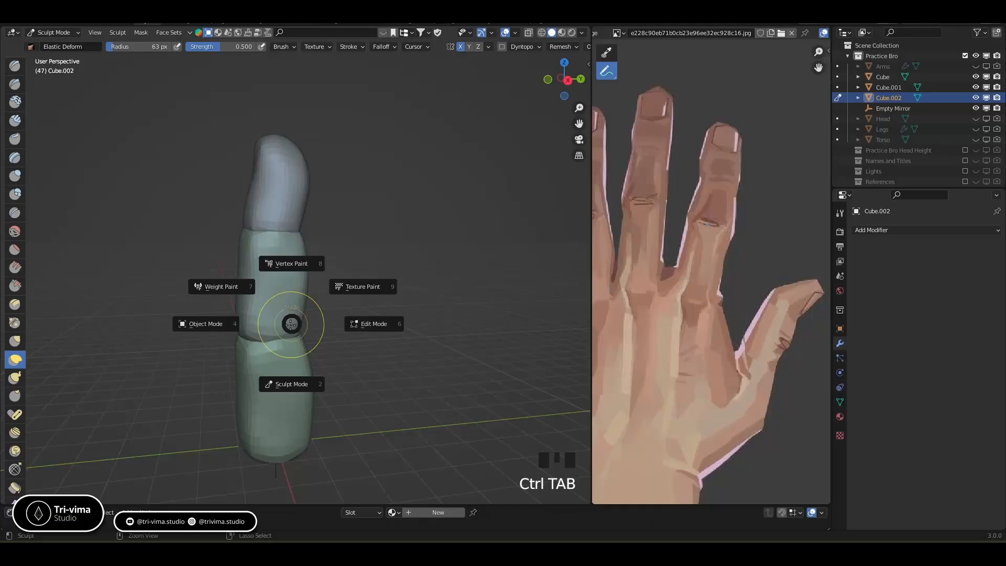
left_click(267, 207)
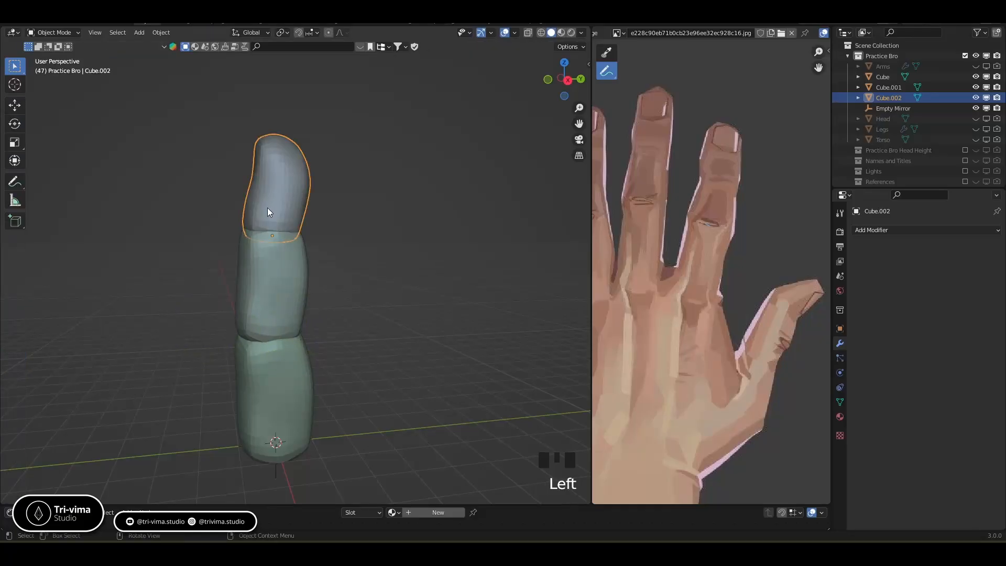
left_click(275, 295, "shift")
left_click(286, 386, "shift")
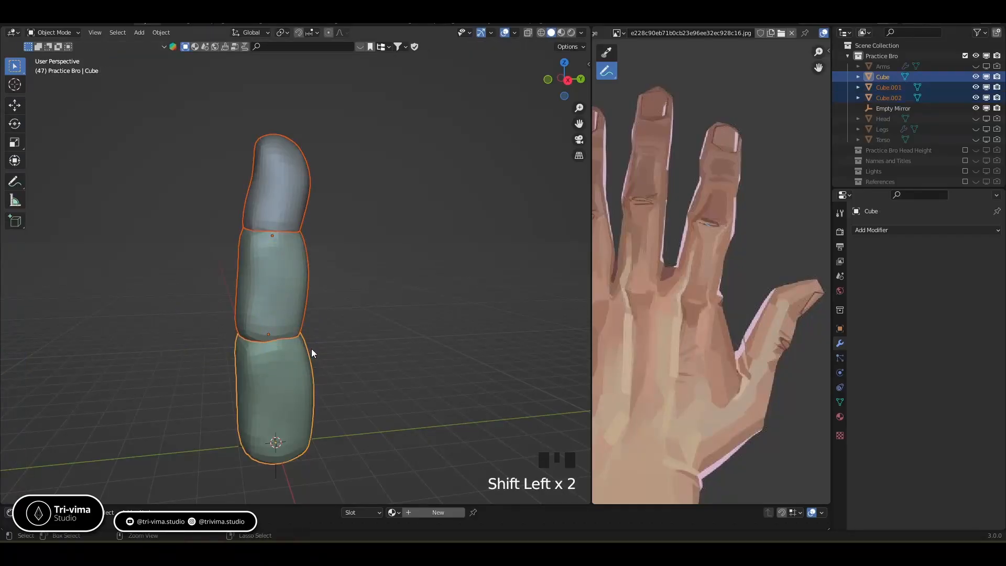
key("ctrl+j")
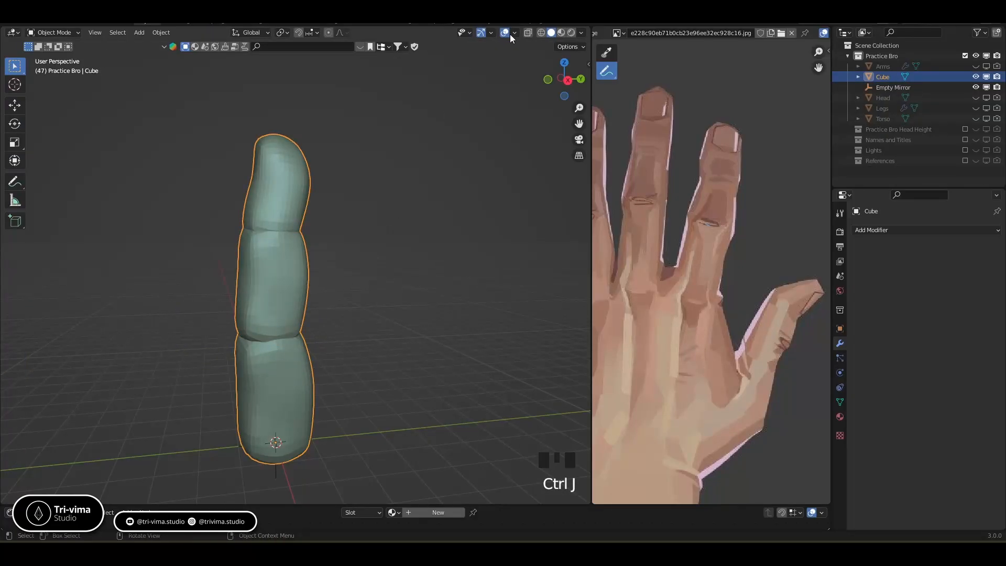
Try to set a remesh voxel size for the joined finger in Sculpt Mode.
left_click(77, 36)
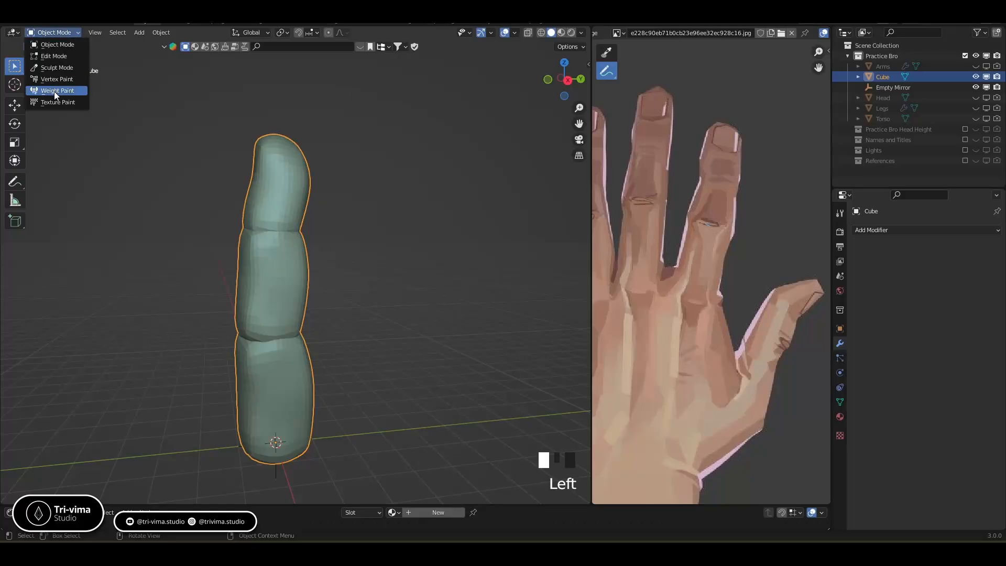
left_click(59, 68)
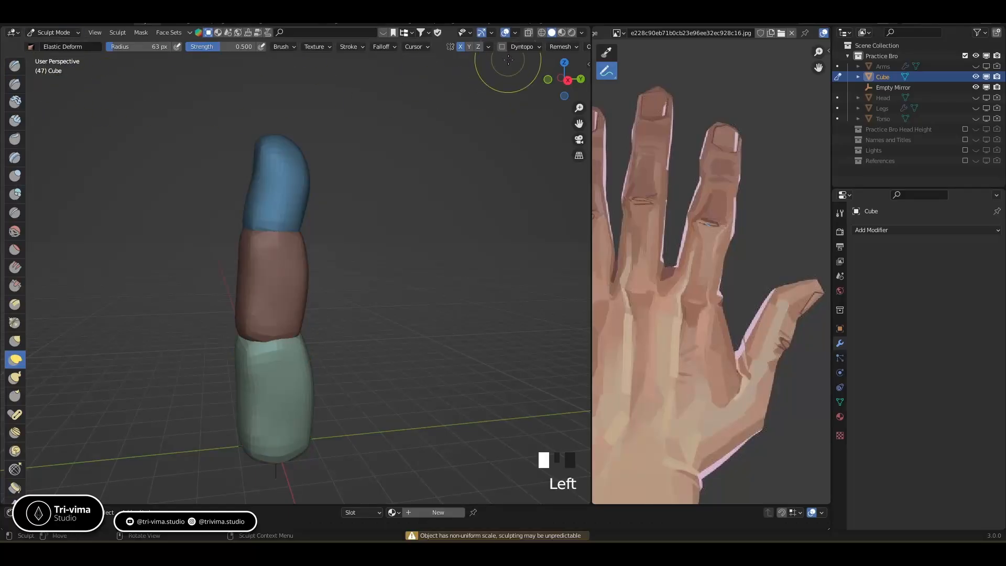
middle_click_drag(366, 314, 308, 286)
mouse_move(308, 286)
left_mouse_down()
mouse_move(326, 284)
mouse_move(325, 309)
left_mouse_up()
mouse_move(307, 382)
middle_mouse_down()
mouse_move(292, 343)
mouse_move(268, 374)
mouse_move(278, 344)
mouse_move(225, 364)
mouse_move(341, 316)
middle_mouse_up()
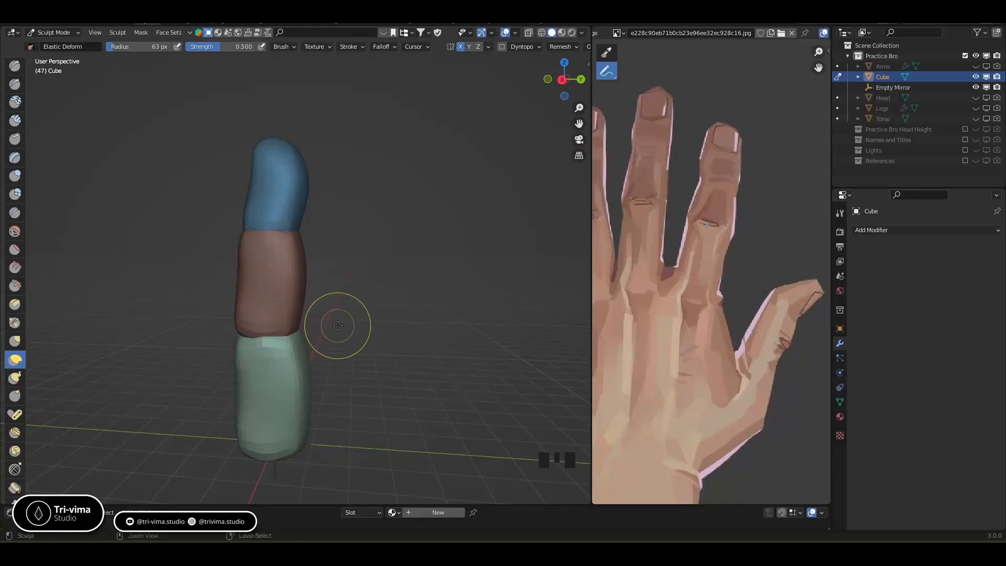
key("shift+r")
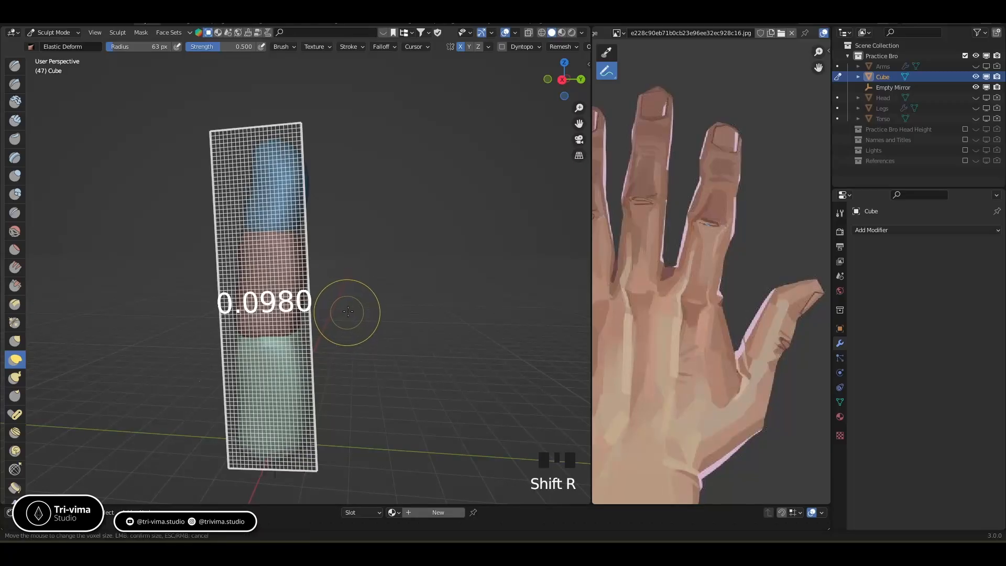
left_click(363, 295)
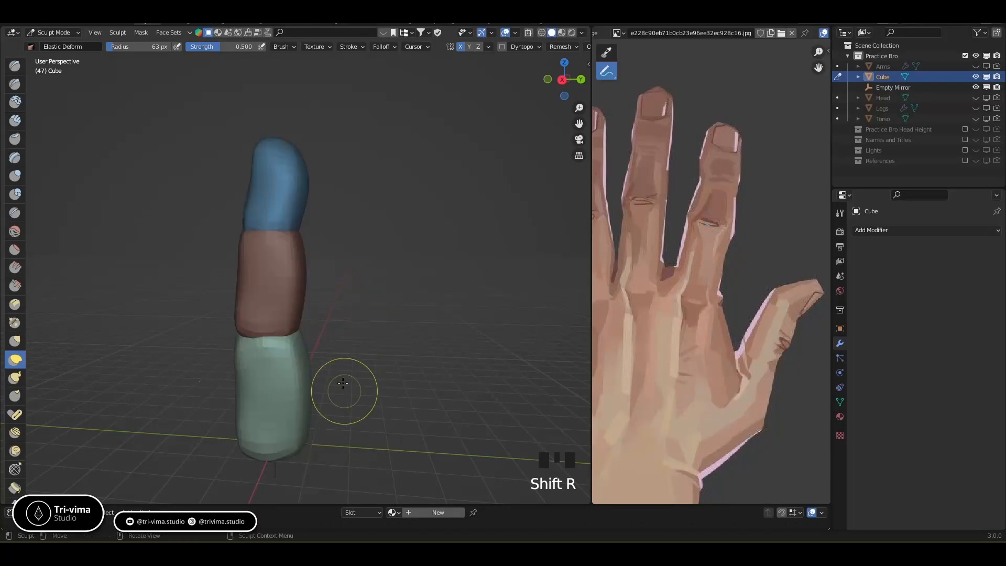
Return the joined finger to Object Mode and apply its object transforms.
key("ctrl+a")
key("ctrl+Tab")
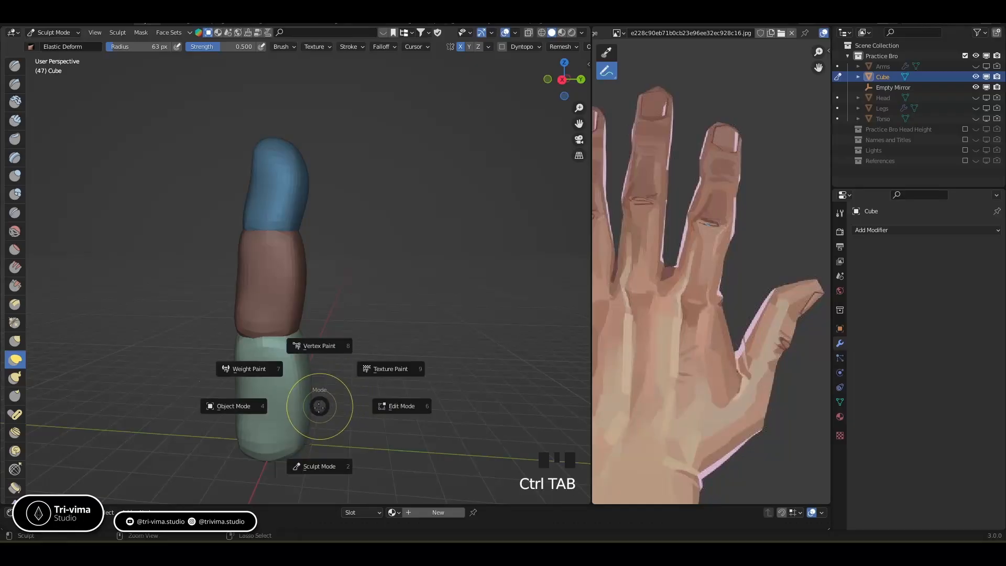
left_click(279, 413)
key("ctrl+Tab")
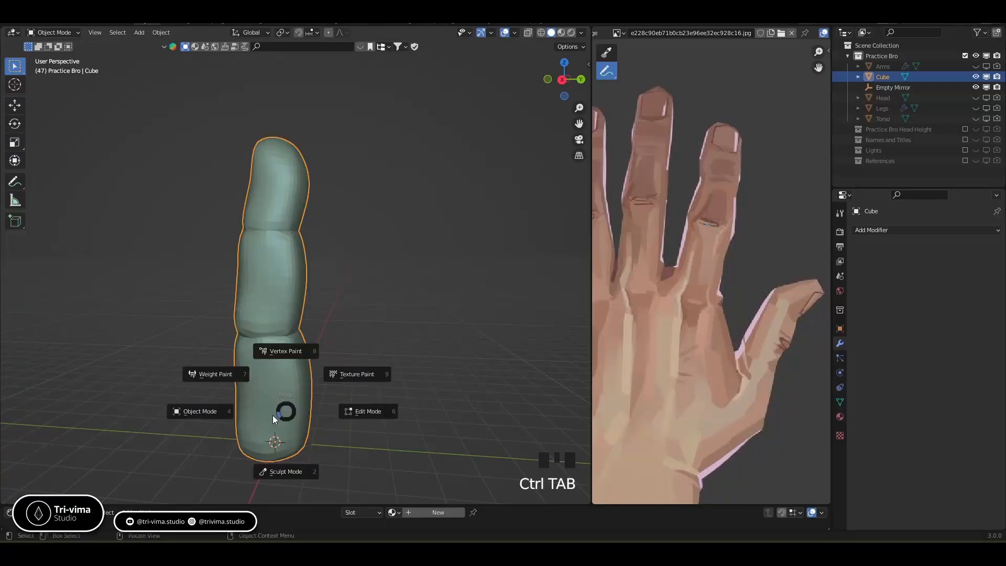
left_click(215, 423)
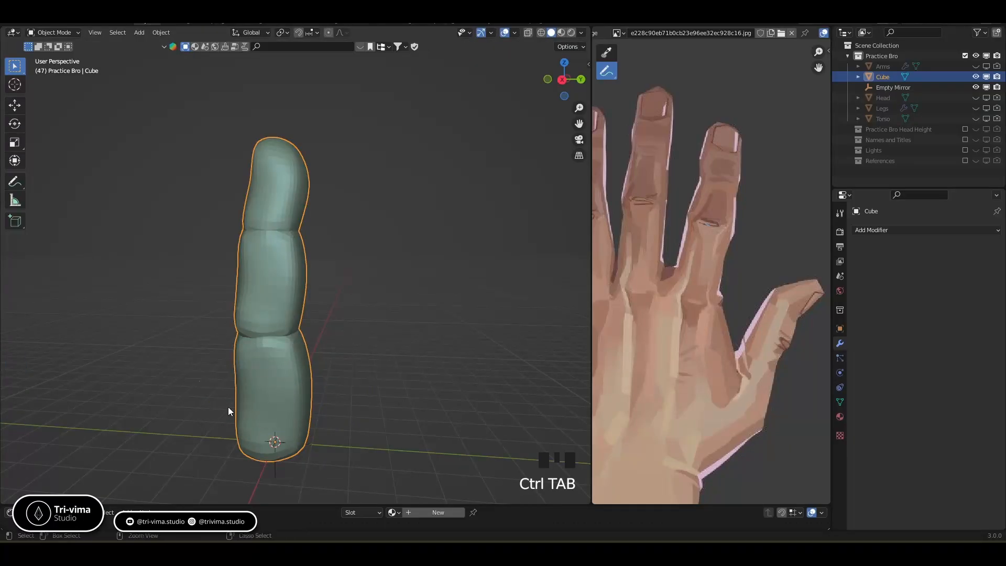
key("ctrl+a")
left_click(206, 403)
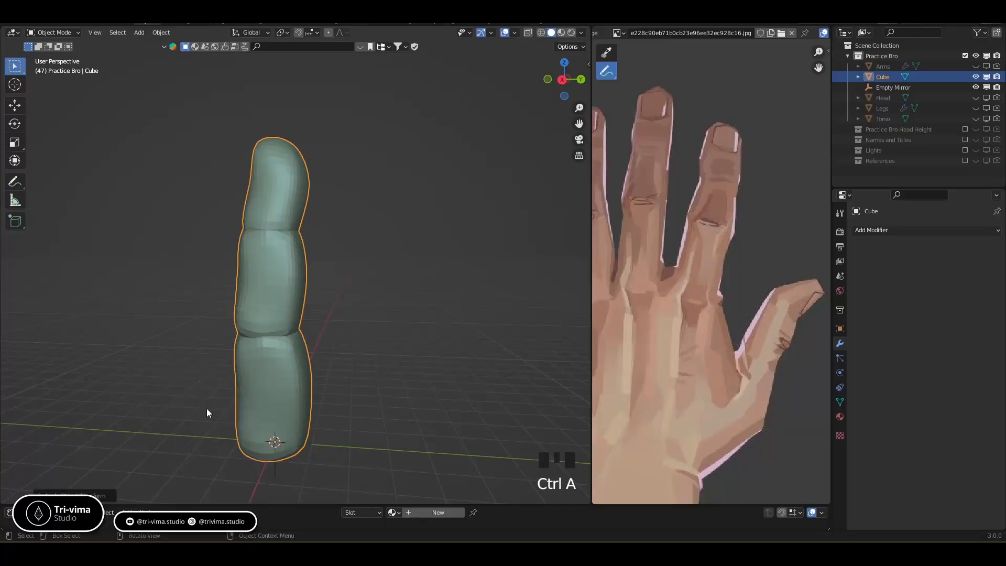
key("ctrl+a")
left_click(222, 413)
key("ctrl+Tab")
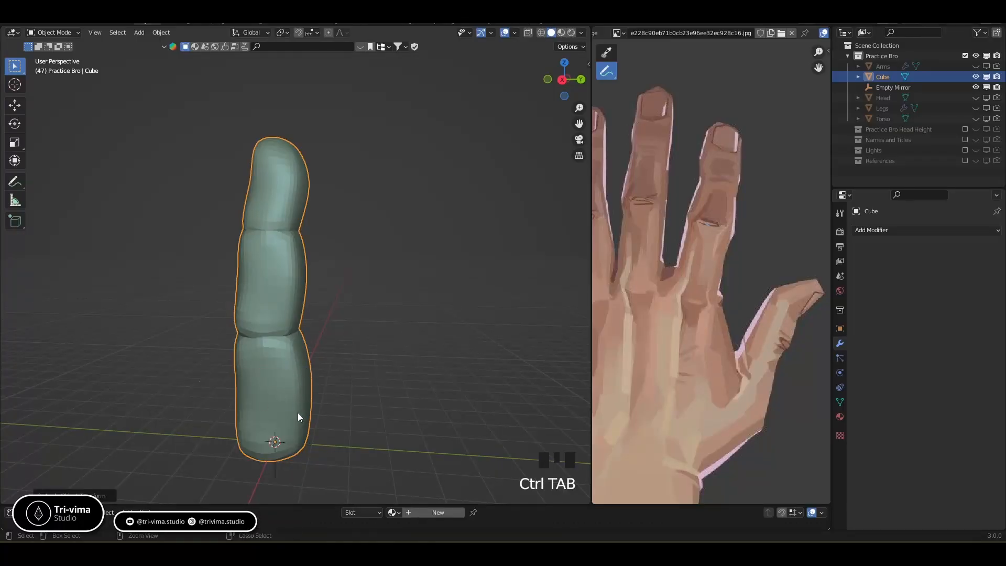
In Sculpt Mode, set the finger's voxel size to about 0.078 and remesh it into one continuous surface.
key("ctrl+Tab")
left_click(292, 469)
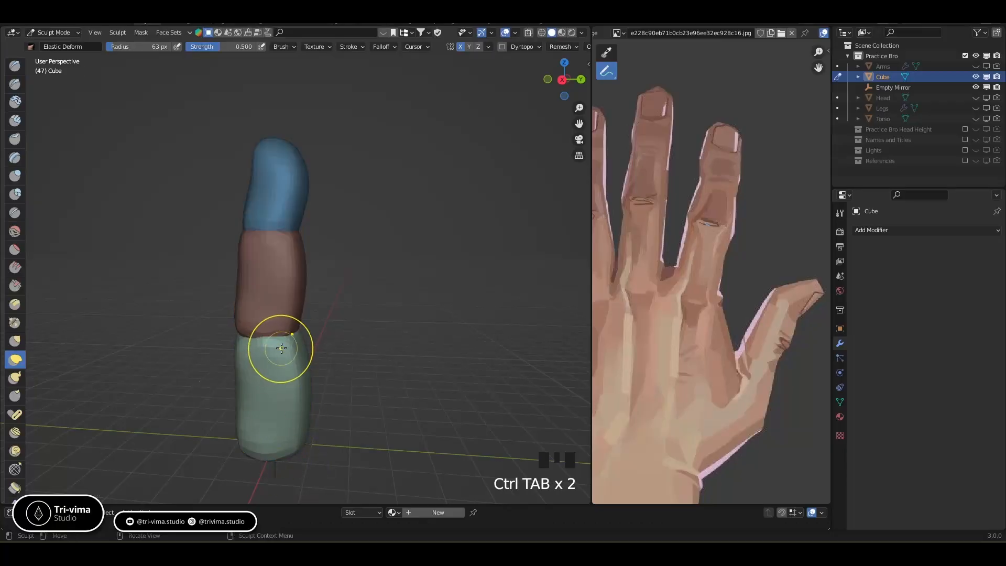
key("shift+r")
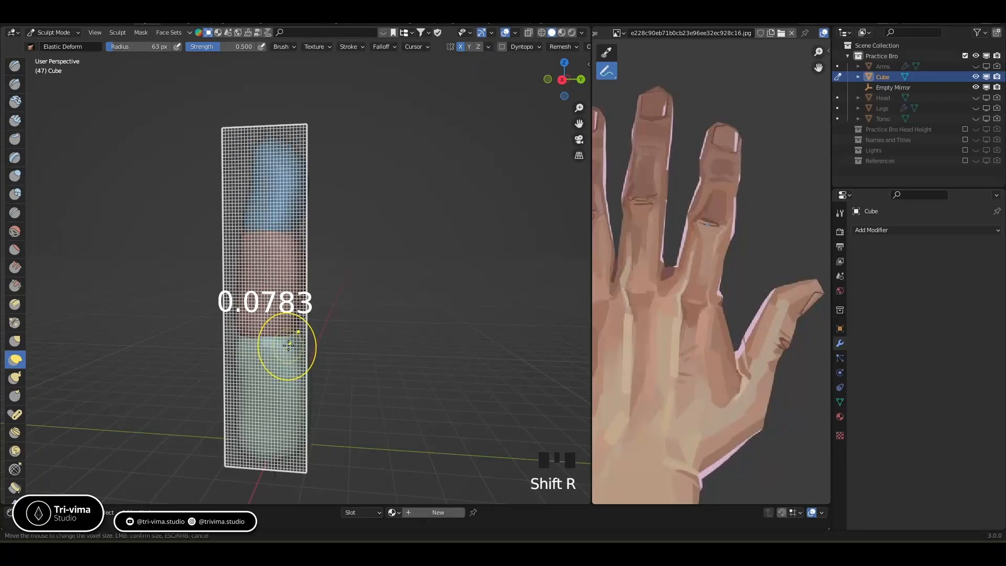
left_click(283, 353)
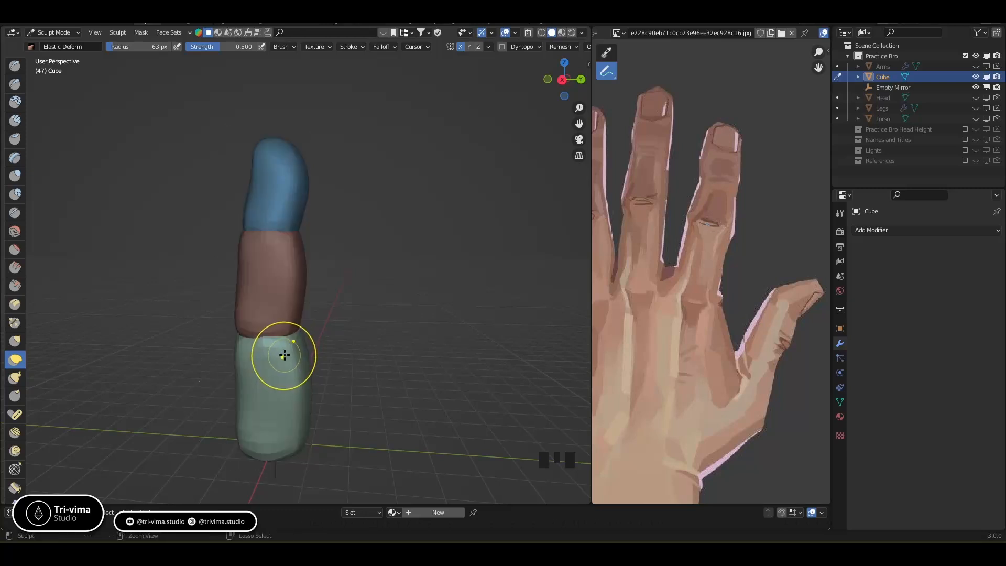
key("ctrl+r")
Smooth the seam between the fingertip and the middle segment on the nail side.
mouse_move(296, 349)
middle_mouse_down()
mouse_move(440, 317)
mouse_move(402, 296)
middle_mouse_up()
left_click_drag(294, 226, 300, 229, "shift")
left_click_drag(299, 228, 301, 224, "shift")
left_click_drag(301, 225, 243, 225, "shift")
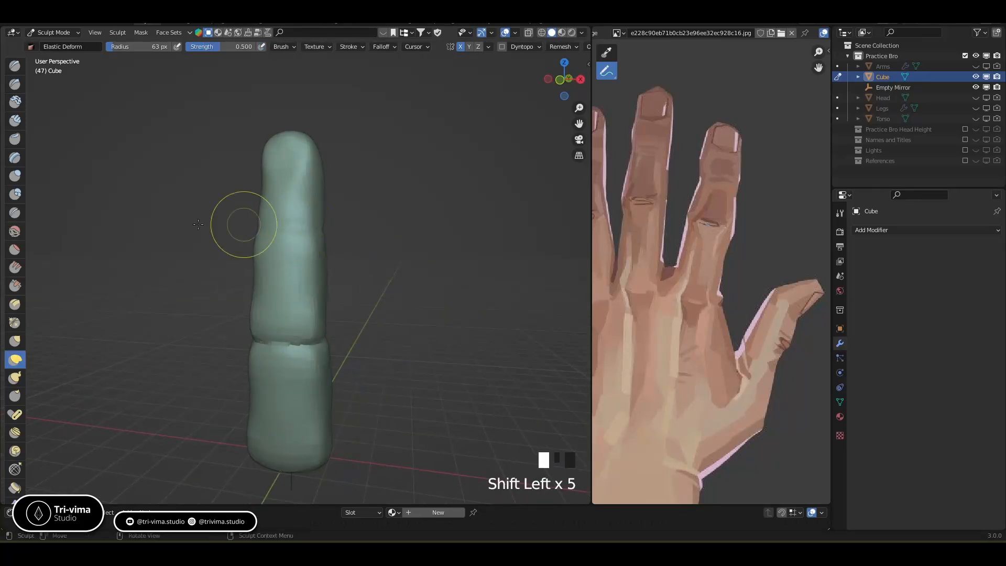
Build up a knuckle over the joint below the fingertip with the Clay Strips brush at 0.589 strength.
left_click(15, 121)
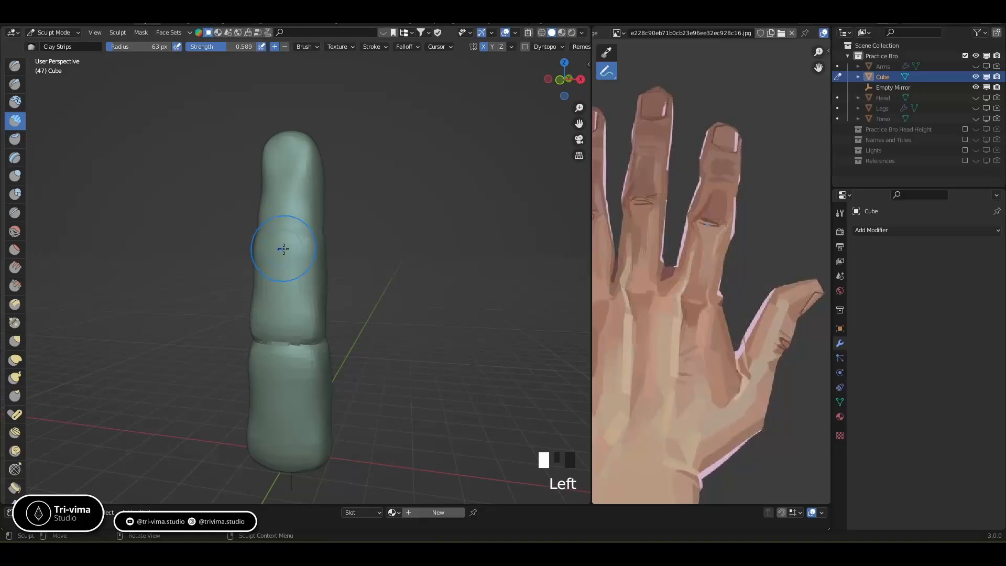
left_click_drag(276, 223, 283, 225)
left_click_drag(283, 226, 270, 220)
mouse_move(270, 220)
left_mouse_down()
mouse_move(294, 222)
mouse_move(285, 224)
left_mouse_up()
left_click_drag(285, 224, 282, 225)
left_click_drag(282, 225, 283, 212)
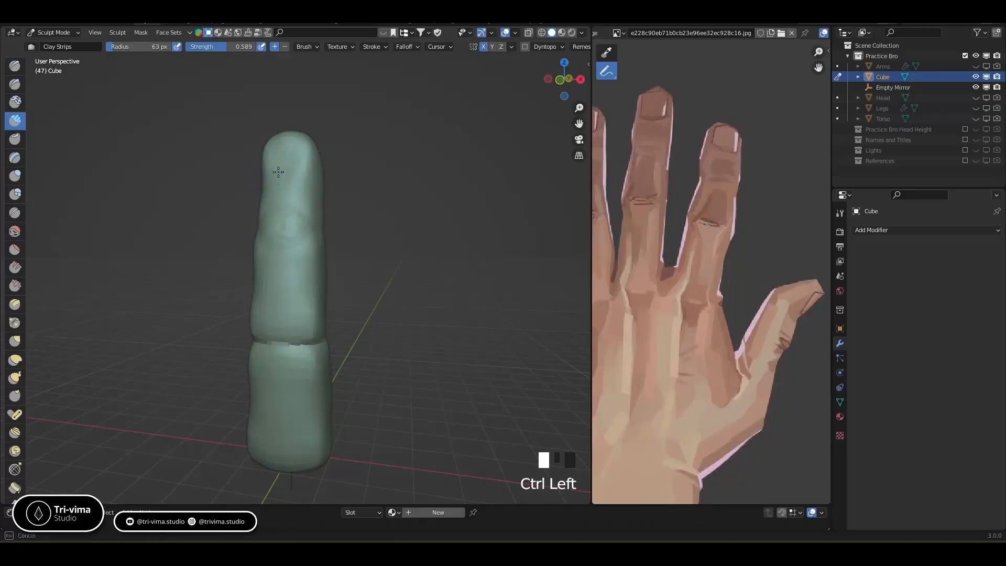
Carve a recessed nail bed into the back of the fingertip with the inverted Clay Strips brush.
mouse_move(271, 157)
left_mouse_down("ctrl")
mouse_move(278, 169)
mouse_move(293, 160)
left_mouse_up("ctrl")
left_click_drag(293, 159, 291, 159)
mouse_move(291, 159)
left_mouse_down()
mouse_move(287, 146)
mouse_move(270, 157)
mouse_move(292, 164)
mouse_move(283, 144)
mouse_move(294, 165)
left_mouse_up()
Build up a raised nail plate inside the recessed nail bed with Clay Strips and carve its lower part back.
middle_click_drag(300, 181, 338, 258)
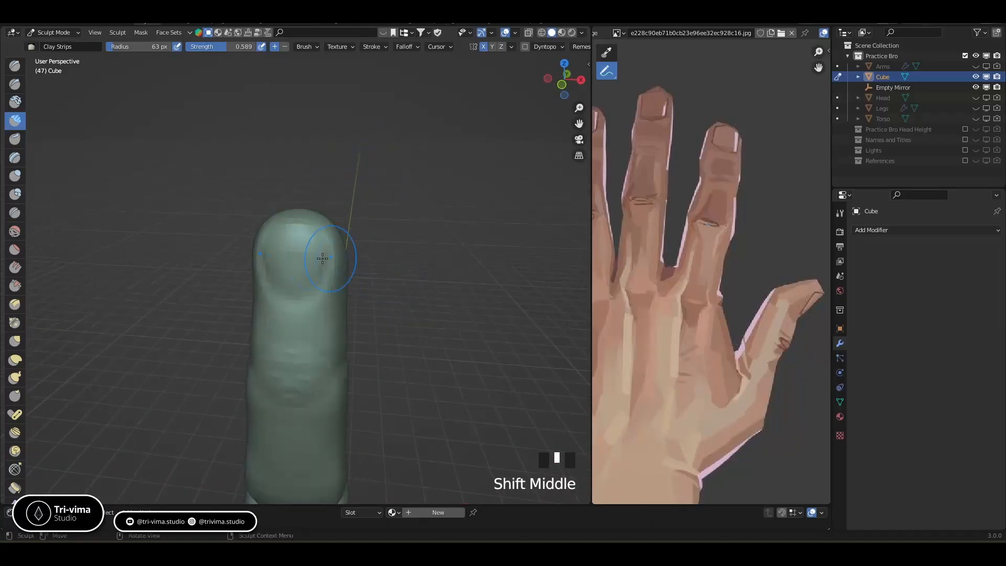
left_click_drag(284, 240, 289, 238)
left_click_drag(290, 238, 312, 238)
mouse_move(277, 243)
left_mouse_down()
mouse_move(288, 230)
mouse_move(309, 241)
left_mouse_up()
left_click_drag(276, 249, 303, 242)
mouse_move(278, 239)
left_mouse_down()
mouse_move(275, 271)
mouse_move(295, 242)
left_mouse_up()
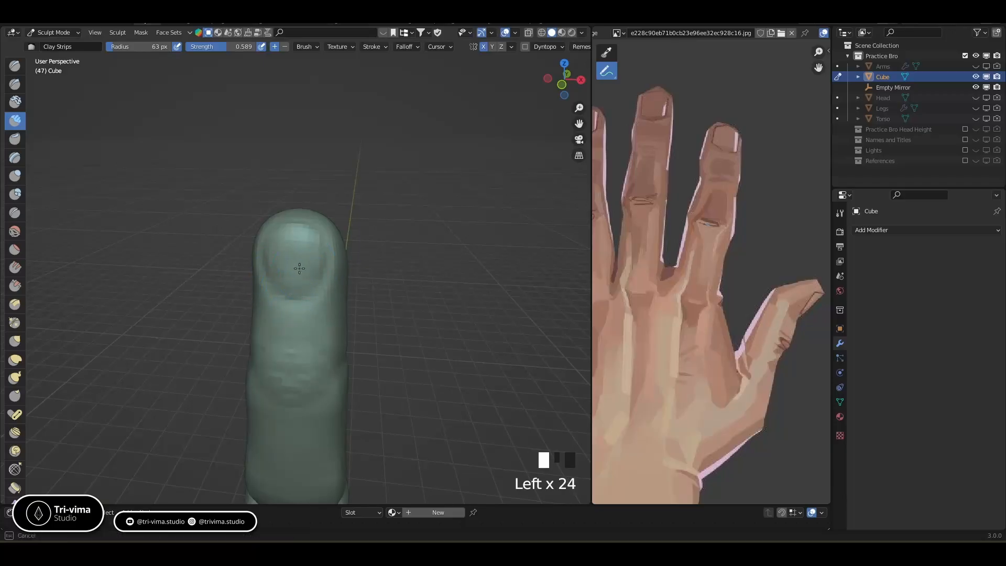
left_click_drag(291, 242, 289, 249, "ctrl")
left_click_drag(289, 251, 288, 257, "ctrl")
left_click_drag(287, 259, 286, 265, "ctrl")
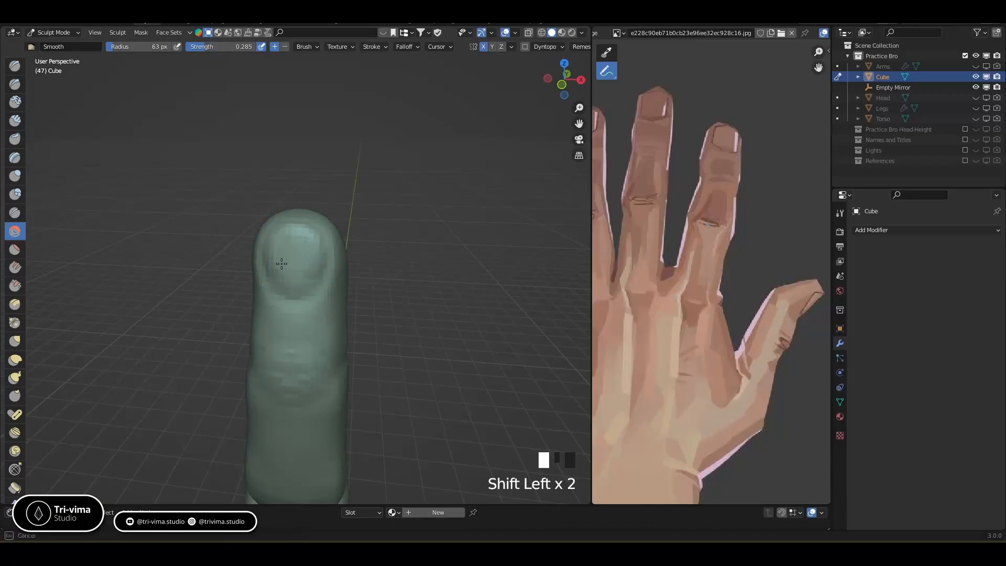
Add volume around the joint below the fingertip with short Clay Strips strokes.
key("c")
mouse_move(285, 253)
middle_mouse_down()
mouse_move(328, 274)
mouse_move(260, 264)
mouse_move(280, 254)
middle_mouse_up()
middle_click_drag(278, 330, 206, 310)
mouse_move(206, 310)
left_mouse_down()
mouse_move(199, 322)
mouse_move(213, 310)
left_mouse_up()
mouse_move(201, 314)
left_mouse_down()
mouse_move(220, 319)
mouse_move(183, 327)
mouse_move(225, 316)
left_mouse_up()
mouse_move(217, 317)
left_mouse_down()
mouse_move(228, 320)
mouse_move(217, 336)
left_mouse_up()
left_click_drag(201, 332, 230, 320)
mouse_move(196, 315)
left_mouse_down()
mouse_move(180, 312)
mouse_move(230, 315)
left_mouse_up()
left_click_drag(233, 311, 242, 307)
middle_click_drag(243, 308, 336, 337)
middle_click_drag(437, 311, 430, 330, "ctrl")
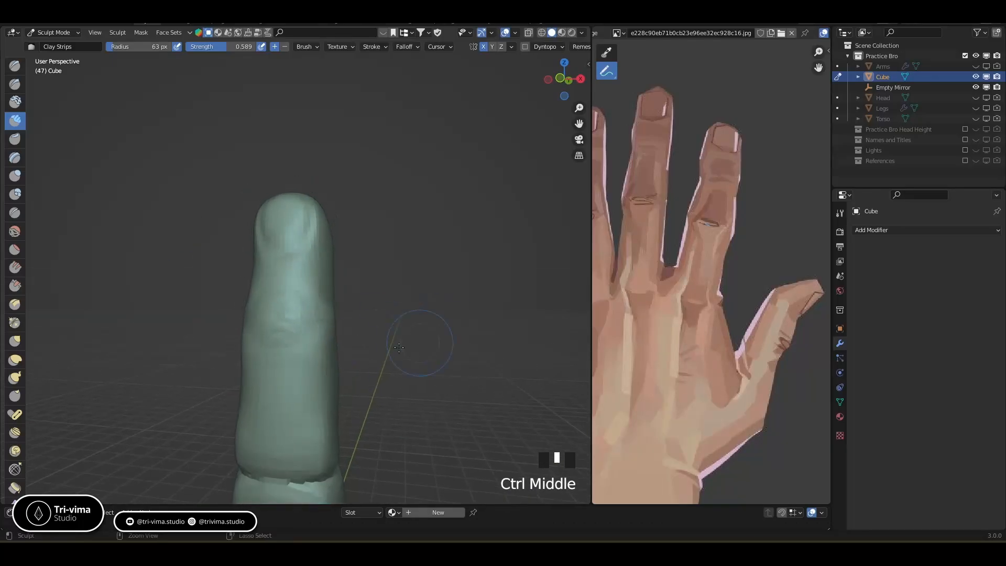
Reshape the sides of the middle segment symmetrically with the Elastic Deform brush at 115 px radius and 0.500 strength.
left_click(14, 359)
key("bracketright")
key("bracketright")
key("bracketright")
key("bracketright")
key("bracketright")
key("bracketright")
left_click(326, 386)
left_click(325, 386)
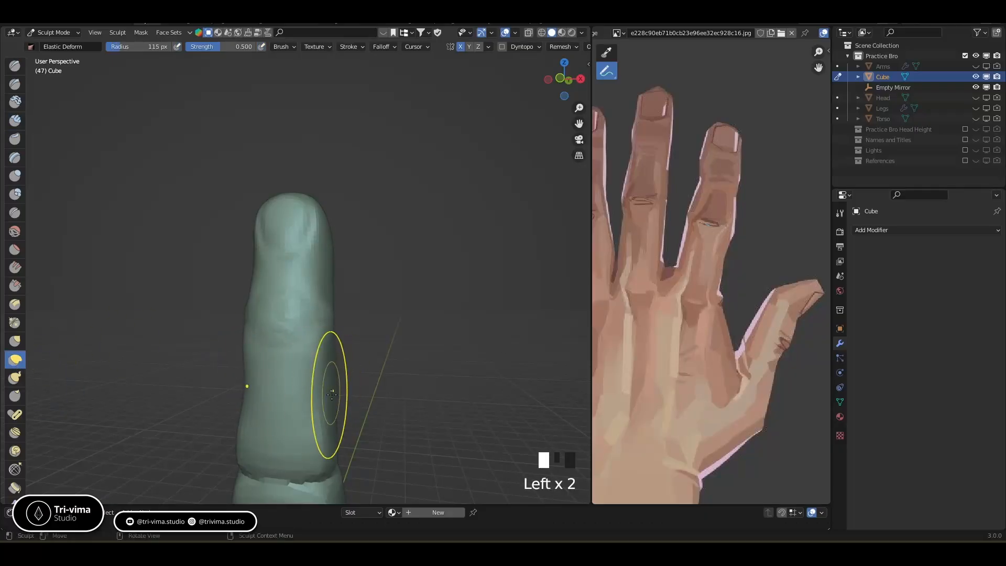
middle_click_drag(327, 390, 346, 393)
left_click(344, 399)
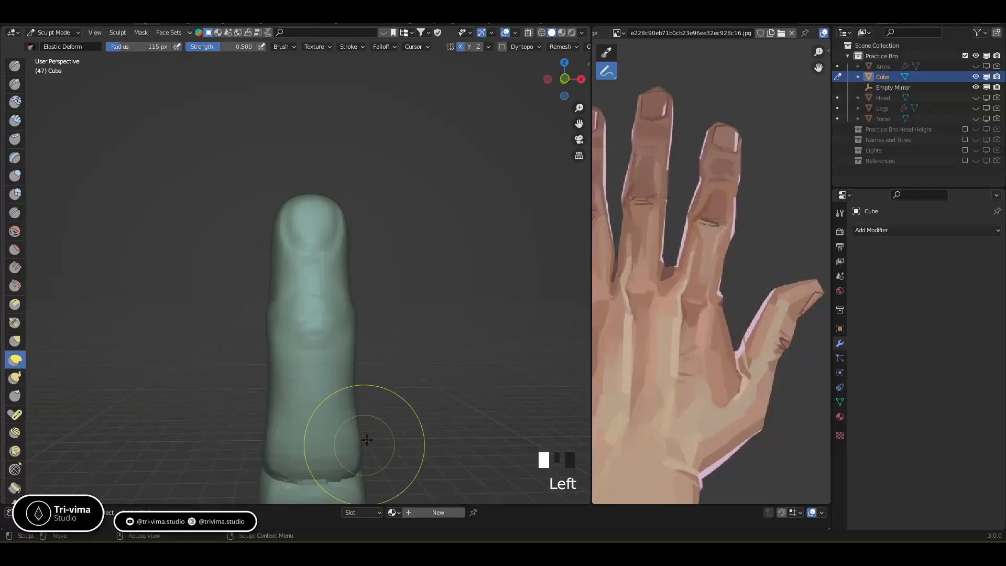
Smooth the seam between the middle and base segments on the nail side of the finger.
middle_click_drag(348, 438, 314, 343, "shift")
left_click_drag(319, 346, 308, 386, "shift")
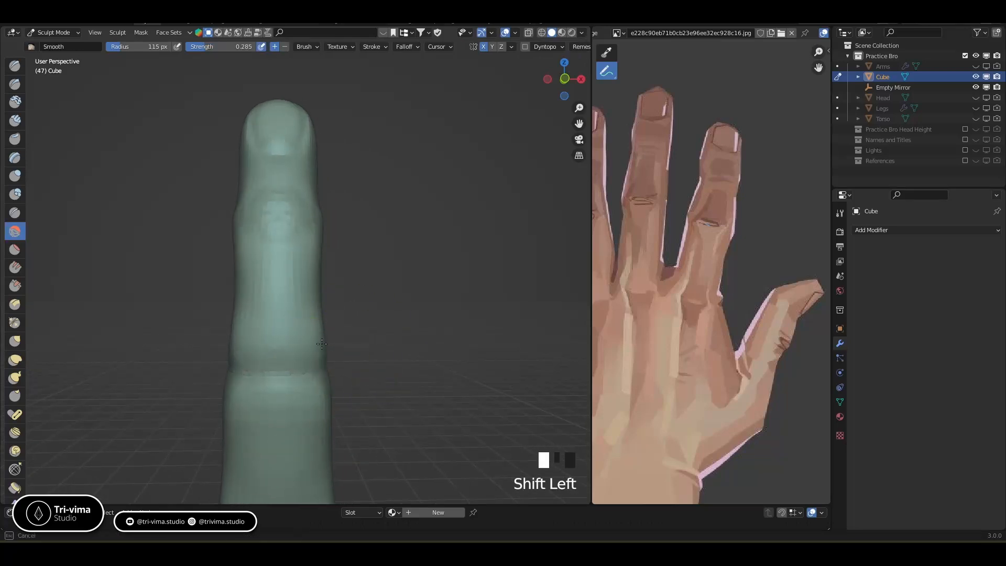
middle_click_drag(331, 408, 326, 348, "shift")
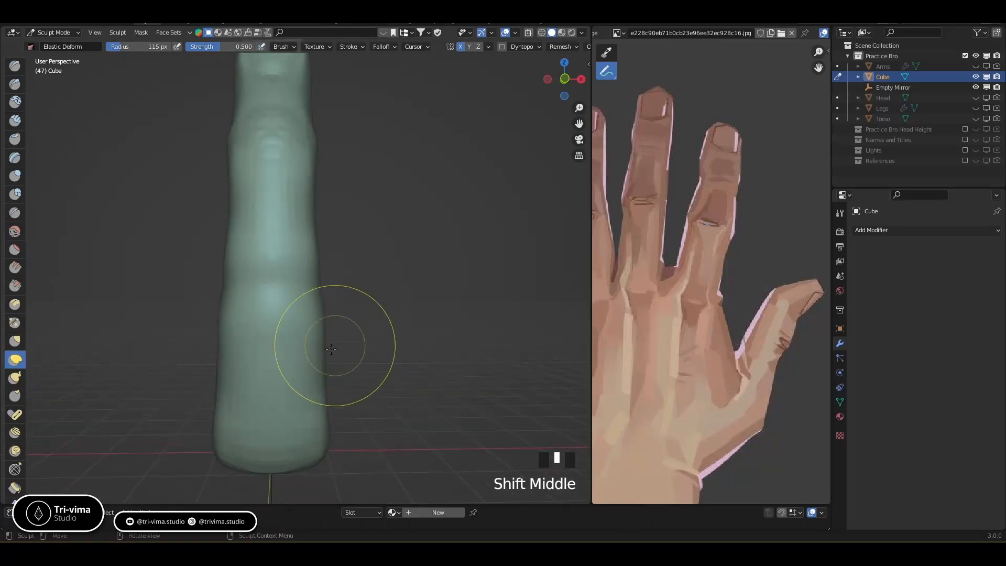
Refine the finger's outline along the base segment and both joints with the Elastic Deform brush.
left_click(326, 348)
left_click(308, 343)
left_click(327, 395)
left_click(314, 316)
left_click(314, 314)
left_click(318, 280)
left_click_drag(319, 287, 323, 288)
left_click_drag(314, 135, 318, 135)
middle_click_drag(374, 227, 341, 340, "shift")
left_click(309, 445)
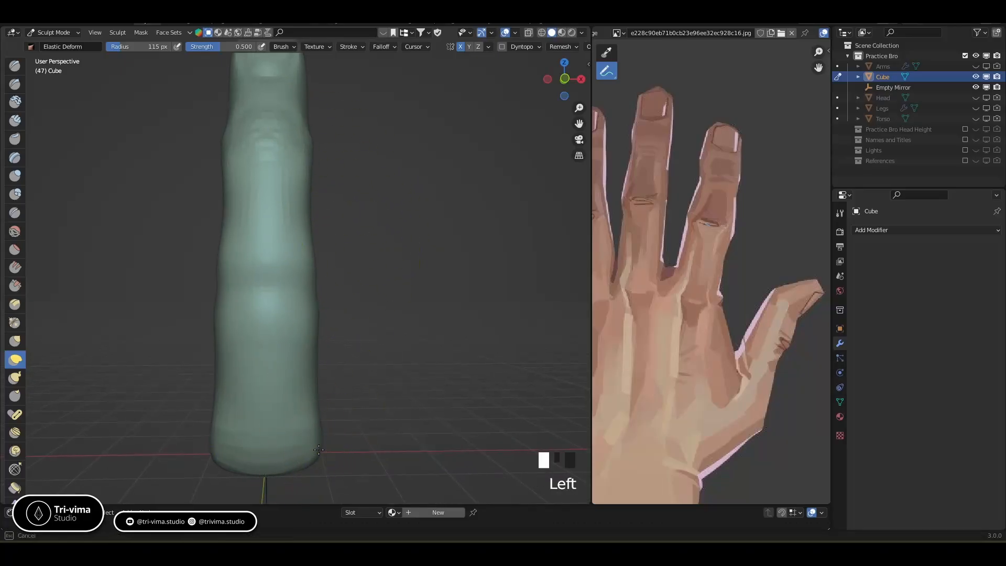
Build up and carve the area around the lower joint with the Clay Strips brush at 115 px radius.
middle_click_drag(303, 449, 282, 365)
left_click(14, 121)
middle_click_drag(236, 310, 293, 305)
middle_click_drag(298, 303, 270, 285, "ctrl")
mouse_move(269, 286)
left_mouse_down()
mouse_move(257, 290)
mouse_move(267, 285)
mouse_move(243, 239)
left_mouse_up()
left_click_drag(233, 323, 232, 300, "ctrl")
left_click_drag(239, 335, 236, 325, "ctrl")
Smooth the side of the base segment and the area over the lower joint.
middle_click_drag(235, 326, 268, 314)
left_click_drag(294, 342, 297, 401, "shift")
left_click_drag(293, 403, 285, 414, "shift")
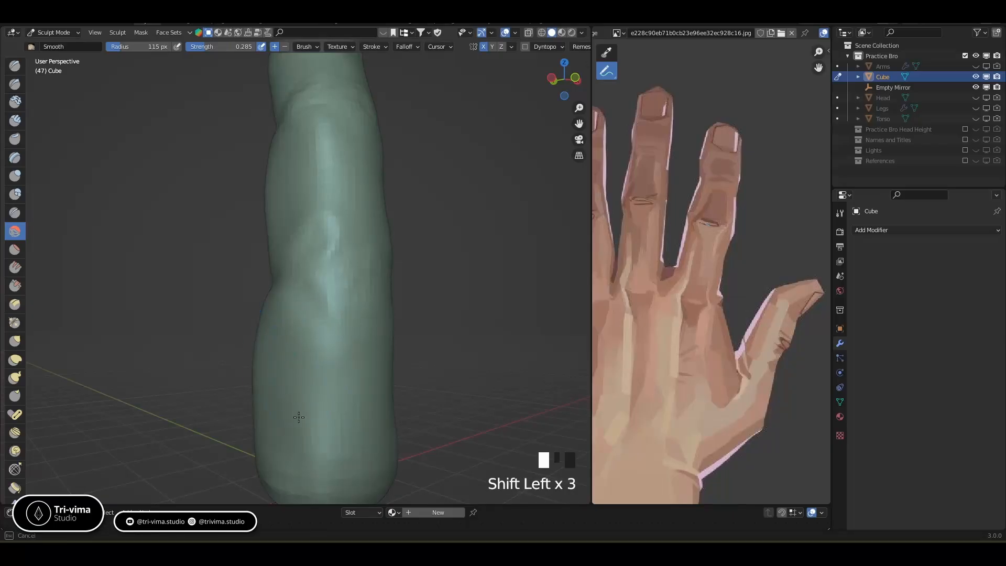
left_click_drag(300, 475, 301, 469, "shift")
middle_click_drag(326, 365, 276, 356)
mouse_move(246, 247)
left_mouse_down("shift")
mouse_move(256, 224)
mouse_move(254, 274)
mouse_move(277, 261)
left_mouse_up("shift")
Build up both knuckles with Clay Strips and carve down the middle and base segments next to them.
mouse_move(278, 265)
left_mouse_down()
mouse_move(290, 289)
mouse_move(280, 316)
left_mouse_up()
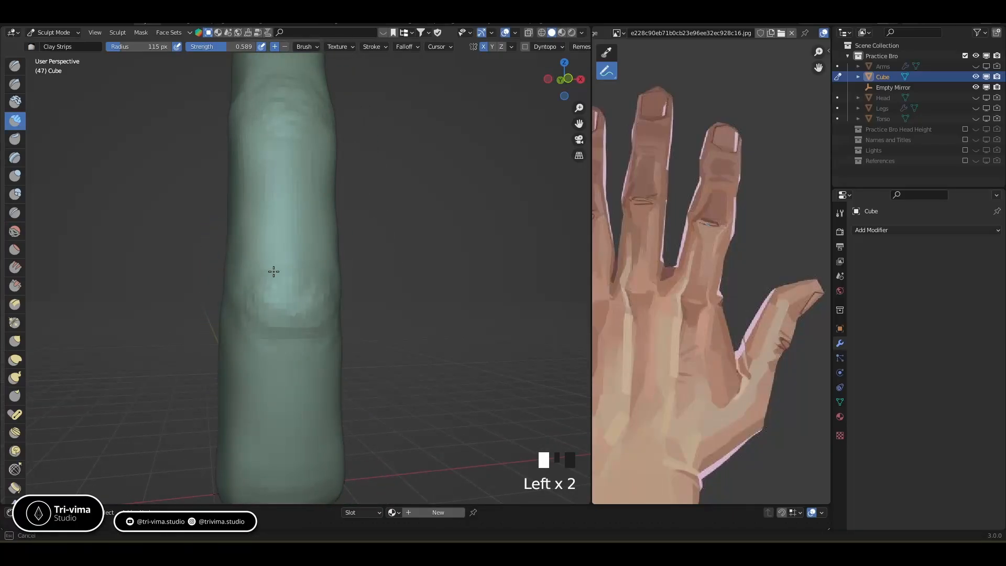
mouse_move(278, 146)
left_mouse_down()
mouse_move(260, 109)
mouse_move(293, 98)
left_mouse_up()
mouse_move(276, 175)
left_mouse_down("ctrl")
mouse_move(274, 220)
mouse_move(290, 223)
left_mouse_up("ctrl")
mouse_move(287, 171)
left_mouse_down("ctrl")
mouse_move(283, 222)
mouse_move(292, 162)
mouse_move(267, 188)
left_mouse_up("ctrl")
left_click_drag(292, 381, 286, 419, "ctrl")
left_click_drag(283, 361, 276, 414, "ctrl")
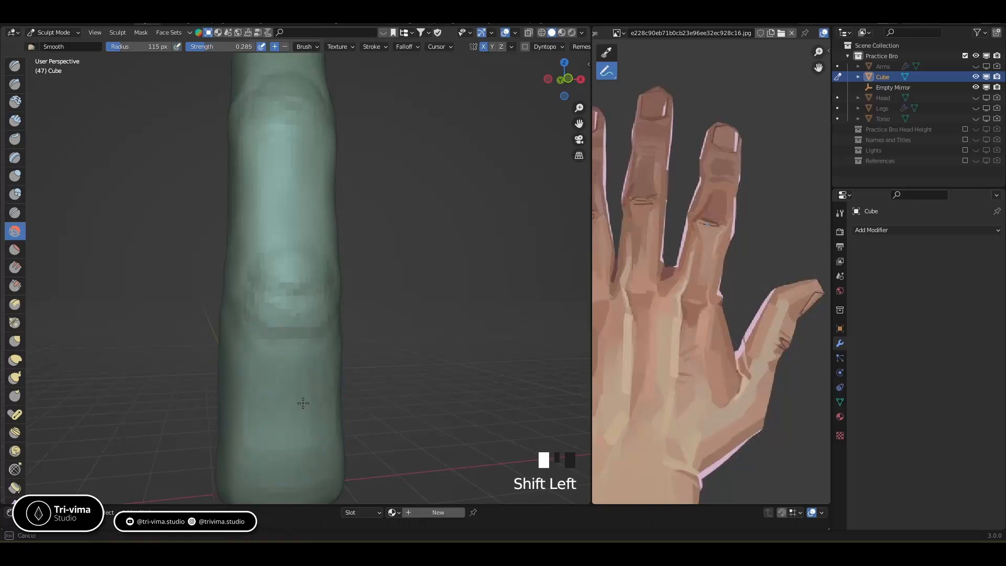
Add volume to the finger from the side with Clay Strips and smooth the strokes into the surface.
mouse_move(265, 420)
middle_mouse_down()
mouse_move(315, 366)
mouse_move(371, 343)
mouse_move(317, 312)
mouse_move(292, 213)
middle_mouse_up()
mouse_move(292, 213)
left_mouse_down()
mouse_move(331, 225)
mouse_move(314, 195)
mouse_move(299, 224)
mouse_move(292, 202)
mouse_move(310, 230)
left_mouse_up()
left_click_drag(314, 168, 332, 213, "shift")
mouse_move(332, 214)
middle_mouse_down()
mouse_move(251, 225)
mouse_move(382, 209)
mouse_move(366, 175)
middle_mouse_up()
mouse_move(366, 175)
left_mouse_down()
mouse_move(370, 160)
mouse_move(368, 184)
left_mouse_up()
left_click_drag(373, 157, 369, 181)
left_click_drag(374, 157, 369, 220)
mouse_move(366, 205)
left_mouse_down()
mouse_move(374, 238)
mouse_move(358, 173)
mouse_move(359, 210)
left_mouse_up()
left_click_drag(343, 228, 362, 242, "shift")
middle_click_drag(367, 249, 295, 261)
mouse_move(303, 202)
left_mouse_down("shift")
mouse_move(300, 192)
mouse_move(297, 216)
mouse_move(289, 195)
left_mouse_up("shift")
left_click_drag(293, 200, 288, 194)
left_click_drag(291, 201, 284, 194)
Reduce the Clay Strips radius to 65 px and build up skin folds around the two finger joints.
key("bracketleft")
key("bracketleft")
key("bracketleft")
key("bracketleft")
key("bracketleft")
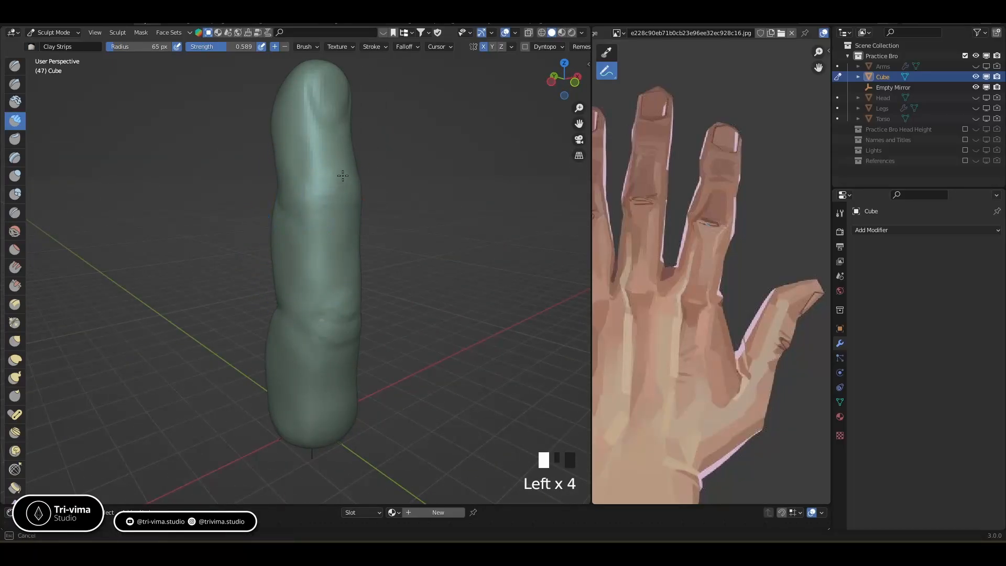
left_click_drag(327, 209, 330, 217)
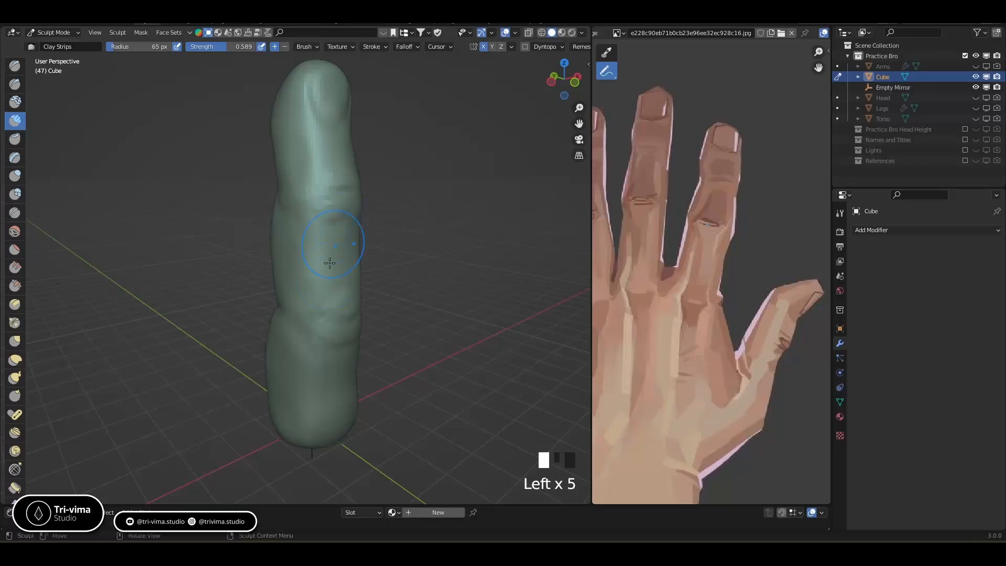
mouse_move(296, 318)
left_mouse_down()
mouse_move(310, 332)
mouse_move(321, 312)
mouse_move(338, 343)
mouse_move(303, 337)
left_mouse_up()
middle_click_drag(304, 337, 372, 312)
left_click_drag(378, 291, 359, 302)
Carve small creases into the knuckles with the inverted Clay Strips brush.
middle_click_drag(358, 302, 354, 288)
left_click(354, 288, "ctrl")
left_click(354, 287, "ctrl")
left_click(355, 286, "ctrl")
left_click(354, 287, "ctrl")
left_click(342, 187, "ctrl")
Smooth the carved creases on both knuckles.
middle_click_drag(342, 186, 366, 263)
mouse_move(366, 263)
left_mouse_down("shift")
mouse_move(348, 260)
mouse_move(355, 282)
left_mouse_up("shift")
left_click_drag(352, 286, 336, 283, "shift")
left_click_drag(337, 286, 348, 294, "shift")
left_click_drag(347, 297, 327, 276, "shift")
left_click_drag(351, 181, 343, 180, "shift")
Remesh the finger and cut creases across the palm side of the upper joint with Draw Sharp at 0.316 strength.
left_click(15, 84)
middle_click_drag(366, 205, 366, 168, "ctrl")
middle_click_drag(314, 278, 262, 308, "shift")
mouse_move(305, 190)
left_mouse_down()
mouse_move(304, 173)
mouse_move(318, 187)
left_mouse_up()
middle_click_drag(798, 220, 618, 223)
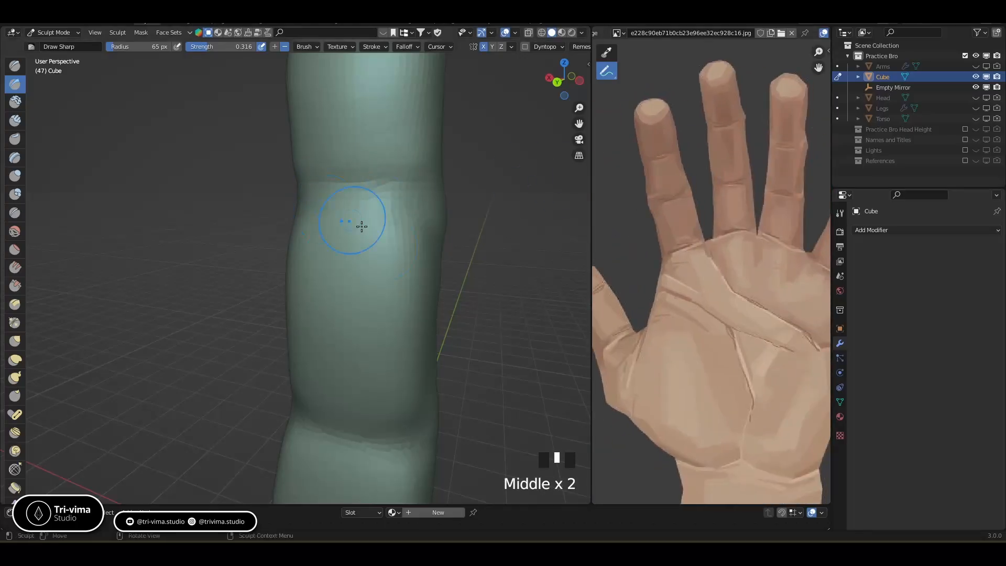
key("ctrl+r")
mouse_move(306, 182)
left_mouse_down()
mouse_move(316, 199)
mouse_move(398, 208)
mouse_move(428, 190)
left_mouse_up()
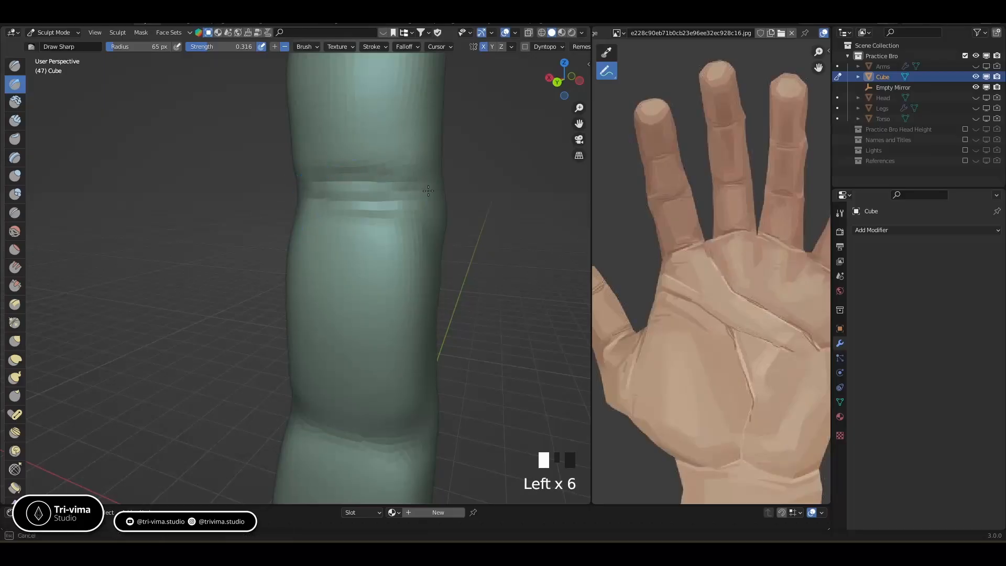
Cut a crease across the palm side of the lower joint with the Draw Sharp brush.
middle_click_drag(467, 320, 474, 178, "shift")
mouse_move(325, 305)
left_mouse_down()
mouse_move(366, 317)
mouse_move(360, 322)
mouse_move(391, 315)
left_mouse_up()
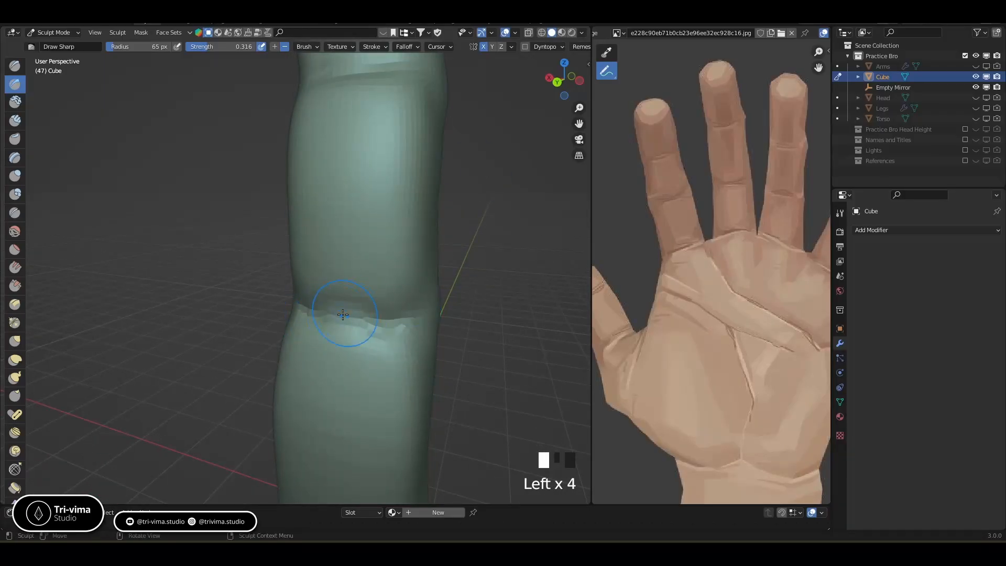
left_click_drag(310, 315, 295, 285, "ctrl")
left_click_drag(369, 310, 395, 301)
middle_click_drag(394, 327, 343, 331, "ctrl")
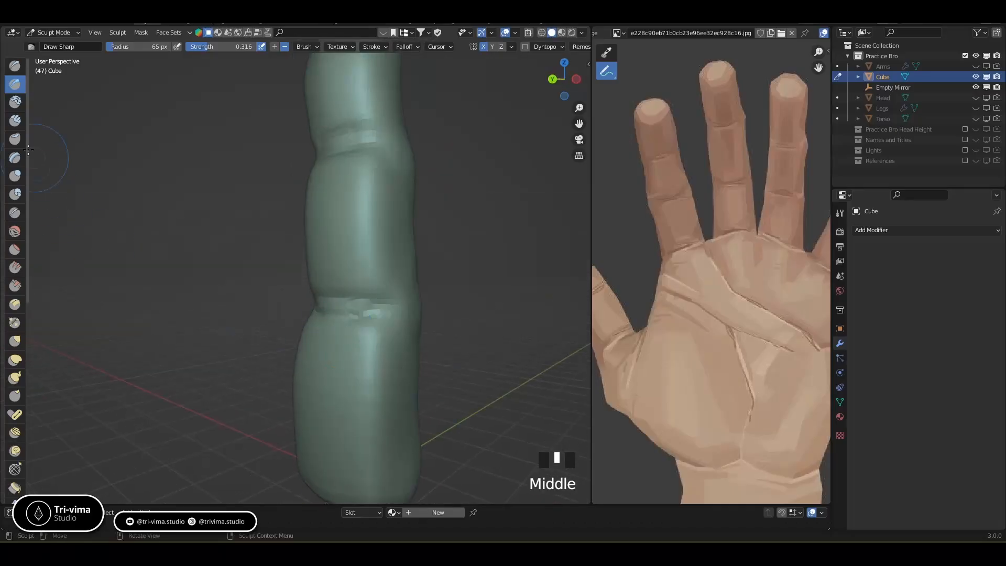
Sculpt the palm side of the base segment with Clay Strips at 65 px radius and smooth the result.
left_click(15, 120)
mouse_move(325, 335)
middle_mouse_down("ctrl")
mouse_move(314, 356)
mouse_move(310, 347)
mouse_move(351, 358)
middle_mouse_up("ctrl")
left_click_drag(352, 338, 355, 395, "ctrl")
left_click_drag(354, 388, 351, 311, "ctrl")
left_click_drag(325, 392, 316, 338)
left_click_drag(321, 346, 319, 403)
left_click_drag(307, 401, 305, 416)
left_click_drag(349, 330, 361, 378, "shift")
left_click_drag(362, 367, 353, 332, "shift")
mouse_move(314, 386)
left_mouse_down()
mouse_move(315, 242)
mouse_move(330, 254)
left_mouse_up()
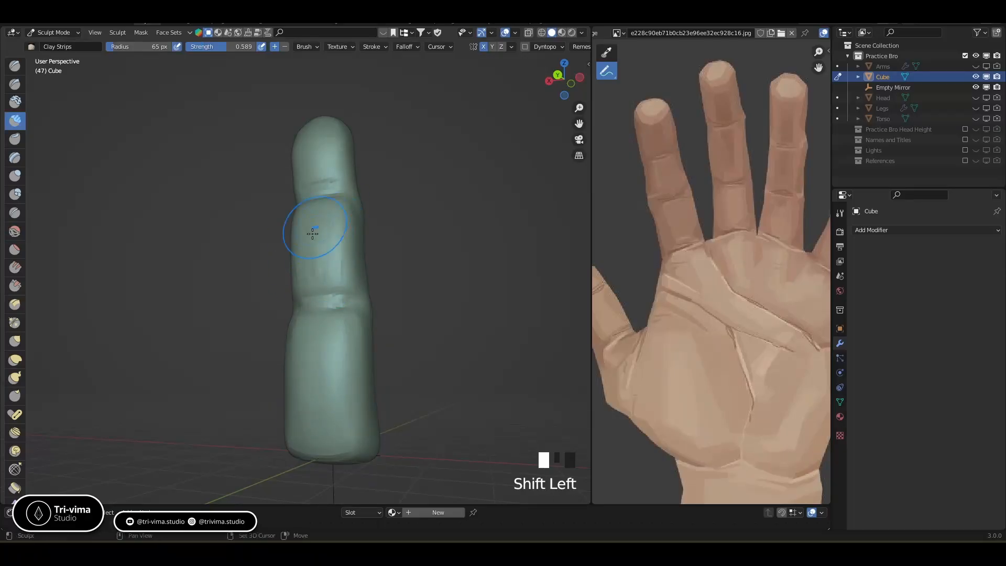
Build up the palm-side pads of the middle segment and fingertip with Clay Strips and smooth the finger's palm side.
middle_click_drag(310, 223, 344, 270)
left_click_drag(282, 156, 319, 179)
mouse_move(293, 178)
left_mouse_down()
mouse_move(332, 179)
mouse_move(314, 157)
mouse_move(330, 156)
left_mouse_up()
mouse_move(301, 137)
left_mouse_down("shift")
mouse_move(314, 134)
mouse_move(297, 113)
mouse_move(322, 79)
left_mouse_up("shift")
left_click_drag(309, 92, 322, 89)
left_click_drag(305, 108, 330, 102)
mouse_move(314, 108)
left_mouse_down("shift")
mouse_move(324, 91)
mouse_move(325, 126)
left_mouse_up("shift")
mouse_move(317, 137)
left_mouse_down("shift")
mouse_move(301, 149)
mouse_move(290, 126)
mouse_move(303, 191)
mouse_move(282, 203)
left_mouse_up("shift")
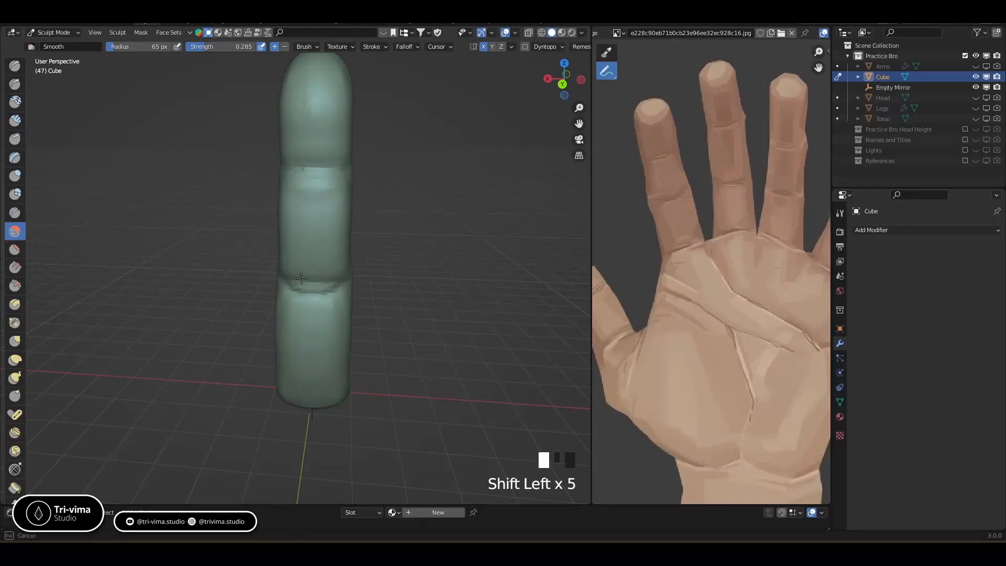
left_click_drag(336, 309, 324, 320, "shift")
left_click_drag(298, 325, 320, 349, "shift")
left_click_drag(301, 348, 308, 355, "shift")
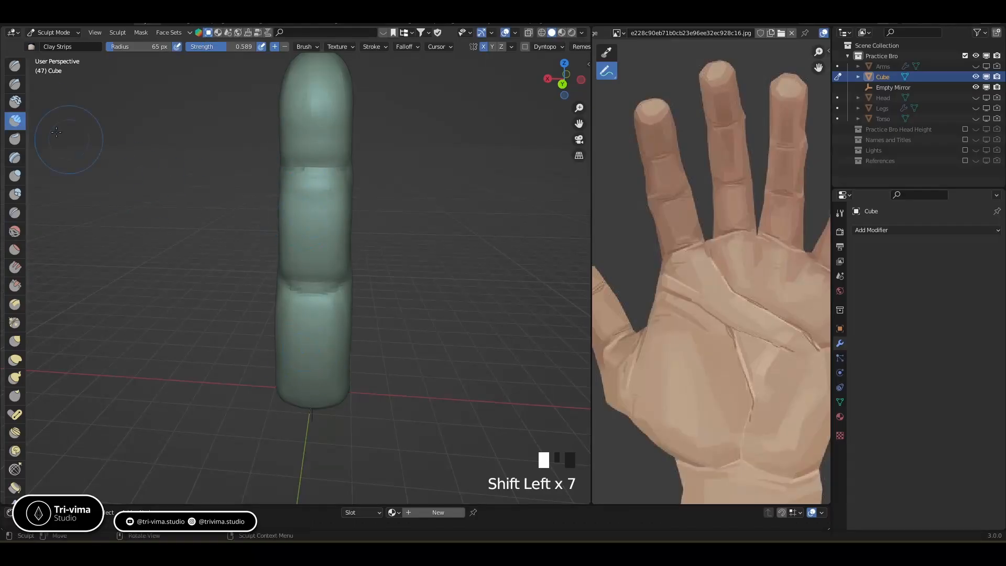
Select the Draw Sharp brush, adjust the voxel size and remesh the finger.
left_click(15, 84)
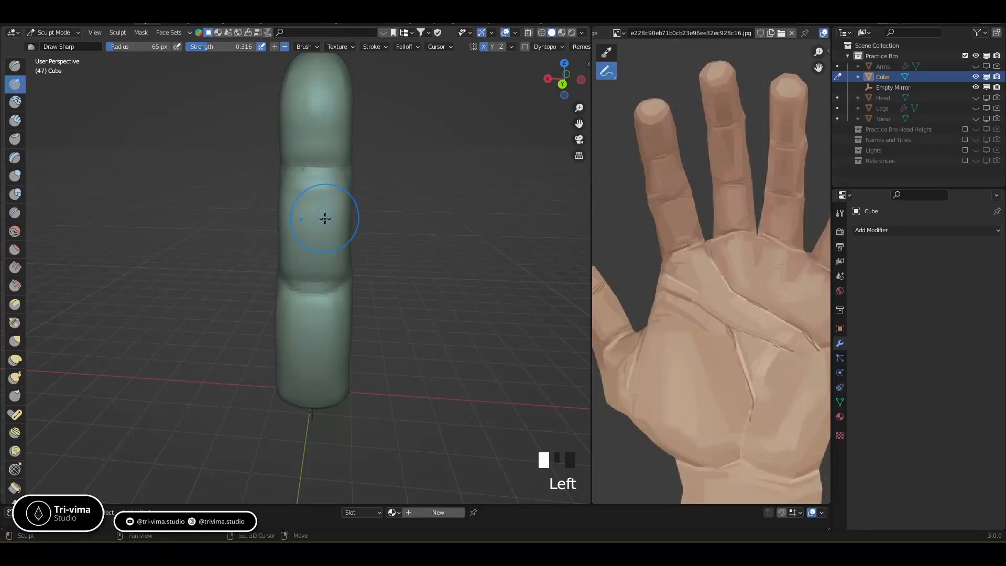
key("shift+r")
left_click(353, 213)
key("ctrl+r")
Carve fine creases across the palm side of the upper joint with Draw Sharp at 25 px radius and soften them.
key("bracketleft")
key("bracketleft")
key("bracketleft")
key("bracketleft")
key("bracketleft")
key("bracketleft")
key("bracketleft")
key("bracketleft")
key("bracketleft")
key("bracketleft")
key("bracketleft")
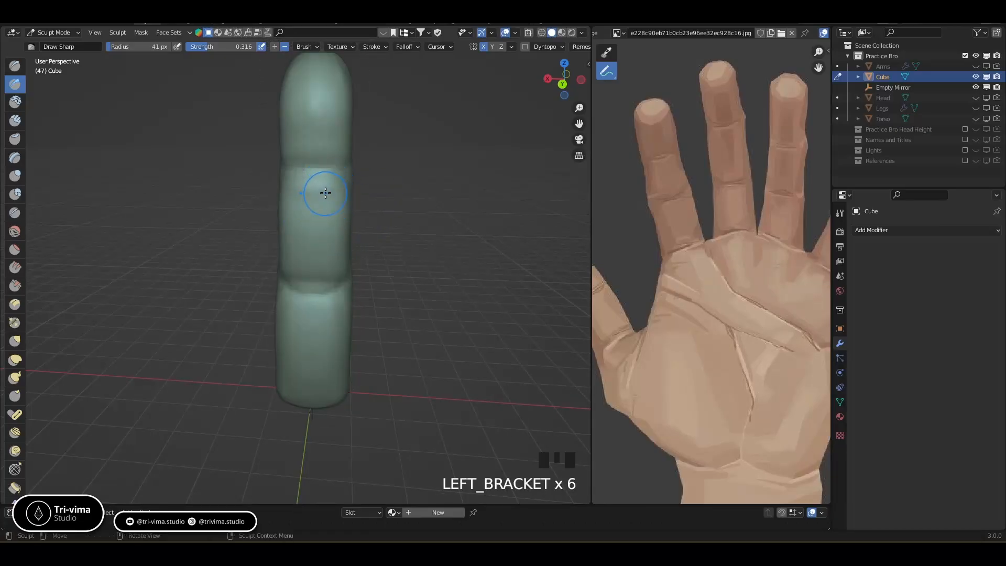
left_click_drag(286, 170, 304, 165)
left_click_drag(287, 169, 309, 164)
left_click_drag(290, 167, 330, 164)
mouse_move(309, 165)
left_mouse_down()
mouse_move(334, 163)
mouse_move(308, 175)
mouse_move(343, 172)
mouse_move(315, 162)
left_mouse_up()
left_click_drag(295, 168, 317, 160)
left_click_drag(294, 167, 324, 156)
left_click_drag(310, 159, 323, 158, "shift")
mouse_move(308, 160)
left_mouse_down("shift")
mouse_move(320, 162)
mouse_move(290, 170)
mouse_move(314, 151)
mouse_move(322, 193)
mouse_move(310, 200)
left_mouse_up("shift")
Sharpen the palm-side crease of the lower joint with Draw Sharp and smooth the side of that joint.
mouse_move(309, 200)
middle_mouse_down()
mouse_move(335, 308)
mouse_move(282, 296)
middle_mouse_up()
left_click(319, 293)
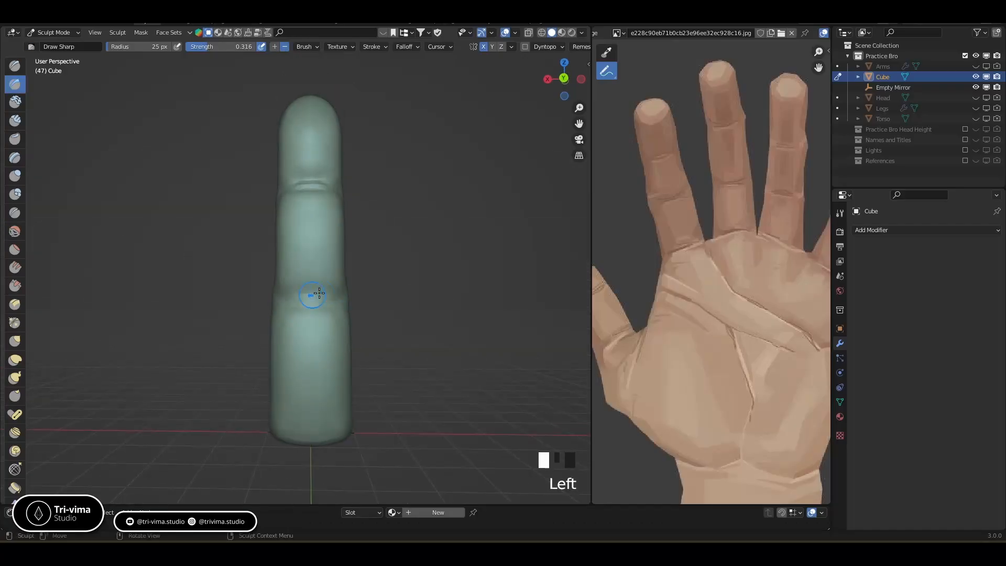
left_click(272, 299, "ctrl")
left_click(272, 294, "ctrl")
mouse_move(273, 293)
middle_mouse_down()
mouse_move(299, 322)
mouse_move(266, 313)
middle_mouse_up()
left_click_drag(240, 307, 245, 304, "shift")
left_click_drag(245, 304, 249, 301, "shift")
left_click_drag(250, 301, 254, 298, "shift")
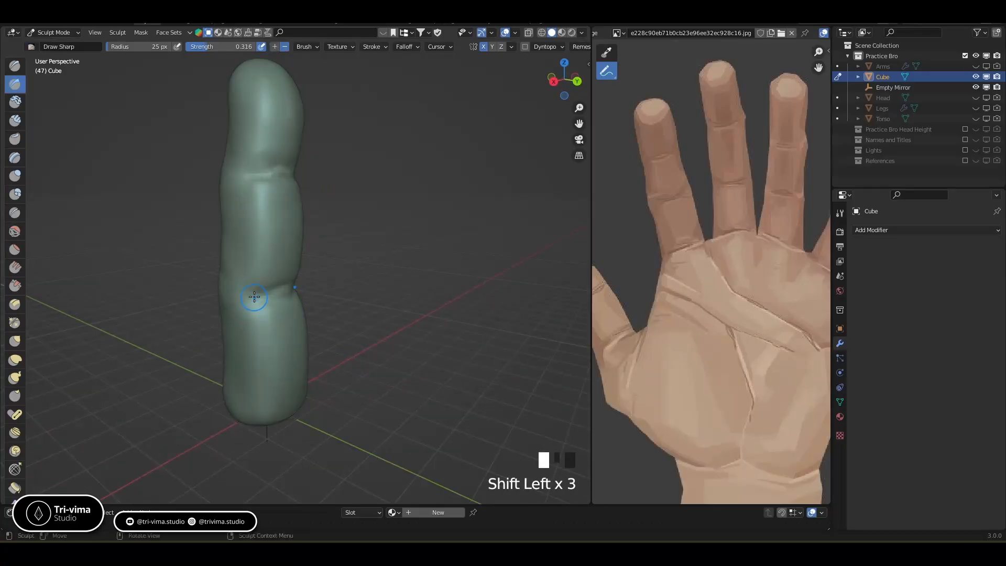
Build up folds around the lower joint's palm-side crease with Clay Strips at 25 px radius.
left_click(15, 120)
left_click(254, 299)
left_click(266, 284)
left_click_drag(266, 285, 291, 282)
mouse_move(258, 290)
left_mouse_down()
mouse_move(288, 283)
mouse_move(272, 308)
left_mouse_up()
left_click_drag(252, 303, 287, 303)
left_click_drag(270, 308, 300, 300)
left_click(262, 296)
Add Clay Strips folds around the upper joint's palm-side crease and smooth the middle segment below it.
left_click(258, 169)
left_click_drag(260, 170, 287, 157)
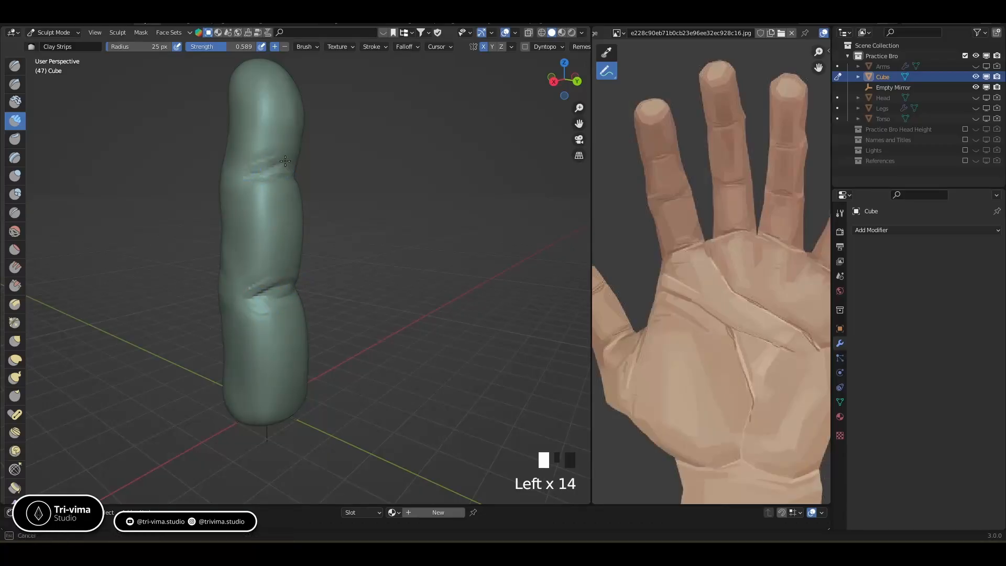
left_click(249, 183)
left_click(269, 192, "shift")
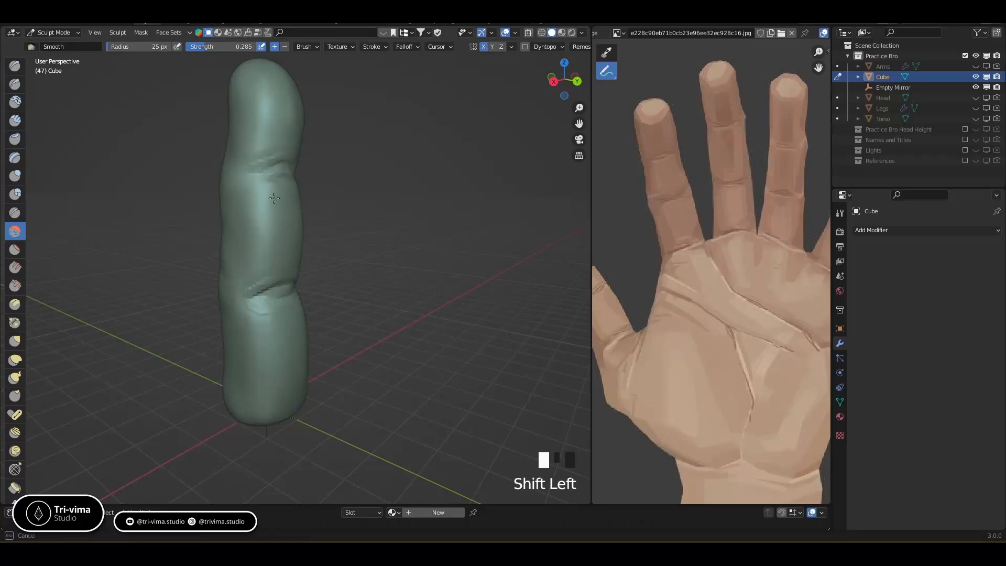
left_click_drag(274, 198, 263, 186, "shift")
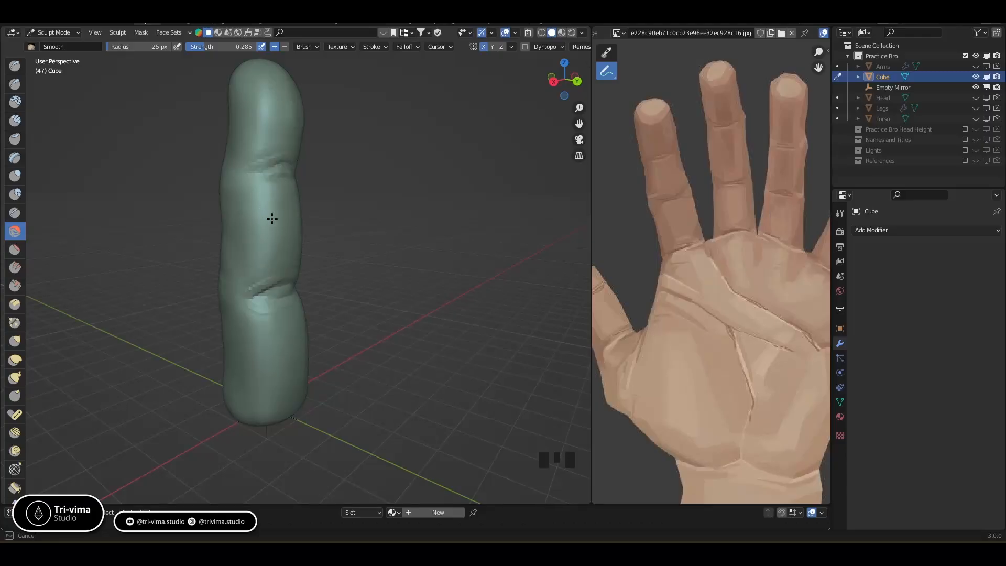
Refine the palm-side fold of the upper joint with short Clay Strips strokes and smooth both joint creases.
mouse_move(265, 234)
middle_mouse_down()
mouse_move(250, 215)
mouse_move(237, 216)
middle_mouse_up()
mouse_move(285, 182)
left_mouse_down()
mouse_move(294, 189)
mouse_move(293, 165)
mouse_move(310, 164)
left_mouse_up()
left_click_drag(295, 166, 310, 164)
left_click_drag(306, 164, 312, 161)
mouse_move(283, 166)
left_mouse_down("shift")
mouse_move(309, 169)
mouse_move(289, 175)
mouse_move(302, 173)
left_mouse_up("shift")
mouse_move(301, 178)
left_mouse_down("shift")
mouse_move(280, 184)
mouse_move(293, 183)
left_mouse_up("shift")
left_click_drag(270, 276, 269, 278, "shift")
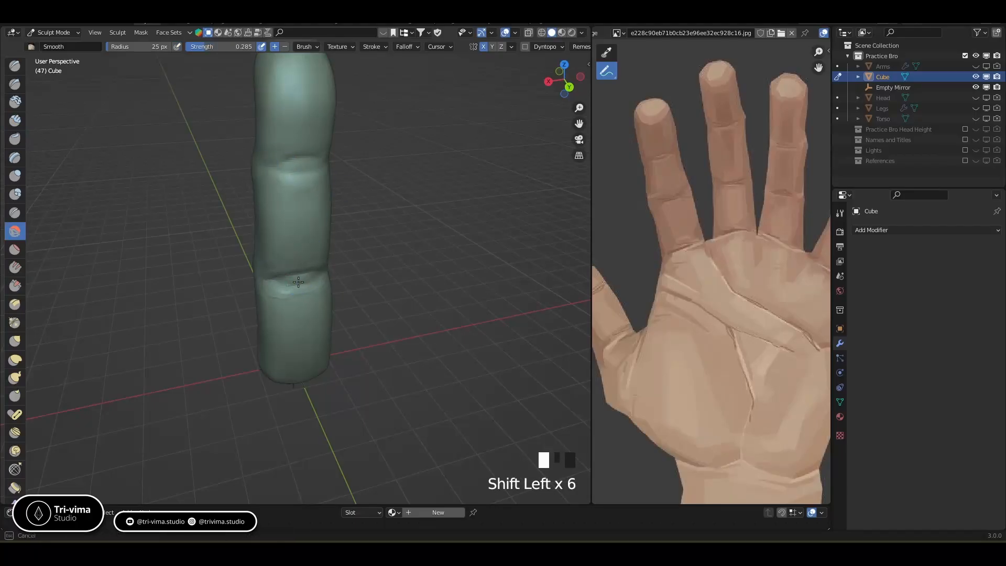
Reshape the palm side of the base and middle segments using Elastic Deform at 53 px radius.
mouse_move(294, 295)
middle_mouse_down()
mouse_move(315, 258)
mouse_move(323, 330)
mouse_move(264, 347)
middle_mouse_up()
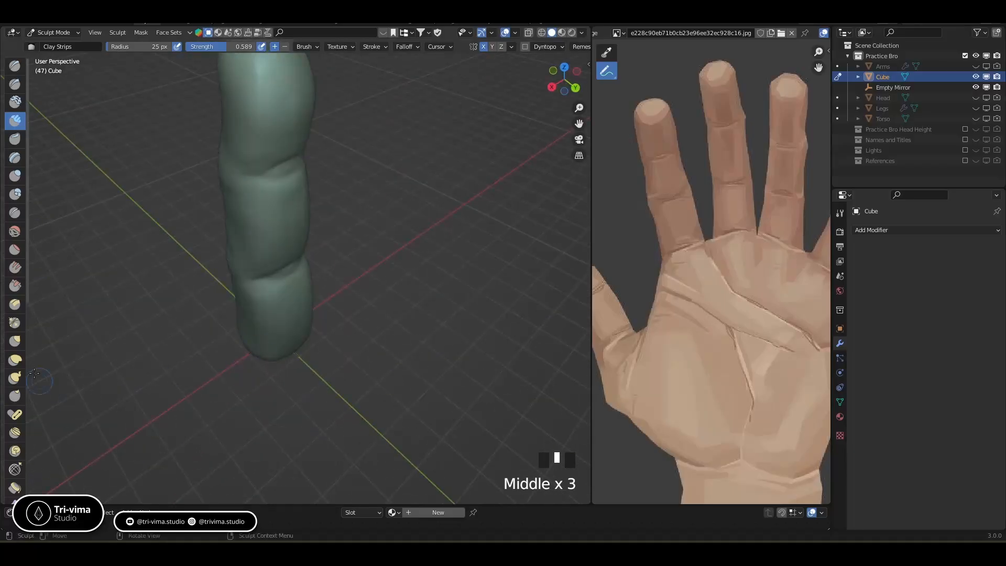
left_click(16, 360)
key("bracketright")
key("bracketright")
key("bracketright")
key("bracketright")
key("bracketright")
key("bracketright")
key("bracketright")
key("bracketright")
key("bracketright")
key("bracketright")
key("bracketright")
key("bracketright")
key("bracketright")
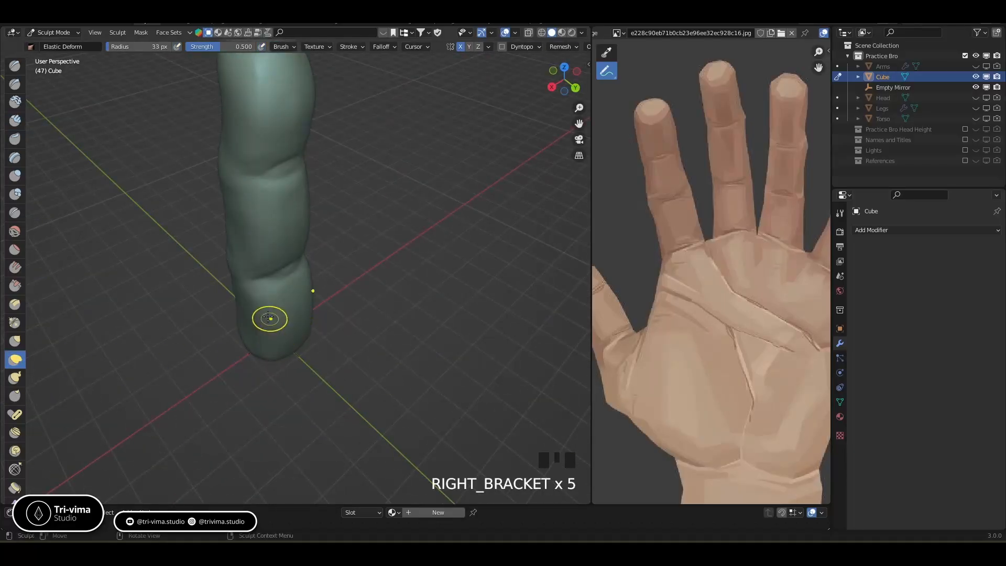
left_click_drag(262, 305, 265, 337, "ctrl")
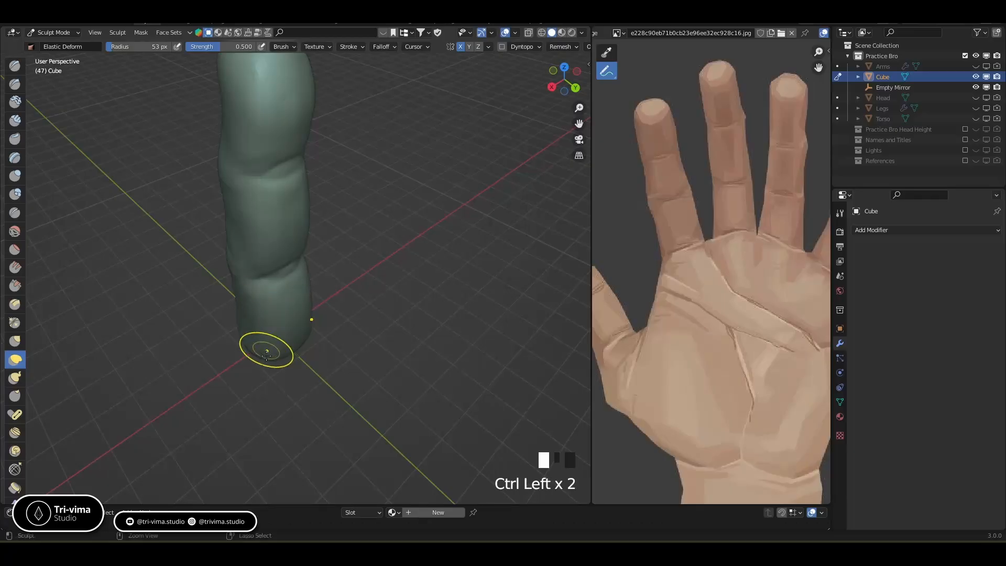
left_click_drag(260, 263, 261, 257, "ctrl")
left_click_drag(261, 193, 257, 193, "ctrl")
left_click_drag(258, 240, 258, 235, "ctrl")
Adjust the finger's side profile and back contour, from the base segment to the upper knuckle, with Elastic Deform.
mouse_move(263, 242)
middle_mouse_down()
mouse_move(424, 230)
mouse_move(381, 241)
middle_mouse_up()
mouse_move(310, 246)
left_mouse_down("ctrl")
mouse_move(307, 232)
mouse_move(300, 237)
left_mouse_up("ctrl")
mouse_move(316, 252)
middle_mouse_down("ctrl")
mouse_move(300, 267)
mouse_move(299, 258)
middle_mouse_up("ctrl")
left_click_drag(299, 258, 300, 351, "ctrl")
left_click_drag(302, 355, 301, 330, "ctrl")
left_click_drag(301, 382, 300, 367, "ctrl")
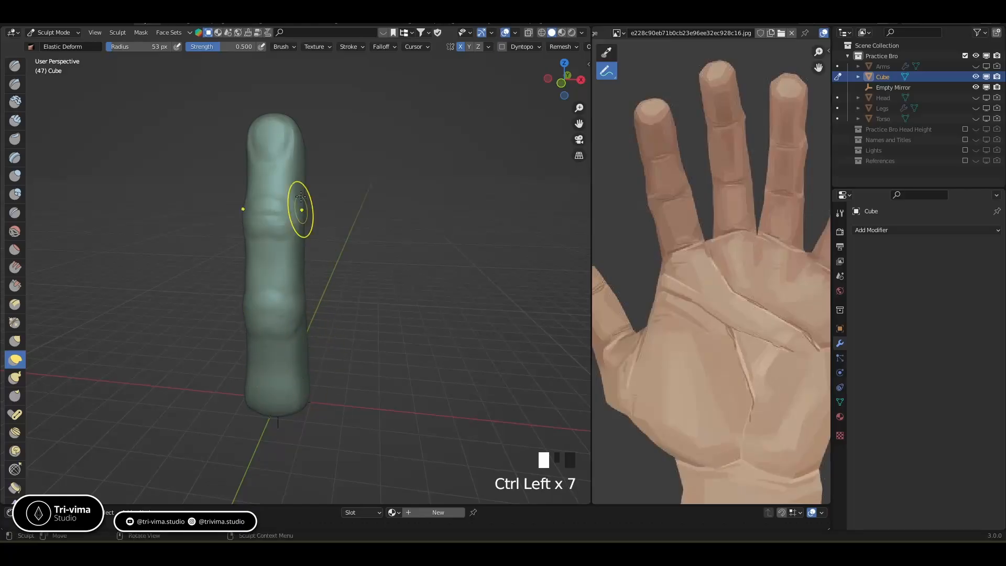
mouse_move(327, 188)
middle_mouse_down()
mouse_move(367, 202)
mouse_move(337, 198)
middle_mouse_up()
mouse_move(312, 220)
left_mouse_down()
mouse_move(285, 224)
mouse_move(283, 243)
left_mouse_up()
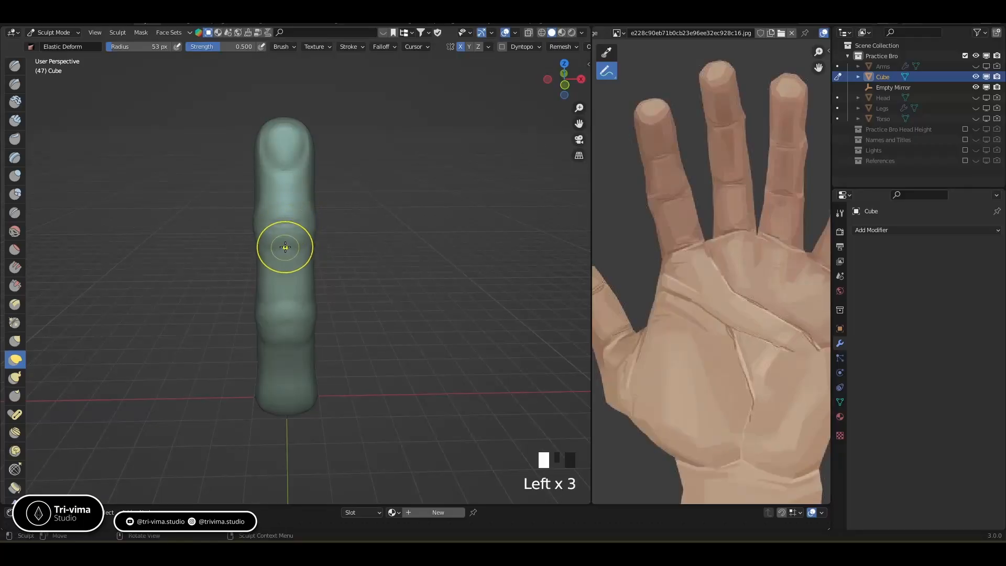
Sculpt skin folds on the upper knuckle with Clay Strips at 26 px radius and smooth them.
left_click(15, 120)
key("bracketleft")
key("bracketleft")
key("bracketleft")
key("bracketleft")
key("bracketleft")
key("bracketleft")
key("bracketleft")
key("bracketleft")
key("bracketleft")
key("bracketleft")
left_click(272, 246)
mouse_move(272, 243)
left_mouse_down()
mouse_move(259, 220)
mouse_move(261, 245)
left_mouse_up()
mouse_move(266, 248)
left_mouse_down()
mouse_move(289, 249)
mouse_move(262, 229)
left_mouse_up()
left_click_drag(261, 233, 265, 241, "shift")
left_click_drag(265, 244, 269, 249, "shift")
left_click(270, 249, "shift")
Add Clay Strips skin folds across the lower knuckle and smooth them.
left_click(267, 308)
left_click(264, 317)
left_click(260, 326)
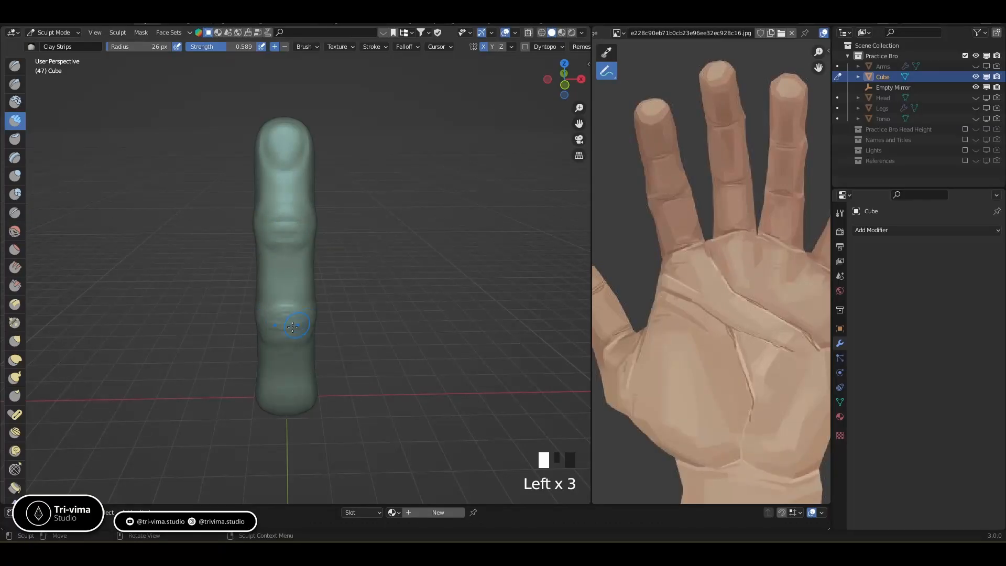
left_click(265, 341)
left_click(267, 340)
left_click(281, 330, "shift")
left_click(286, 311, "shift")
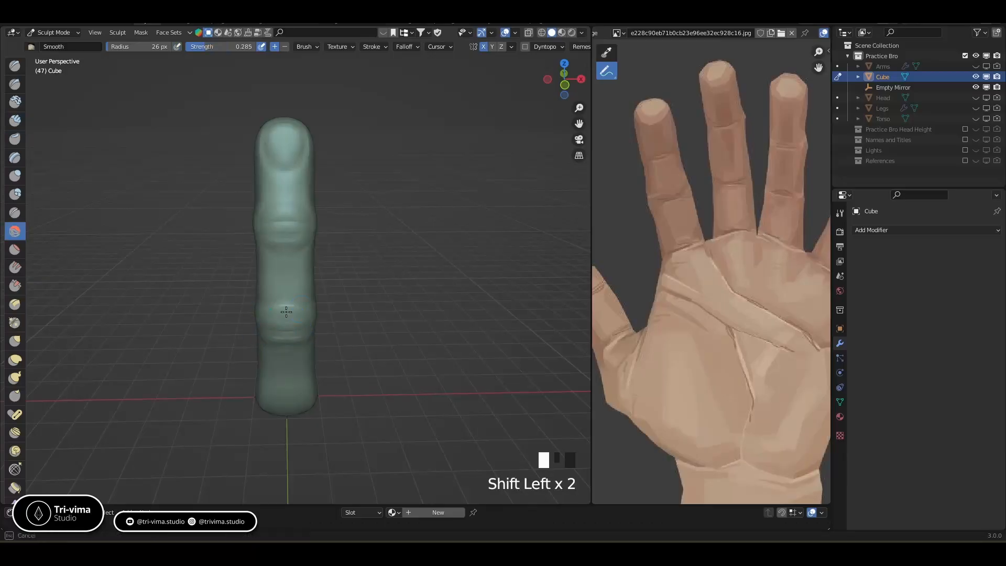
Smooth the back of the middle segment, the upper knuckle folds and the side of the lower knuckle.
left_click(309, 285, "shift")
left_click(281, 231, "shift")
left_click(275, 226, "shift")
left_click(274, 223, "shift")
mouse_move(274, 223)
middle_mouse_down()
mouse_move(413, 220)
mouse_move(335, 309)
middle_mouse_up()
left_click(342, 297, "shift")
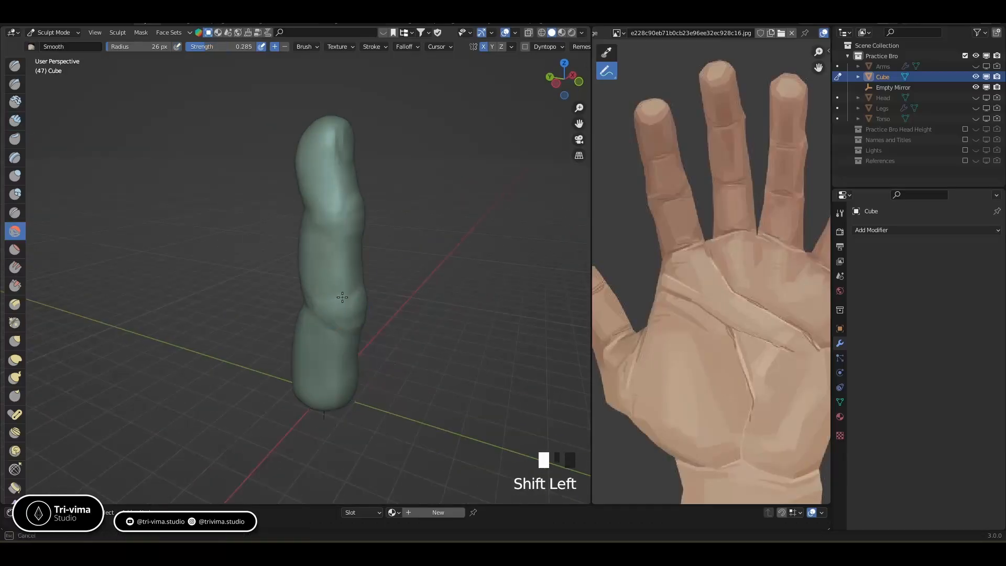
left_click_drag(324, 329, 337, 299, "shift")
Carve creases around the side and palm side of both finger joints with Draw Sharp at 26 px radius.
middle_click_drag(337, 299, 162, 257)
left_click(15, 85)
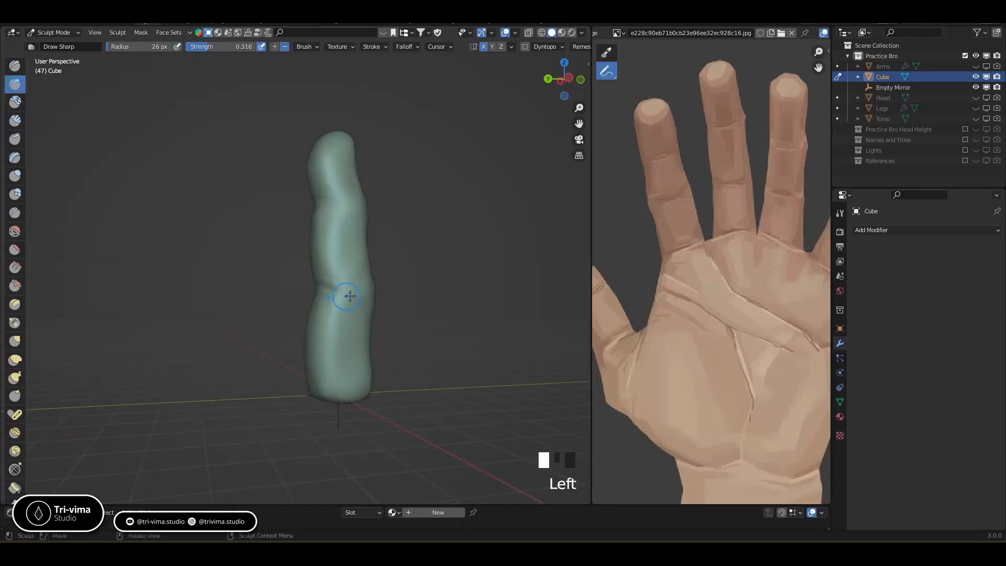
left_click_drag(332, 286, 364, 288)
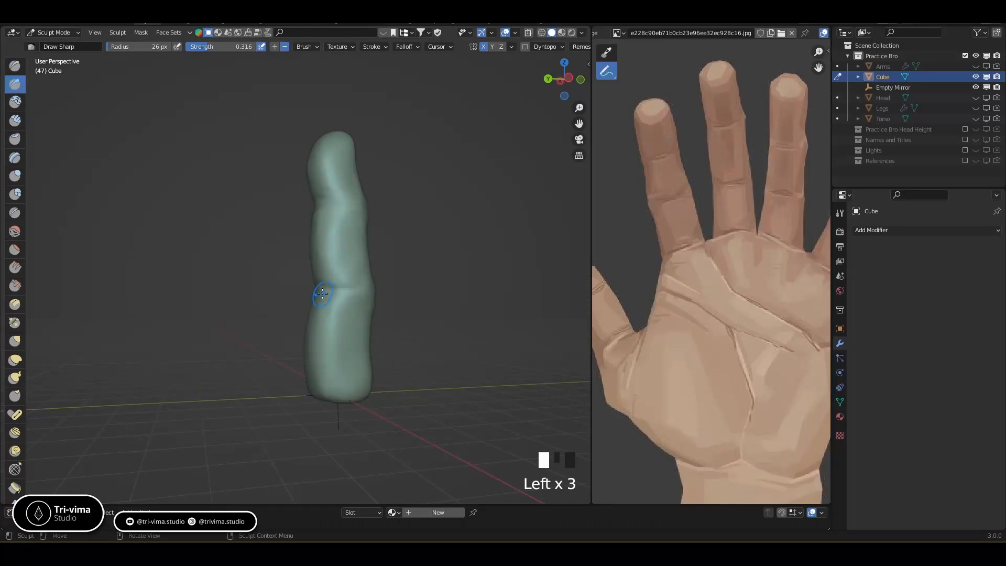
left_click_drag(313, 218, 348, 205)
mouse_move(349, 207)
middle_mouse_down()
mouse_move(380, 237)
mouse_move(279, 213)
middle_mouse_up()
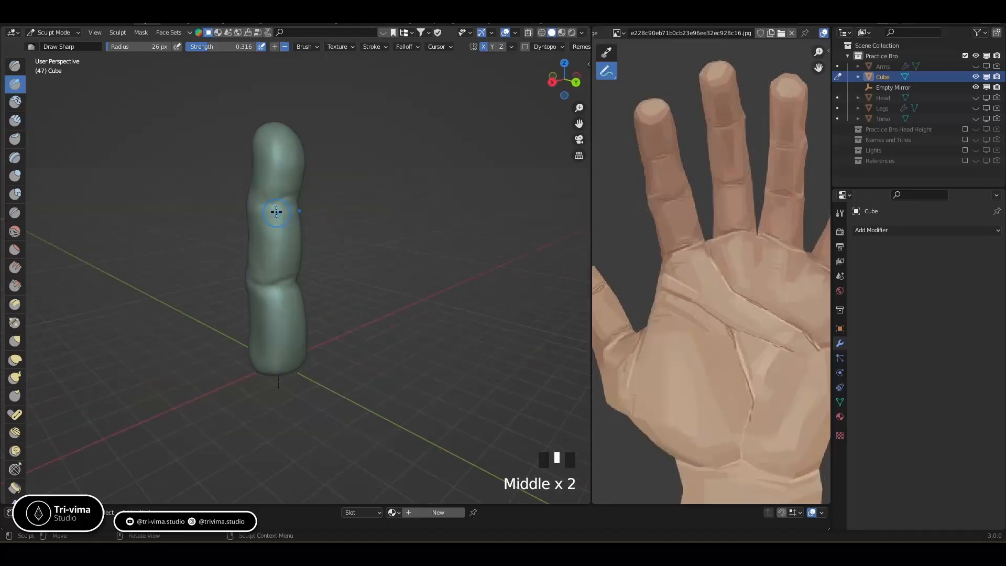
left_click_drag(255, 200, 289, 202)
left_click_drag(251, 283, 292, 282)
Fill out the side of the base segment with the Inflate/Deflate brush, enlarging its radius partway through.
middle_click_drag(296, 309, 335, 297)
middle_click_drag(306, 347, 339, 342)
middle_click_drag(273, 350, 293, 346)
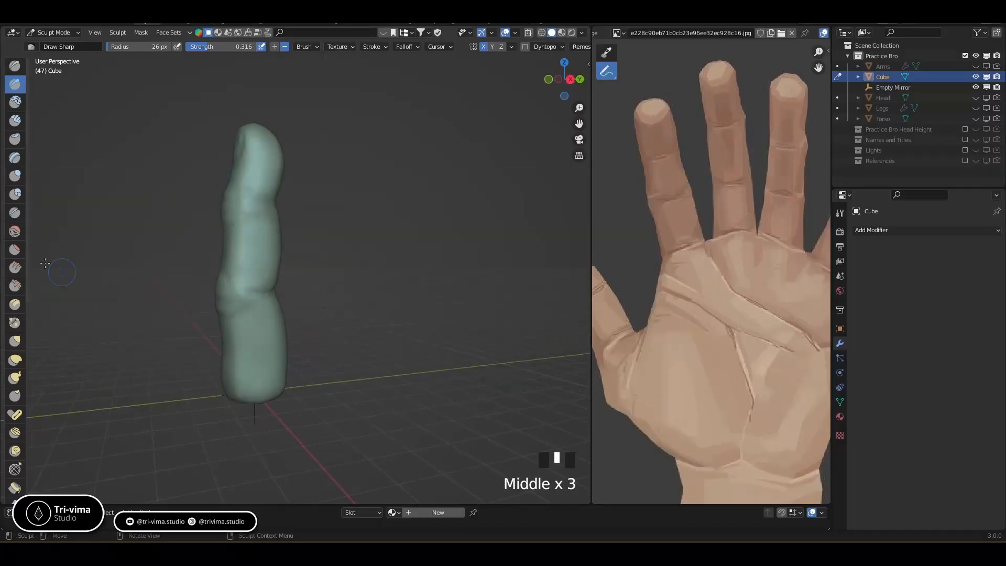
left_click(16, 179)
left_click_drag(238, 343, 257, 343)
left_click_drag(244, 312, 263, 352)
mouse_move(257, 363)
left_mouse_down()
mouse_move(268, 368)
mouse_move(257, 346)
left_mouse_up()
mouse_move(252, 335)
left_mouse_down()
mouse_move(244, 293)
mouse_move(256, 352)
left_mouse_up()
key("bracketright")
key("bracketright")
key("bracketright")
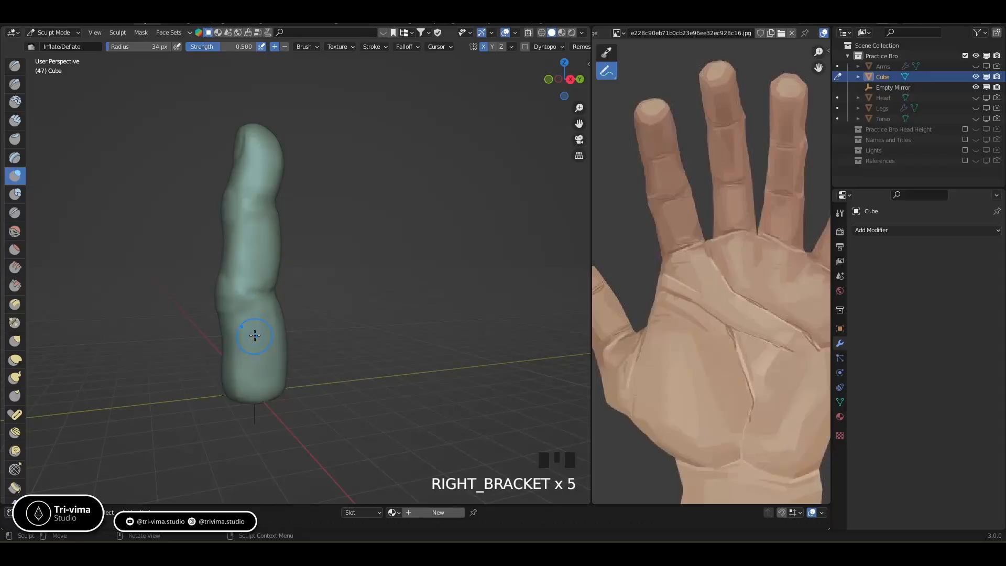
mouse_move(250, 305)
left_mouse_down()
mouse_move(257, 292)
mouse_move(265, 347)
left_mouse_up()
left_click_drag(264, 335, 266, 356)
mouse_move(265, 346)
left_mouse_down()
mouse_move(266, 362)
mouse_move(249, 363)
left_mouse_up()
left_click_drag(250, 343, 249, 361)
left_click_drag(252, 340, 254, 356)
Inflate the areas around the lower and upper joints on the finger's palm side.
mouse_move(314, 318)
middle_mouse_down()
mouse_move(272, 315)
mouse_move(282, 280)
middle_mouse_up()
left_click(283, 282)
left_click(288, 283)
left_click(276, 273)
left_click_drag(270, 201, 278, 202)
left_click_drag(277, 202, 286, 203)
Inflate the flesh around the fingernail with the Inflate/Deflate brush at 41 px radius.
middle_click_drag(309, 220, 433, 226)
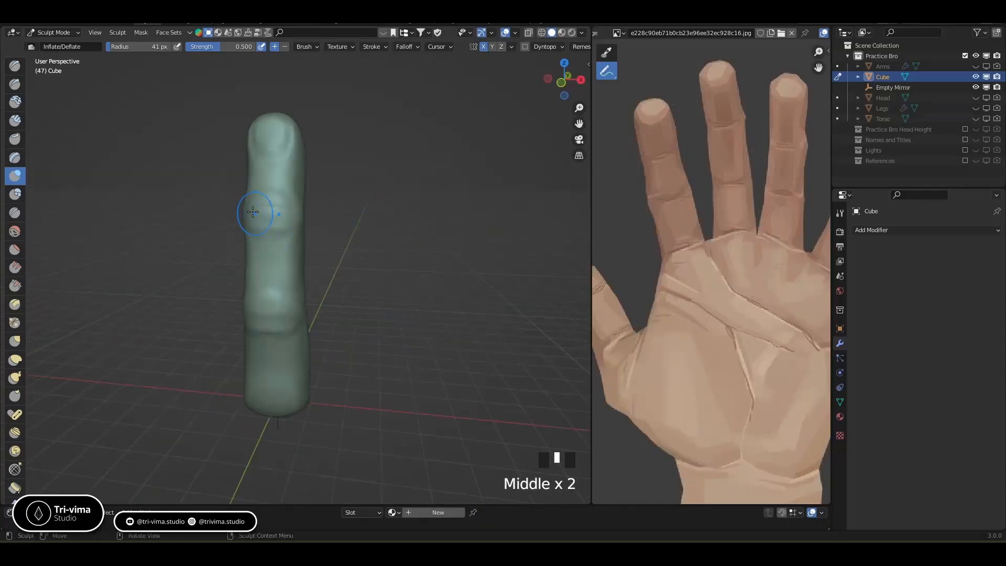
left_click_drag(256, 129, 253, 134)
left_click_drag(253, 128, 253, 138)
left_click_drag(254, 131, 274, 155)
left_click_drag(273, 153, 284, 155)
left_click_drag(275, 163, 270, 175)
Define the side edge of the fingernail with a smaller Draw Sharp brush and smooth its lower corner.
left_click(14, 84)
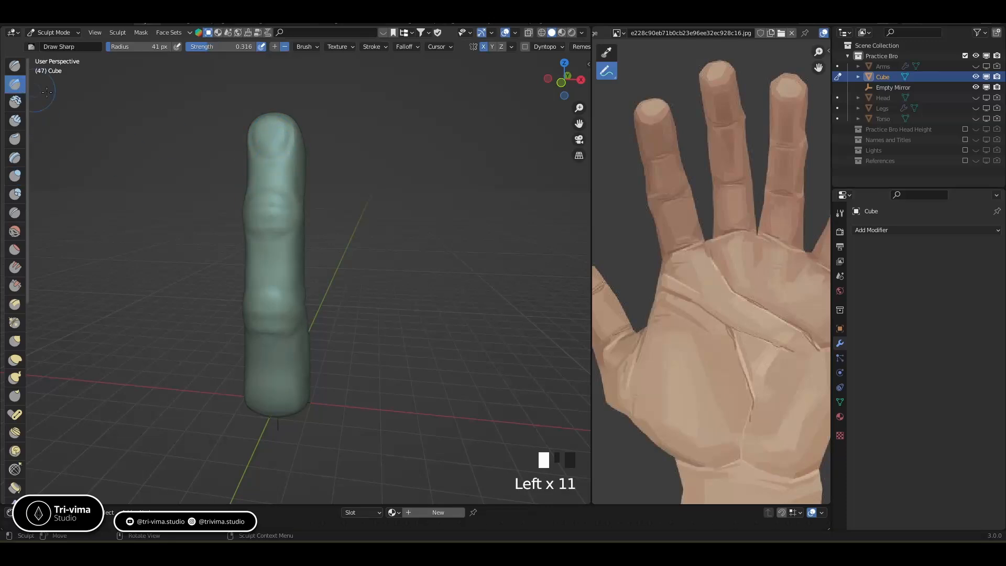
key("bracketright")
key("bracketright")
key("bracketright")
key("bracketleft")
key("bracketleft")
key("bracketleft")
key("bracketleft")
key("bracketleft")
key("bracketleft")
key("bracketleft")
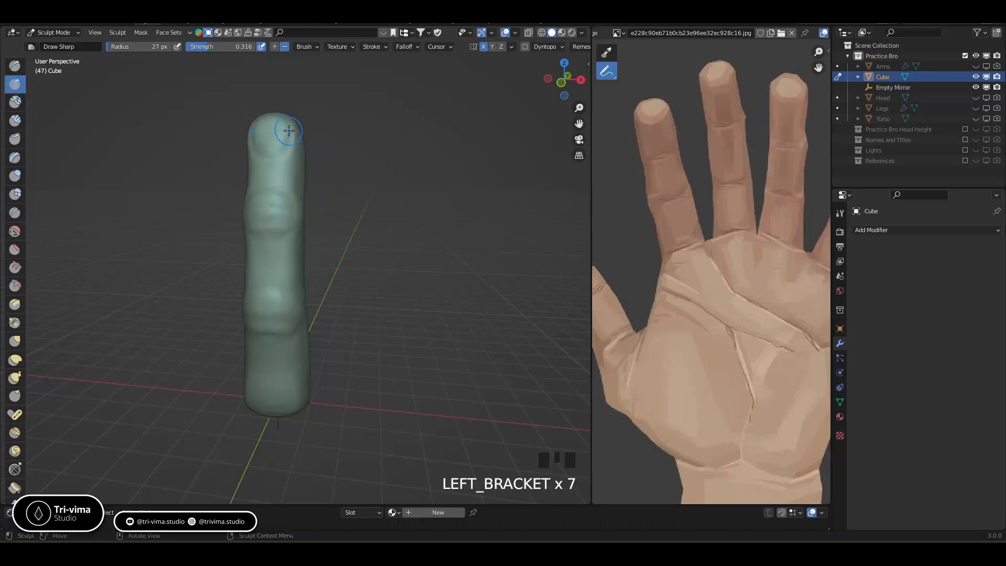
left_click(288, 120)
left_click_drag(288, 121, 282, 157)
mouse_move(286, 149)
left_mouse_down()
mouse_move(276, 163)
mouse_move(292, 140)
left_mouse_up()
mouse_move(292, 127)
left_mouse_down("ctrl")
mouse_move(273, 170)
mouse_move(279, 158)
left_mouse_up("ctrl")
left_click_drag(281, 157, 285, 154, "shift")
left_click_drag(287, 153, 290, 149, "shift")
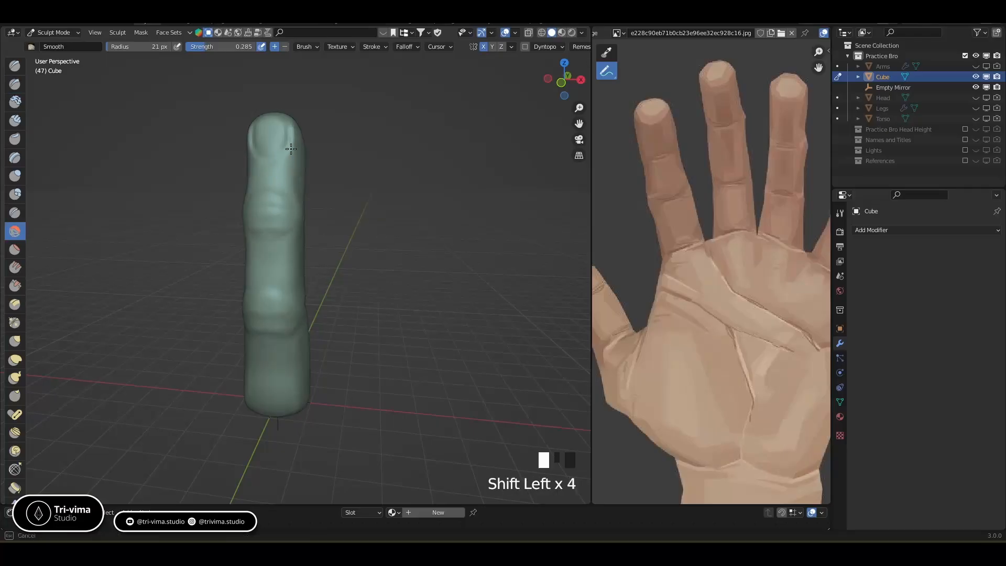
Shape a raised free edge across the fingernail's tip with Draw Sharp at 21 px radius.
middle_click_drag(299, 153, 251, 212)
left_click(226, 167)
mouse_move(227, 167)
left_mouse_down()
mouse_move(237, 179)
mouse_move(222, 166)
left_mouse_up()
left_click(219, 165, "ctrl")
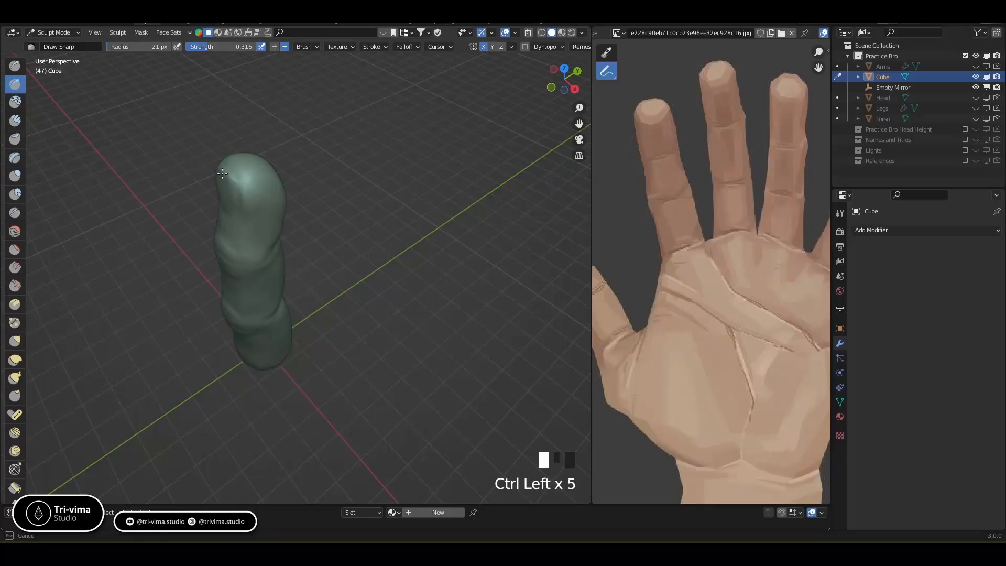
middle_click_drag(257, 186, 313, 224)
left_click(294, 208, "ctrl")
left_click_drag(297, 207, 307, 202, "ctrl")
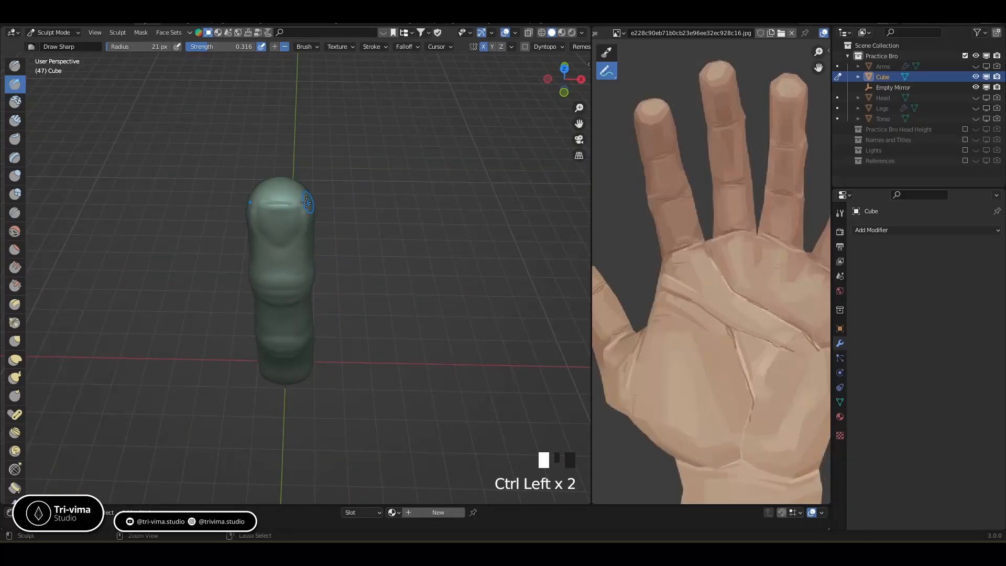
Refine the free edge across the fingernail's tip with alternating carving and raising Draw Sharp strokes.
left_click(296, 202)
left_click(289, 198)
left_click(288, 202, "ctrl")
left_click(281, 203, "ctrl")
left_click(284, 203)
left_click(306, 199)
Define the fingernail's upper corner with Draw Sharp and smooth the surrounding surface.
middle_click_drag(313, 211, 302, 177)
left_click(294, 147, "shift")
left_click(292, 142, "ctrl")
left_click(293, 143, "ctrl")
left_click(291, 141)
left_click(292, 156)
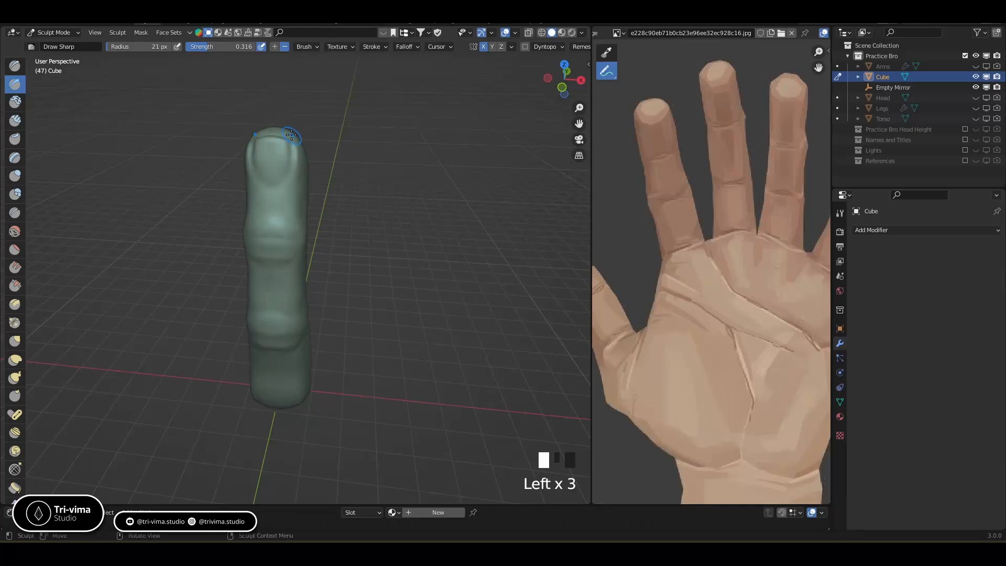
left_click(292, 142, "ctrl")
left_click(295, 150, "ctrl")
left_click(294, 149, "shift")
left_click(293, 147, "shift")
left_click(292, 147, "shift")
Inflate the side of the finger's base segment with the Inflate/Deflate brush at 36 px radius.
mouse_move(307, 211)
middle_mouse_down()
mouse_move(390, 195)
mouse_move(386, 175)
mouse_move(373, 227)
middle_mouse_up()
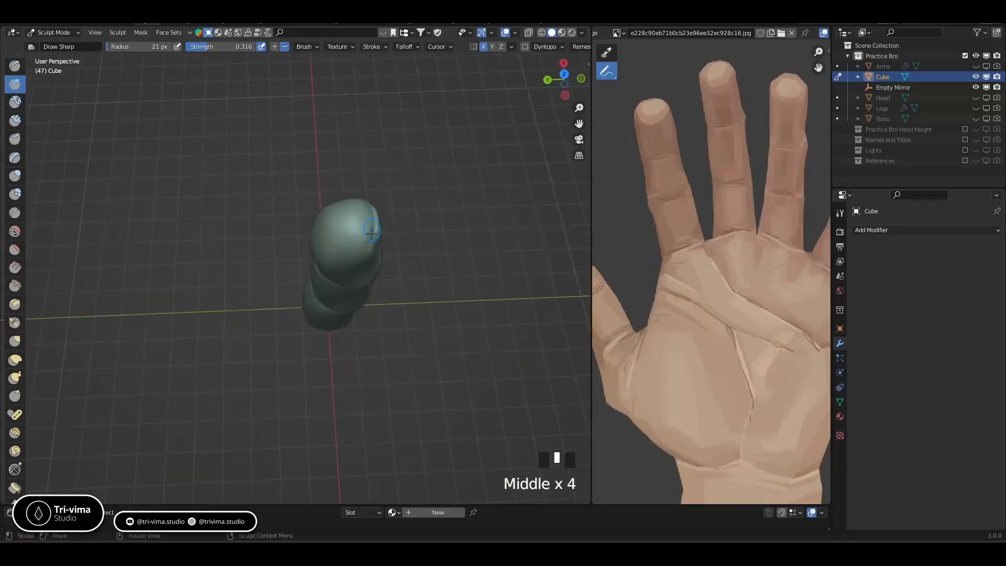
middle_click_drag(365, 273, 449, 146)
mouse_move(392, 263)
middle_mouse_down()
mouse_move(344, 374)
mouse_move(287, 323)
middle_mouse_up()
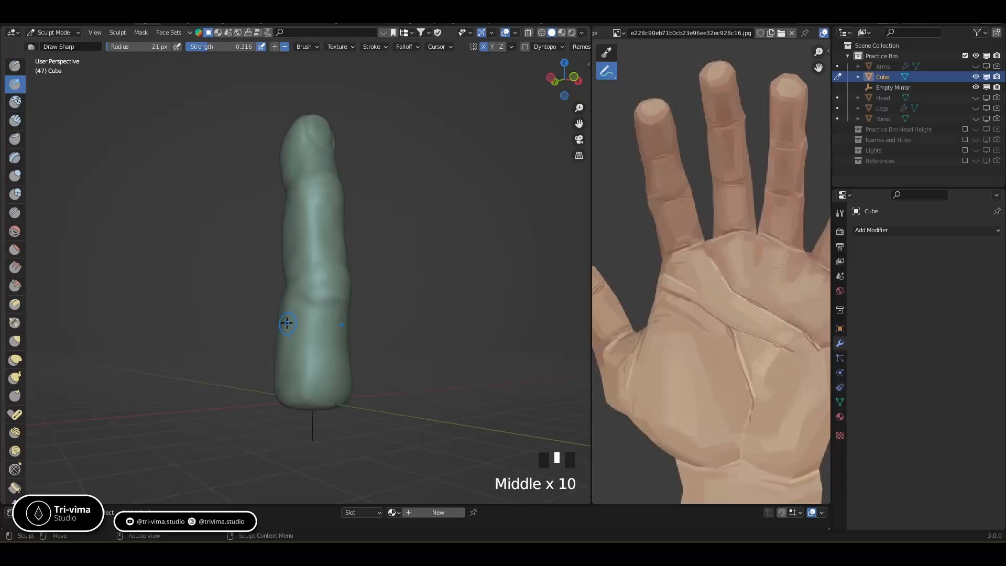
left_click(15, 176)
key("bracketright")
key("bracketright")
key("bracketright")
key("bracketright")
key("bracketright")
key("bracketright")
key("bracketright")
key("bracketright")
left_click(291, 327)
left_click(288, 349)
Smooth the finger's side along the base and middle segments.
left_click_drag(285, 318, 286, 339, "shift")
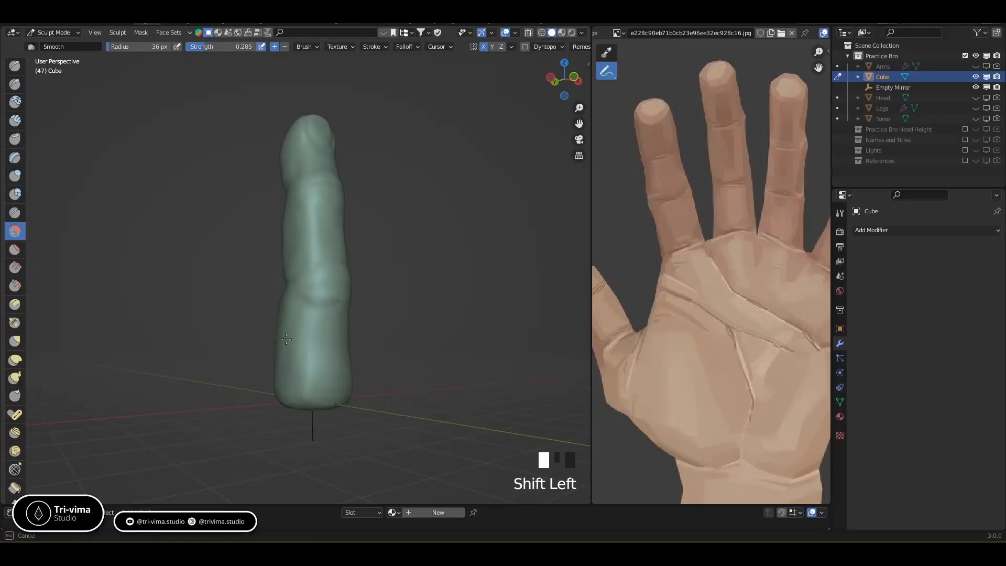
left_click_drag(293, 379, 287, 260, "shift")
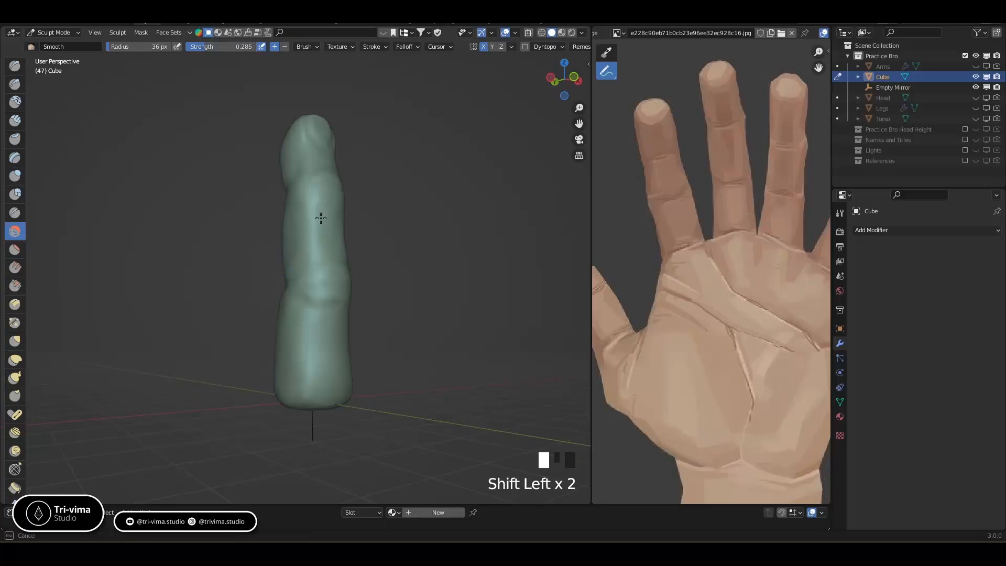
left_click_drag(288, 218, 307, 315, "shift")
Build up a curved skin fold under the lower knuckle on the finger's back with Clay Strips.
middle_click_drag(313, 336, 358, 307)
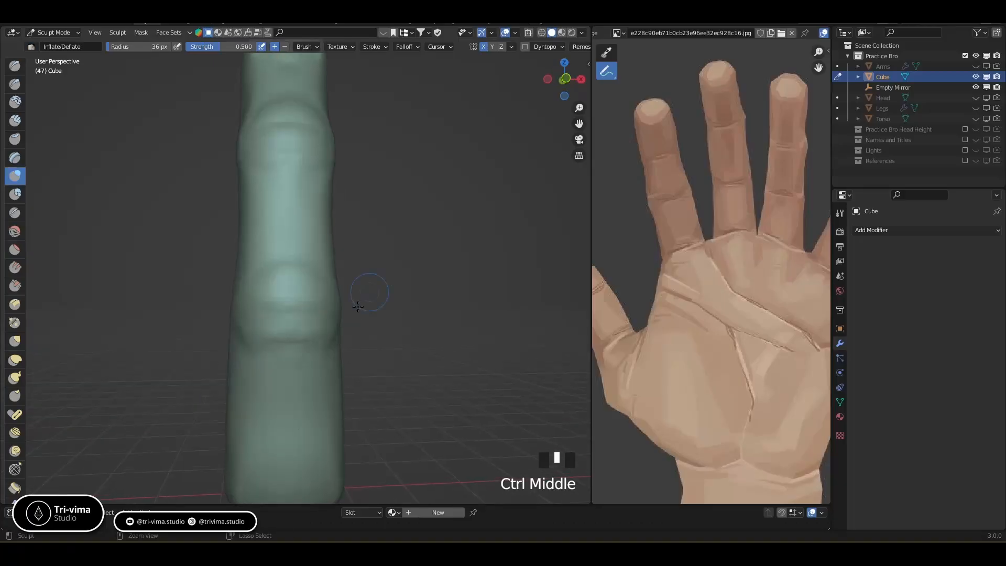
left_click(15, 101)
left_click(15, 120)
mouse_move(260, 347)
left_mouse_down()
mouse_move(314, 347)
mouse_move(300, 348)
left_mouse_up()
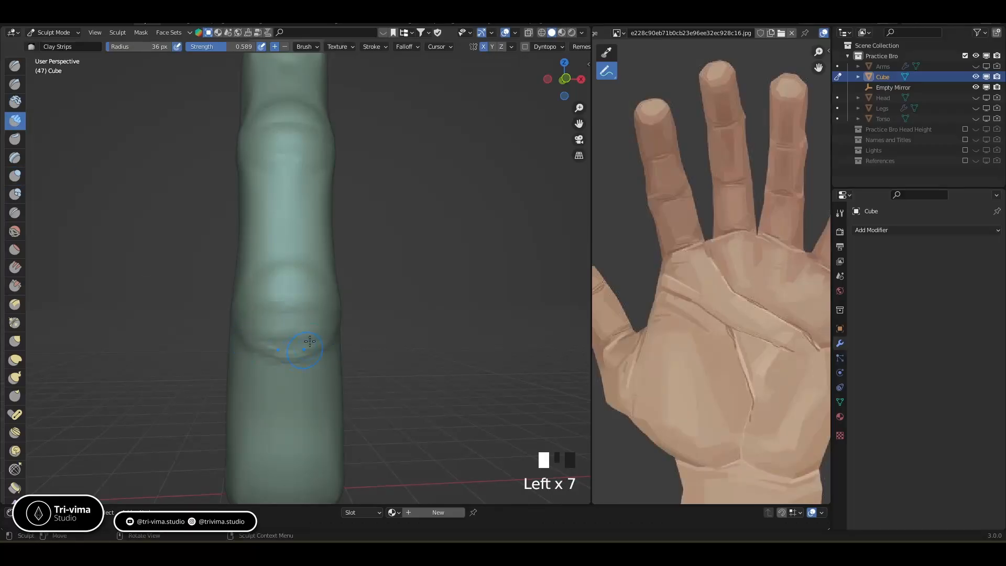
Bring the back-of-hand reference drawing into view and activate the Sample tool in the image editor.
middle_click_drag(672, 232, 718, 231)
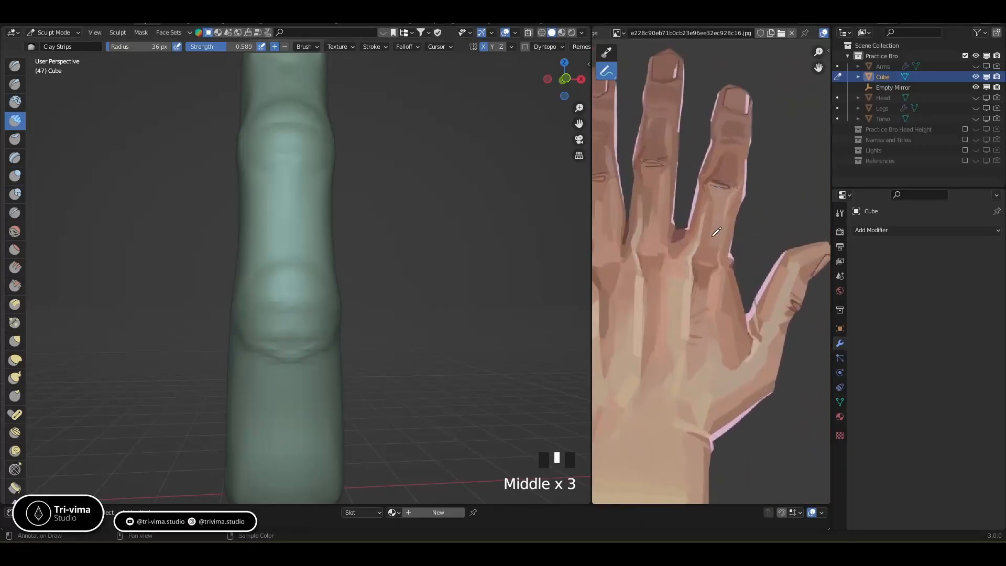
left_click(716, 190, "ctrl")
left_click(609, 52)
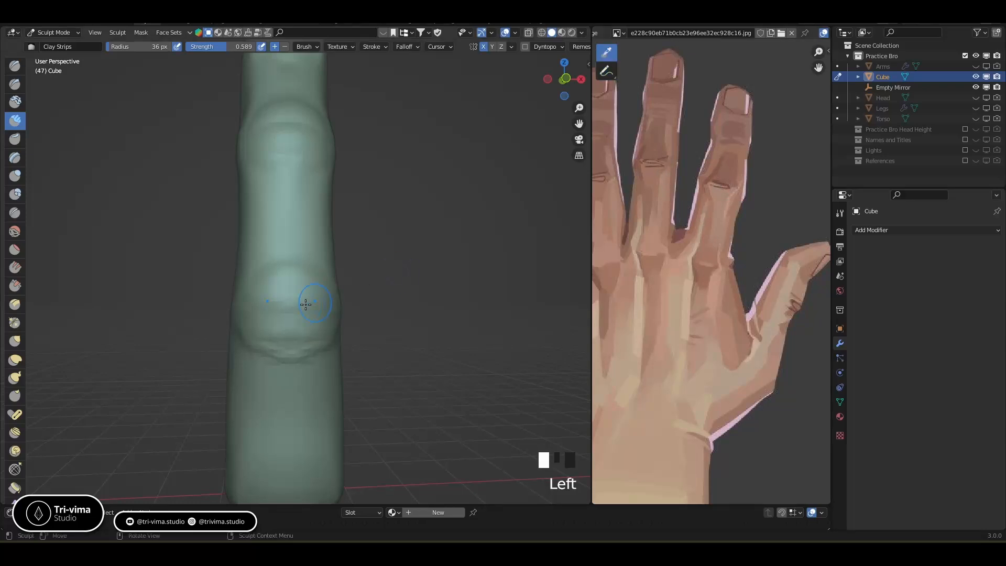
Build up wrinkle ridges across the lower knuckle with Clay Strips.
mouse_move(234, 321)
left_mouse_down()
mouse_move(293, 343)
mouse_move(320, 338)
mouse_move(305, 356)
mouse_move(265, 325)
mouse_move(292, 315)
mouse_move(258, 318)
mouse_move(296, 329)
mouse_move(294, 291)
left_mouse_up()
mouse_move(301, 288)
left_mouse_down()
mouse_move(265, 294)
mouse_move(296, 299)
mouse_move(262, 294)
left_mouse_up()
left_click_drag(262, 290, 297, 277)
mouse_move(297, 277)
left_mouse_down()
mouse_move(254, 285)
mouse_move(290, 262)
mouse_move(290, 275)
left_mouse_up()
mouse_move(288, 275)
left_mouse_down()
mouse_move(296, 249)
mouse_move(265, 283)
mouse_move(306, 272)
left_mouse_up()
Smooth the wrinkle ridges and the fold beneath the lower knuckle.
left_click_drag(306, 275, 262, 293, "shift")
left_click_drag(247, 337, 293, 314, "shift")
mouse_move(293, 309)
left_mouse_down("shift")
mouse_move(315, 297)
mouse_move(235, 323)
mouse_move(289, 330)
left_mouse_up("shift")
mouse_move(288, 333)
left_mouse_down("shift")
mouse_move(323, 341)
mouse_move(250, 341)
mouse_move(293, 351)
left_mouse_up("shift")
mouse_move(293, 349)
left_mouse_down("shift")
mouse_move(235, 334)
mouse_move(251, 355)
left_mouse_up("shift")
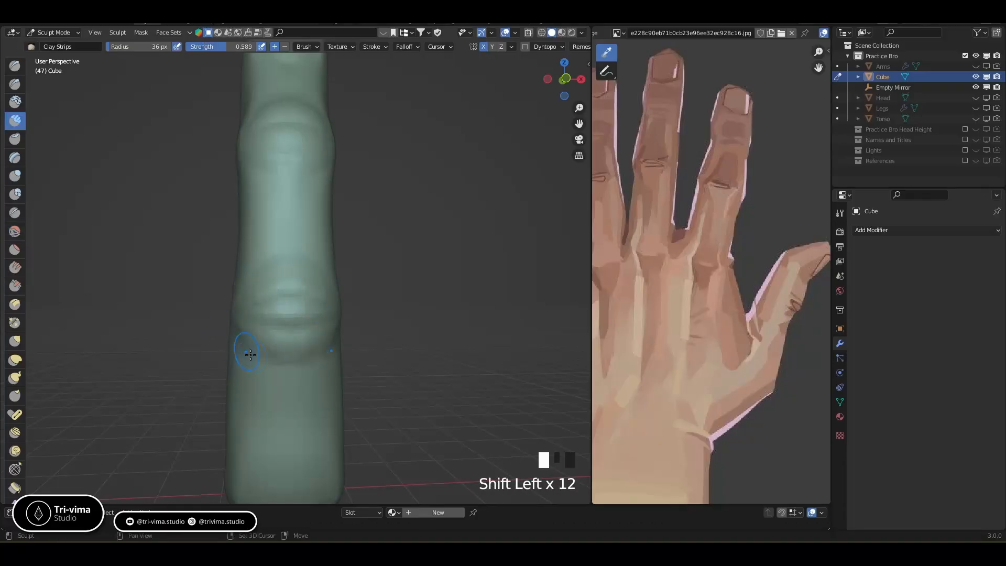
Carve creases across the lower knuckle and around its sides with Draw Sharp at 36 px radius.
left_click(14, 83)
left_click_drag(247, 308, 294, 330)
middle_click_drag(294, 330, 347, 305)
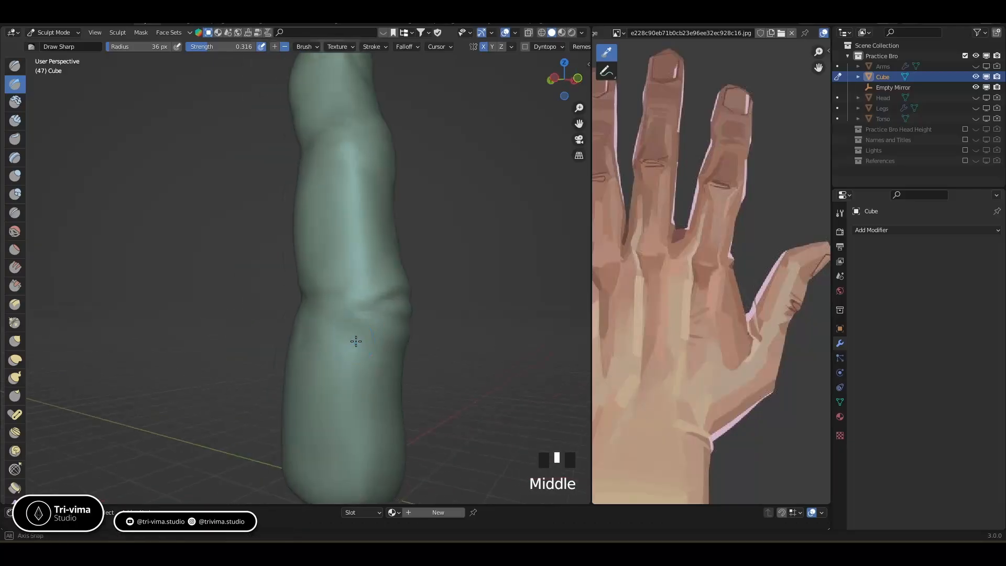
left_click_drag(348, 305, 400, 322)
mouse_move(400, 322)
middle_mouse_down()
mouse_move(285, 336)
mouse_move(269, 299)
middle_mouse_up()
left_click_drag(270, 299, 296, 298)
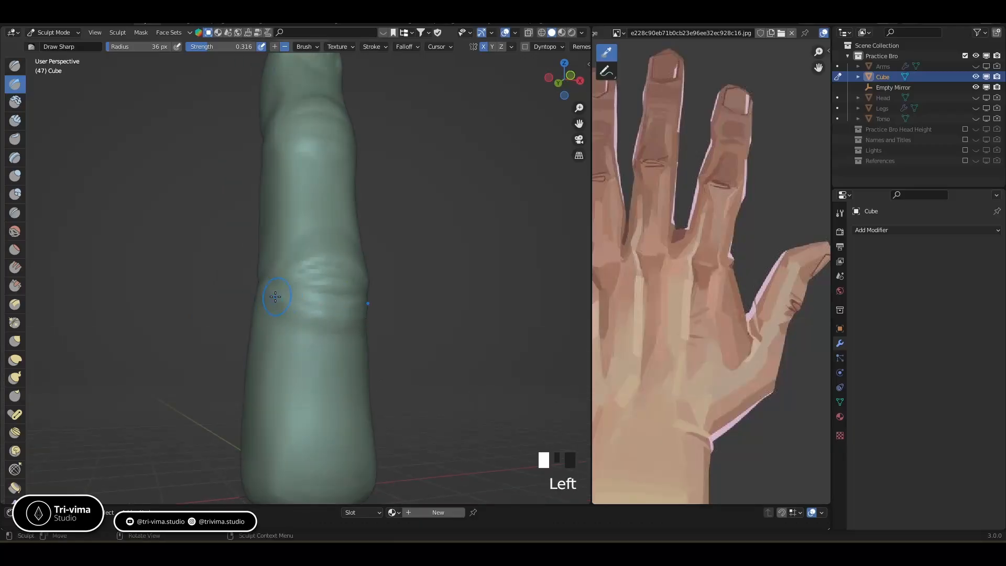
Deepen the creases across the front of the lower knuckle with Draw Sharp and soften their edges.
middle_click_drag(274, 292, 269, 309)
mouse_move(241, 327)
left_mouse_down()
mouse_move(294, 304)
mouse_move(282, 301)
mouse_move(287, 309)
left_mouse_up()
left_click_drag(289, 307, 301, 293, "shift")
mouse_move(241, 326)
left_mouse_down()
mouse_move(308, 309)
mouse_move(285, 346)
mouse_move(304, 340)
left_mouse_up()
mouse_move(267, 343)
left_mouse_down("ctrl")
mouse_move(296, 340)
mouse_move(287, 345)
left_mouse_up("ctrl")
mouse_move(293, 349)
left_mouse_down("shift")
mouse_move(275, 344)
mouse_move(300, 345)
left_mouse_up("shift")
left_click_drag(258, 343, 302, 348)
mouse_move(283, 350)
left_mouse_down("shift")
mouse_move(310, 341)
mouse_move(280, 340)
left_mouse_up("shift")
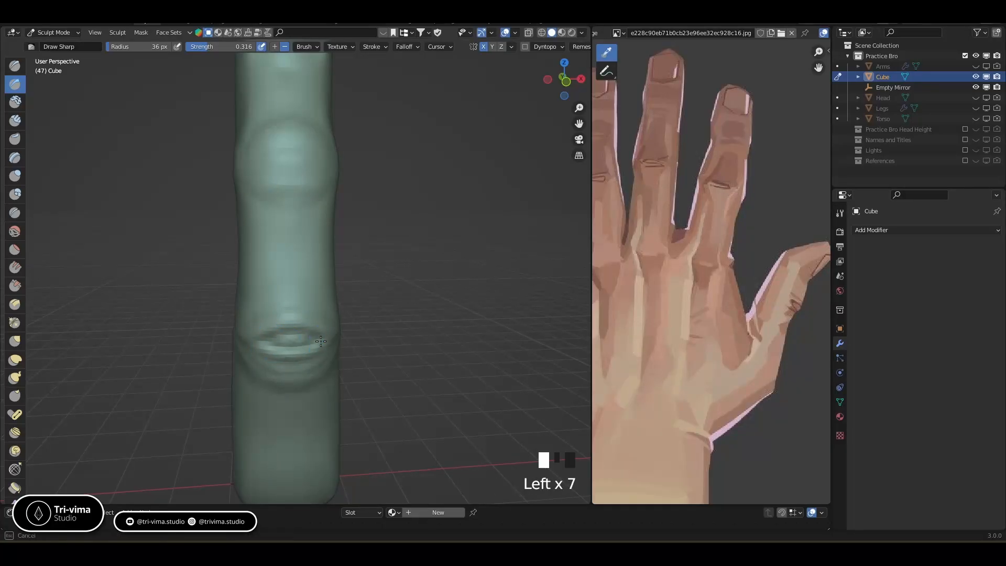
Raise a fold between the lower knuckle's creases with inverted Draw Sharp and remesh the finger.
mouse_move(275, 342)
left_mouse_down("ctrl")
mouse_move(333, 332)
mouse_move(259, 332)
mouse_move(285, 325)
left_mouse_up("ctrl")
key("ctrl+r")
Smooth the lower knuckle's creases across the front and along the side.
left_click_drag(289, 330, 309, 343, "shift")
mouse_move(278, 356)
left_mouse_down("shift")
mouse_move(300, 360)
mouse_move(273, 345)
left_mouse_up("shift")
left_click_drag(274, 347, 293, 341, "shift")
middle_click_drag(293, 340, 347, 330)
left_click_drag(330, 361, 336, 364, "shift")
left_click_drag(325, 309, 340, 309, "shift")
mouse_move(340, 312)
middle_mouse_down()
mouse_move(305, 334)
mouse_move(277, 335)
middle_mouse_up()
Raise a ridge above the lower knuckle, carve a crease under it, and smooth the folds.
left_click_drag(269, 324, 341, 310, "ctrl")
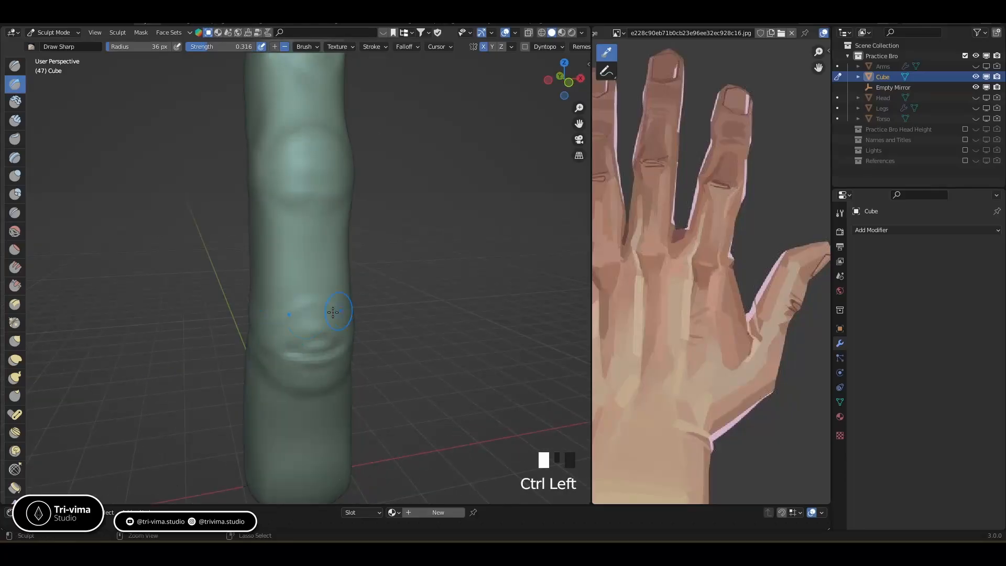
mouse_move(269, 332)
left_mouse_down()
mouse_move(334, 323)
mouse_move(292, 314)
mouse_move(280, 341)
mouse_move(293, 332)
left_mouse_up()
mouse_move(278, 348)
left_mouse_down("shift")
mouse_move(307, 330)
mouse_move(277, 351)
left_mouse_up("shift")
left_click_drag(272, 346, 281, 359, "shift")
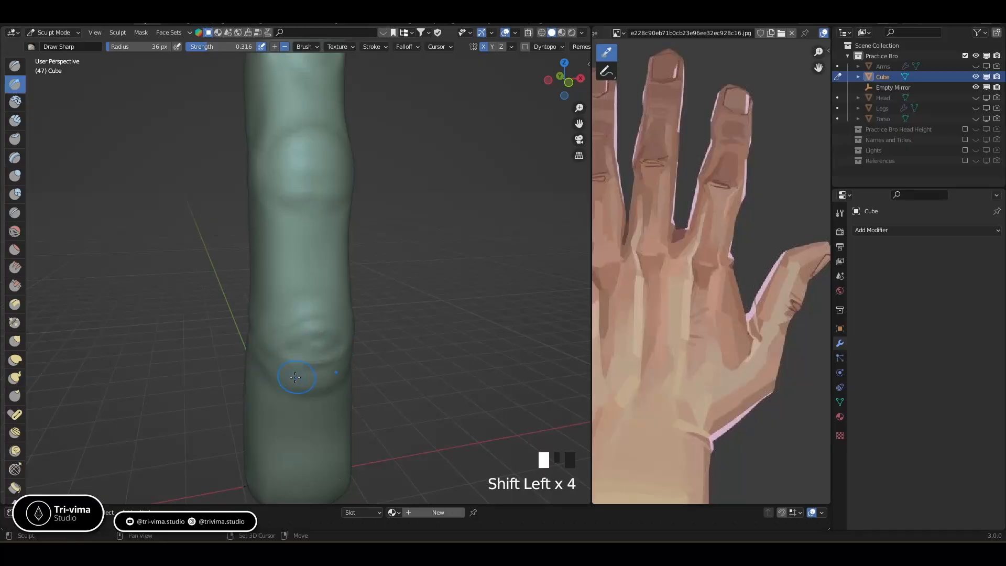
Smooth the sides of the lower knuckle into the neighbouring segments.
middle_click_drag(280, 359, 319, 341)
left_click_drag(320, 341, 320, 314, "shift")
mouse_move(355, 343)
left_mouse_down("shift")
mouse_move(314, 299)
mouse_move(332, 287)
left_mouse_up("shift")
middle_click_drag(332, 287, 288, 342)
mouse_move(288, 342)
left_mouse_down("shift")
mouse_move(264, 335)
mouse_move(278, 328)
left_mouse_up("shift")
left_click_drag(278, 329, 271, 326, "shift")
Carve a series of creases across the upper knuckle with Draw Sharp.
mouse_move(231, 213)
left_mouse_down()
mouse_move(280, 216)
mouse_move(271, 181)
left_mouse_up()
left_click_drag(271, 180, 286, 189)
left_click_drag(244, 191, 276, 193)
mouse_move(276, 193)
left_mouse_down()
mouse_move(247, 187)
mouse_move(273, 184)
left_mouse_up()
left_click_drag(249, 192, 278, 194)
mouse_move(251, 192)
left_mouse_down()
mouse_move(280, 193)
mouse_move(263, 175)
mouse_move(294, 185)
mouse_move(260, 189)
left_mouse_up()
left_click_drag(260, 193, 288, 187)
left_click_drag(261, 195, 295, 193)
left_click_drag(288, 196, 271, 206)
Smooth the upper knuckle's creases and the skin around them.
left_click_drag(268, 204, 275, 203, "shift")
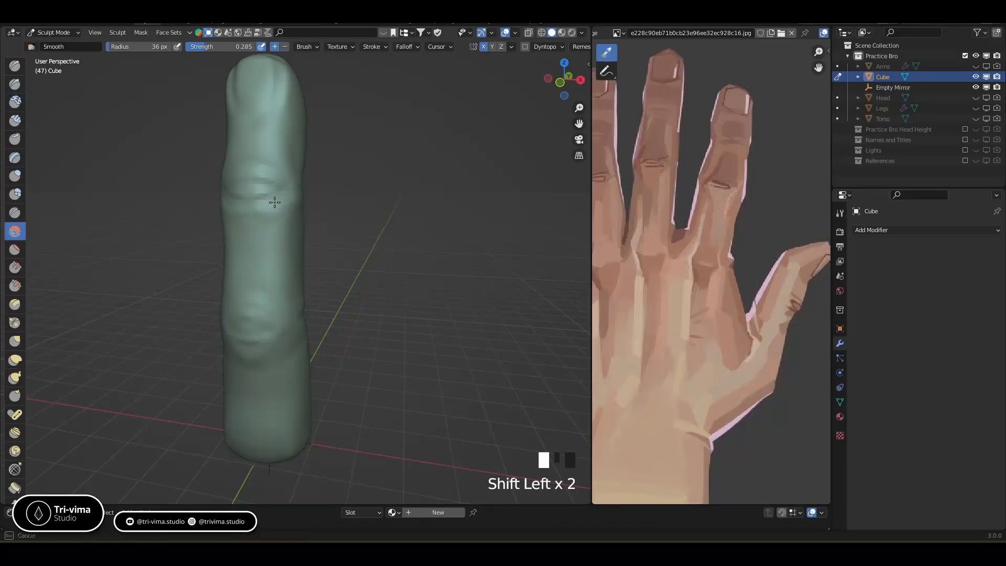
left_click_drag(245, 159, 268, 195, "shift")
left_click_drag(268, 201, 280, 215, "shift")
mouse_move(279, 216)
left_mouse_down("shift")
mouse_move(271, 220)
mouse_move(267, 207)
left_mouse_up("shift")
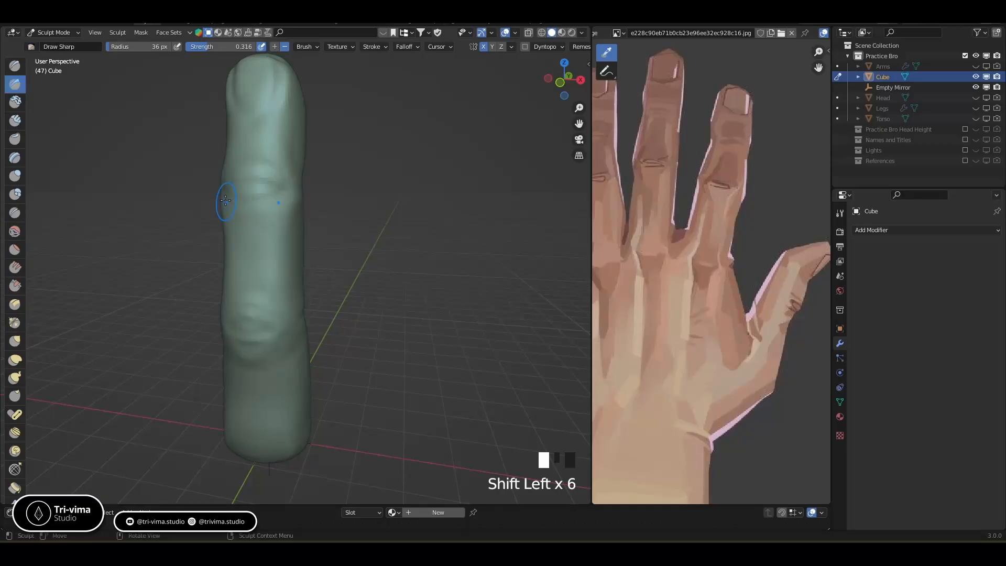
Build up skin folds across the upper knuckle with Clay Strips at 36 px radius.
left_click(15, 120)
left_click_drag(241, 205, 275, 196)
mouse_move(253, 198)
left_mouse_down()
mouse_move(283, 191)
mouse_move(272, 203)
mouse_move(259, 190)
left_mouse_up()
left_click_drag(242, 195, 265, 191)
left_click_drag(244, 193, 266, 187)
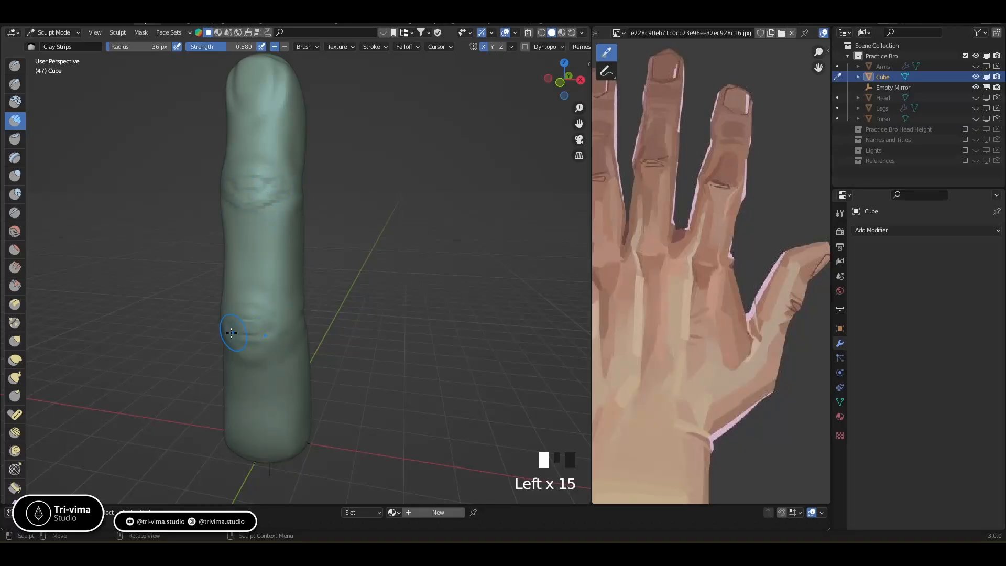
Add skin folds across the lower knuckle with Clay Strips, smooth them, and undo the last strokes.
left_click_drag(273, 334, 237, 316)
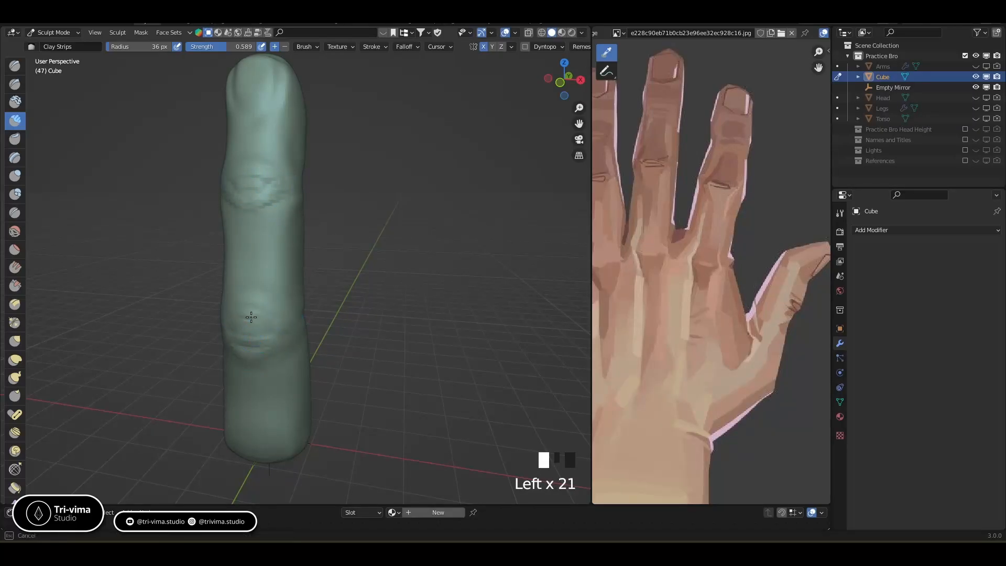
left_click_drag(265, 305, 247, 365, "shift")
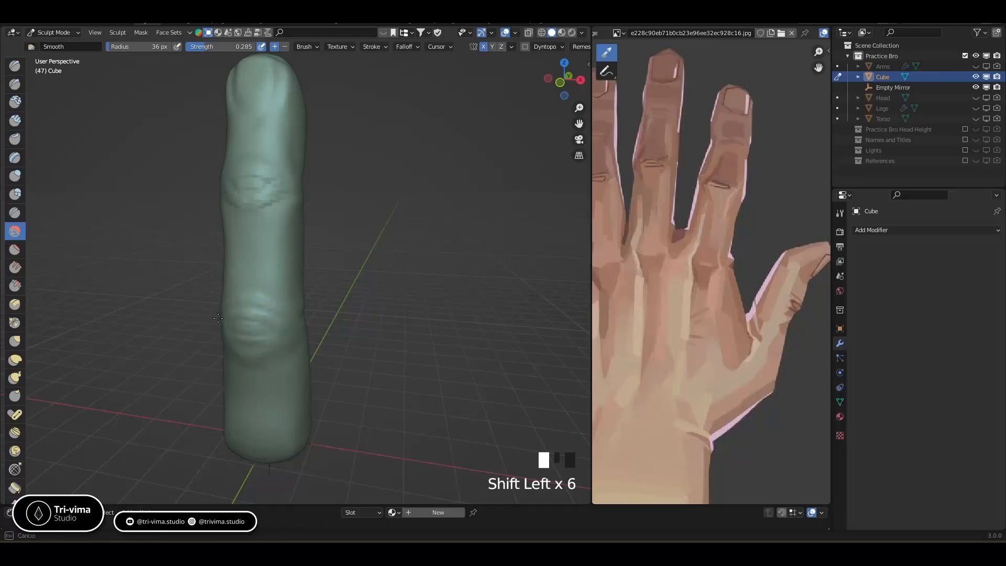
left_click_drag(262, 334, 260, 346, "shift")
mouse_move(277, 394)
middle_mouse_down()
mouse_move(316, 337)
mouse_move(292, 310)
middle_mouse_up()
key("ctrl+z")
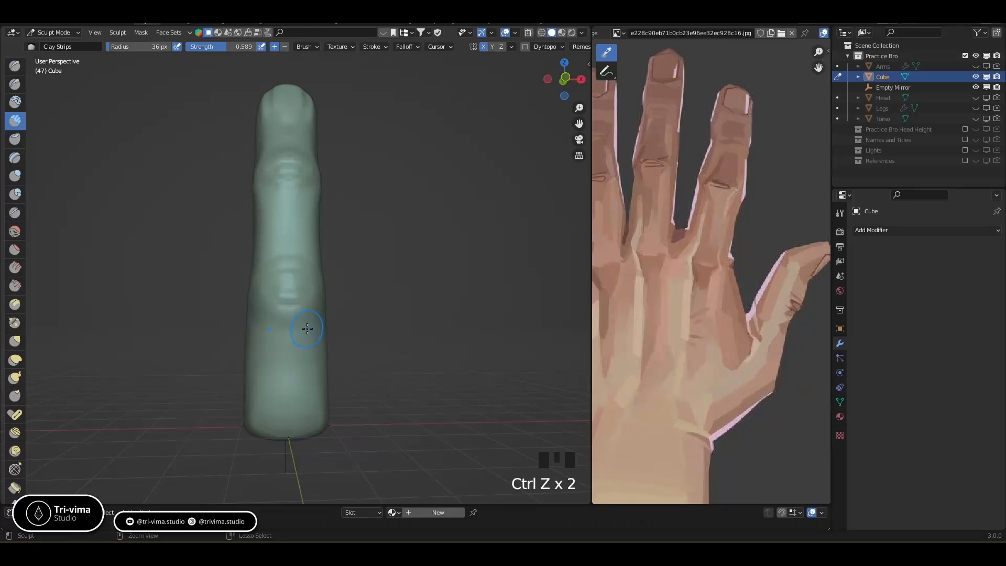
Add a fold along the lower edge of the lower knuckle with Clay Strips.
middle_click_drag(285, 306, 279, 325)
middle_click_drag(278, 325, 275, 303, "ctrl")
mouse_move(248, 332)
left_mouse_down()
mouse_move(259, 322)
mouse_move(267, 338)
left_mouse_up()
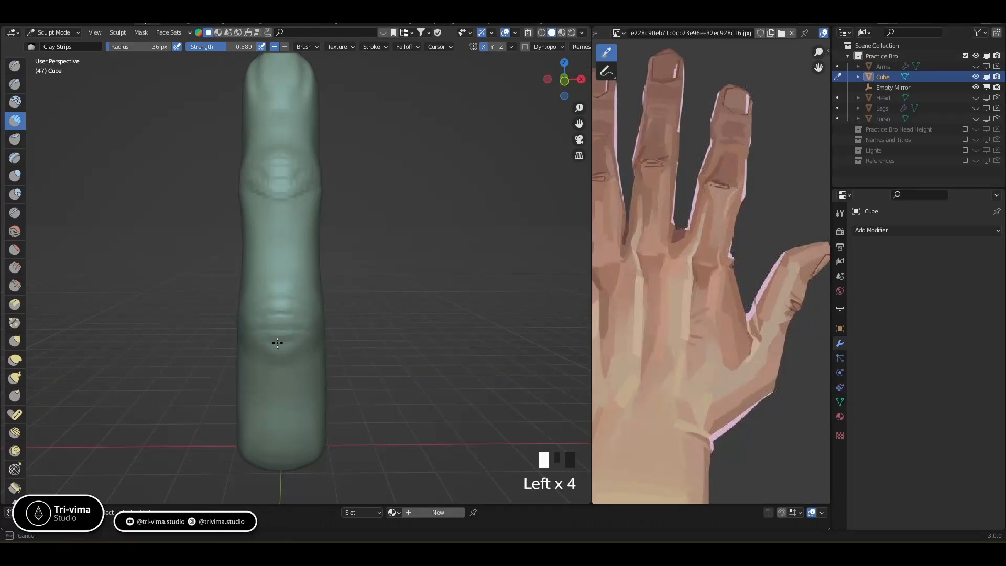
Build up the back of the finger's base segment with lengthwise Clay Strips strokes at 71 px radius.
mouse_move(297, 404)
left_mouse_down()
mouse_move(270, 373)
mouse_move(290, 411)
left_mouse_up()
key("bracketright")
key("bracketright")
key("bracketright")
key("bracketright")
key("bracketright")
key("bracketright")
key("bracketright")
key("bracketright")
key("bracketright")
key("bracketright")
key("bracketright")
left_click_drag(272, 362, 278, 418)
left_click_drag(257, 367, 266, 409)
left_click_drag(265, 364, 271, 411)
mouse_move(272, 367)
left_mouse_down()
mouse_move(280, 408)
mouse_move(270, 414)
mouse_move(268, 401)
mouse_move(271, 414)
left_mouse_up()
left_click_drag(280, 367, 280, 424)
left_click_drag(255, 341, 252, 372)
Smooth the built-up base segment along its side and bottom end.
middle_click_drag(252, 378, 265, 348)
left_click_drag(265, 348, 299, 410)
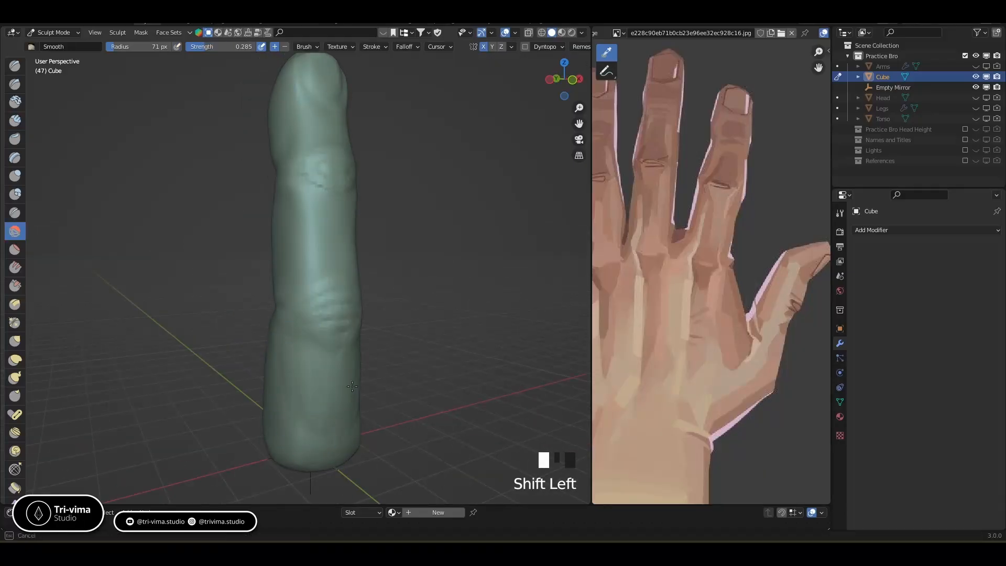
left_click_drag(312, 448, 314, 443, "shift")
Build up the finger's side around both joints with Clay Strips and smooth the transitions.
mouse_move(390, 335)
middle_mouse_down()
mouse_move(241, 350)
mouse_move(262, 339)
middle_mouse_up()
mouse_move(219, 220)
left_mouse_down()
mouse_move(236, 188)
mouse_move(247, 191)
left_mouse_up()
mouse_move(233, 198)
left_mouse_down()
mouse_move(253, 193)
mouse_move(242, 189)
left_mouse_up()
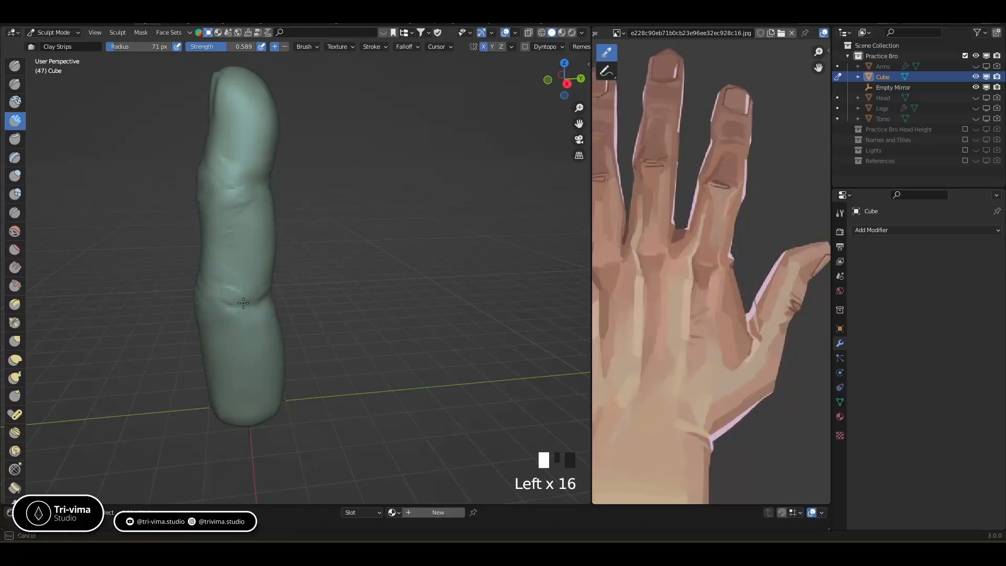
mouse_move(215, 335)
left_mouse_down()
mouse_move(223, 325)
mouse_move(229, 352)
mouse_move(234, 314)
mouse_move(211, 269)
mouse_move(228, 226)
left_mouse_up()
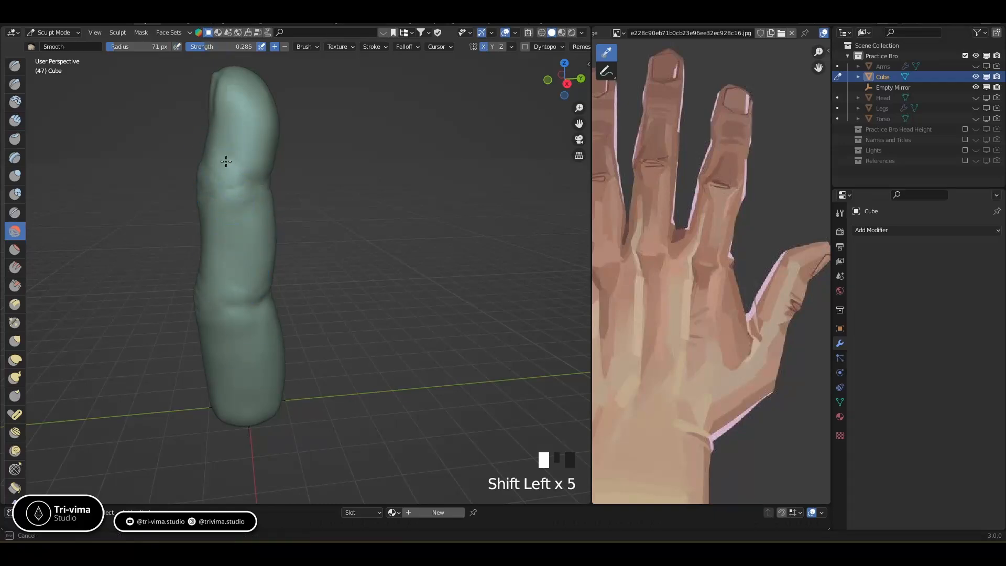
Build up the upper knuckle and the back of the middle segment with Clay Strips.
middle_click_drag(243, 202, 293, 231)
left_click_drag(266, 211, 272, 185)
left_click_drag(240, 172, 268, 180)
left_click(246, 174)
left_click(268, 220)
left_click(272, 222)
left_click(274, 223)
left_click(278, 224)
left_click(279, 225)
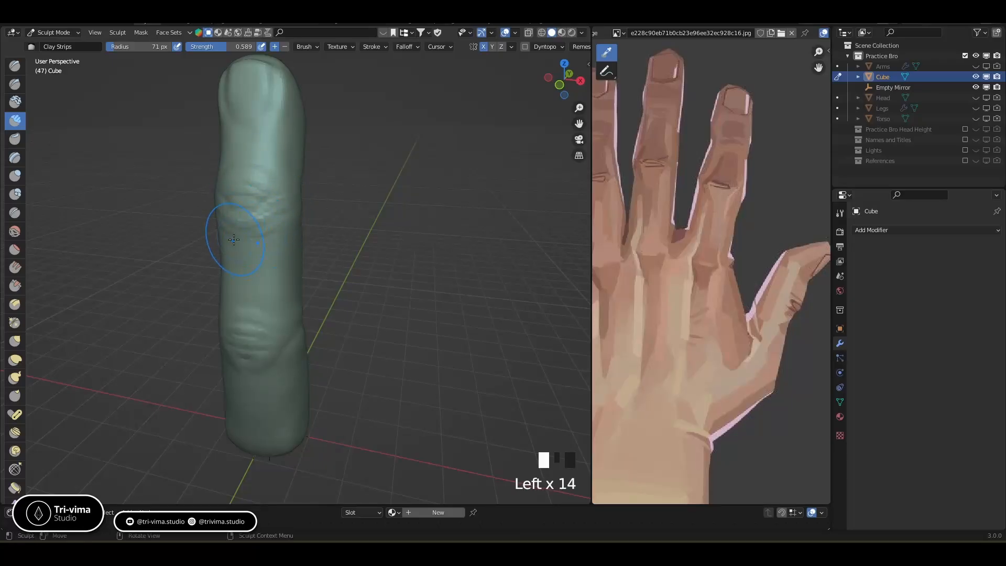
left_click_drag(270, 226, 266, 246)
left_click_drag(264, 283, 262, 305)
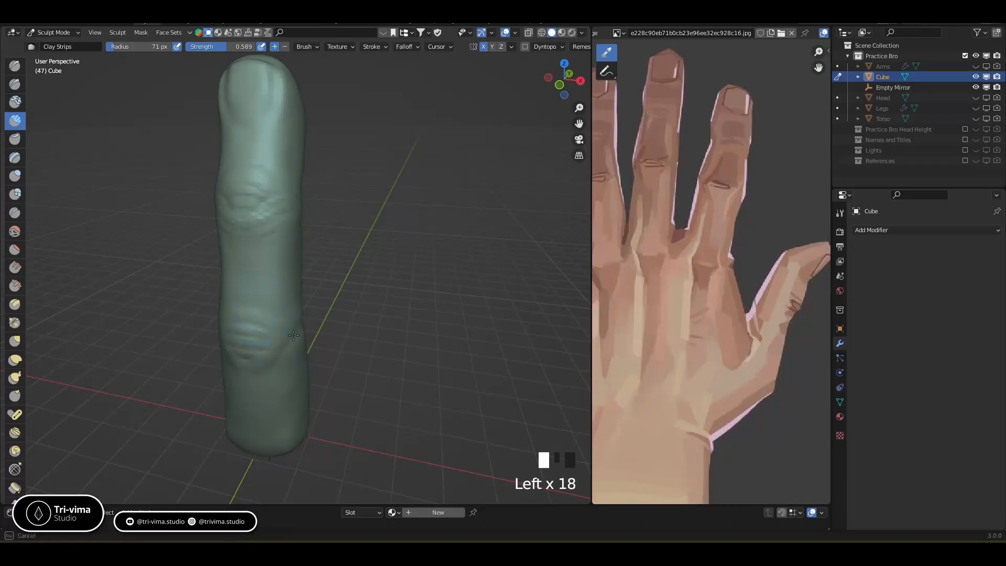
Smooth the built-up upper knuckle and the area between it and the fingernail.
left_click_drag(253, 229, 256, 209, "shift")
mouse_move(257, 210)
left_mouse_down("shift")
mouse_move(262, 189)
mouse_move(249, 162)
left_mouse_up("shift")
left_click_drag(246, 168, 242, 158, "shift")
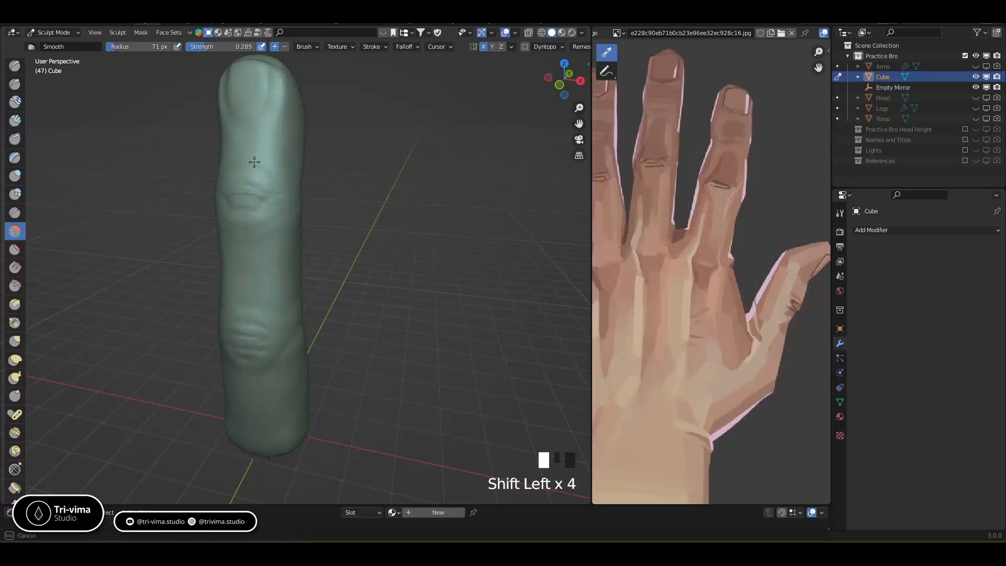
Build up the fingernail's surface and base with Clay Strips and smooth them.
mouse_move(262, 179)
middle_mouse_down()
mouse_move(330, 198)
mouse_move(261, 152)
middle_mouse_up()
left_click_drag(243, 122, 251, 111)
left_click_drag(251, 108, 242, 87, "shift")
left_click_drag(242, 87, 243, 91)
left_click_drag(242, 101, 245, 108, "shift")
left_click_drag(248, 109, 252, 103, "shift")
left_click_drag(254, 100, 260, 109, "shift")
middle_click_drag(328, 266, 383, 305)
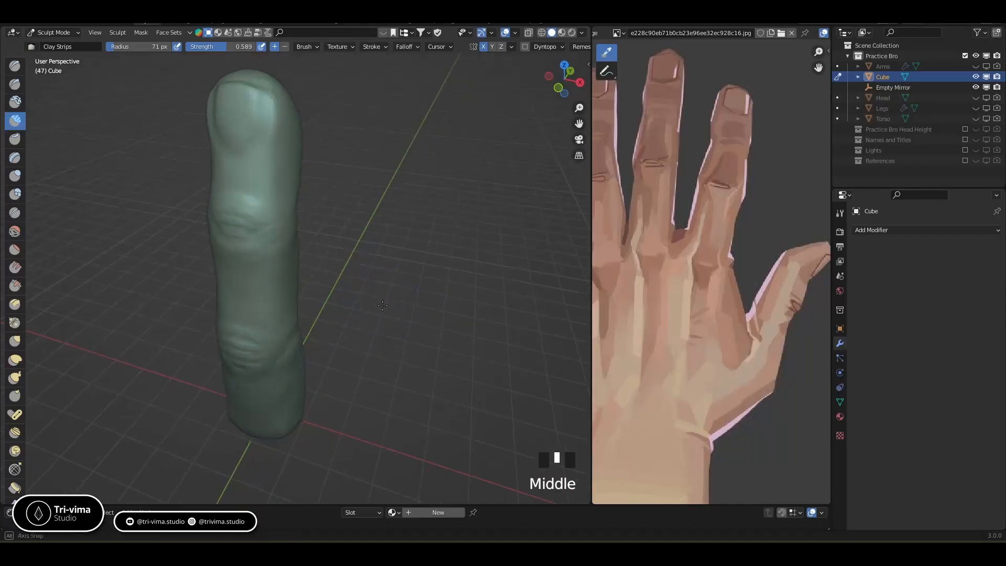
Build up the area between the fingernail and upper knuckle with Clay Strips, and smooth it and the adjoining side.
left_click_drag(235, 168, 252, 152)
mouse_move(252, 151)
left_mouse_down()
mouse_move(269, 137)
mouse_move(241, 160)
left_mouse_up()
left_click_drag(239, 160, 214, 163, "shift")
middle_click_drag(293, 189, 303, 190, "ctrl")
mouse_move(277, 183)
left_mouse_down("shift")
mouse_move(283, 177)
mouse_move(257, 191)
mouse_move(299, 197)
left_mouse_up("shift")
Reshape the palm-side creases at both finger joints using Elastic Deform with a 45 px radius.
mouse_move(298, 198)
middle_mouse_down()
mouse_move(342, 180)
mouse_move(396, 214)
mouse_move(444, 276)
mouse_move(504, 246)
mouse_move(363, 307)
mouse_move(481, 202)
middle_mouse_up()
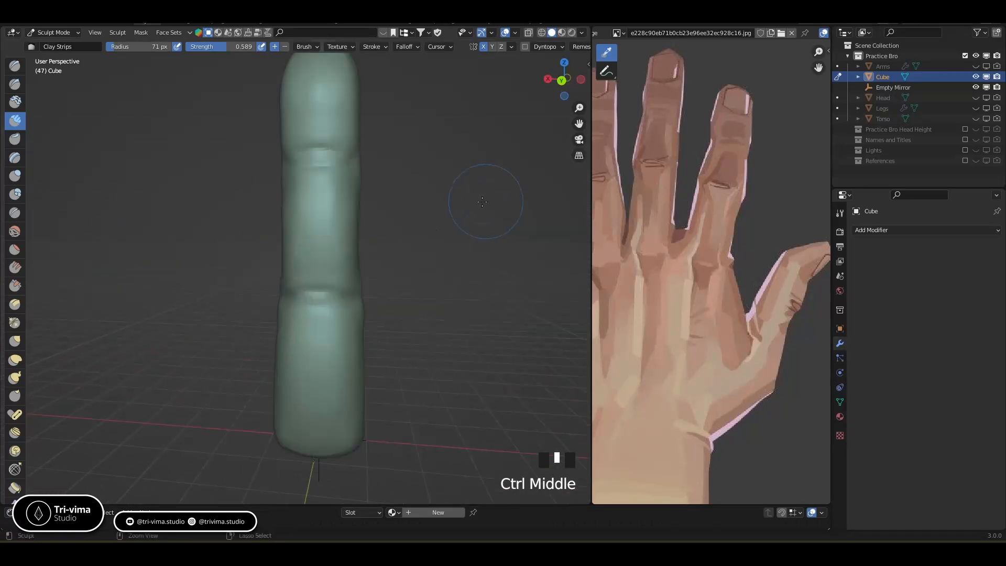
key("bracketleft")
key("bracketleft")
key("bracketleft")
key("bracketleft")
key("bracketleft")
key("bracketleft")
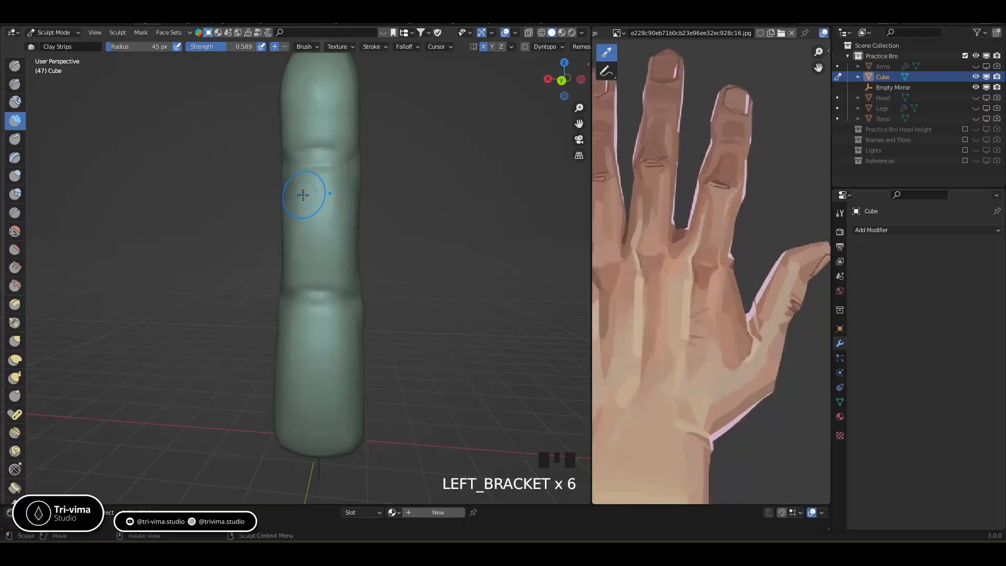
middle_click_drag(302, 183, 325, 211)
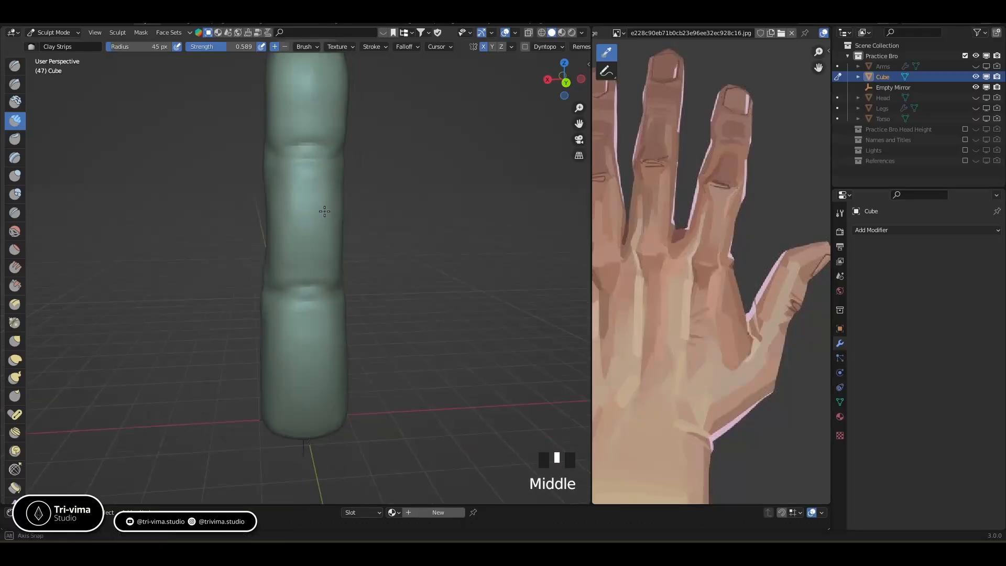
left_click(14, 362)
left_click_drag(303, 163, 300, 155)
left_click_drag(288, 297, 281, 295)
left_click_drag(287, 159, 285, 156)
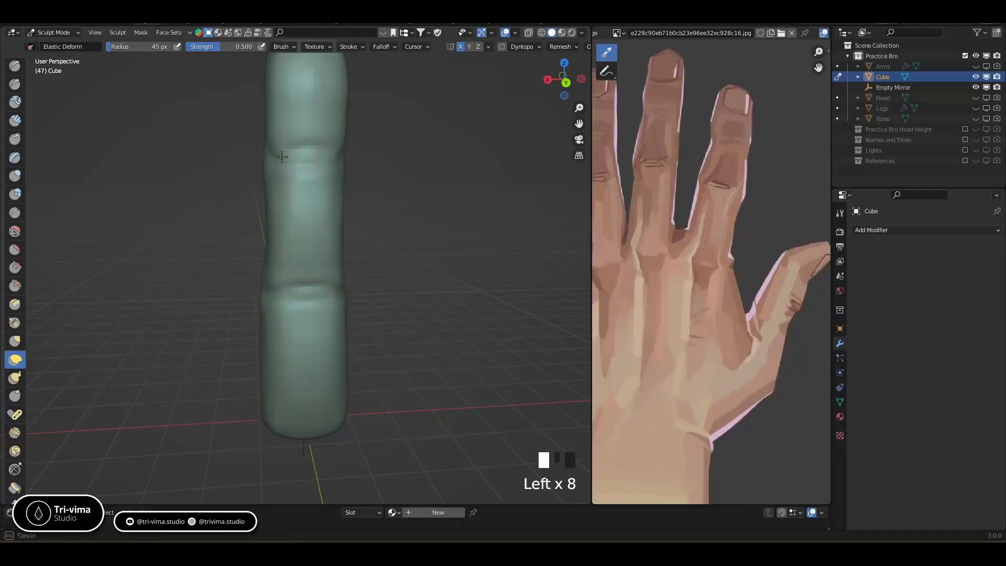
middle_click_drag(277, 161, 269, 158)
left_click_drag(270, 158, 267, 155)
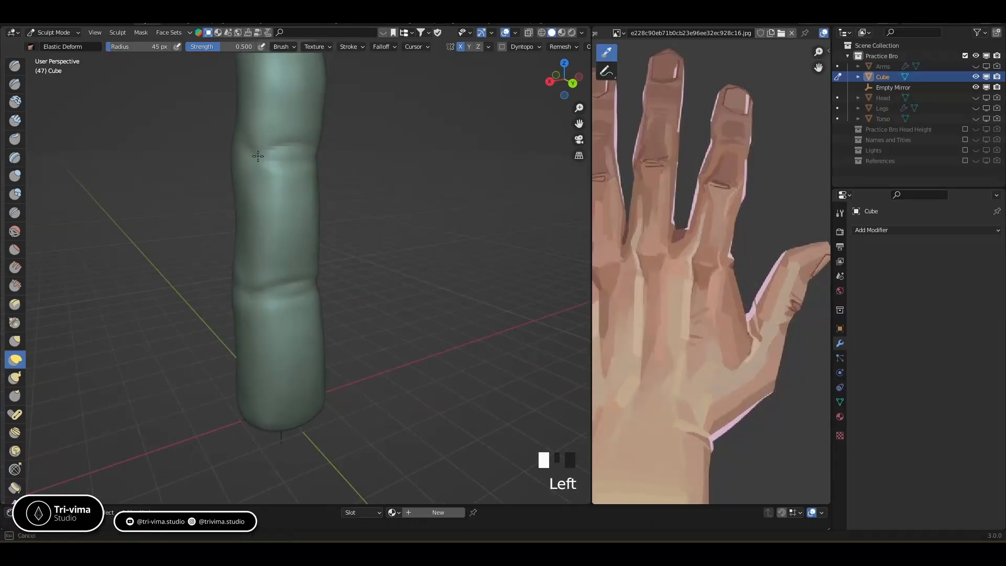
left_click_drag(285, 281, 270, 292)
Adjust the side ends of both palm-side creases with Elastic Deform.
middle_click_drag(321, 321, 204, 307)
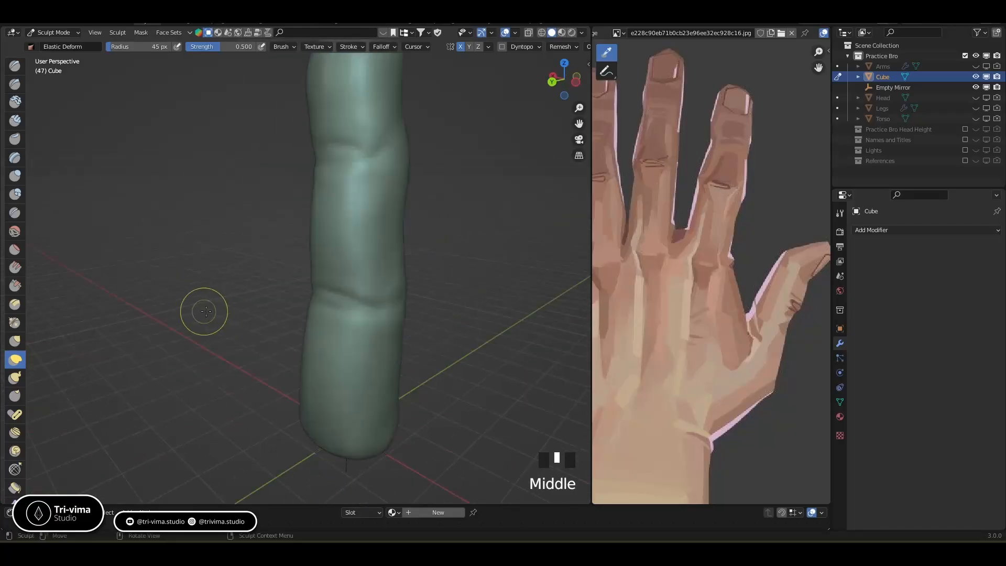
middle_click_drag(274, 308, 252, 309)
left_click_drag(327, 272, 327, 271)
left_click_drag(321, 328, 322, 330)
mouse_move(309, 139)
left_mouse_down()
mouse_move(332, 134)
mouse_move(325, 190)
left_mouse_up()
Set the Elastic Deform radius to 82 px and deform the palm side inward at both joint creases.
key("bracketright")
key("bracketright")
key("bracketright")
key("bracketright")
key("bracketright")
key("bracketright")
key("bracketright")
key("bracketright")
key("bracketright")
key("bracketright")
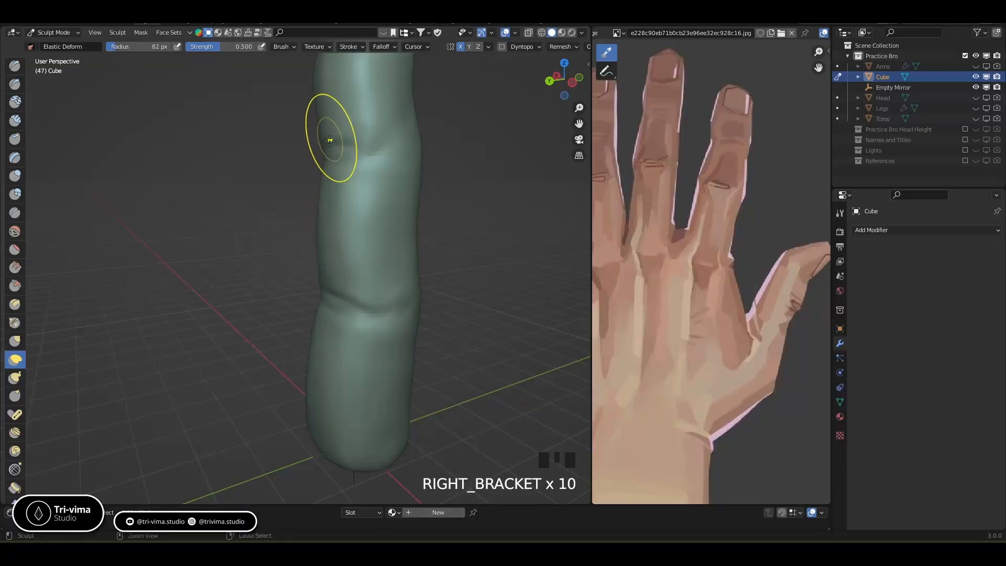
left_click_drag(330, 160, 348, 151, "ctrl")
left_click_drag(330, 299, 348, 292, "ctrl")
mouse_move(299, 231)
middle_mouse_down("ctrl")
mouse_move(286, 275)
mouse_move(325, 284)
middle_mouse_up("ctrl")
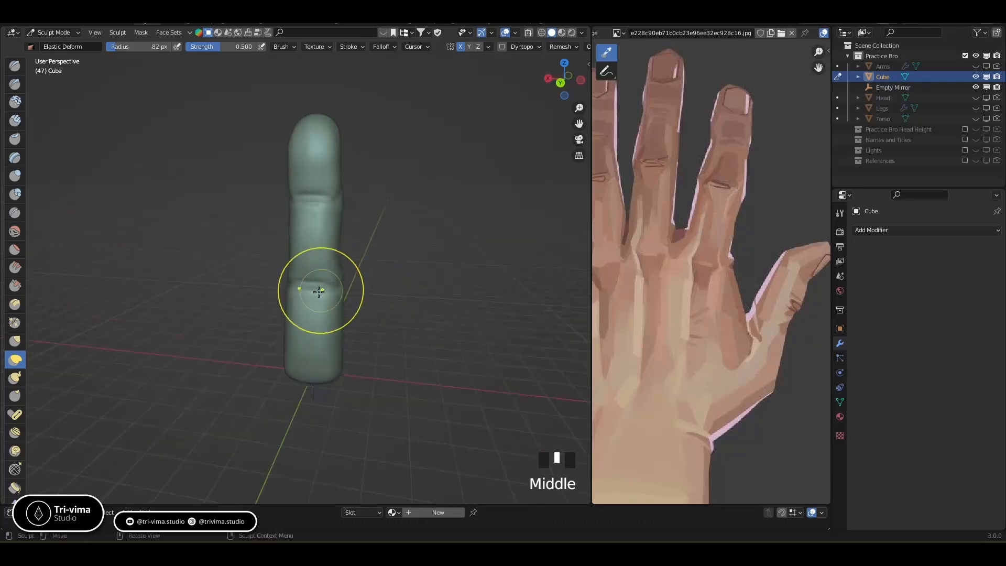
Reshape the finger pads around the lower and upper palm-side creases with Elastic Deform.
middle_click_drag(361, 313, 314, 265, "ctrl")
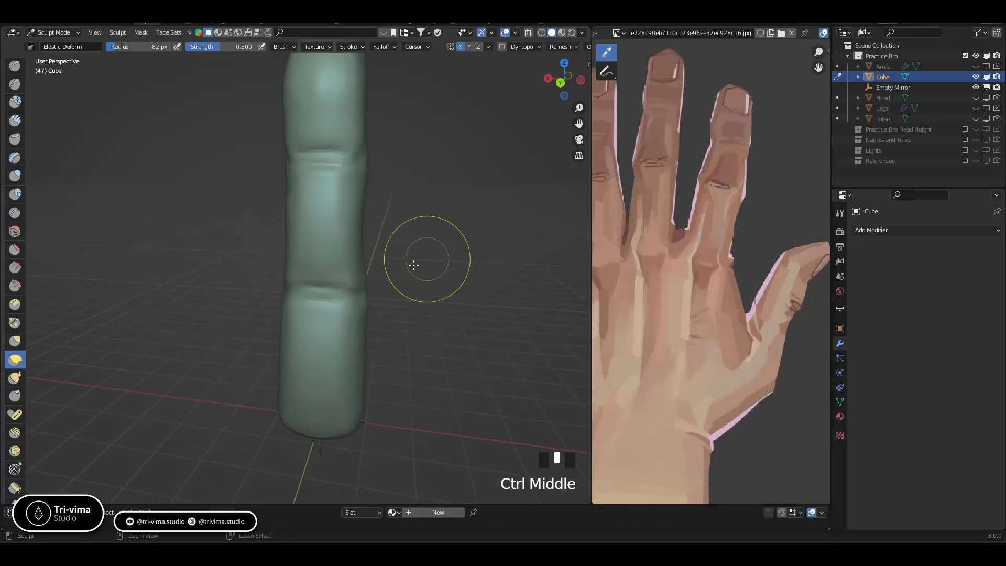
left_click(314, 271)
left_click_drag(314, 274, 309, 329)
left_click_drag(299, 326, 298, 289)
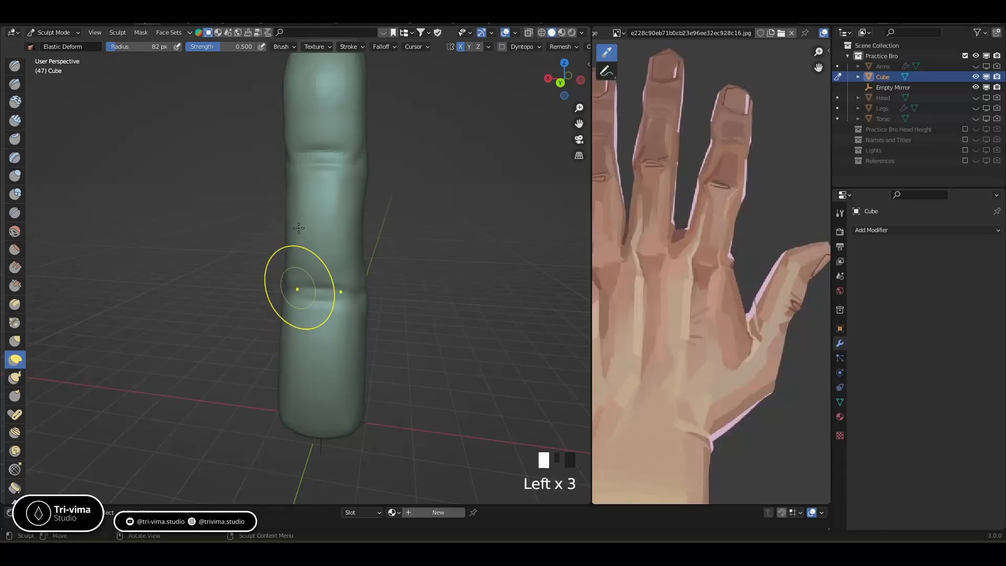
left_click_drag(316, 124, 324, 202)
middle_click_drag(327, 204, 291, 236)
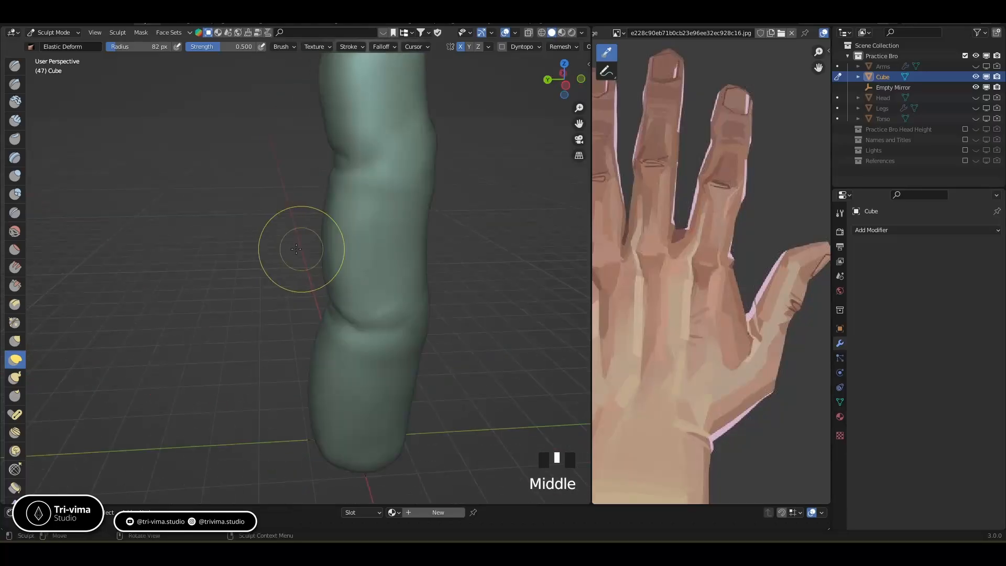
left_click_drag(368, 168, 369, 193)
middle_click_drag(385, 329, 359, 404)
left_click_drag(325, 461, 321, 386, "ctrl")
mouse_move(321, 386)
middle_mouse_down("ctrl")
mouse_move(314, 411)
mouse_move(332, 312)
mouse_move(343, 293)
mouse_move(362, 301)
middle_mouse_up("ctrl")
middle_click_drag(361, 301, 332, 278)
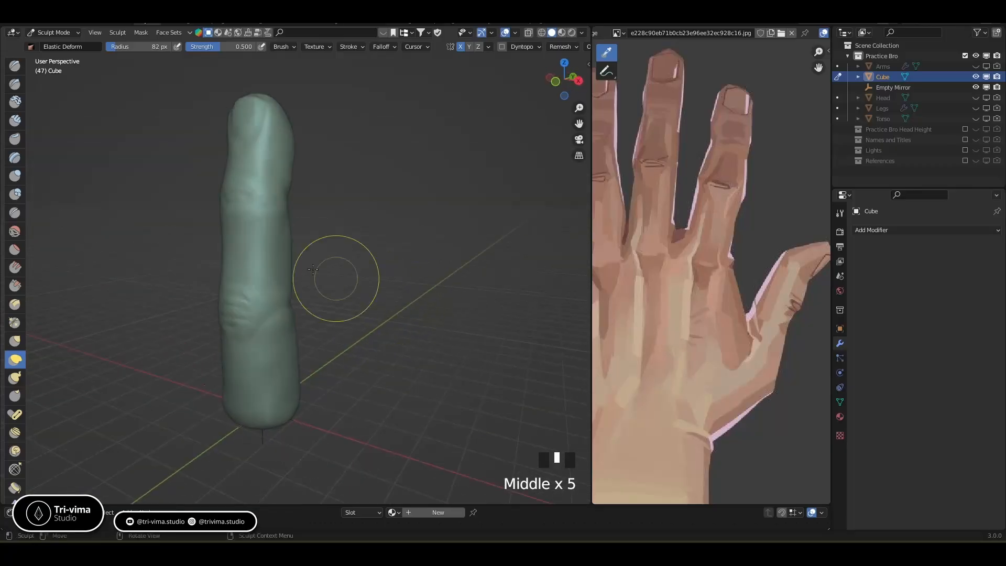
Check the finger in Object Mode, return to Sculpt Mode and smooth the surface beside the lower knuckle.
left_click(57, 37)
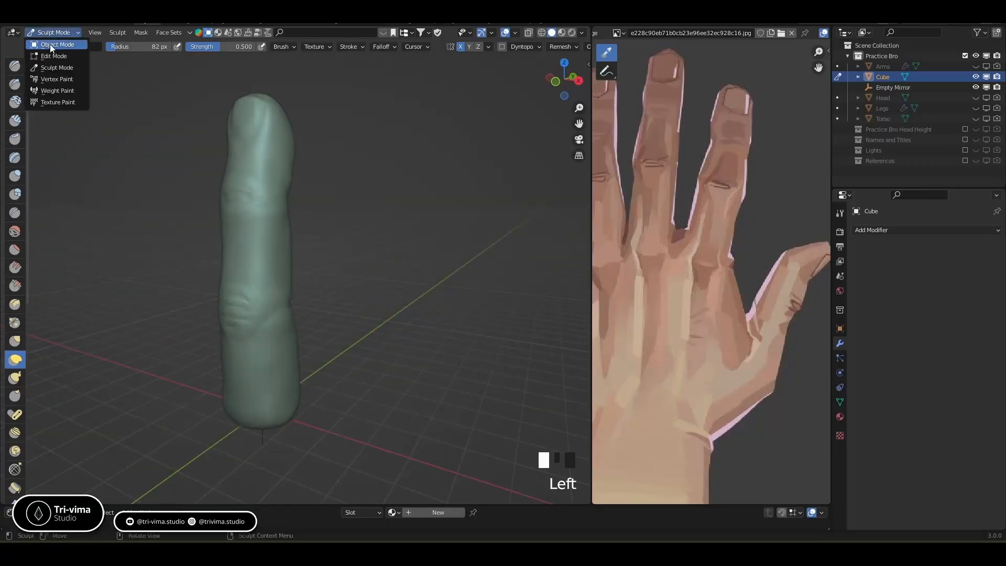
left_click(52, 42)
middle_click_drag(435, 340, 356, 293, "ctrl")
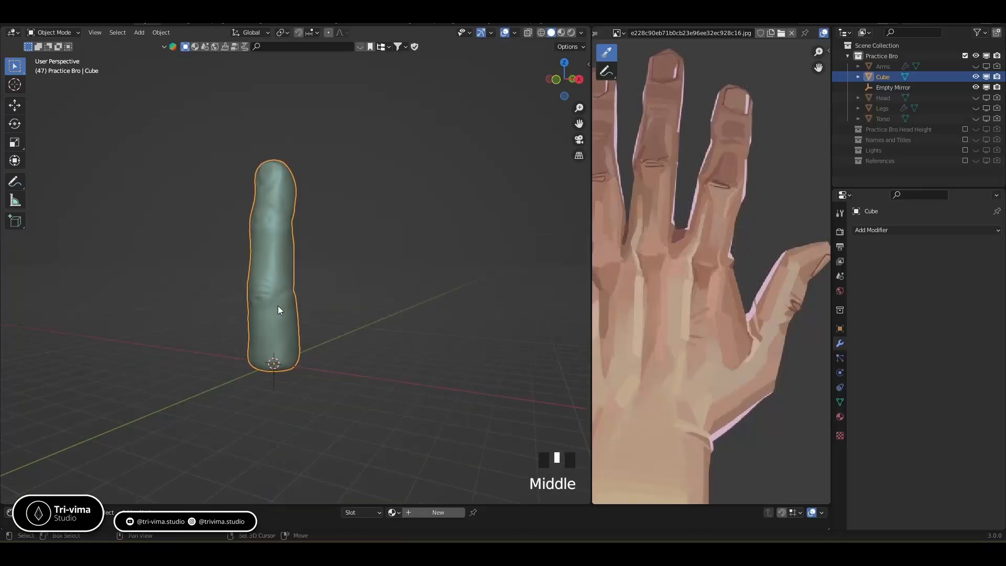
middle_click_drag(289, 308, 323, 302, "ctrl")
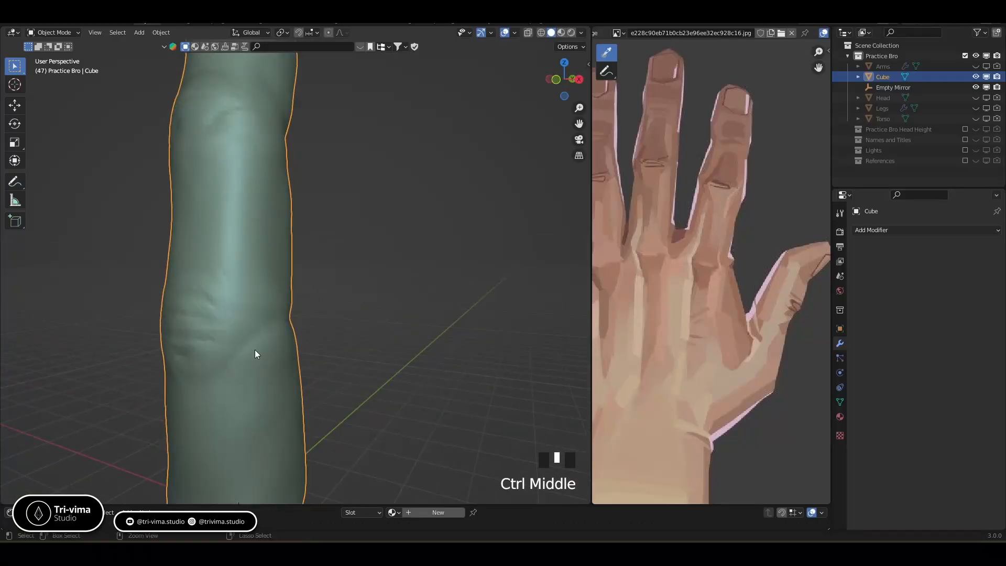
key("ctrl+Tab")
key("ctrl+Tab")
left_click(207, 422)
mouse_move(236, 374)
left_mouse_down("shift")
mouse_move(250, 348)
mouse_move(242, 347)
left_mouse_up("shift")
left_click_drag(242, 348, 254, 345, "shift")
middle_click_drag(256, 346, 262, 320, "ctrl")
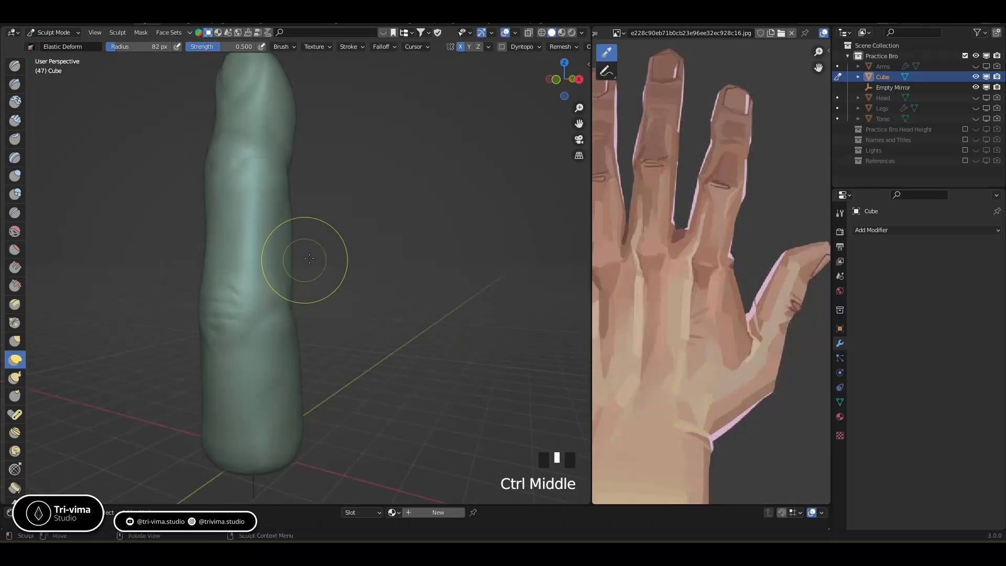
middle_click_drag(303, 251, 348, 281)
Switch the finger to Object Mode and unhide the Arms object.
key("ctrl+Tab")
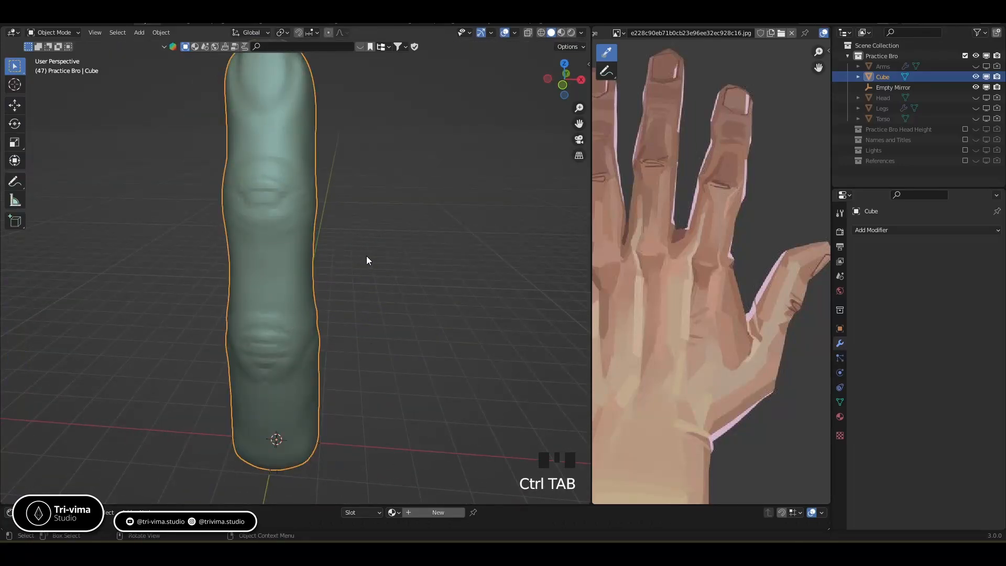
scroll(346, 251, "down", 3)
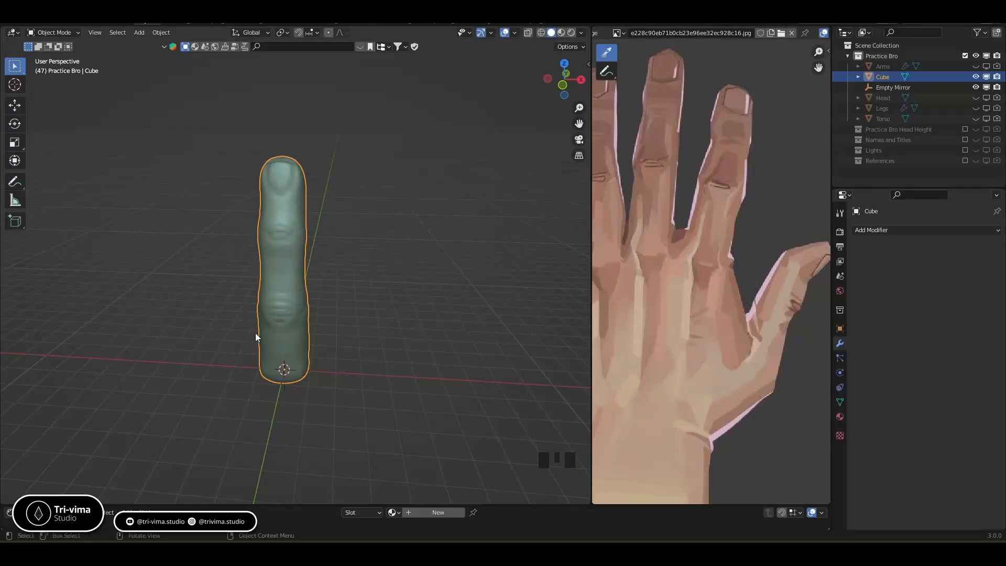
scroll(352, 278, "down", 4)
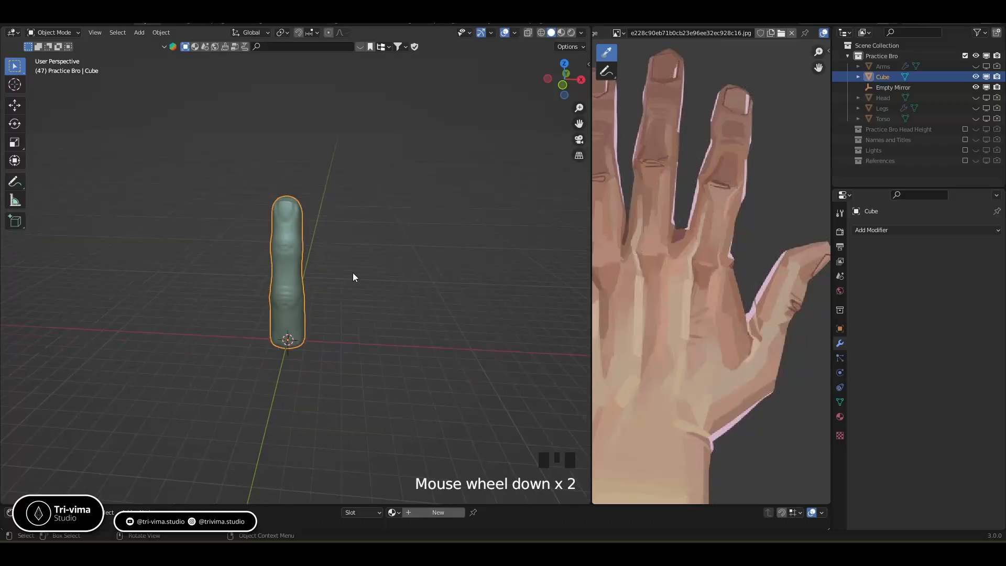
left_click(975, 66)
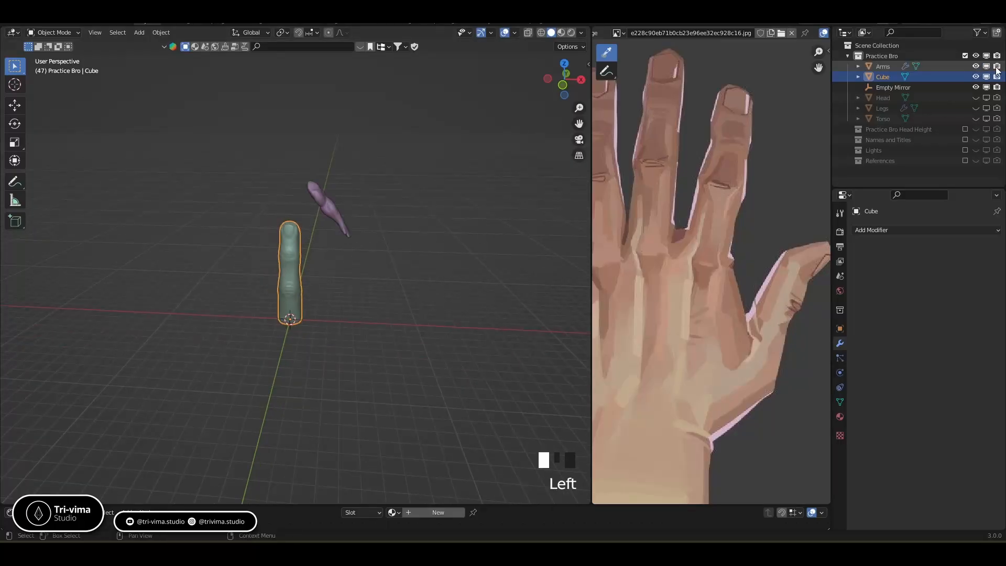
In front view, move the finger below the hand and rotate it so its tip points diagonally down, away from the arm.
scroll(272, 301, "up", 4)
left_click(283, 308)
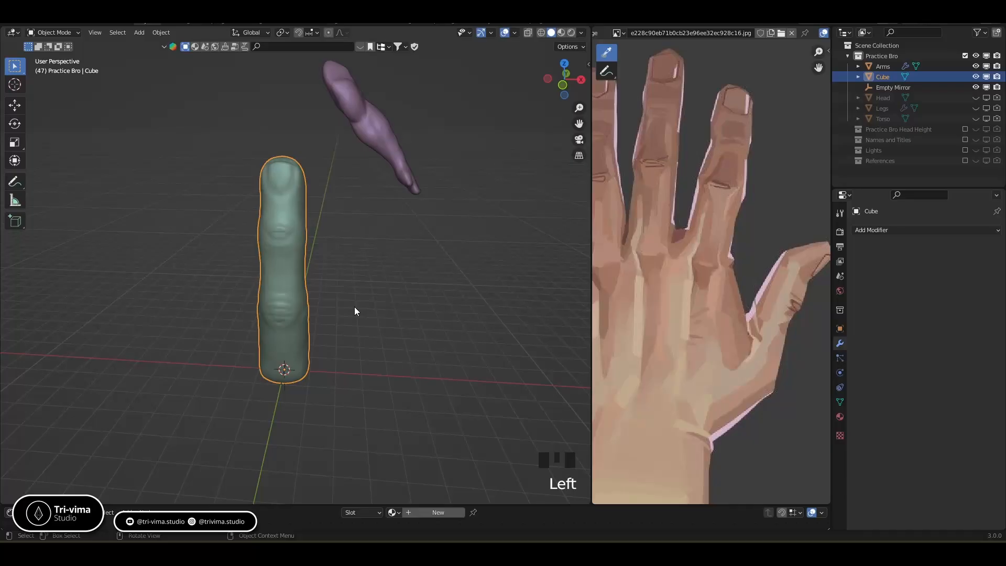
key("KP_1")
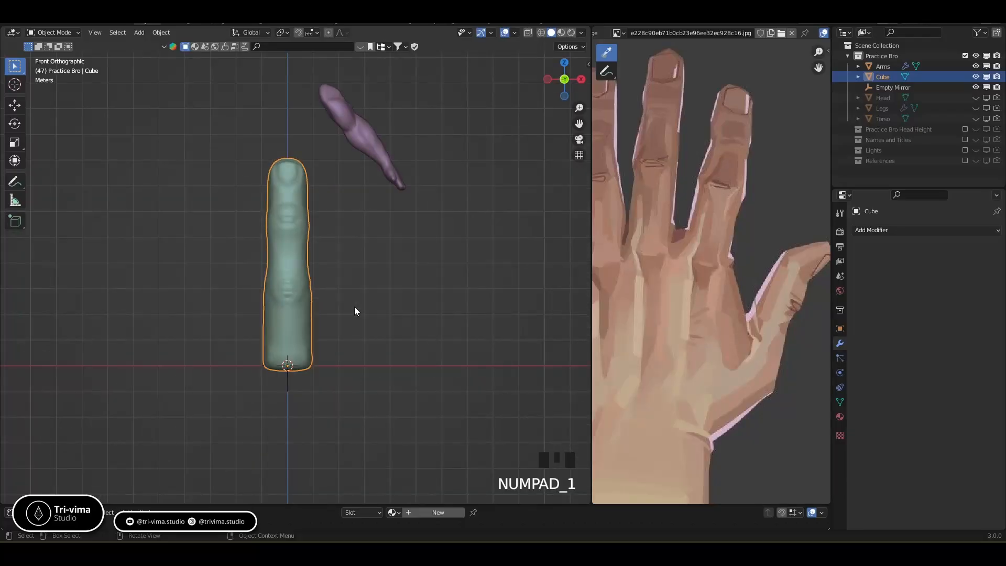
key("g")
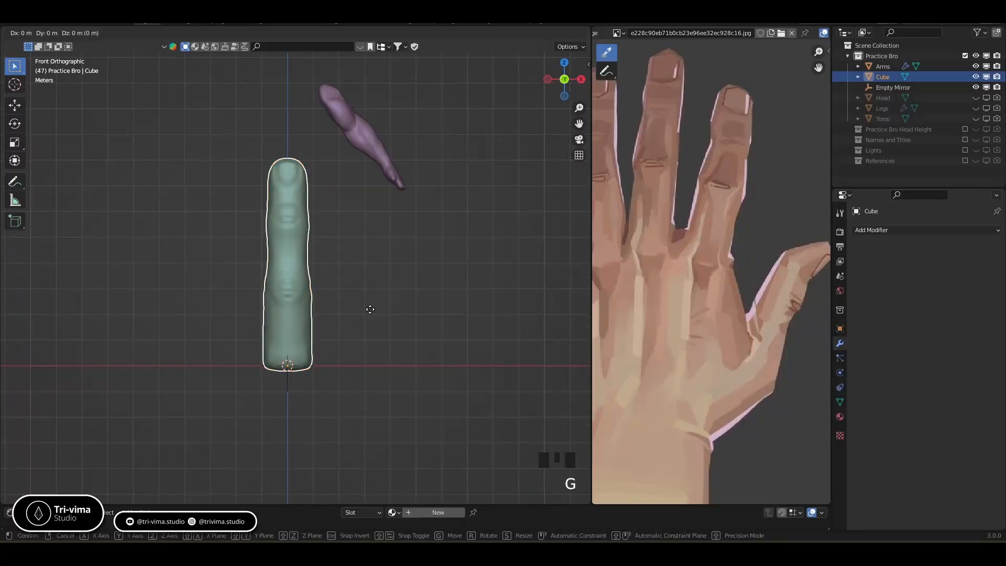
left_click(497, 198)
key("r")
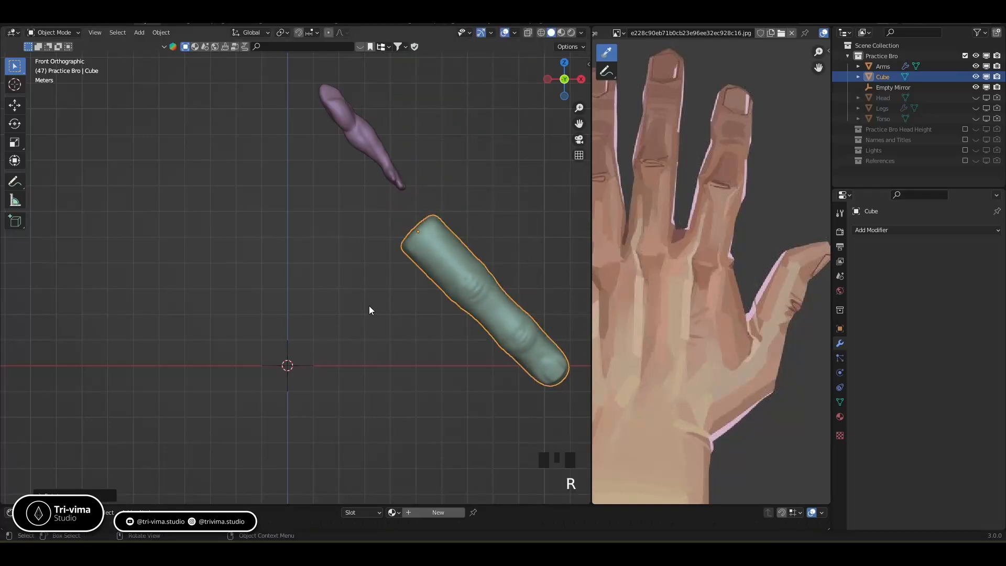
Rotate the finger about its local Z axis to show its side in front view, and tilt it more steeply downward.
key("r")
key("z")
key("z")
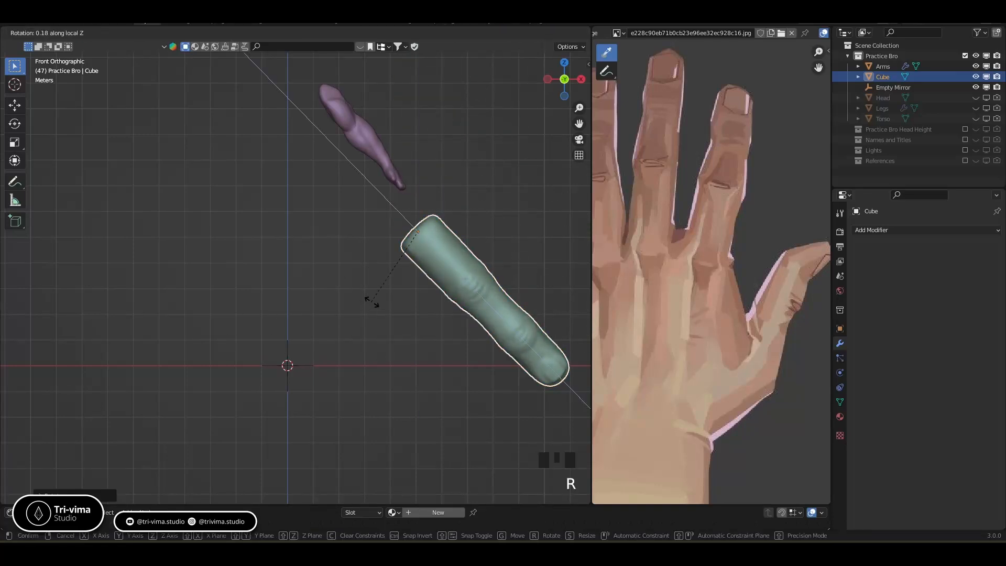
left_click(432, 244)
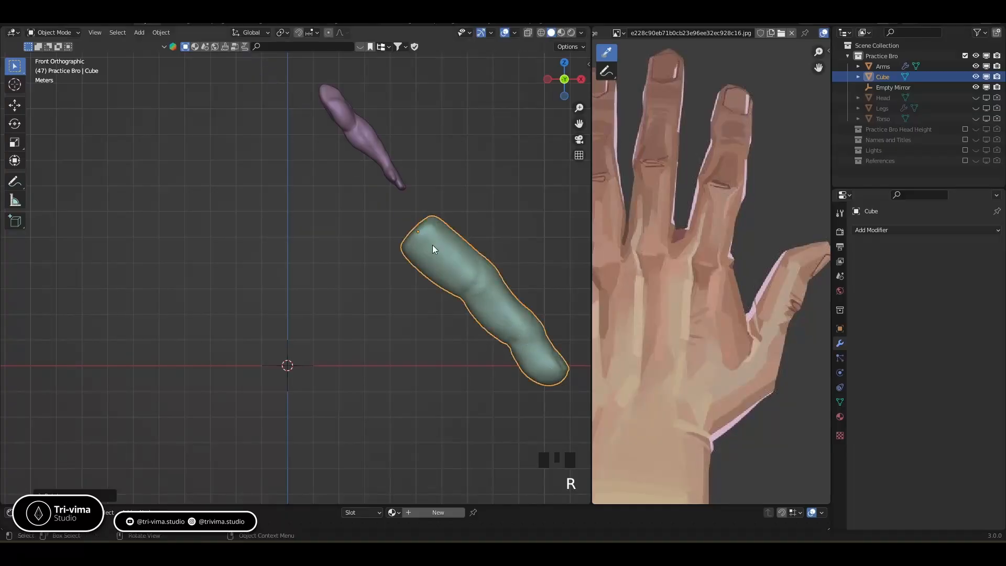
key("r")
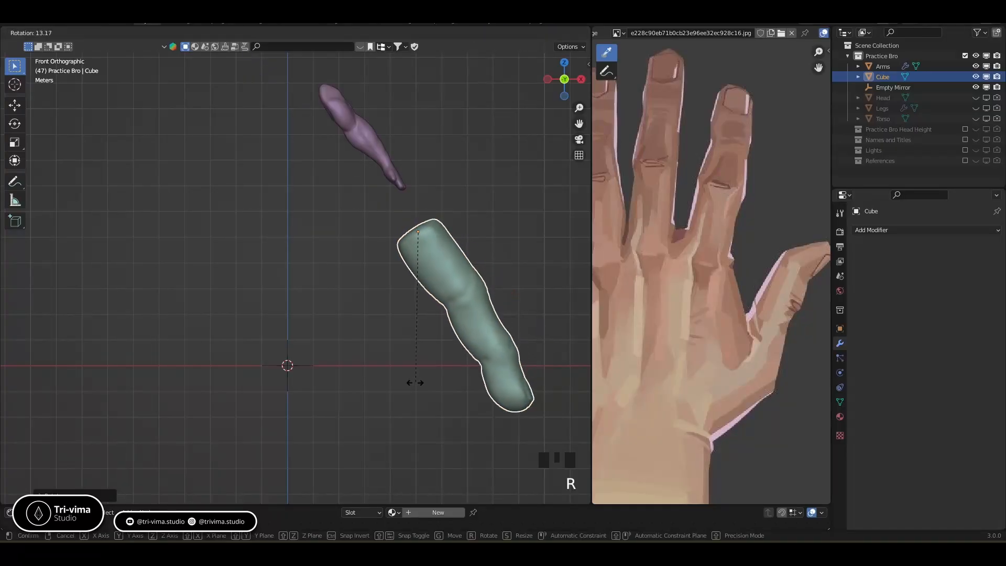
left_click(408, 390)
Scale the finger down to suit the hand and move its base to the end of the palm.
key("s")
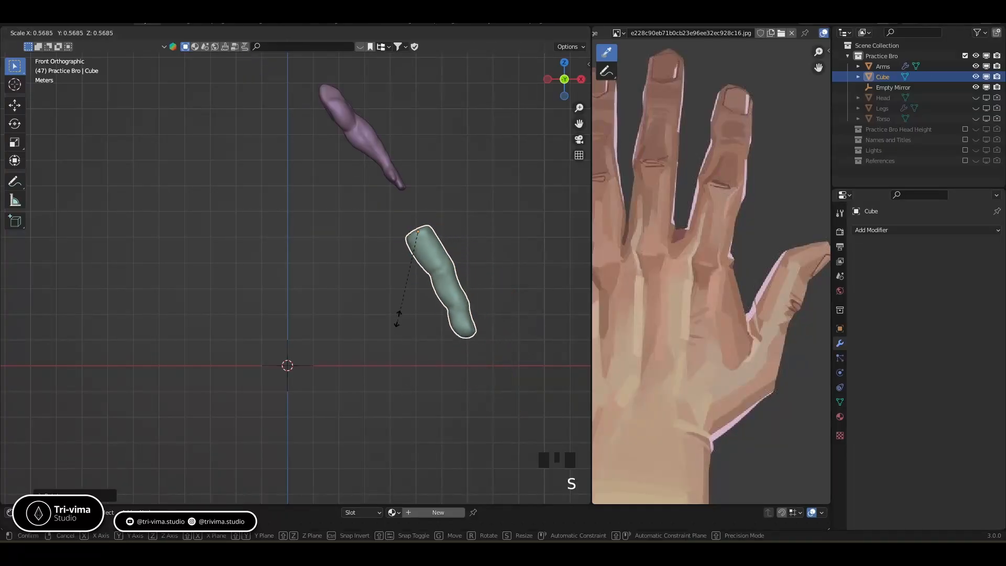
left_click(400, 283)
key("g")
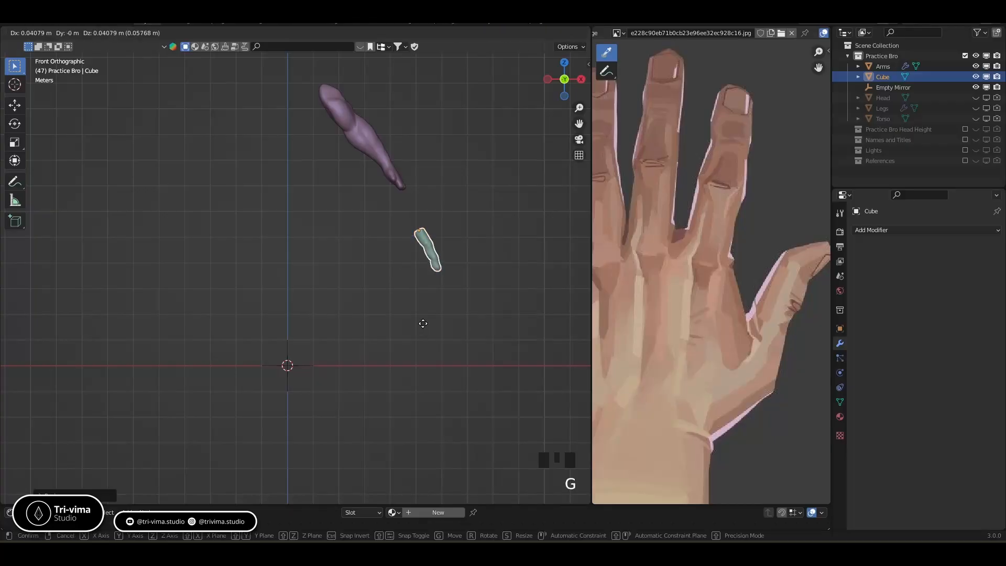
left_click(405, 286)
key("s")
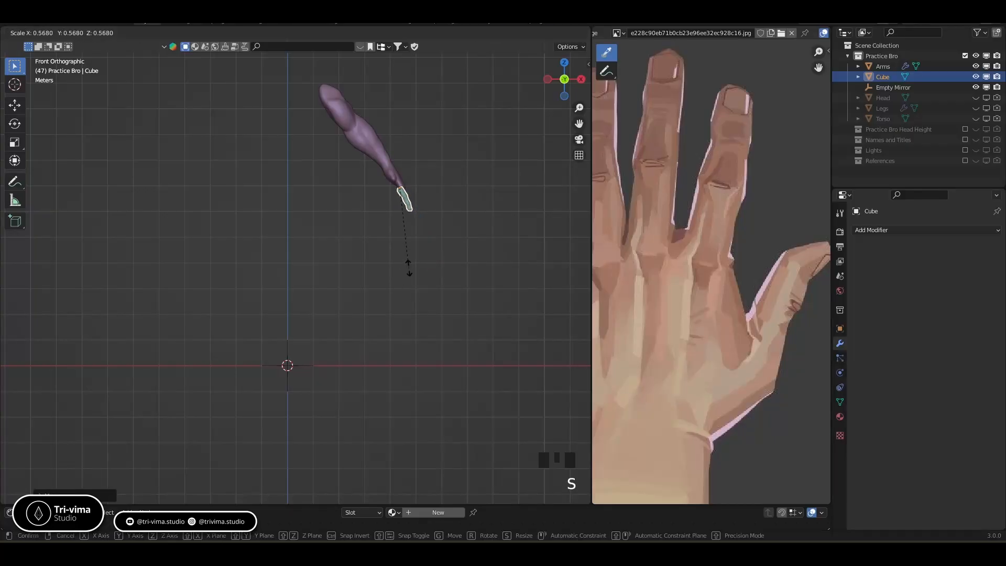
left_click(408, 255)
In right view, tilt the finger slightly outward and move its base into the palm's edge at the index finger position.
scroll(463, 192, "up", 3)
key("KP_Decimal")
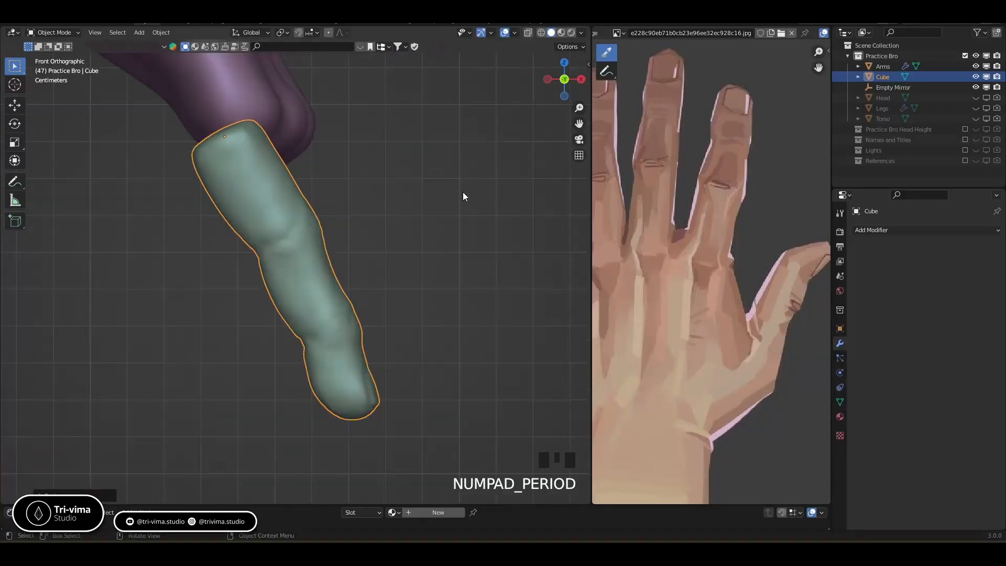
scroll(412, 235, "down", 1)
middle_click_drag(413, 235, 306, 273)
key("KP_3")
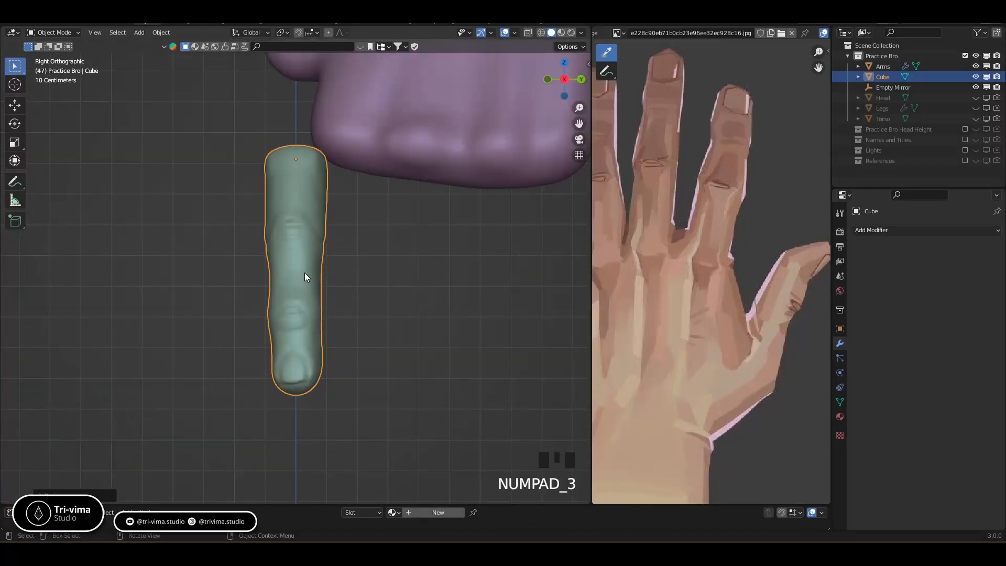
key("r")
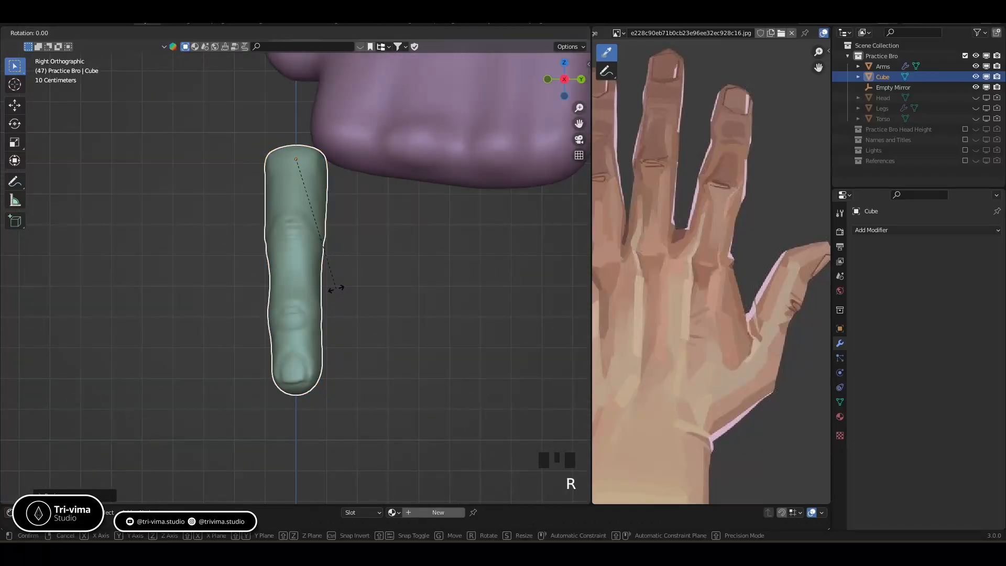
left_click(320, 289)
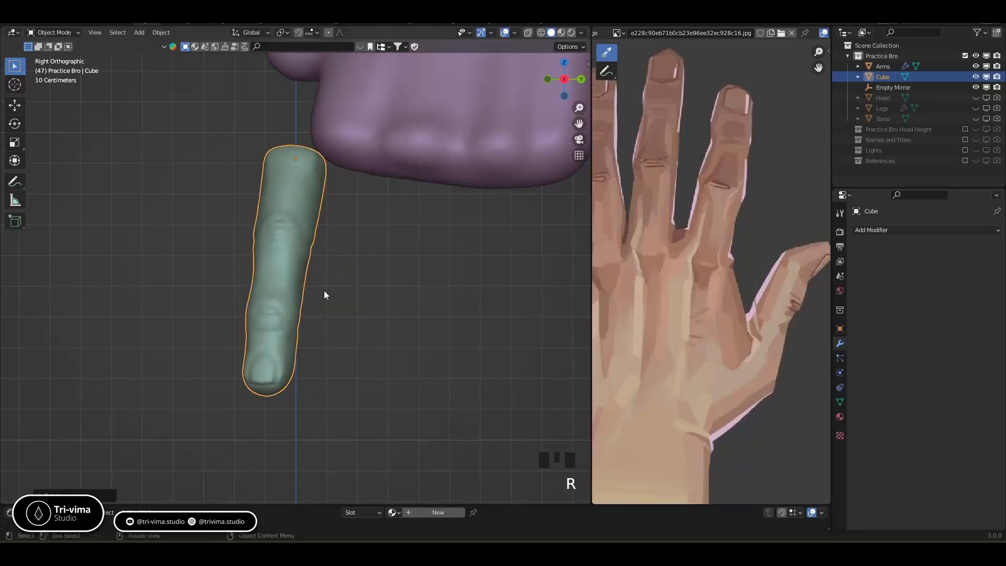
key("g")
left_click(380, 271)
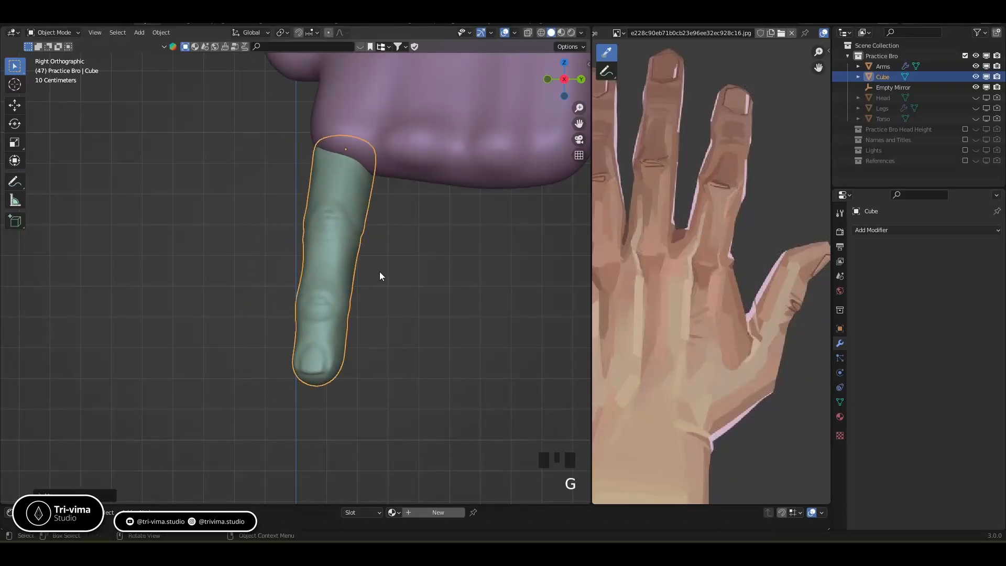
In front view, move the finger so its base lines up with the end of the palm.
key("KP_1")
key("g")
left_click(388, 266)
middle_click_drag(389, 265, 383, 322)
scroll(342, 300, "down", 1)
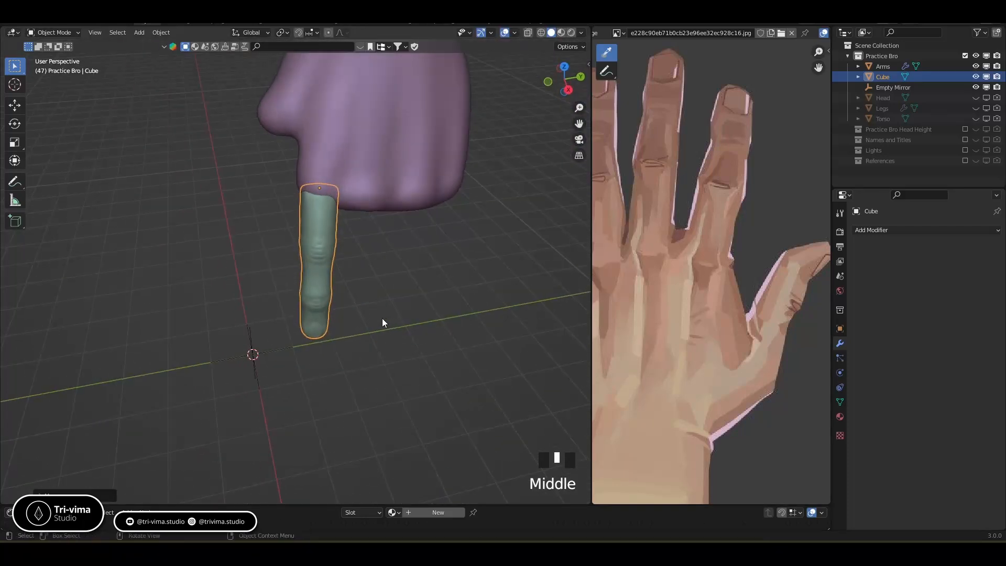
Rotate the finger slightly about its local Y axis and raise its base further into the palm's index finger position.
key("r")
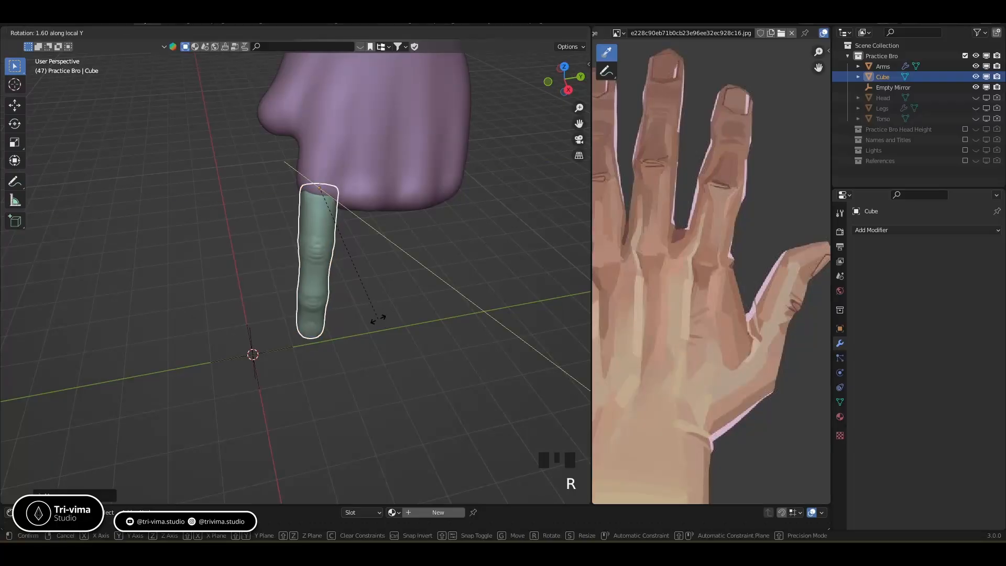
left_click(377, 319)
middle_click_drag(377, 318, 345, 283)
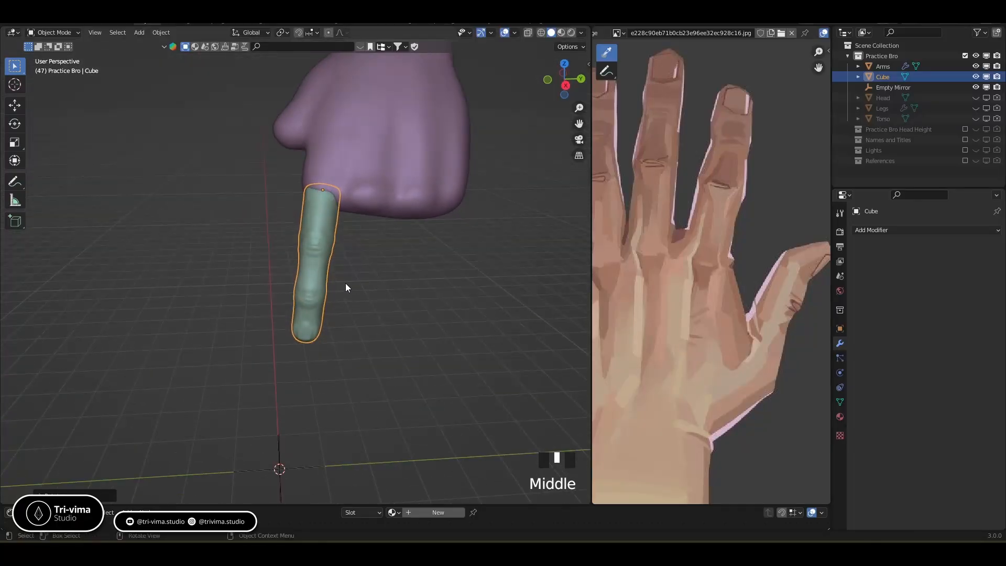
key("g")
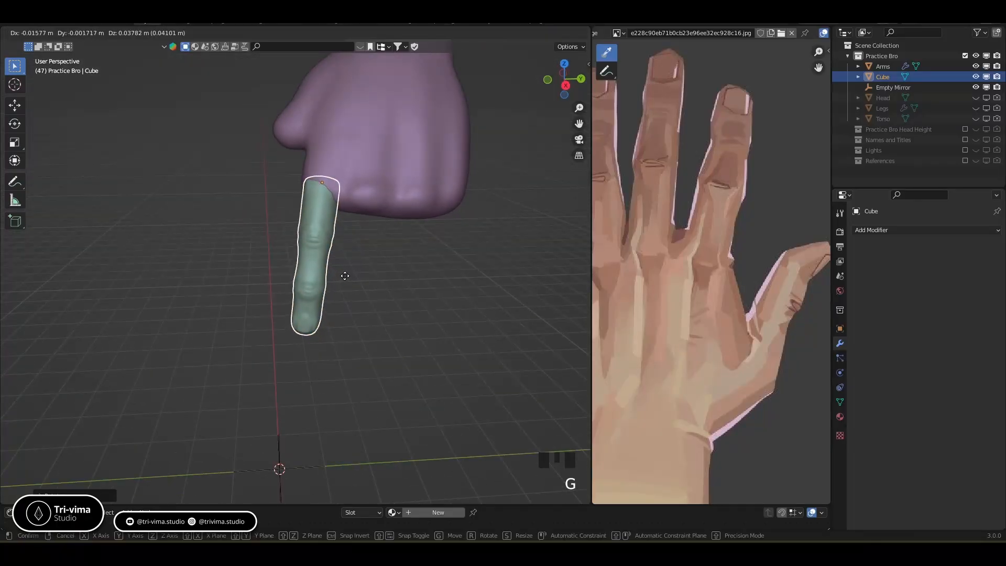
left_click(345, 282)
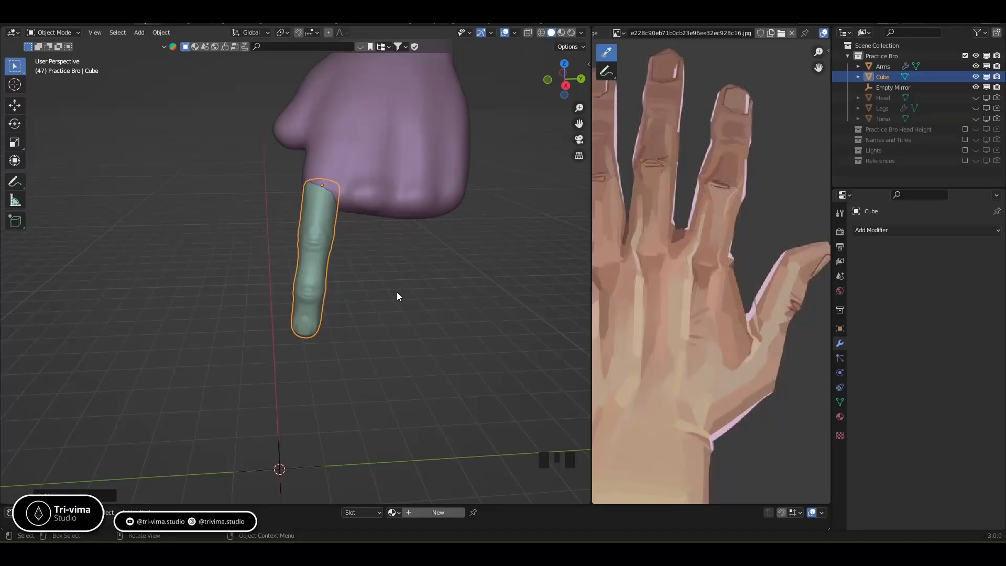
Switch the finger to Sculpt Mode and smooth the wrinkles on the back of both finger joints.
middle_click_drag(397, 296, 398, 300)
middle_click_drag(336, 315, 311, 235)
scroll(310, 249, "up", 3)
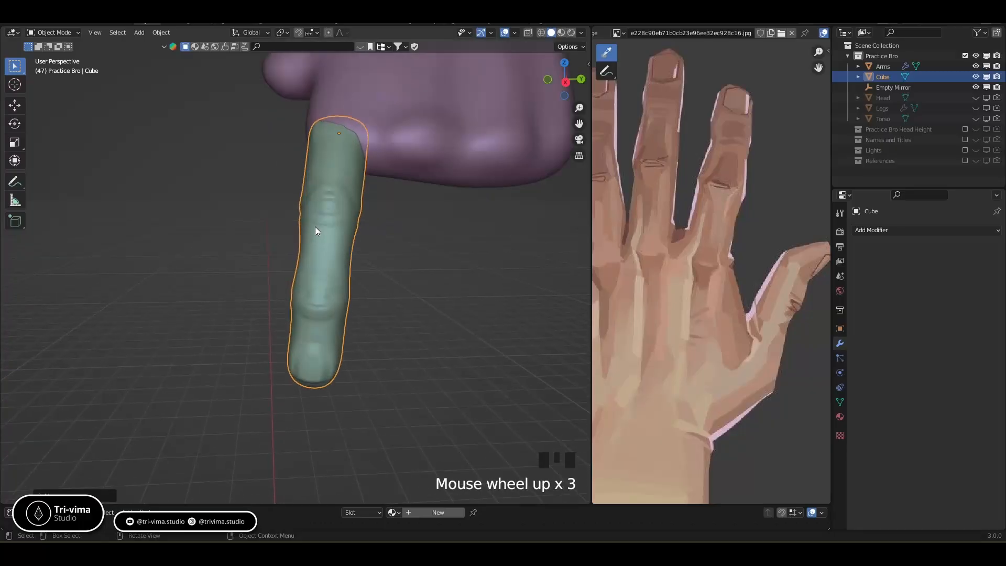
scroll(384, 206, "down", 3)
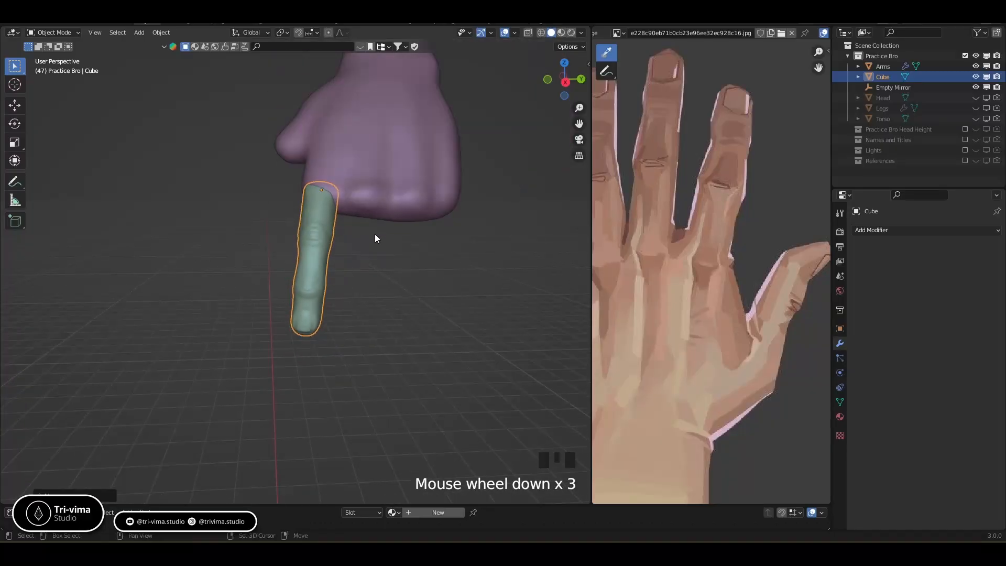
middle_click_drag(375, 232, 368, 254, "shift")
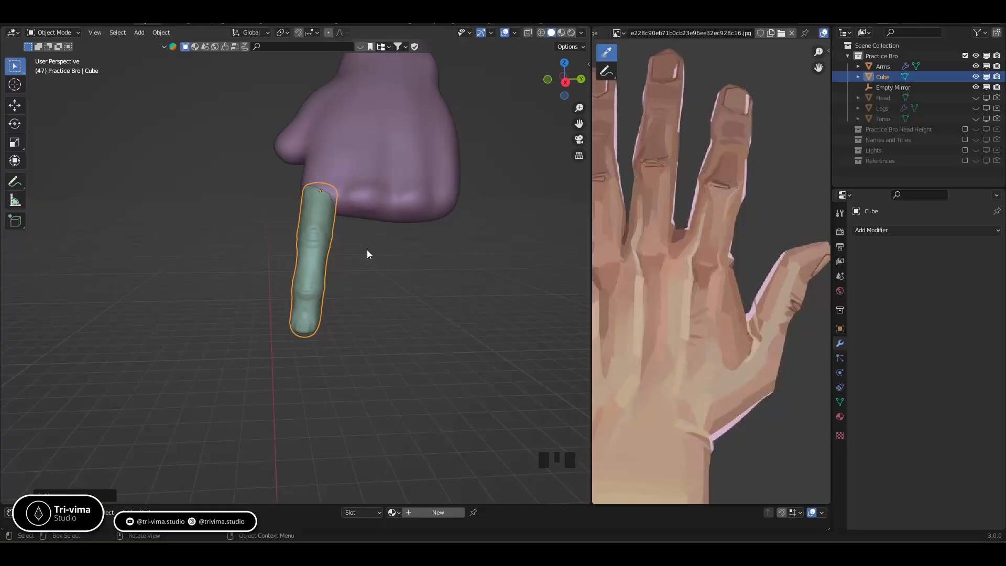
key("ctrl+Tab")
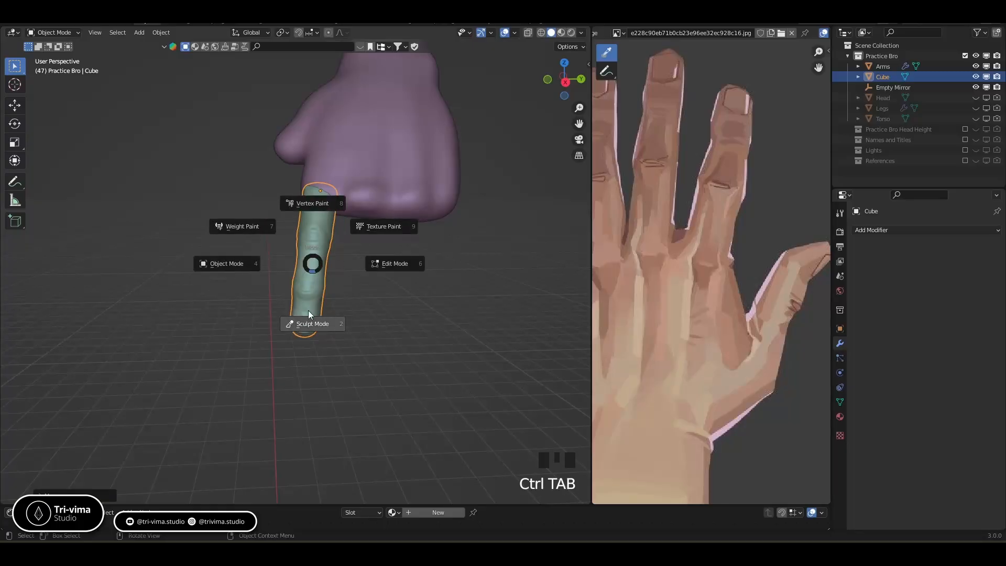
left_click(309, 288, "shift")
left_click(310, 288, "shift")
left_click(310, 287, "shift")
left_click(308, 286, "shift")
left_click(306, 286, "shift")
left_click_drag(306, 287, 306, 290, "shift")
left_click_drag(306, 234, 317, 233, "shift")
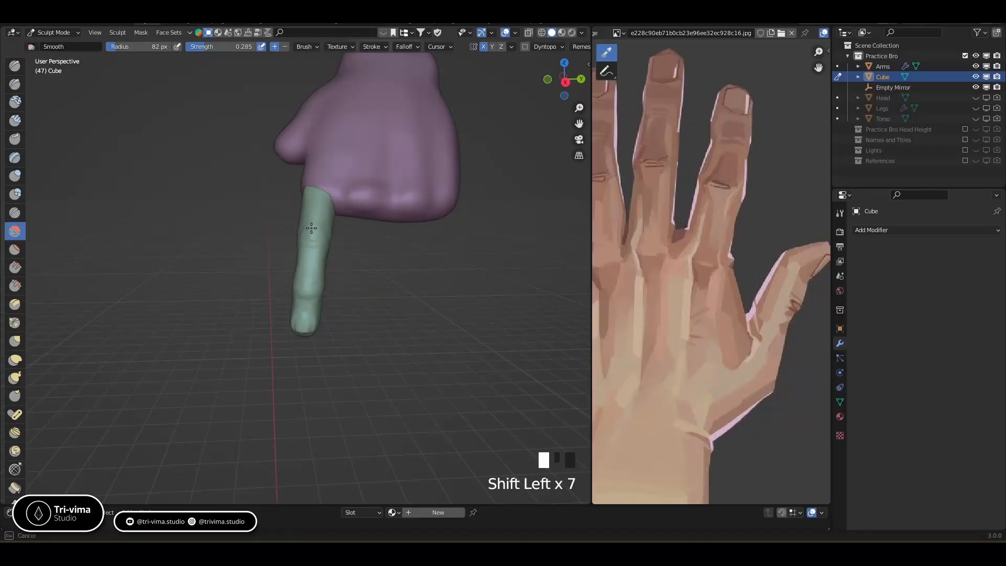
Smooth the back of the finger further from the joints down to the fingernail.
middle_click_drag(321, 355, 341, 207, "ctrl")
mouse_move(341, 207)
left_mouse_down("shift")
mouse_move(330, 183)
mouse_move(320, 242)
left_mouse_up("shift")
left_click_drag(315, 312, 320, 313, "shift")
mouse_move(326, 396)
middle_mouse_down("shift")
mouse_move(378, 301)
mouse_move(413, 283)
middle_mouse_up("shift")
left_click_drag(413, 283, 402, 274, "shift")
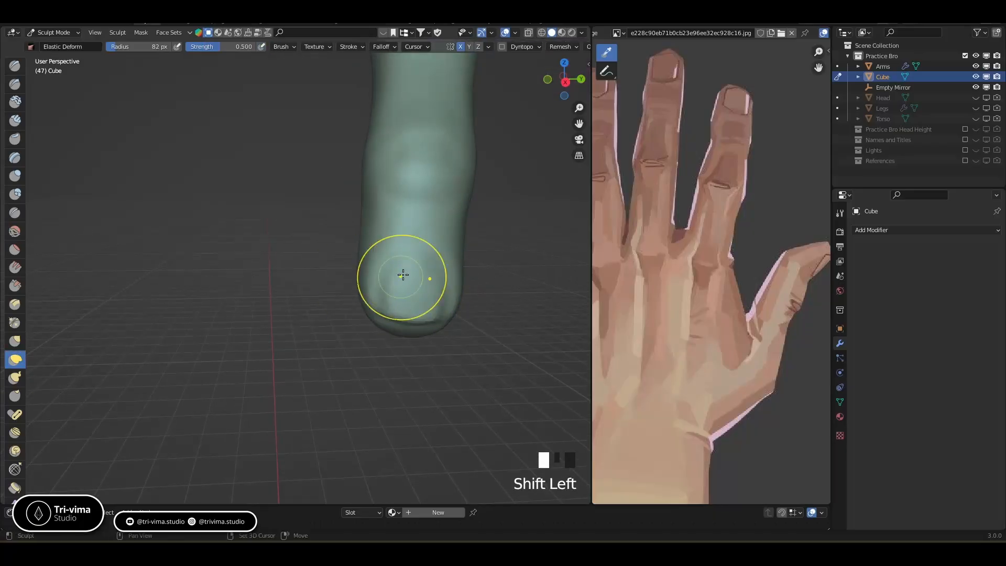
Carve down the fingernail area on the back of the fingertip with subtractive Clay Strips strokes.
left_click(15, 120)
left_click_drag(386, 272, 383, 282, "ctrl")
left_click_drag(380, 285, 406, 297, "ctrl")
mouse_move(409, 299)
left_mouse_down("ctrl")
mouse_move(388, 299)
mouse_move(391, 290)
left_mouse_up("ctrl")
left_click_drag(401, 275, 426, 253, "ctrl")
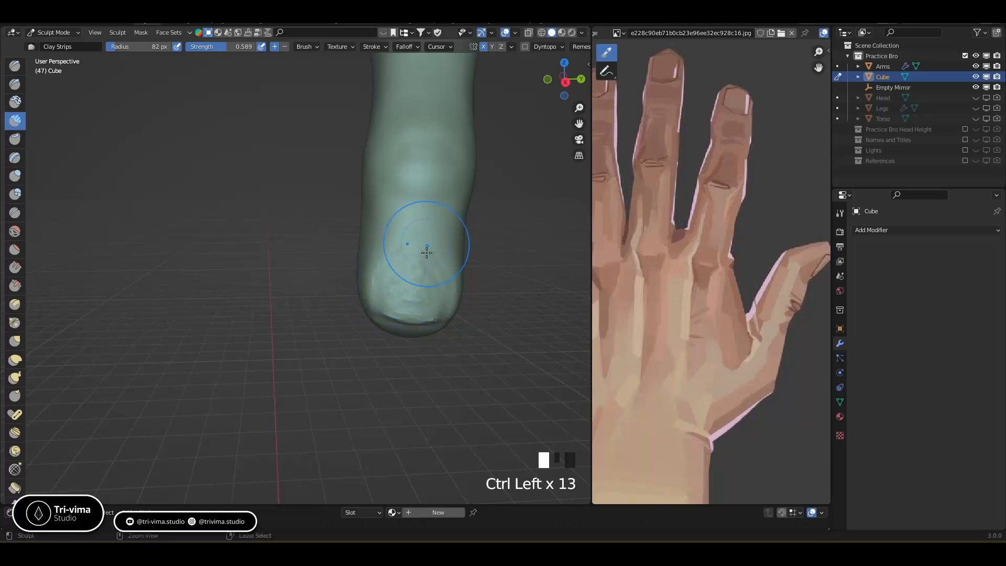
left_click_drag(399, 303, 403, 297, "ctrl")
mouse_move(403, 297)
left_mouse_down("ctrl")
mouse_move(426, 261)
mouse_move(409, 308)
left_mouse_up("ctrl")
Build up the back of the fingertip with Clay Strips, then smooth the fingertip into a soft, rounded form.
middle_click_drag(409, 309, 414, 271)
left_click_drag(392, 254, 384, 246)
left_click_drag(385, 247, 430, 265)
mouse_move(405, 265)
middle_mouse_down()
mouse_move(400, 294)
mouse_move(325, 360)
middle_mouse_up()
left_click(287, 345, "shift")
left_click_drag(286, 341, 290, 319, "shift")
left_click_drag(290, 319, 293, 294, "shift")
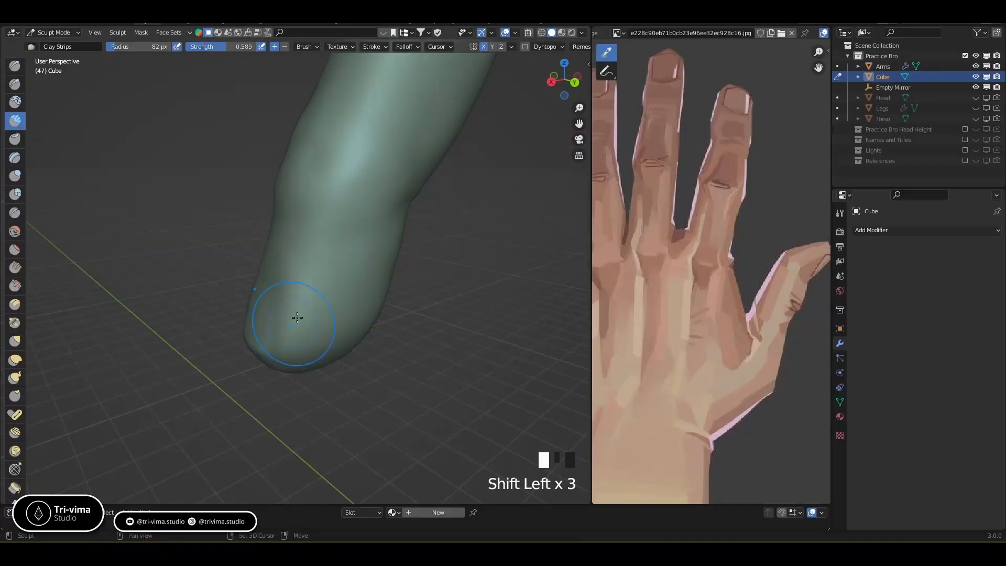
With the Pinch/Magnify brush at a 58 px radius, pinch the fingertip's edge and side to define its planes.
left_click(14, 323)
key("bracketleft")
key("bracketleft")
key("bracketleft")
middle_click_drag(269, 348, 303, 326)
left_click(302, 329)
left_click(314, 336)
left_click(342, 330)
left_click(343, 322)
left_click(357, 285)
left_click(365, 253)
left_click(347, 291)
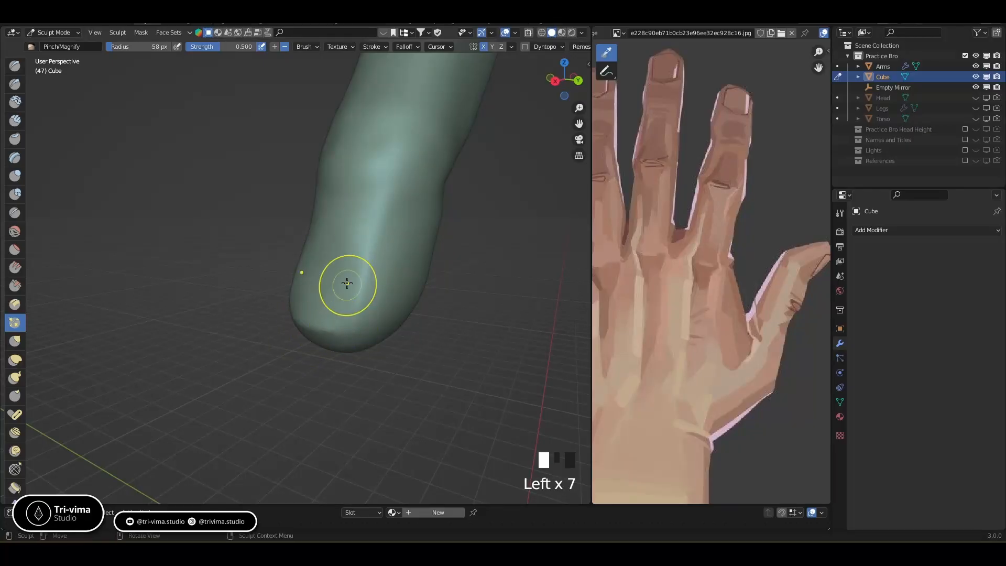
Pinch the side and back of the joint nearest the fingertip to sharpen the knuckle's form.
middle_click_drag(346, 287, 414, 264)
left_click(375, 173)
left_click(388, 175)
left_click(379, 161)
left_click(367, 151)
left_click(369, 144)
left_click(395, 136)
middle_click_drag(457, 157, 349, 200)
left_click(400, 209)
left_click(418, 229)
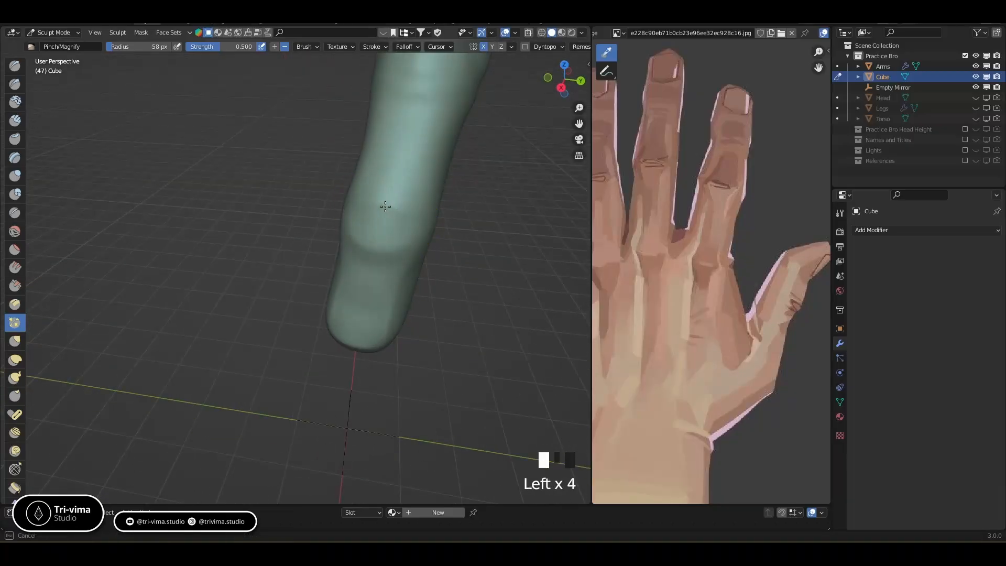
Pinch the back and side of the finger around the middle knuckle to define its planes.
middle_click_drag(449, 213, 400, 242, "shift")
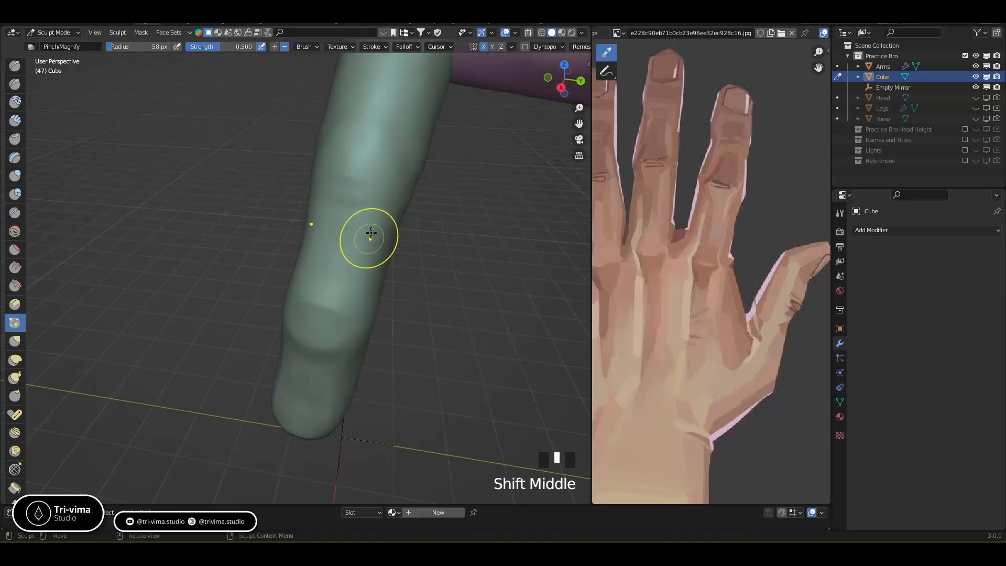
left_click(366, 249)
left_click(370, 237)
left_click(379, 202)
left_click_drag(355, 189, 375, 182)
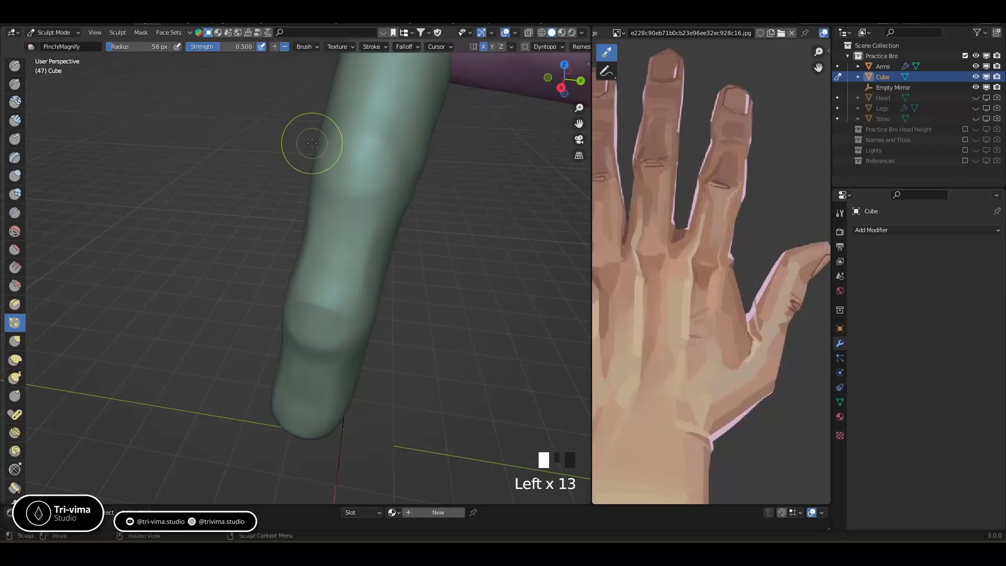
middle_click_drag(392, 159, 348, 198)
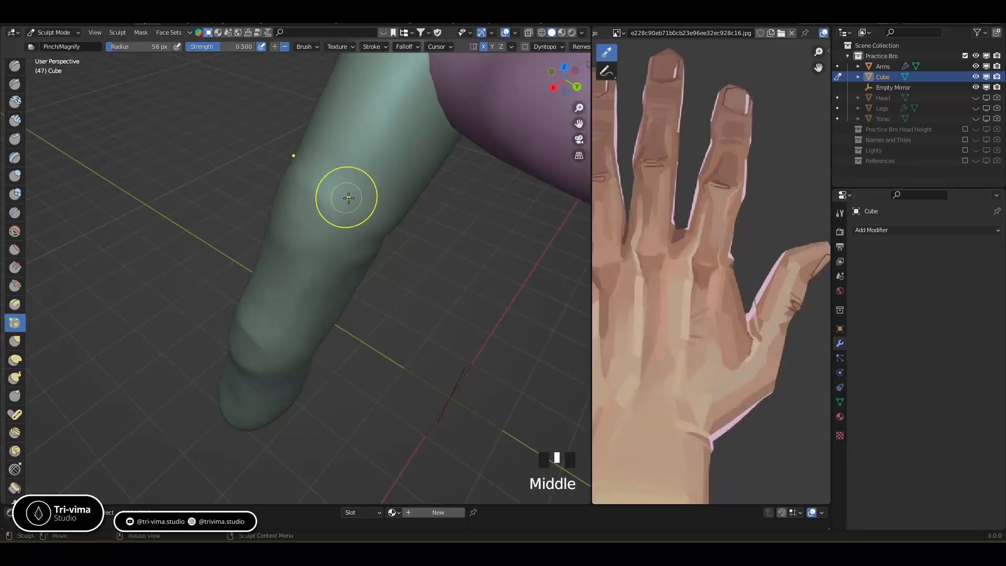
left_click_drag(348, 197, 348, 189)
Pinch across the palm side of the middle joint to tighten its crease.
mouse_move(422, 95)
middle_mouse_down()
mouse_move(372, 164)
mouse_move(298, 179)
middle_mouse_up()
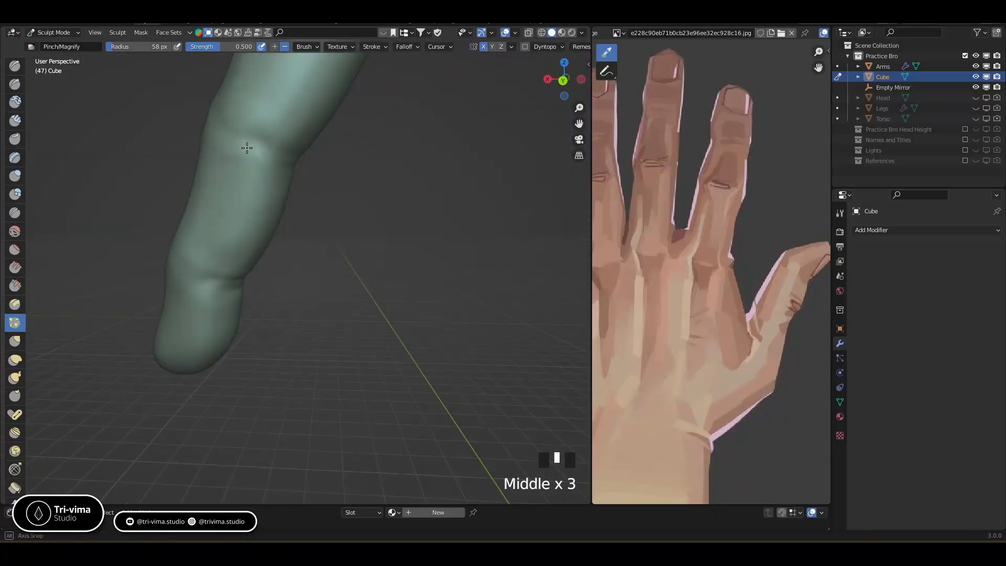
middle_click_drag(247, 140, 214, 130)
mouse_move(214, 131)
left_mouse_down()
mouse_move(205, 133)
mouse_move(242, 149)
left_mouse_up()
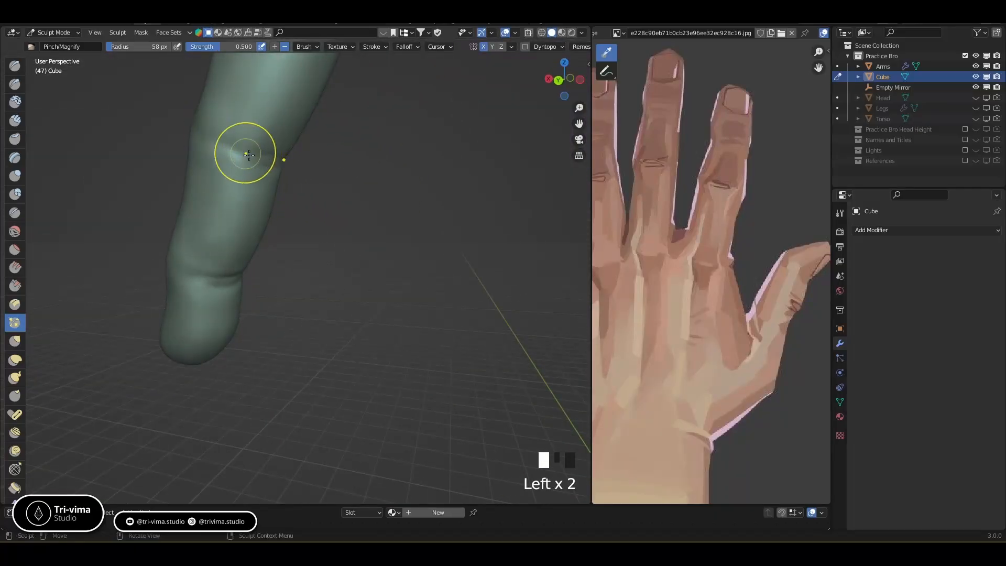
middle_click_drag(262, 150, 223, 158)
left_click_drag(210, 159, 251, 162)
left_click_drag(215, 162, 271, 153)
Pinch the palm-side crease of the joint nearest the fingertip and the side of the middle joint.
mouse_move(271, 153)
middle_mouse_down()
mouse_move(234, 262)
mouse_move(245, 227)
middle_mouse_up()
left_click_drag(197, 281, 250, 282)
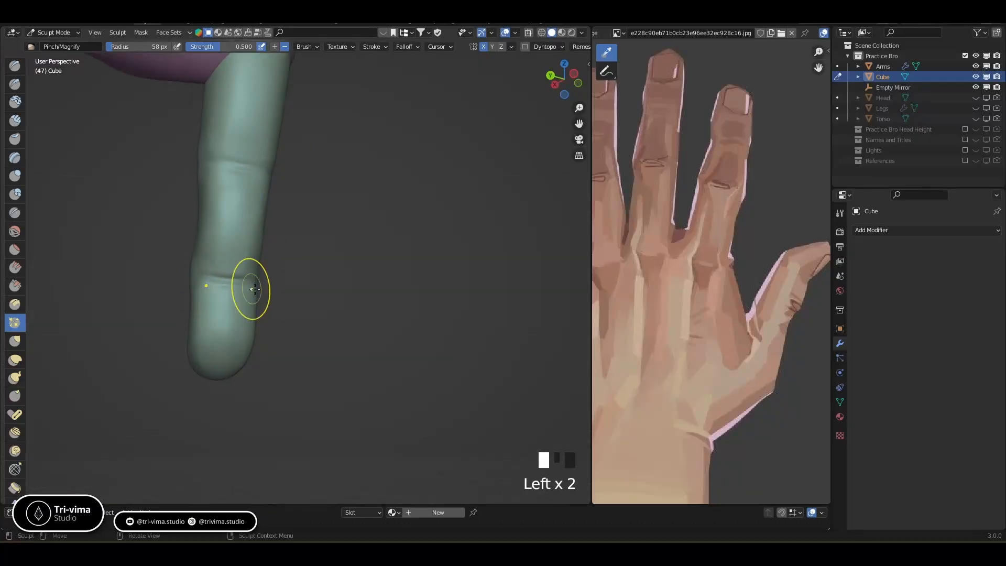
middle_click_drag(252, 284, 213, 307)
left_click_drag(270, 196, 274, 210)
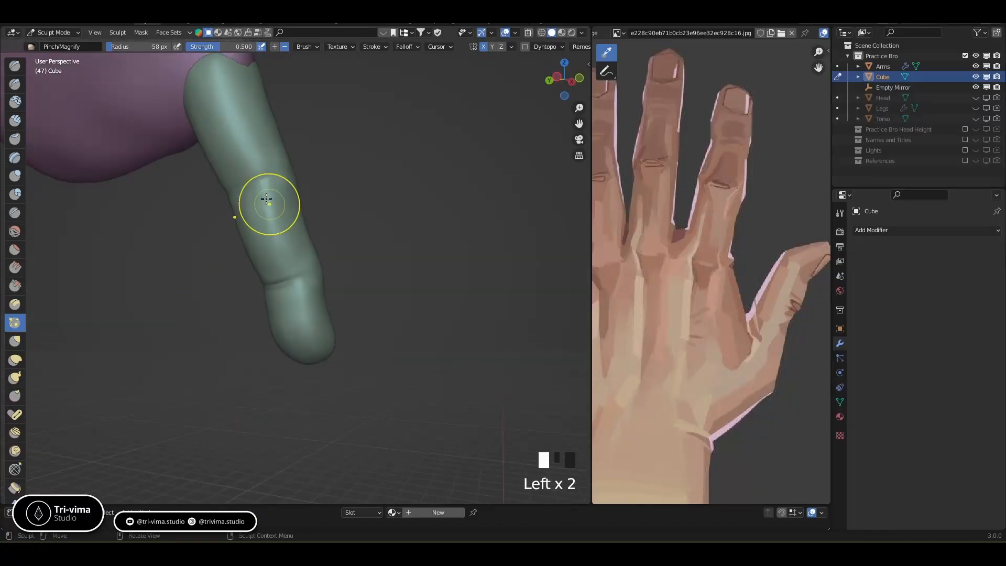
Sharpen the finger's lengthwise edge and end-joint crease with the Pinch/Magnify brush at 58 px radius and 0.500 strength.
left_click_drag(225, 109, 221, 68)
left_click_drag(255, 154, 225, 69)
left_click_drag(282, 250, 299, 283)
middle_click_drag(313, 335, 310, 359)
left_click_drag(283, 318, 289, 342)
left_click(286, 359)
left_click(280, 375)
left_click(275, 391)
left_click(271, 394)
Pinch the forms around the finger's joints from its opposite sides with the Pinch/Magnify brush.
middle_click_drag(283, 298, 327, 302)
left_click(381, 263)
left_click(362, 260)
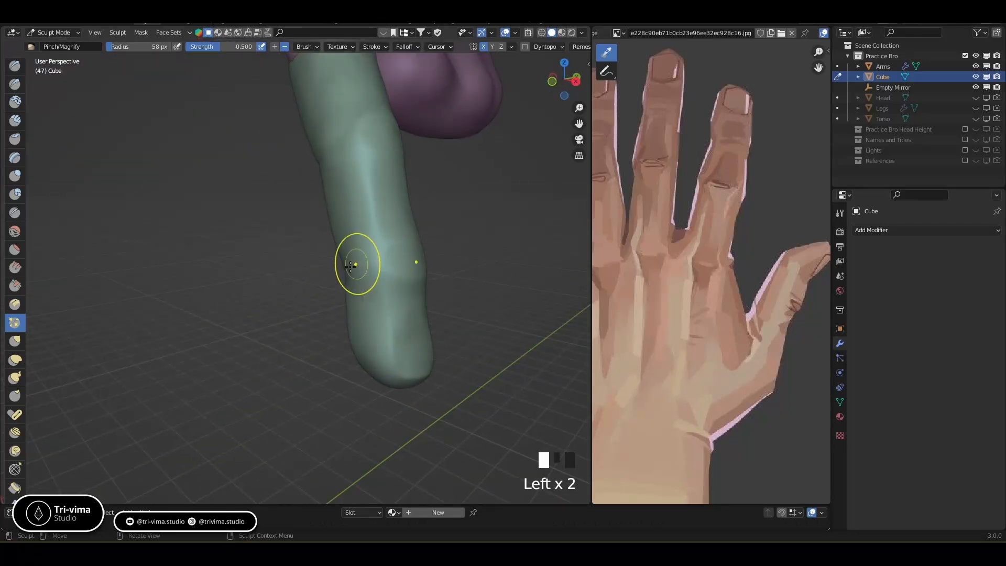
mouse_move(329, 140)
left_mouse_down()
mouse_move(356, 135)
mouse_move(350, 148)
left_mouse_up()
left_click(382, 277)
mouse_move(382, 278)
middle_mouse_down()
mouse_move(332, 303)
mouse_move(295, 283)
mouse_move(328, 207)
mouse_move(350, 271)
mouse_move(265, 265)
middle_mouse_up()
left_click(300, 174)
left_click(321, 176)
left_click(285, 202)
Pinch the upper part of the finger once more and smooth its surface around the joint.
middle_click_drag(285, 202, 398, 293)
left_click(359, 198)
middle_click_drag(359, 197, 396, 108)
left_click_drag(373, 142, 362, 131, "shift")
middle_click_drag(361, 131, 341, 143)
left_click_drag(370, 139, 375, 165, "shift")
middle_click_drag(381, 195, 313, 207)
middle_click_drag(350, 242, 302, 234)
middle_click_drag(234, 240, 222, 184)
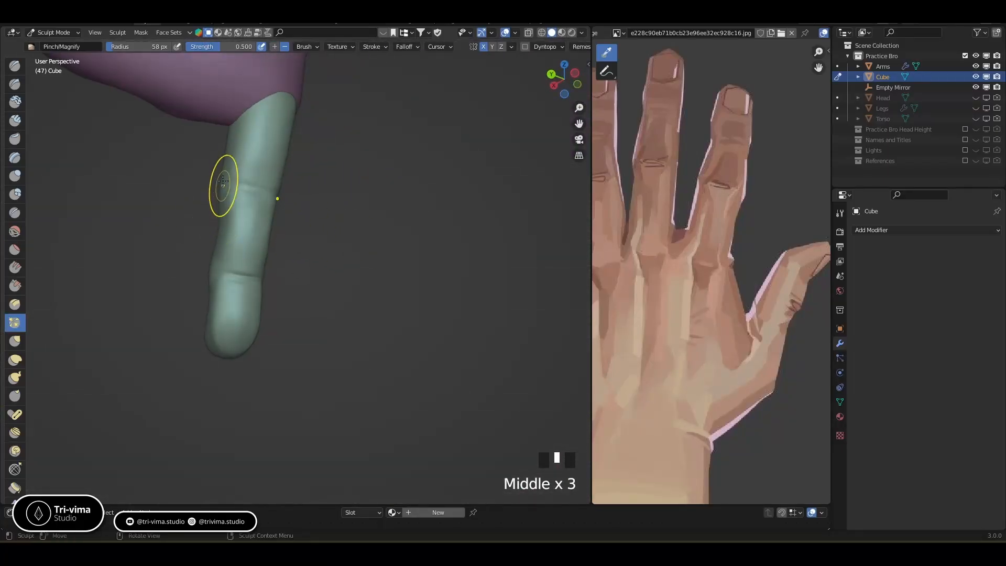
Pinch along the finger's side from its base down to the last joint.
left_click_drag(245, 132, 240, 149)
left_click_drag(249, 105, 238, 157)
left_click_drag(236, 161, 229, 246)
left_click_drag(230, 233, 220, 297)
mouse_move(220, 297)
middle_mouse_down()
mouse_move(265, 280)
mouse_move(225, 307)
mouse_move(204, 299)
middle_mouse_up()
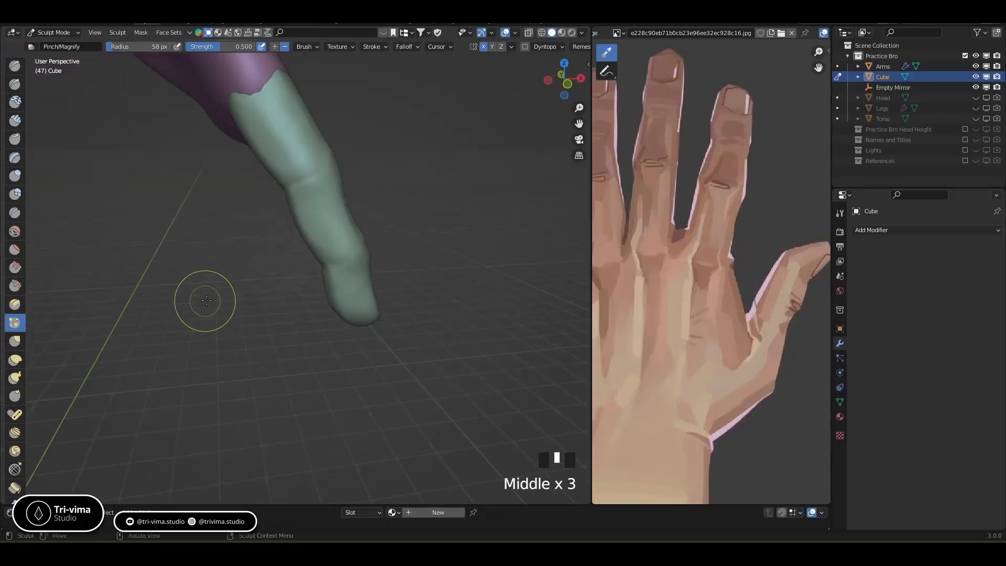
middle_click_drag(330, 230, 417, 300)
middle_click_drag(379, 158, 399, 162, "ctrl")
key("shift")
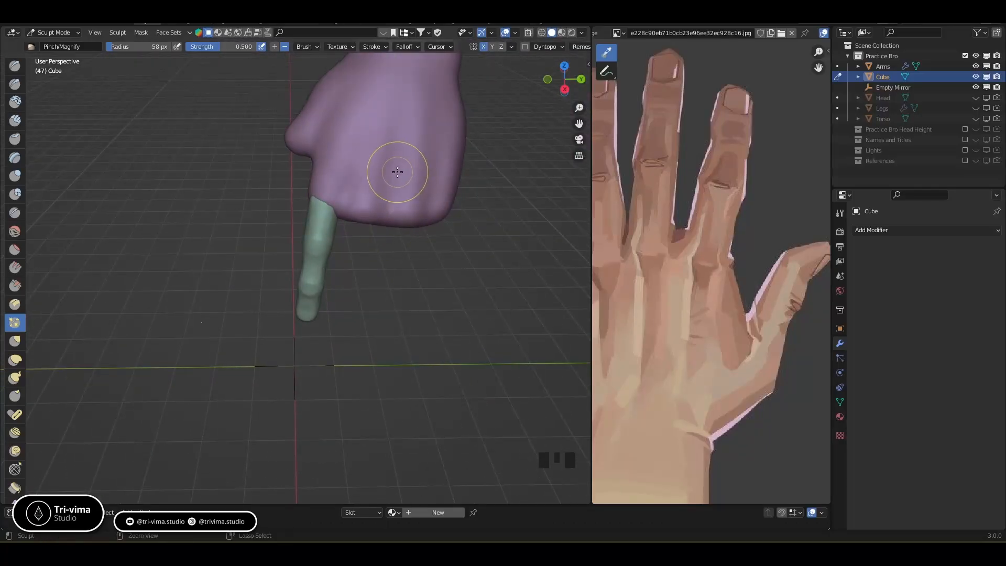
Leave sculpting on the finger and start sculpting the Arms mesh.
key("ctrl+Tab")
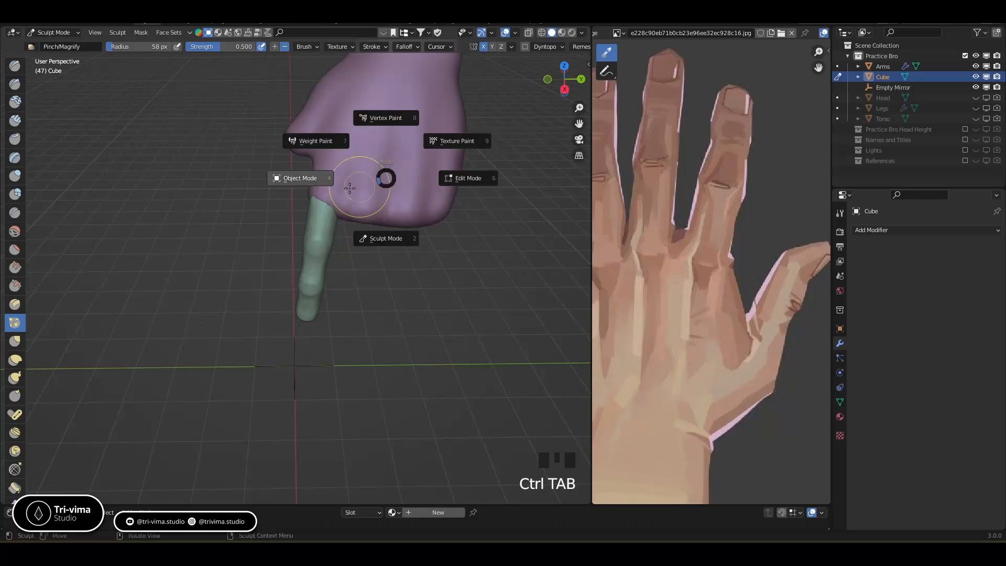
left_click(309, 177)
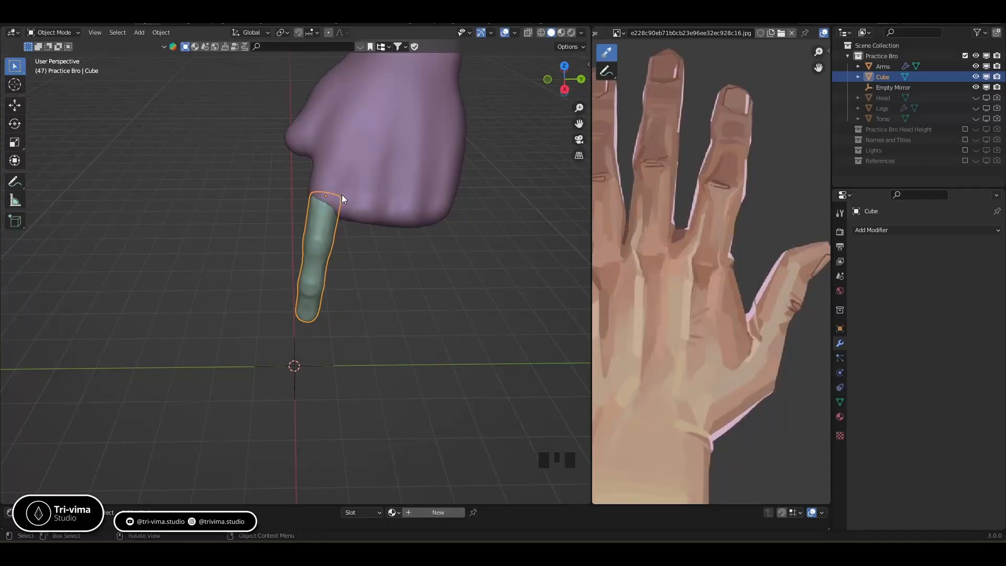
middle_click_drag(386, 267, 354, 224)
left_click(356, 226)
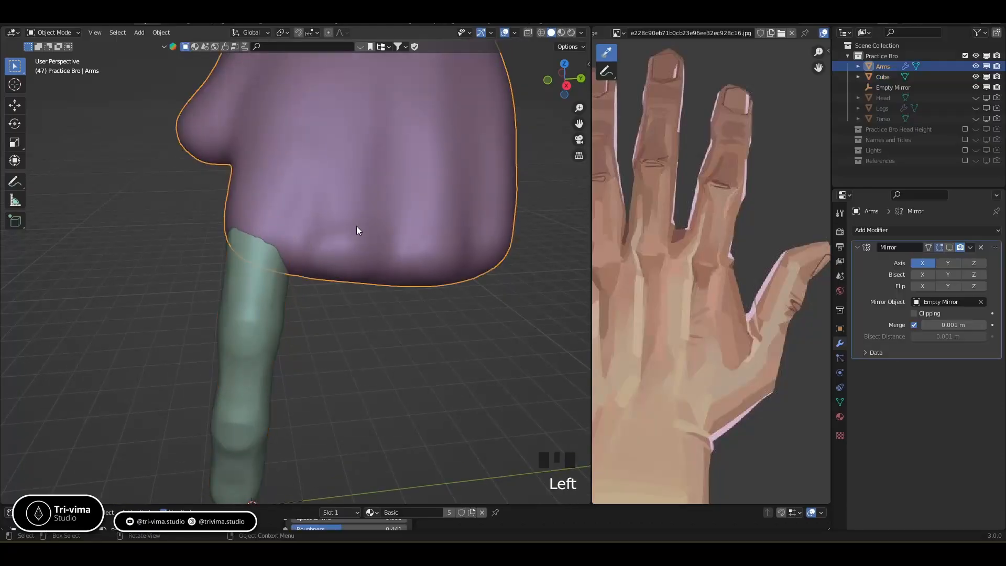
key("ctrl+Tab")
mouse_move(348, 258)
middle_mouse_down("ctrl")
mouse_move(342, 325)
mouse_move(336, 280)
middle_mouse_up("ctrl")
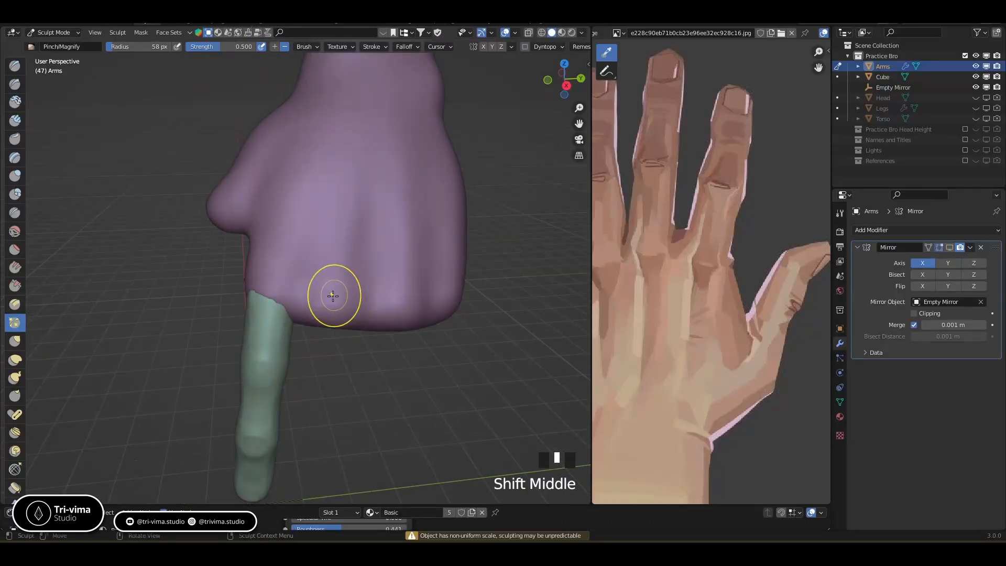
Pinch the knuckle area of the hand beside the index finger's base.
left_click(315, 299)
left_click(315, 299)
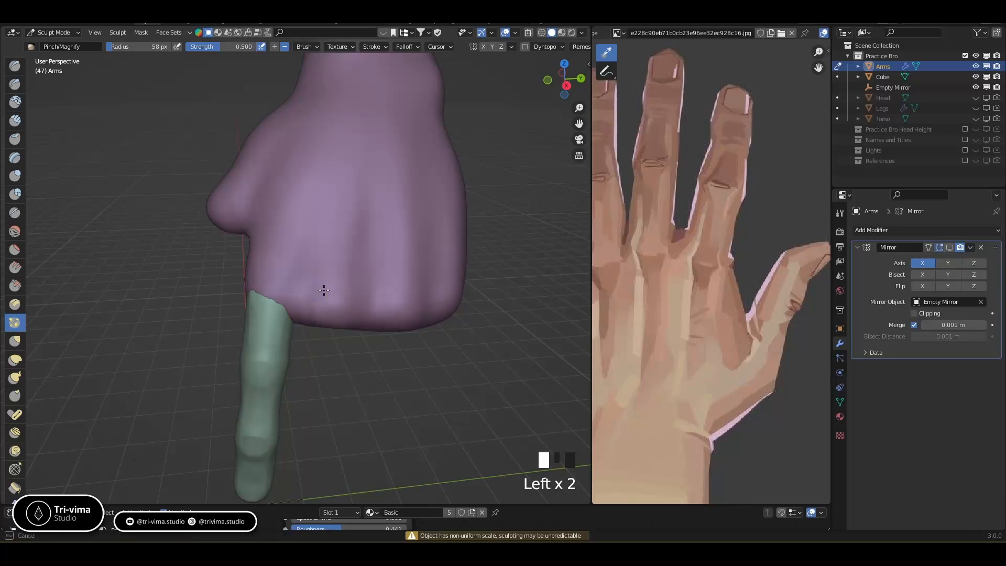
left_click(343, 298)
left_click(338, 301)
left_click(337, 302)
left_click(324, 320)
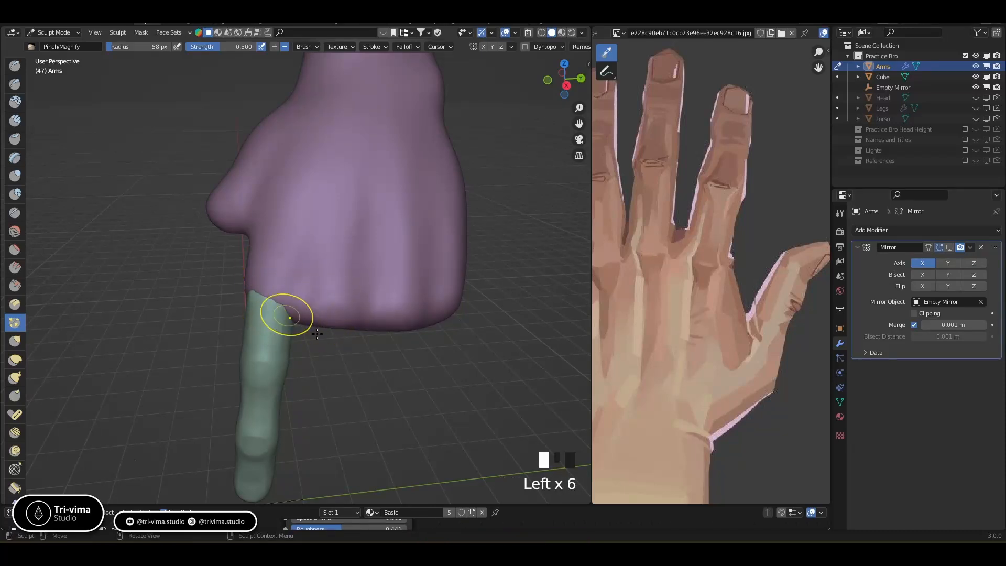
left_click(332, 274)
left_click(332, 286)
Define the tendons and knuckles across the back of the hand with the Pinch/Magnify brush.
left_click(346, 189)
middle_click_drag(341, 224, 332, 269, "ctrl")
left_click(334, 199)
left_click(338, 193)
left_click(385, 277)
left_click(416, 266)
left_click(426, 270)
left_click(404, 192)
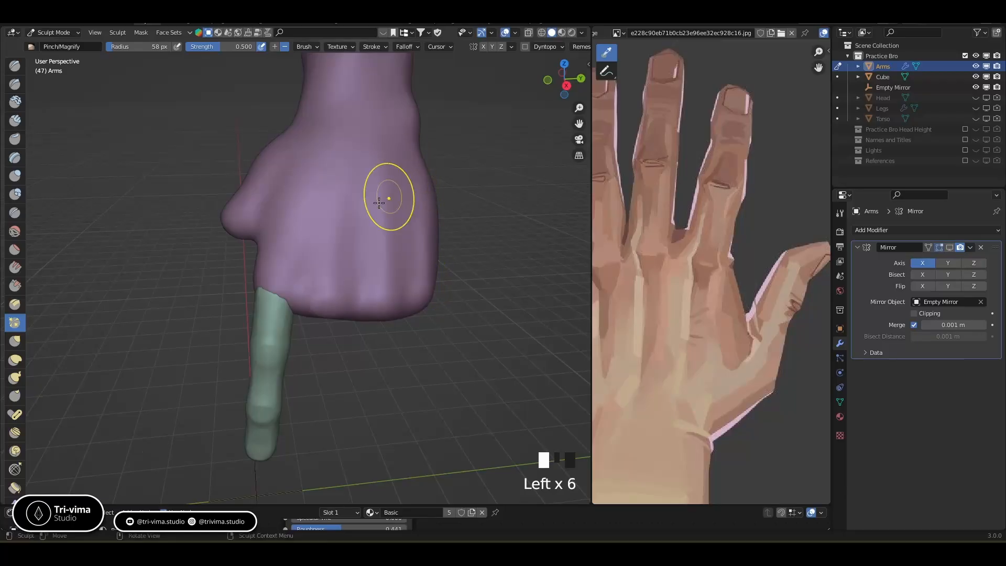
Pinch the ridge above the index finger's base and the neighbouring middle knuckle.
left_click(277, 257)
left_click(290, 222)
left_click(274, 275)
left_click(278, 265)
middle_click_drag(303, 254, 337, 274)
left_click(337, 272)
left_click(335, 268)
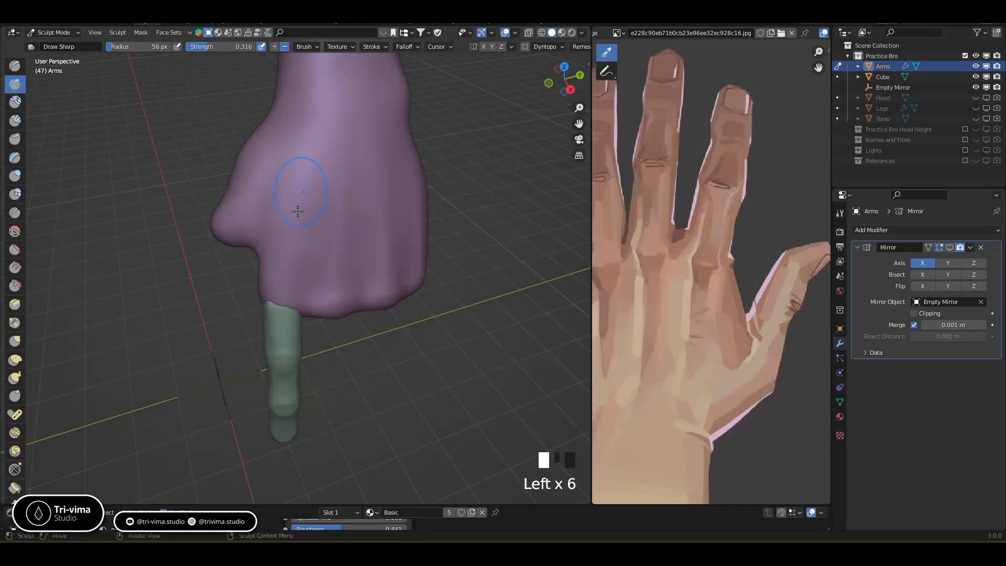
Carve between the knuckles at the hand's lower edge with the Draw Sharp brush at 0.316 strength.
middle_click_drag(422, 204, 415, 249)
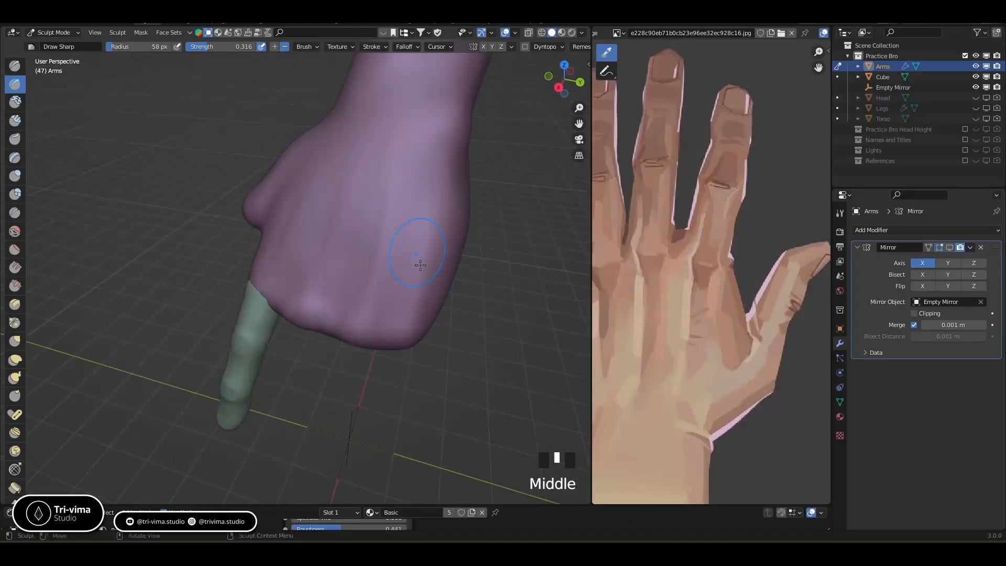
left_click_drag(398, 330, 395, 304)
mouse_move(396, 301)
middle_mouse_down()
mouse_move(425, 272)
mouse_move(408, 276)
middle_mouse_up()
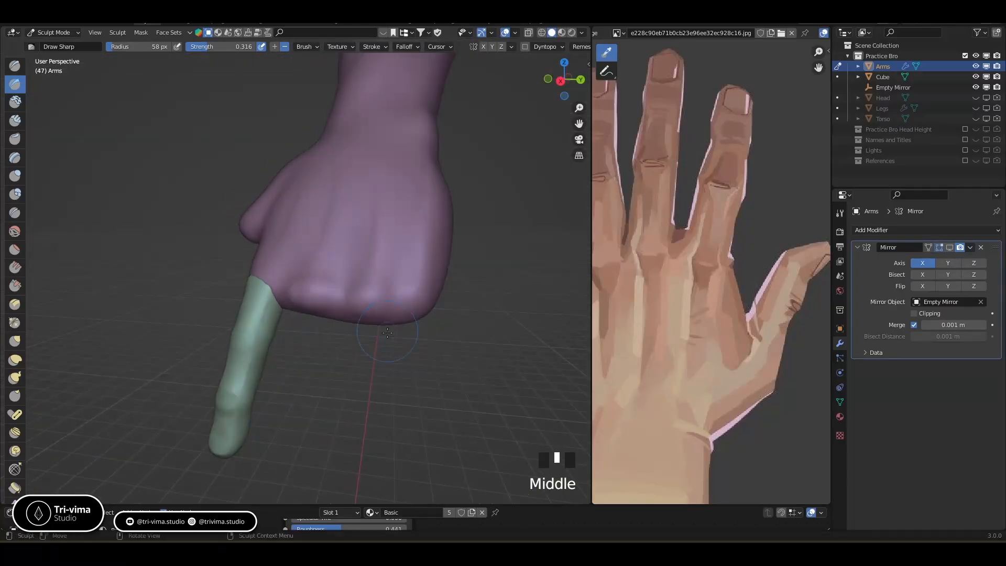
middle_click_drag(371, 319, 341, 289)
middle_click_drag(244, 229, 259, 201)
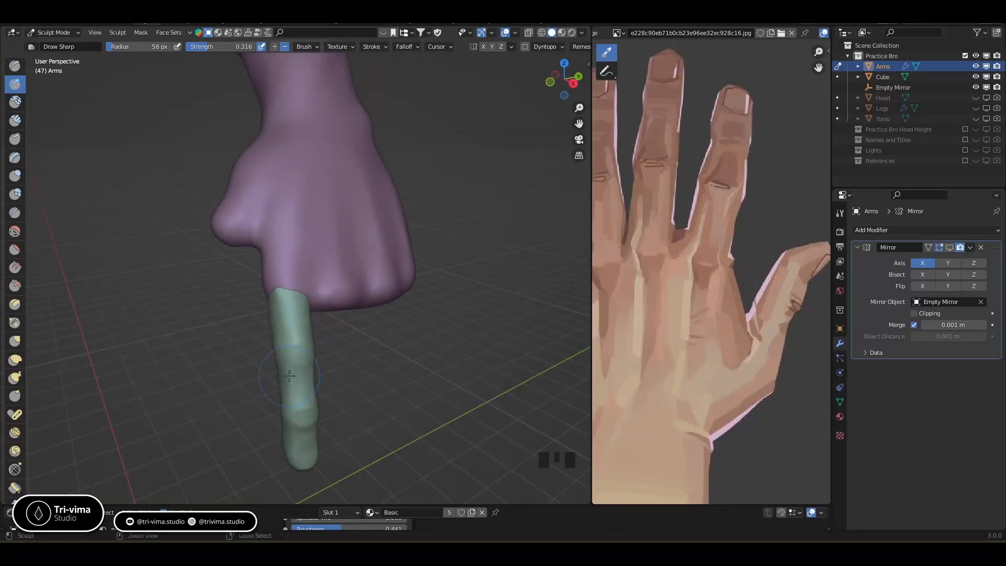
Duplicate the index finger in Object Mode, place the copy at the middle knuckle and scale it up slightly.
key("ctrl+Tab")
left_click(203, 373)
left_click(298, 383)
middle_click_drag(297, 382, 324, 381)
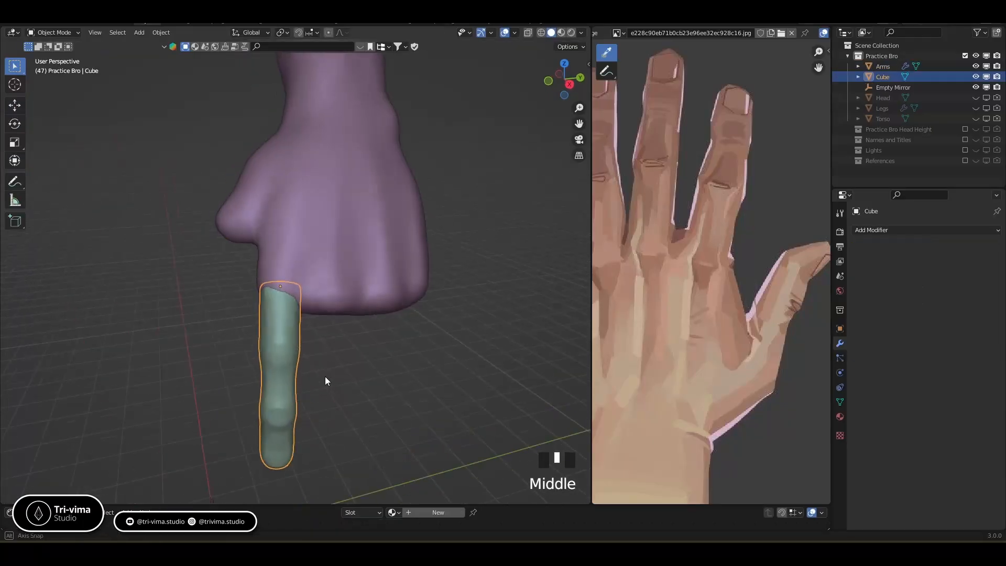
middle_click_drag(398, 367, 366, 361, "shift")
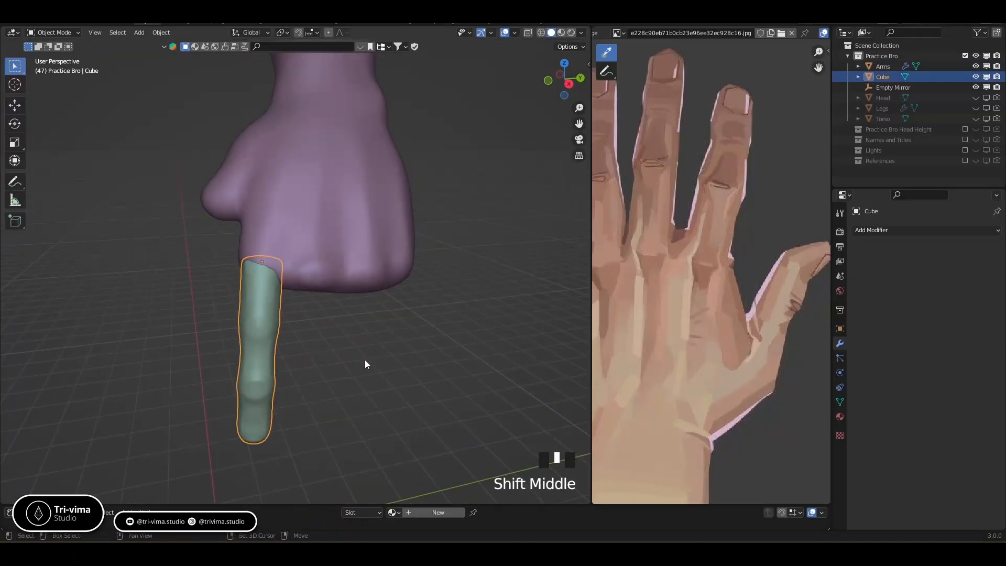
key("shift+d")
left_click(403, 374)
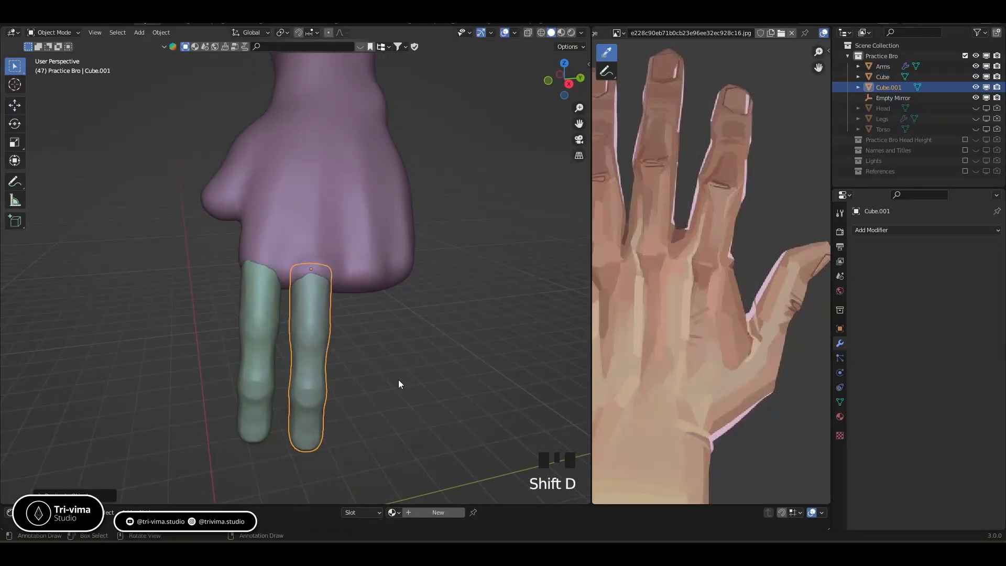
key("s")
left_click(397, 391)
Rotate the index finger outward by about 3.5° around its local Y axis.
middle_click_drag(397, 391, 335, 360)
left_click(246, 337)
middle_click_drag(278, 407, 316, 445)
key("r")
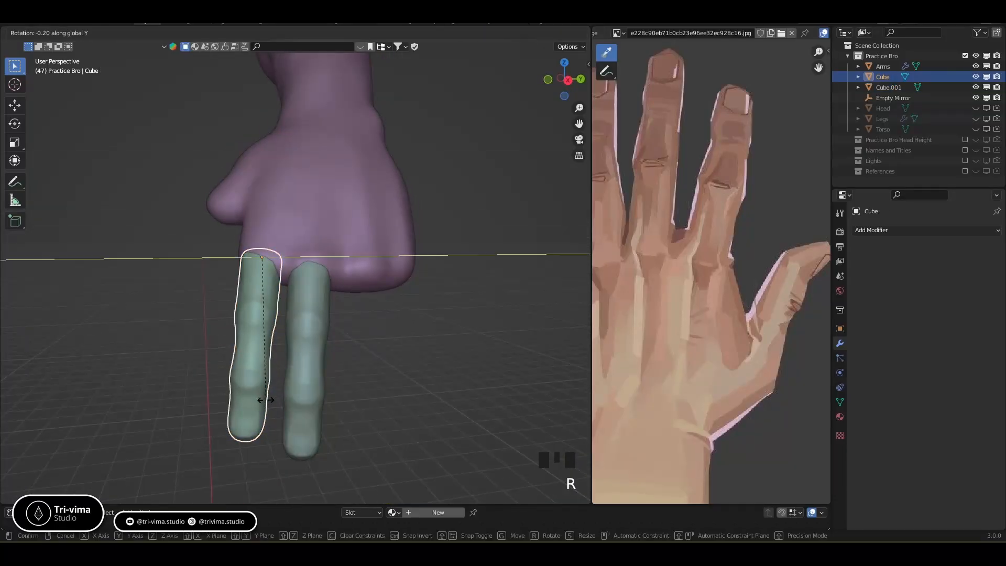
key("y")
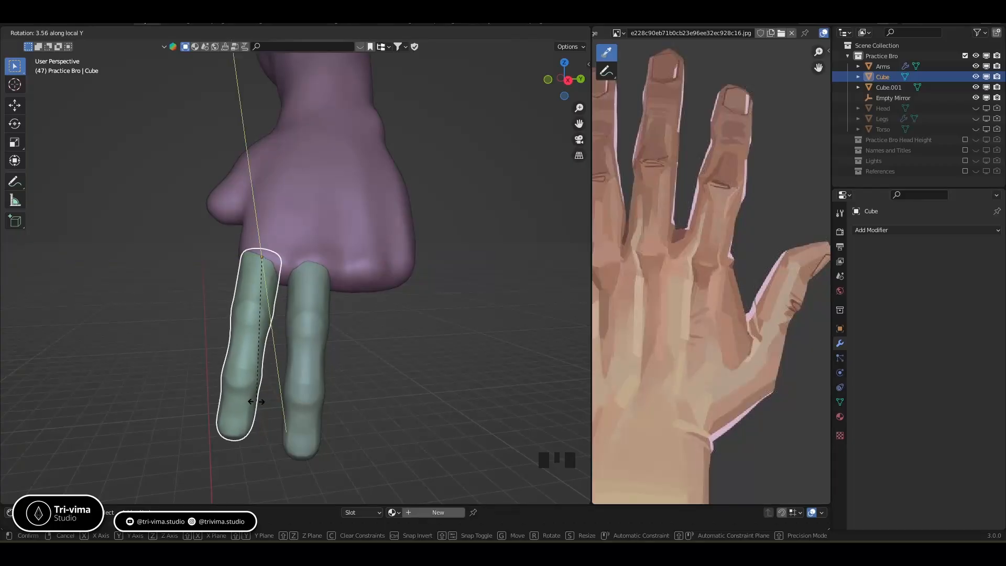
left_click(257, 400)
Rotate the middle finger by about -3° around its local Y axis.
left_click(293, 387)
mouse_move(351, 403)
middle_mouse_down()
mouse_move(341, 391)
mouse_move(350, 398)
middle_mouse_up()
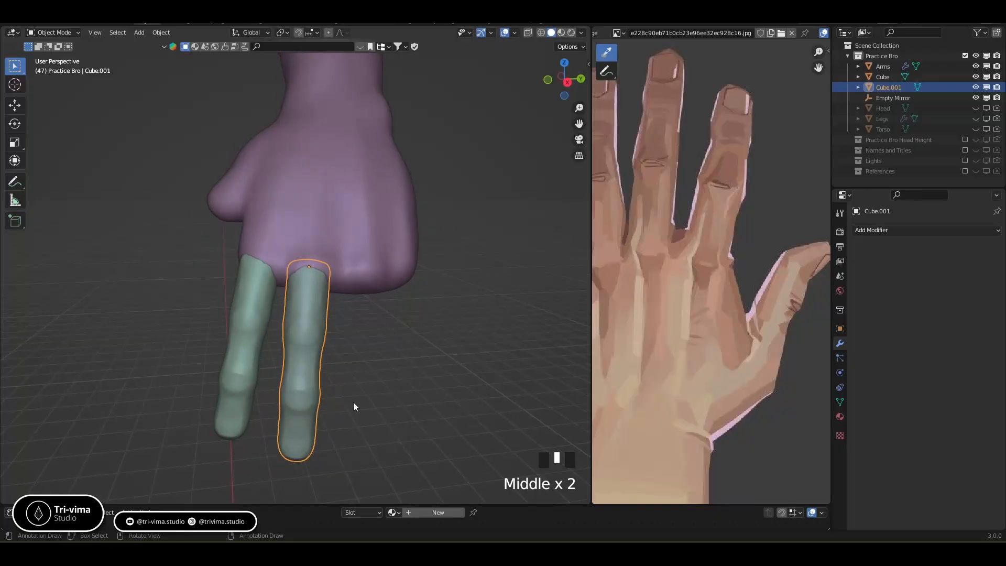
key("r")
key("y")
key("y")
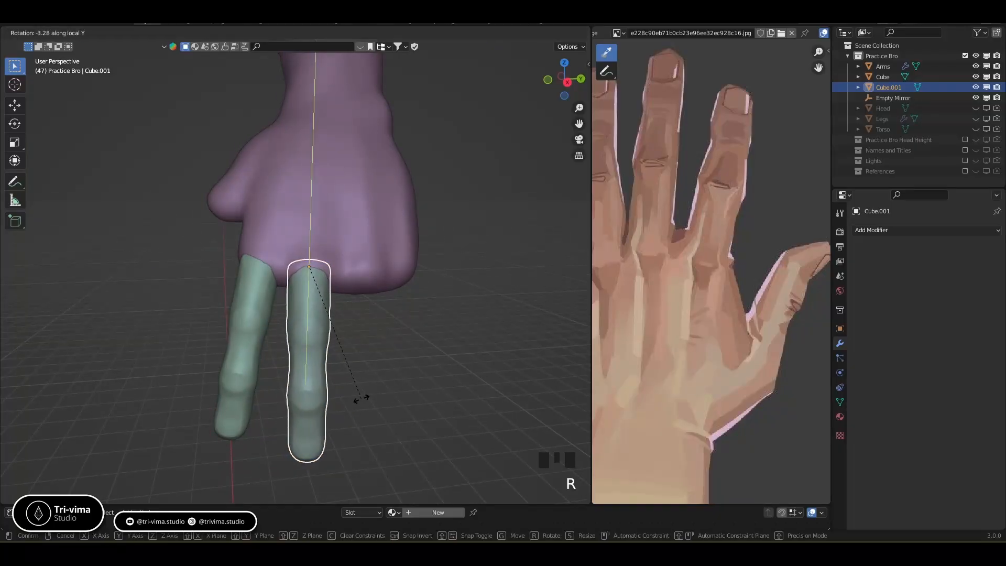
left_click(360, 400)
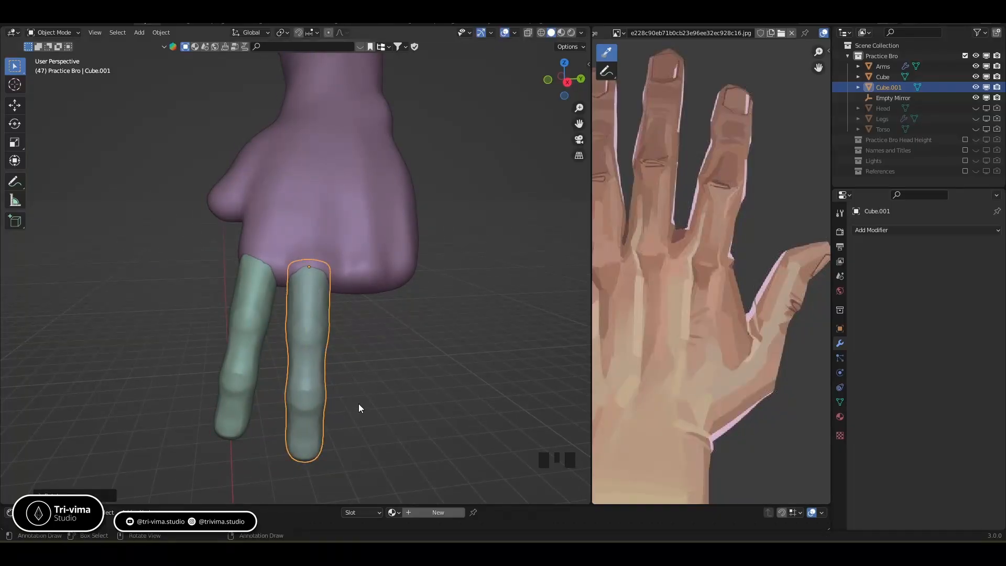
Rotate the middle finger by about -3° around its local X axis.
middle_click_drag(358, 403, 301, 412)
key("r")
key("x")
key("x")
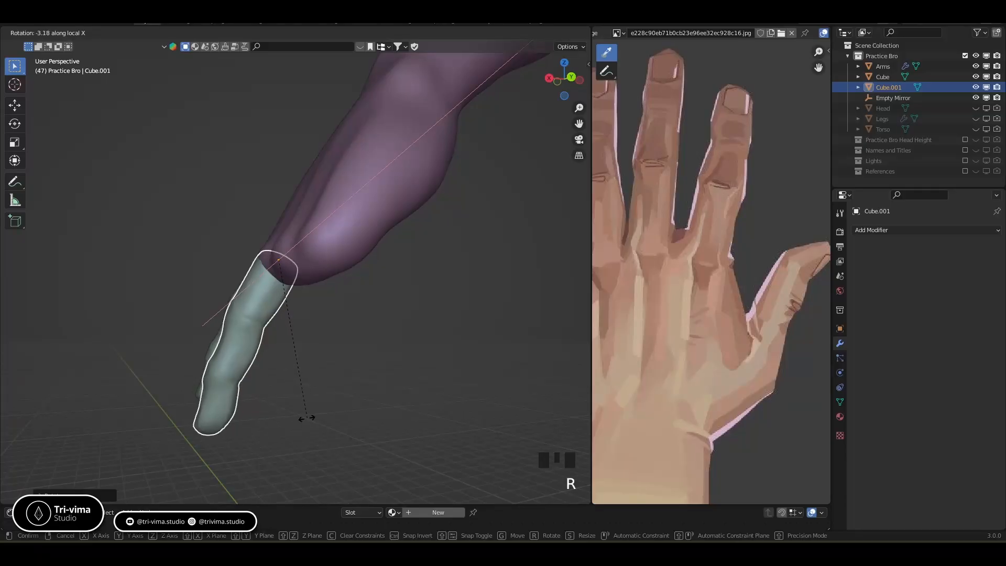
left_click(307, 422)
Adjust the index finger's position along its local Z and X axes, shifting it about -0.007 m in X.
middle_click_drag(305, 419, 288, 408)
left_click(381, 388)
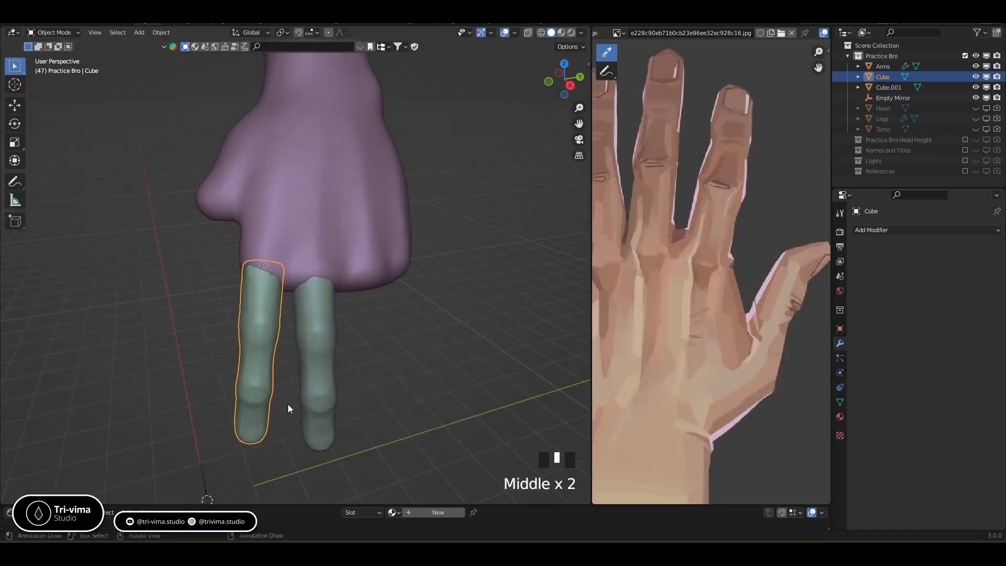
key("g")
key("z")
key("z")
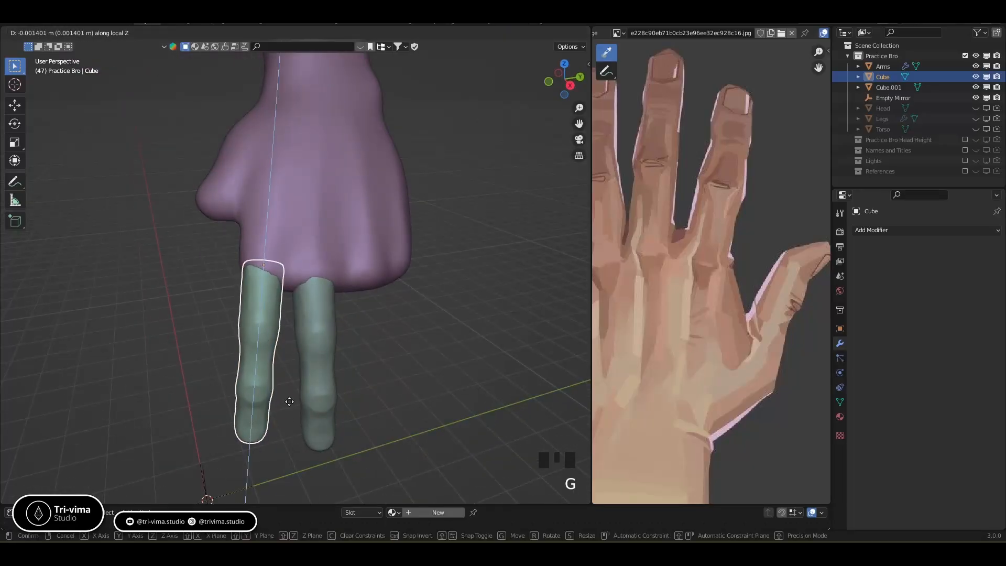
right_click(291, 405)
key("g")
key("x")
key("x")
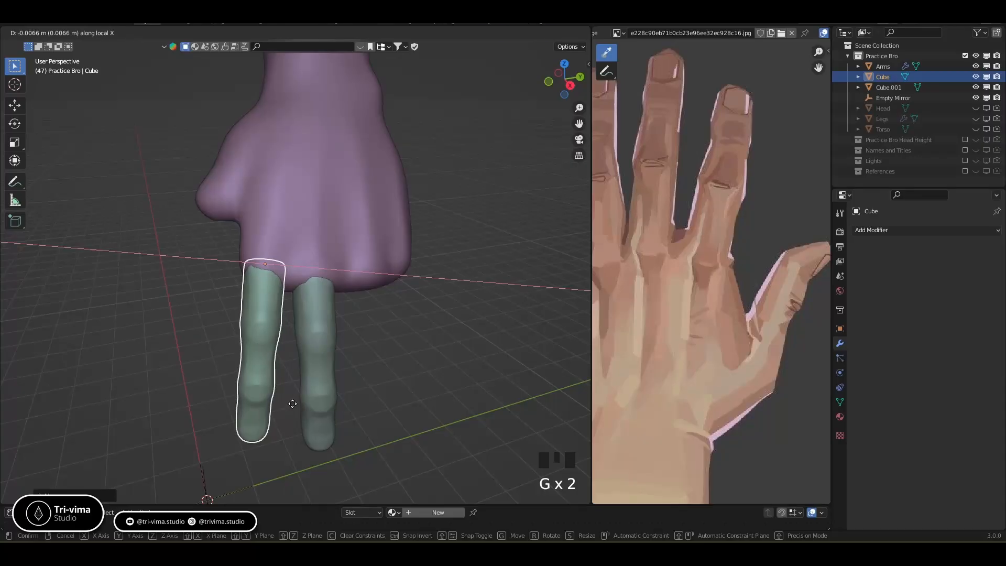
left_click(293, 404)
Scale the middle finger up uniformly by a factor of about 1.03.
middle_click_drag(298, 392, 384, 287)
middle_click_drag(466, 333, 250, 345)
left_click(250, 345)
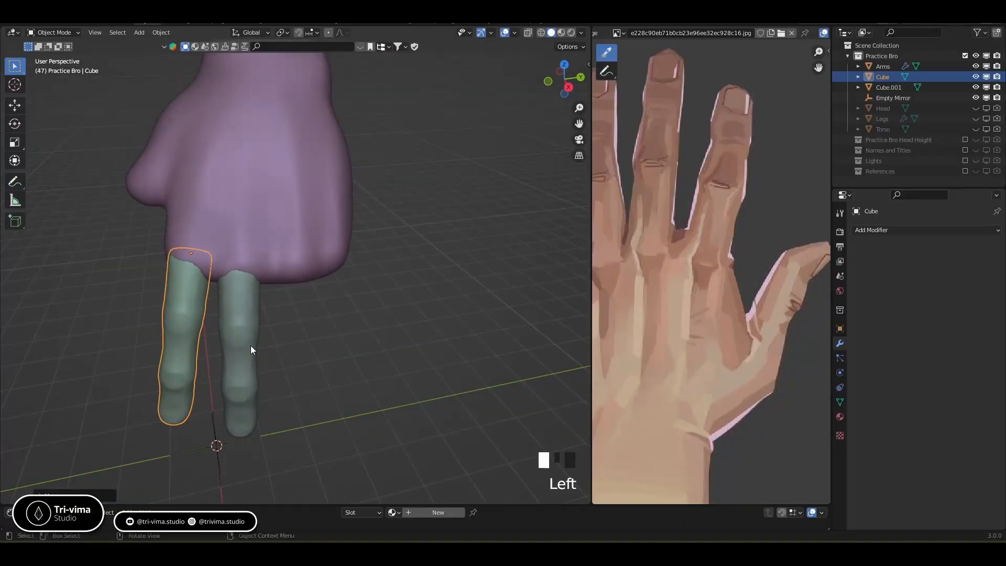
key("s")
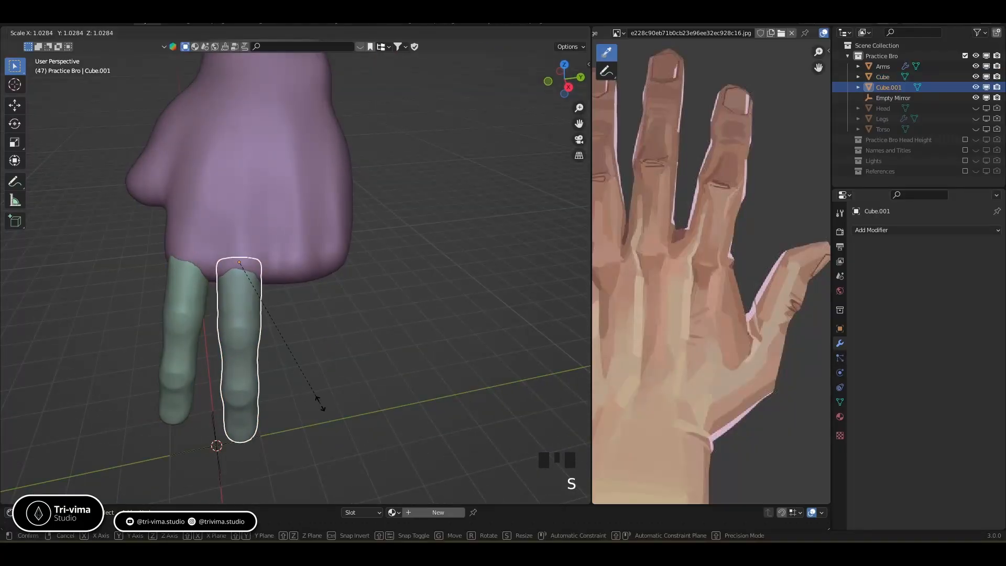
left_click(317, 400)
Duplicate the index finger along its local X axis and place the copy at the ring finger's knuckle.
middle_click_drag(333, 366, 308, 363)
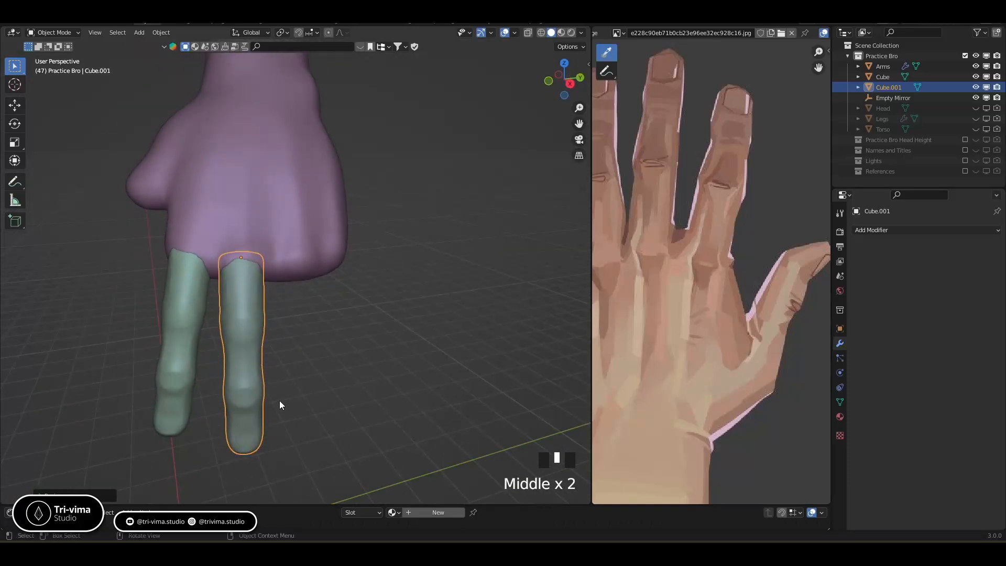
left_click(181, 375)
key("shift+d")
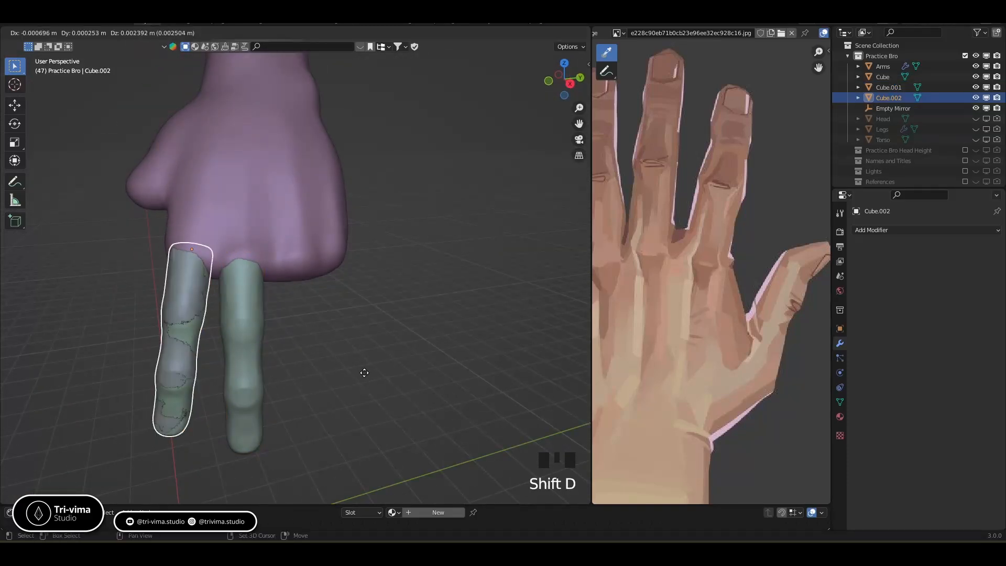
key("x")
key("x")
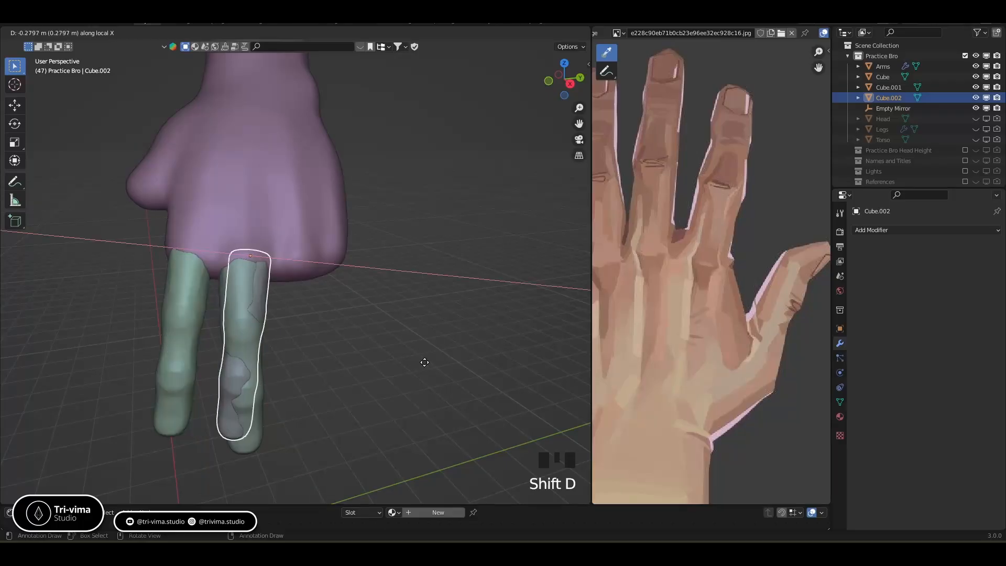
left_click(468, 350)
middle_click_drag(461, 350, 412, 355)
Rotate the ring finger by about -13° in the view and move it into place at its knuckle.
key("r")
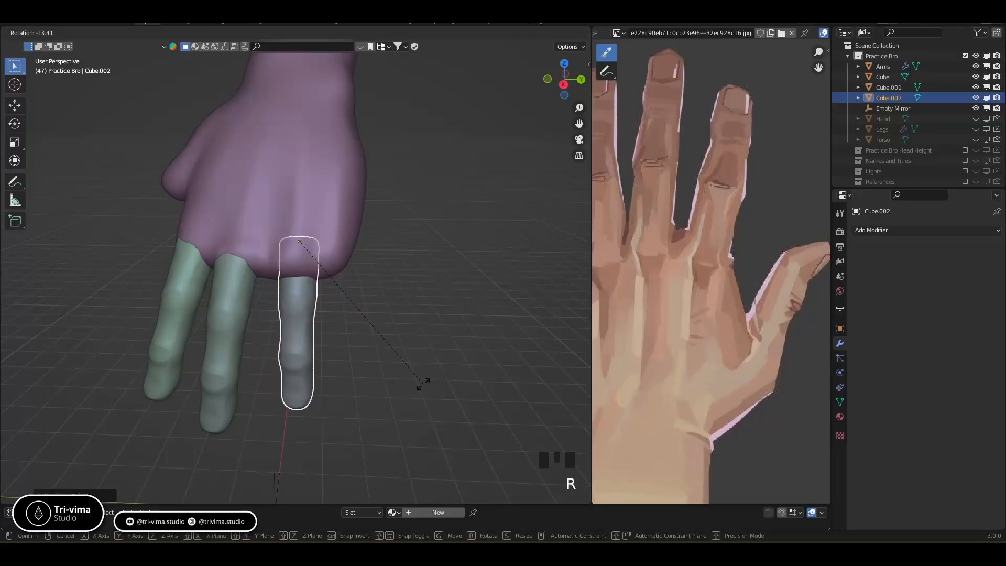
left_click(420, 387)
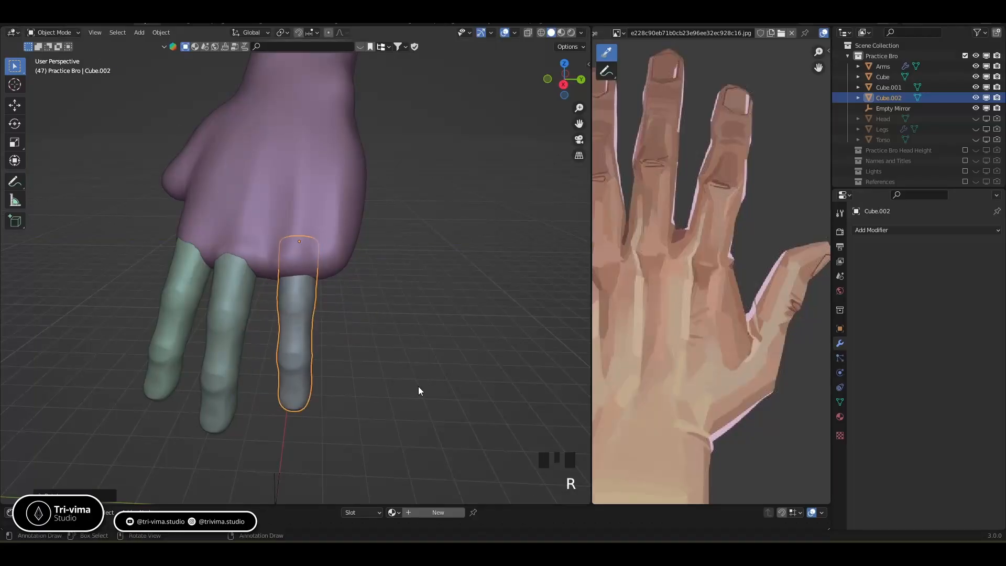
key("g")
middle_click_drag(370, 388, 394, 337)
key("g")
left_click(326, 369)
mouse_move(362, 350)
middle_mouse_down()
mouse_move(372, 337)
mouse_move(375, 355)
middle_mouse_up()
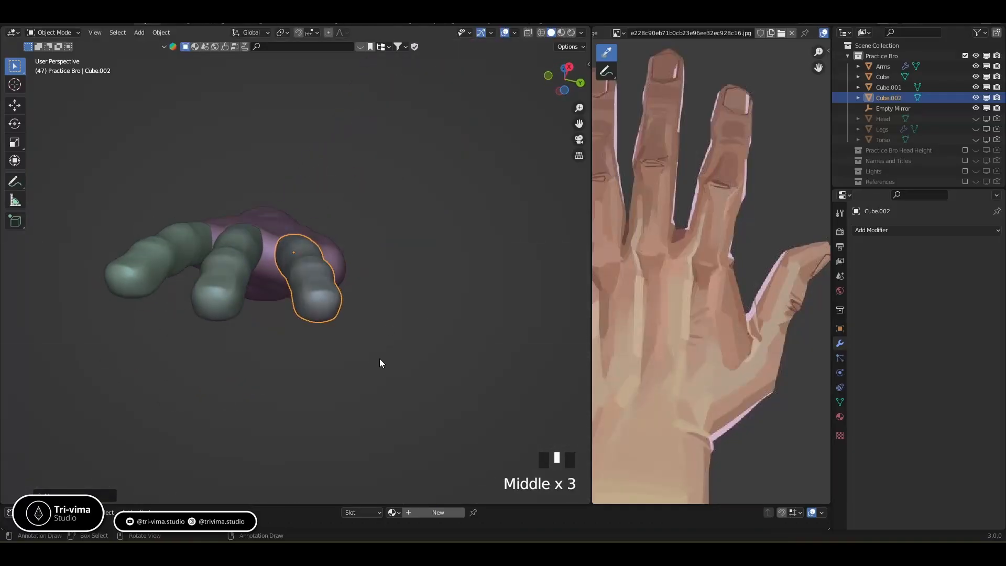
Reposition the ring finger at its knuckle and rotate it about its local Z axis.
key("g")
left_click(376, 382)
key("r")
key("z")
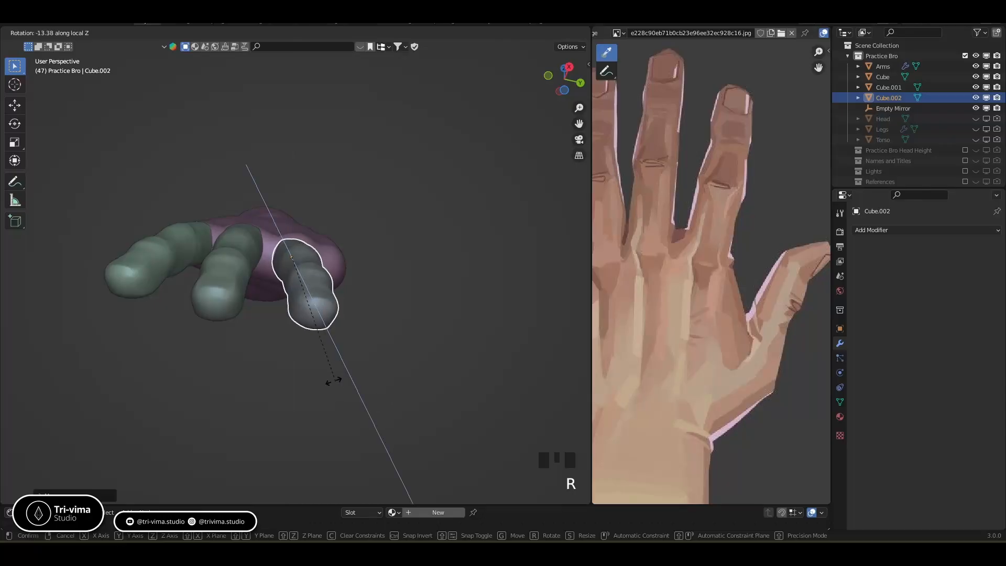
left_click(313, 372)
Rotate the ring finger in the view plane and twist it about its local Y axis to straighten its direction.
middle_click_drag(362, 375, 357, 401)
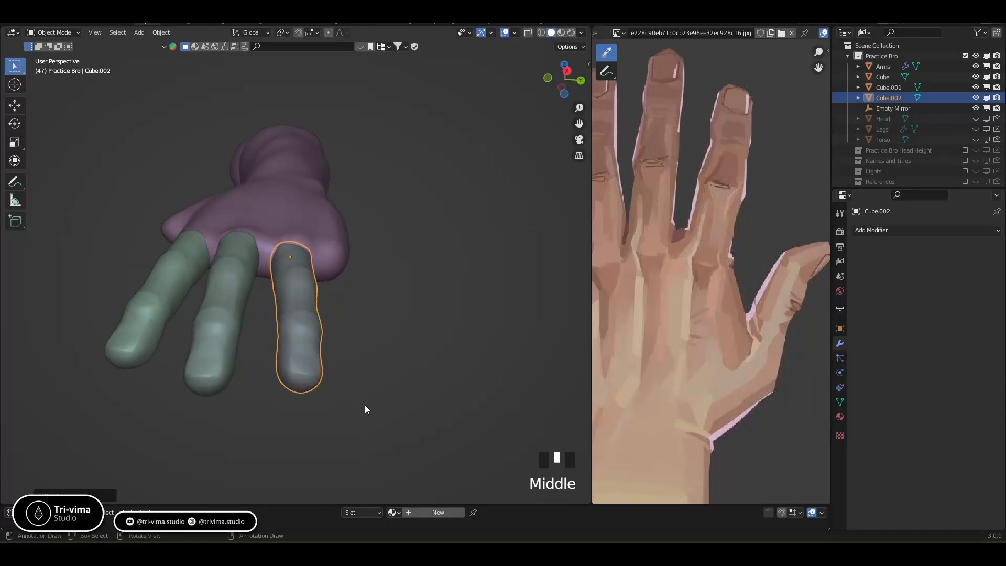
key("r")
left_click(401, 389)
key("r")
key("y")
key("y")
left_click(389, 401)
mouse_move(389, 401)
middle_mouse_down()
mouse_move(404, 401)
mouse_move(395, 405)
middle_mouse_up()
Rotate the middle finger about its local Z axis to align it with its neighbours.
middle_click_drag(338, 382, 284, 432)
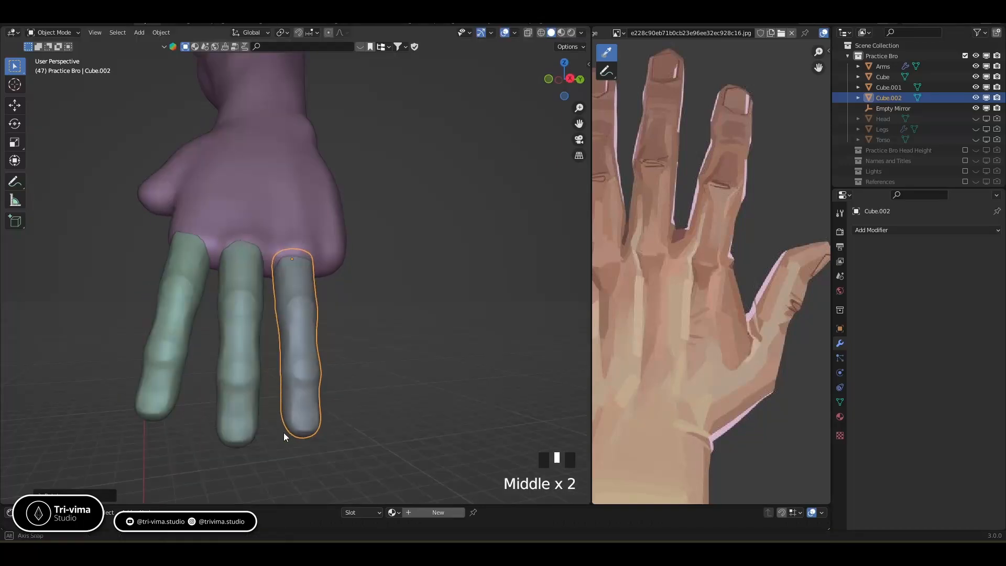
left_click(240, 358)
key("r")
key("z")
key("z")
left_click(262, 433)
Rotate the ring finger by about -5° around its local Y axis.
middle_click_drag(267, 432, 275, 379)
left_click(277, 377)
key("r")
key("y")
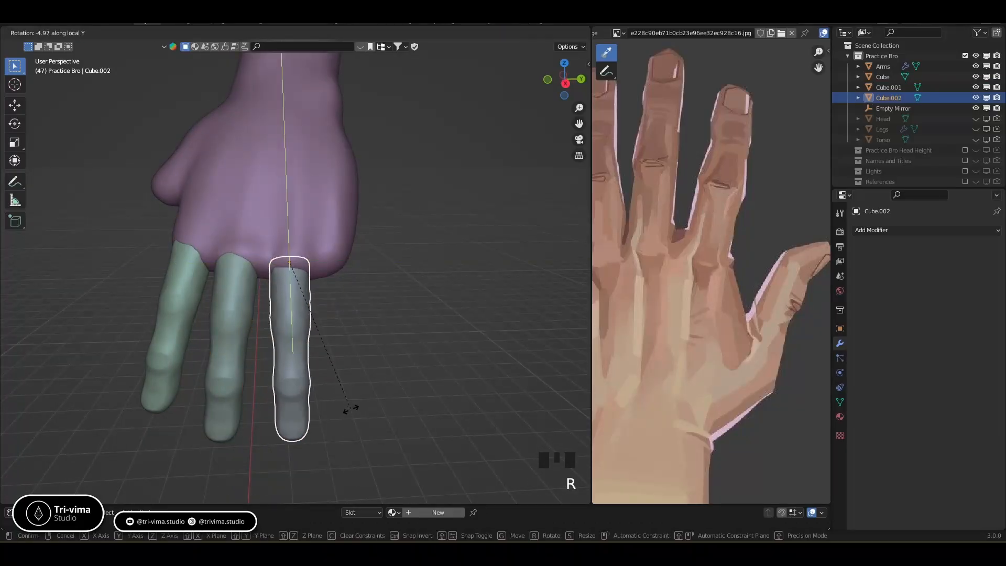
left_click(351, 408)
Move the ring finger slightly at its knuckle and rotate it by about 1.3° around its local Y axis.
middle_click_drag(352, 410, 351, 340)
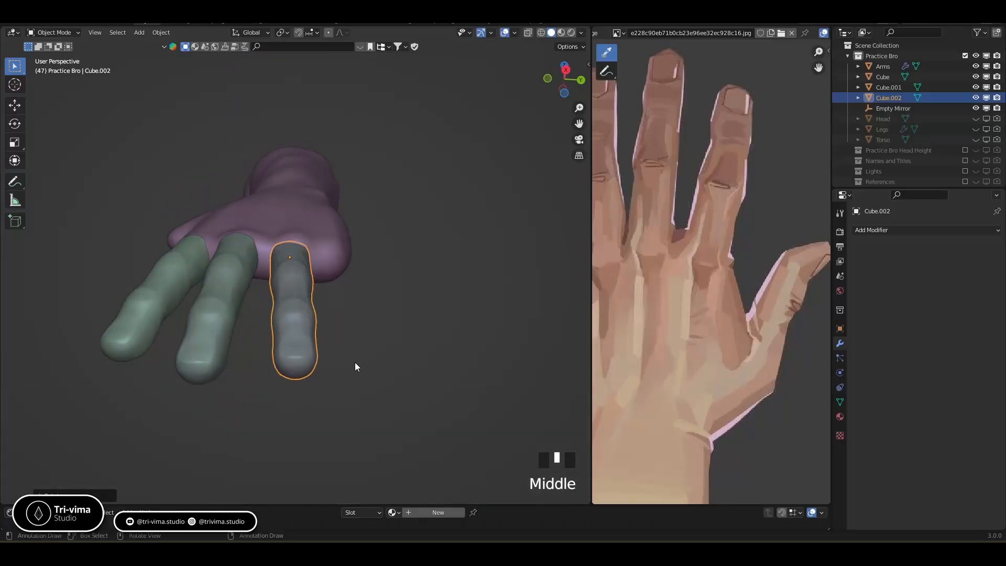
key("g")
left_click(354, 362)
middle_click_drag(350, 363, 341, 411)
key("r")
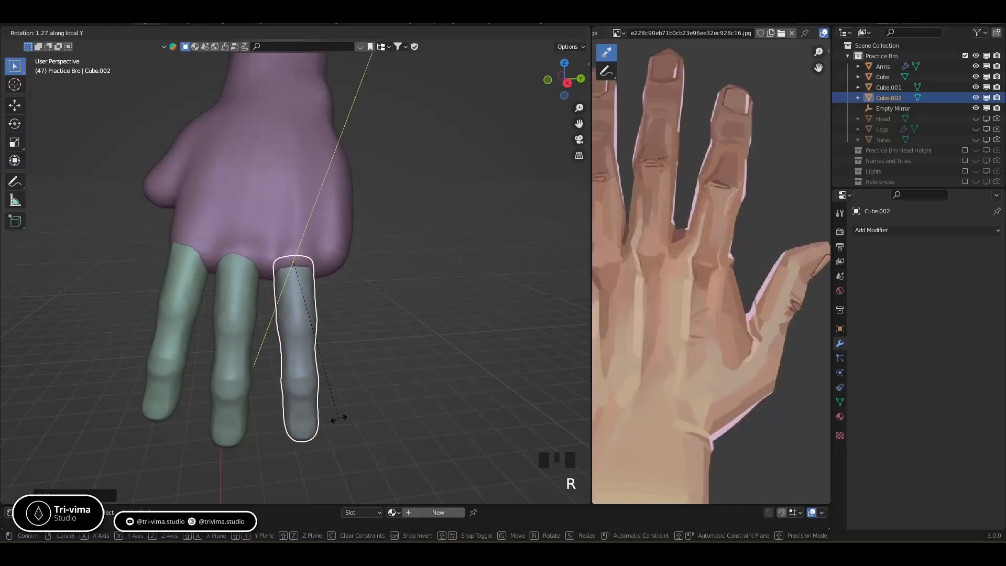
left_click(334, 419)
Shift the ring finger by about -0.03 m along its local Y axis.
middle_click_drag(311, 256, 316, 231)
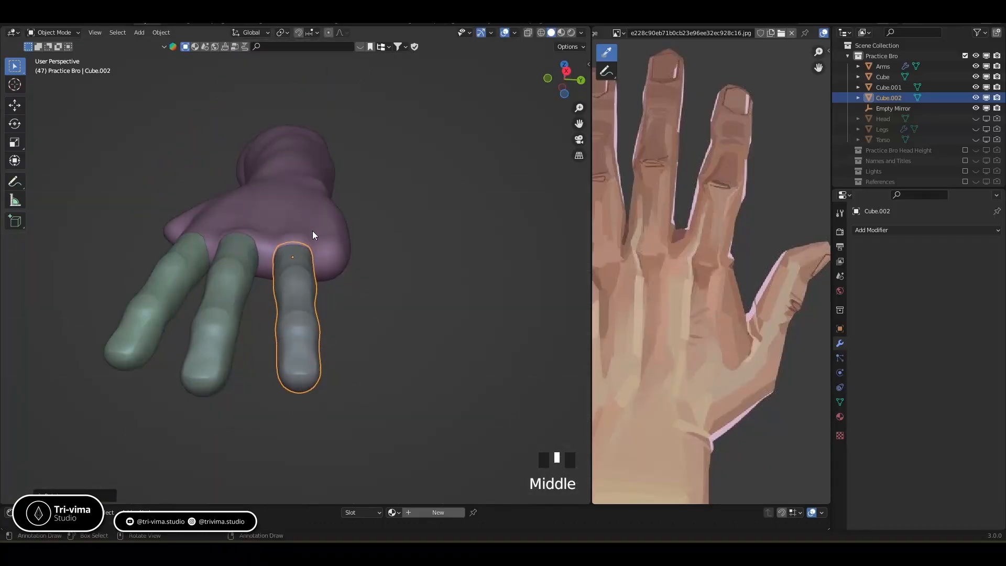
middle_click_drag(289, 301, 292, 269)
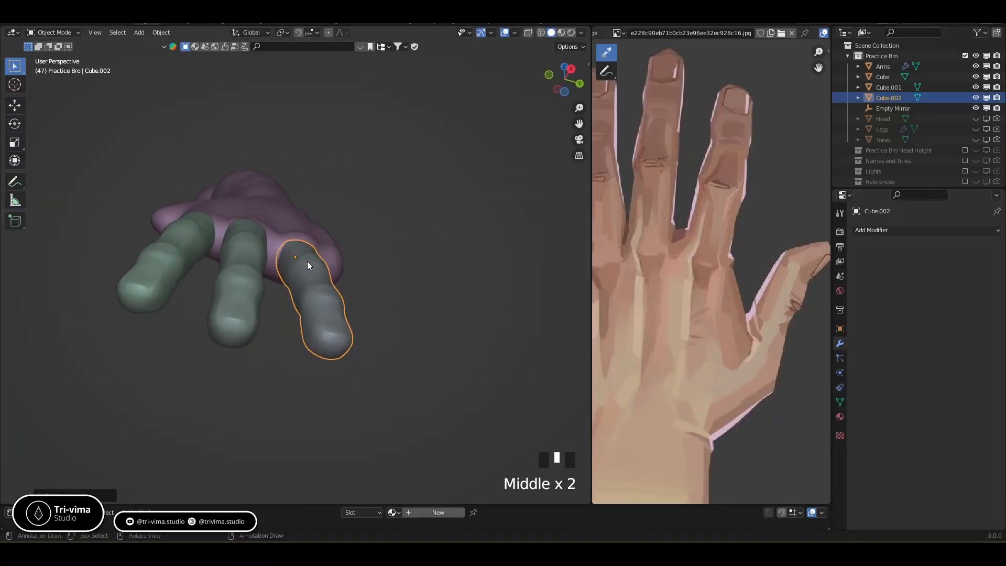
key("g")
key("x")
key("x")
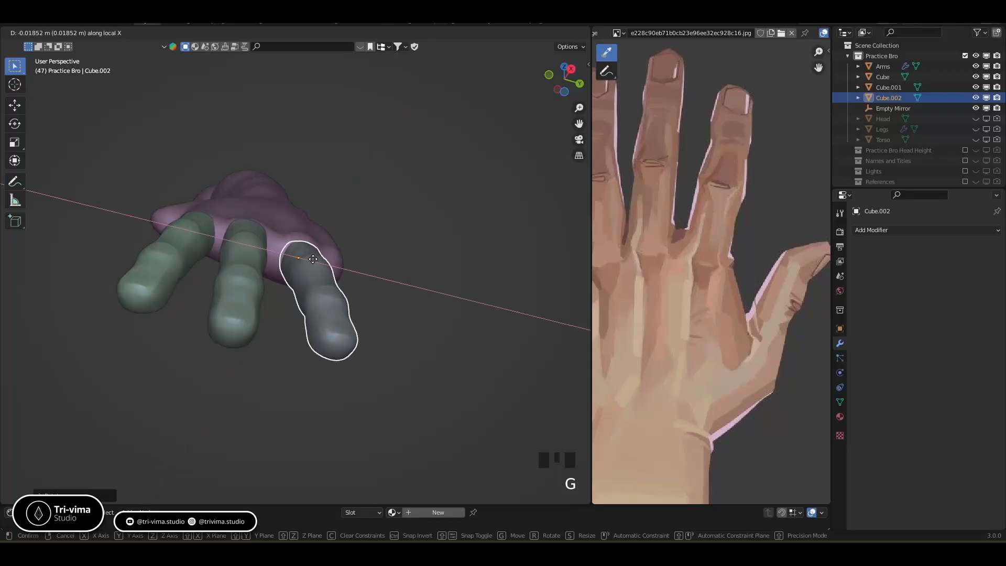
key("y")
key("y")
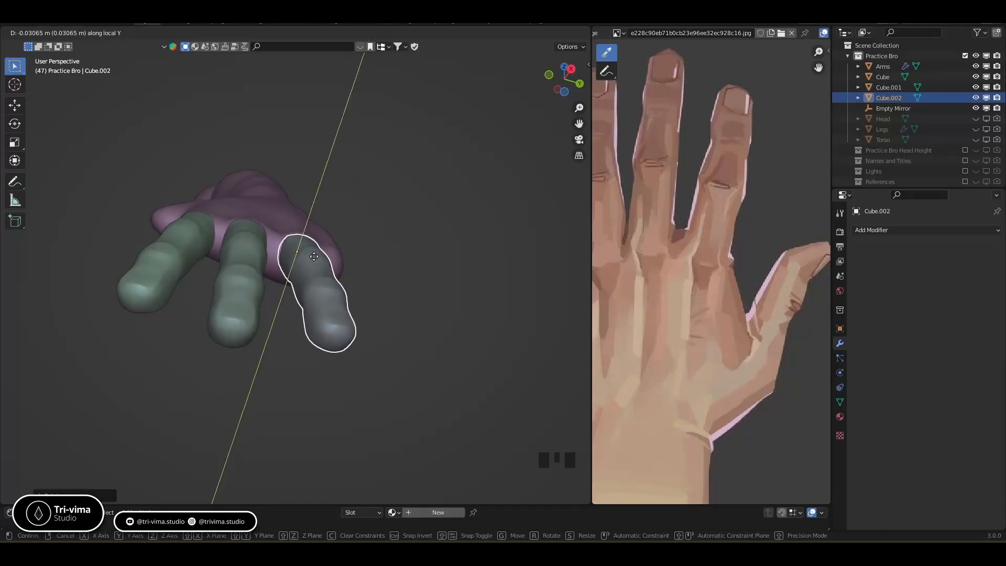
left_click(314, 258)
middle_click_drag(279, 227, 214, 246)
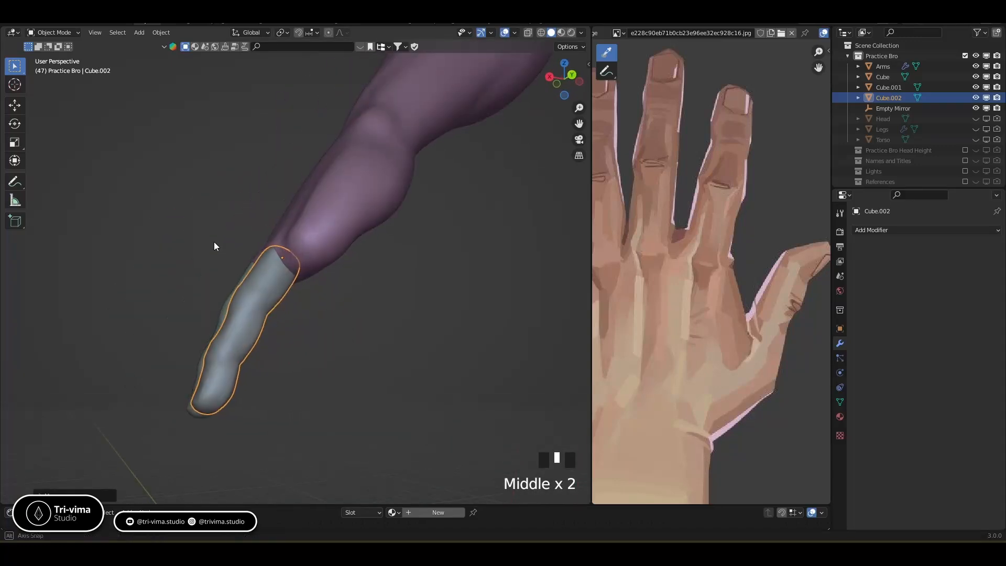
Scale the ring finger down slightly, and thicken it by a factor of about 1.09 while keeping its local Z length.
middle_click_drag(297, 284, 368, 369)
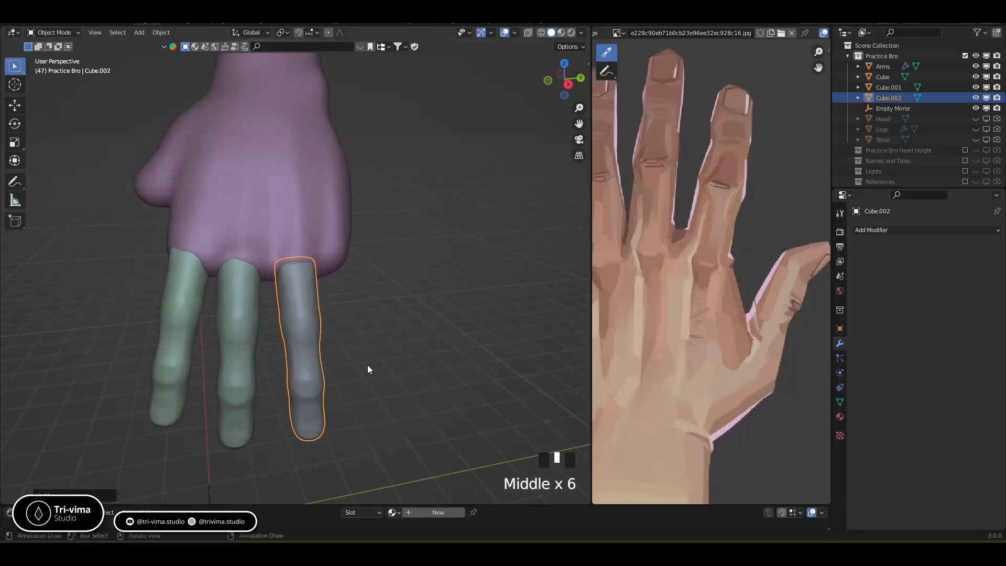
key("s")
left_click(364, 369)
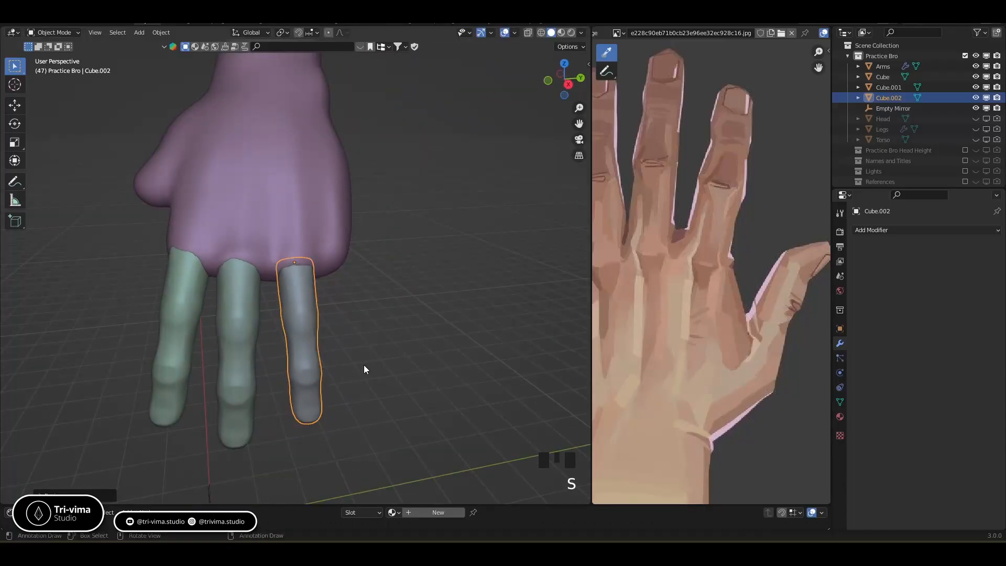
key("s")
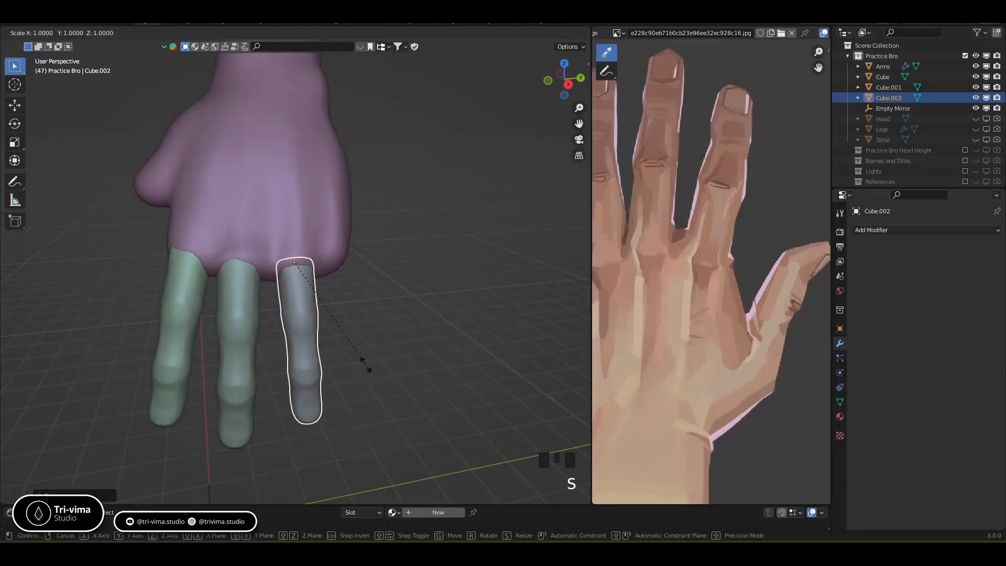
key("shift+z")
key("shift+z")
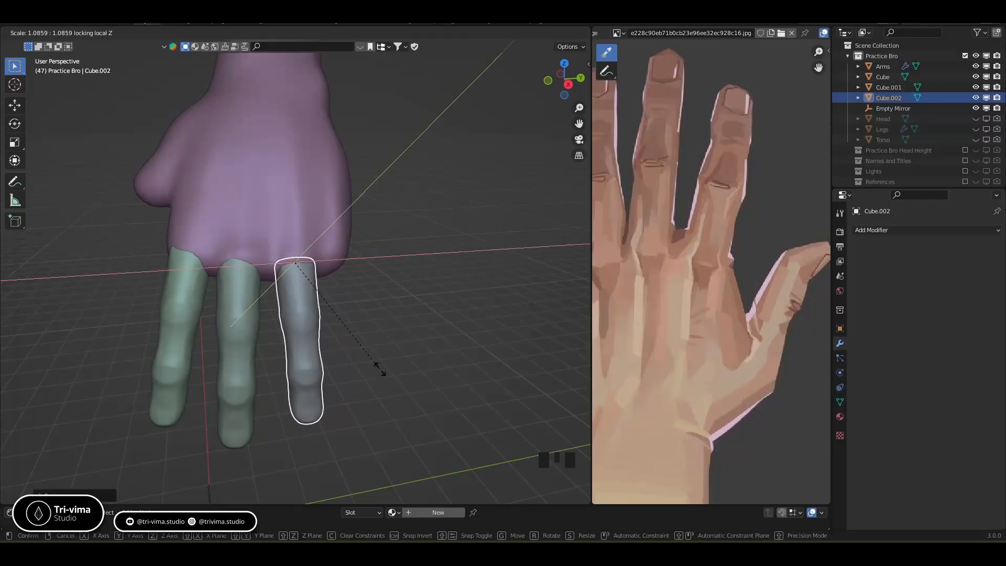
left_click(382, 369)
Thicken the middle finger slightly by scaling it on every axis except local Z.
middle_click_drag(382, 369, 371, 351)
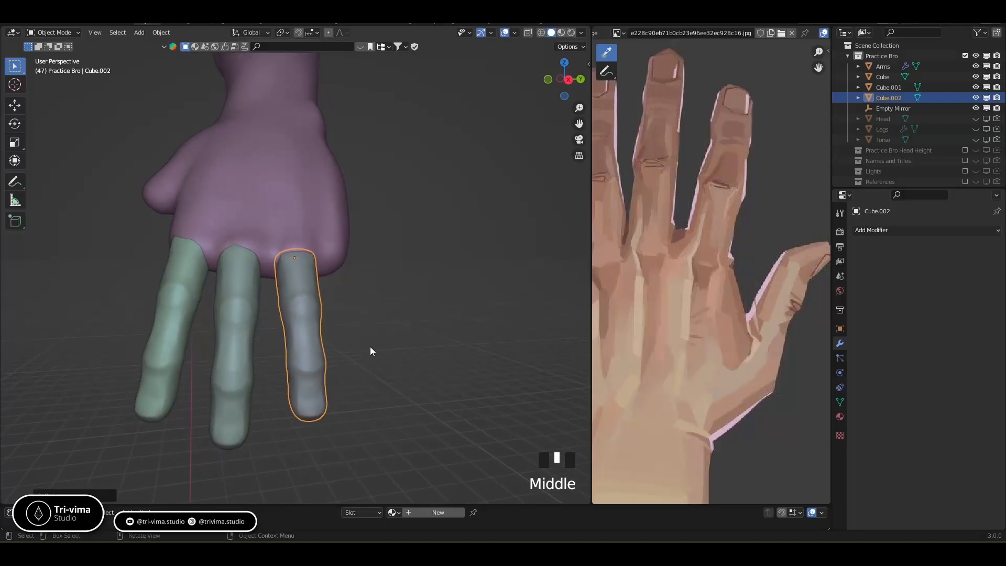
left_click(233, 351)
key("s")
key("shift+z")
key("shift+z")
left_click(284, 361)
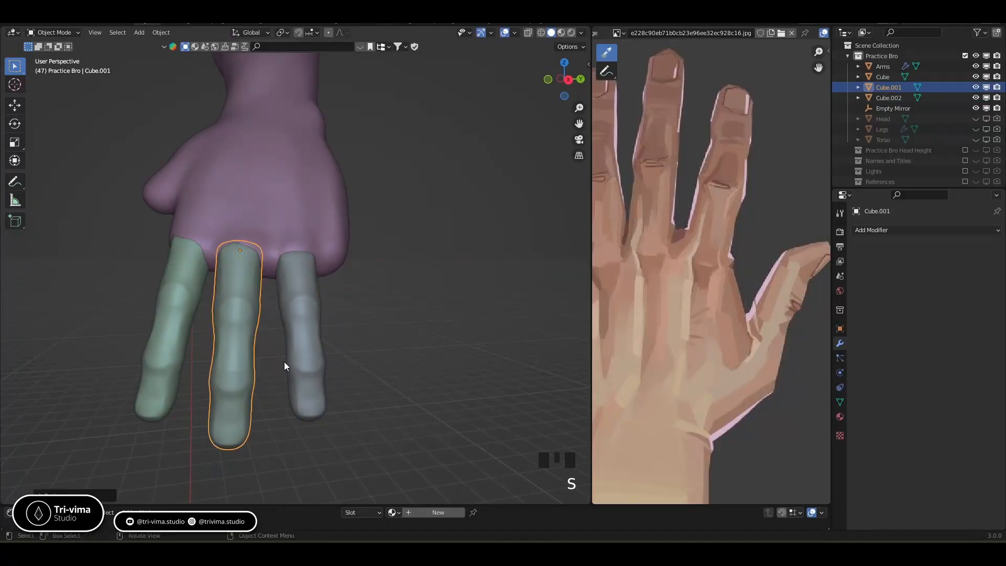
left_click(309, 317)
mouse_move(351, 350)
middle_mouse_down()
mouse_move(360, 349)
mouse_move(335, 340)
middle_mouse_up()
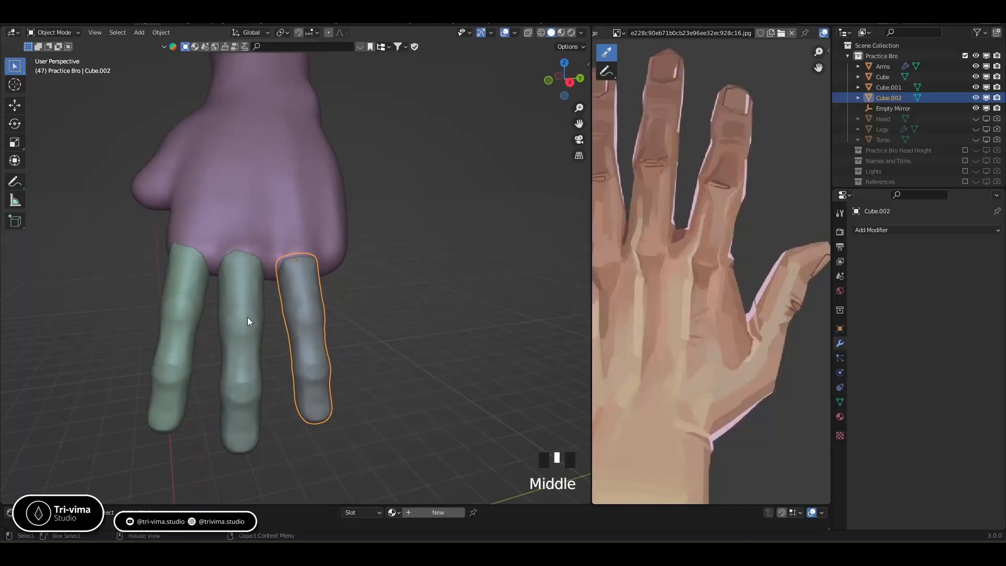
Rotate the middle finger slightly about its local X axis and shift it about 0.013 m along the global Y axis.
left_click(245, 317)
key("r")
key("x")
key("x")
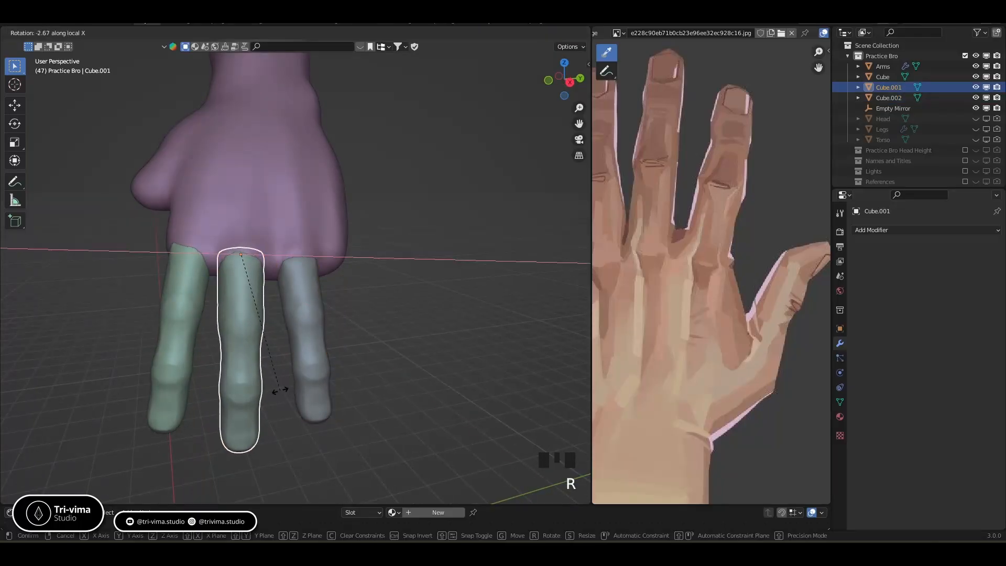
left_click(288, 396)
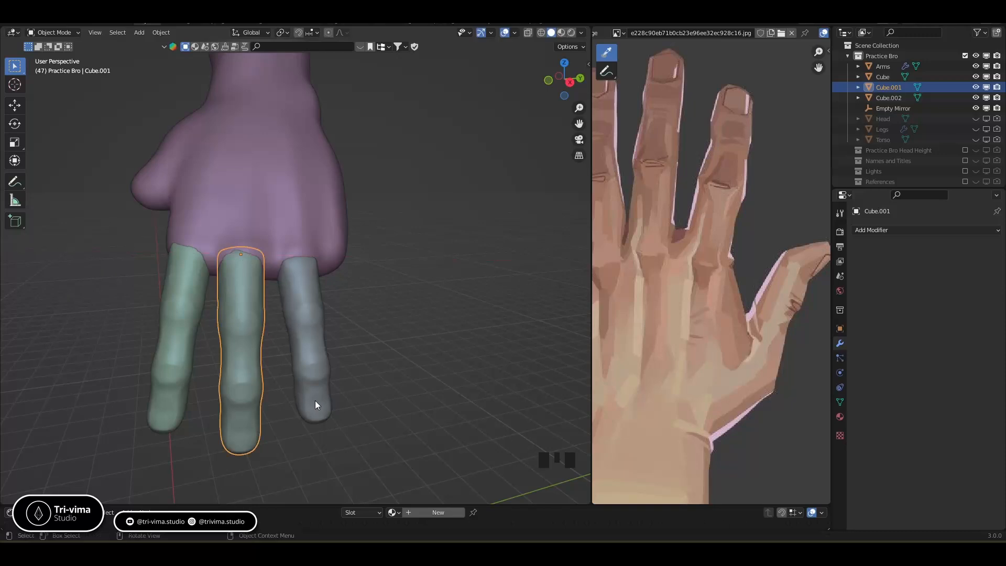
key("g")
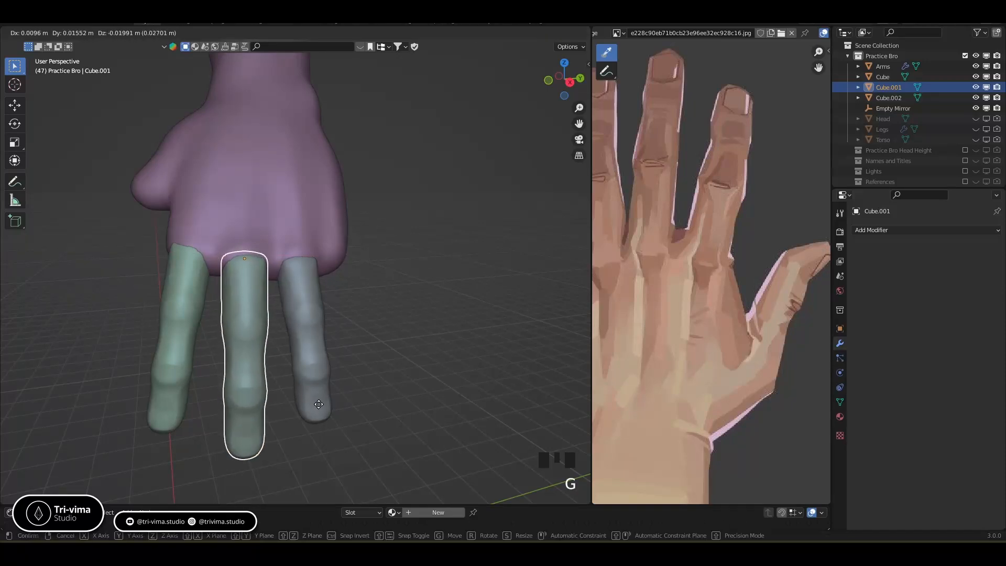
key("y")
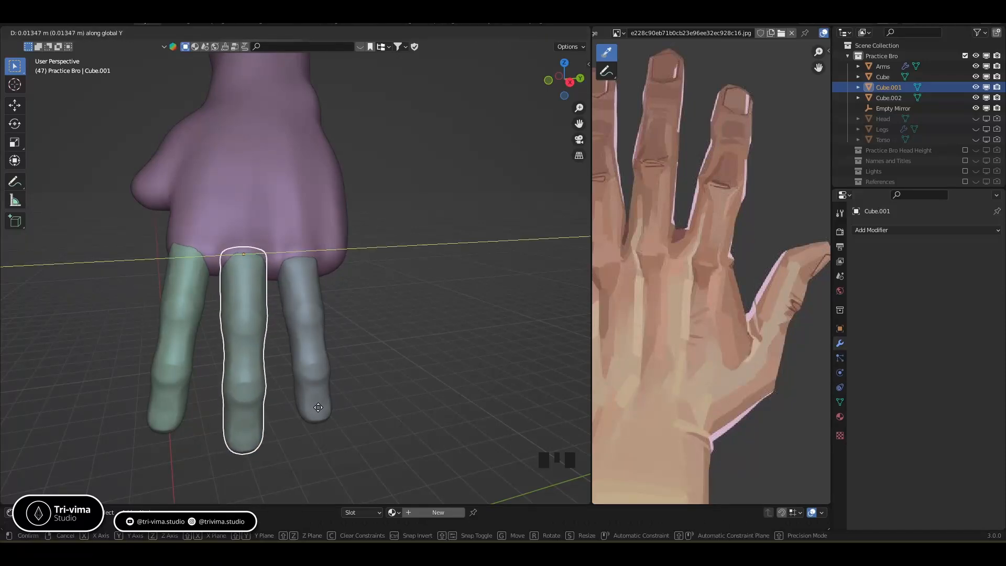
left_click(319, 406)
Fine-tune the middle finger's rotation about its local Z axis in two small adjustments.
middle_click_drag(322, 367, 327, 292)
key("r")
key("z")
key("z")
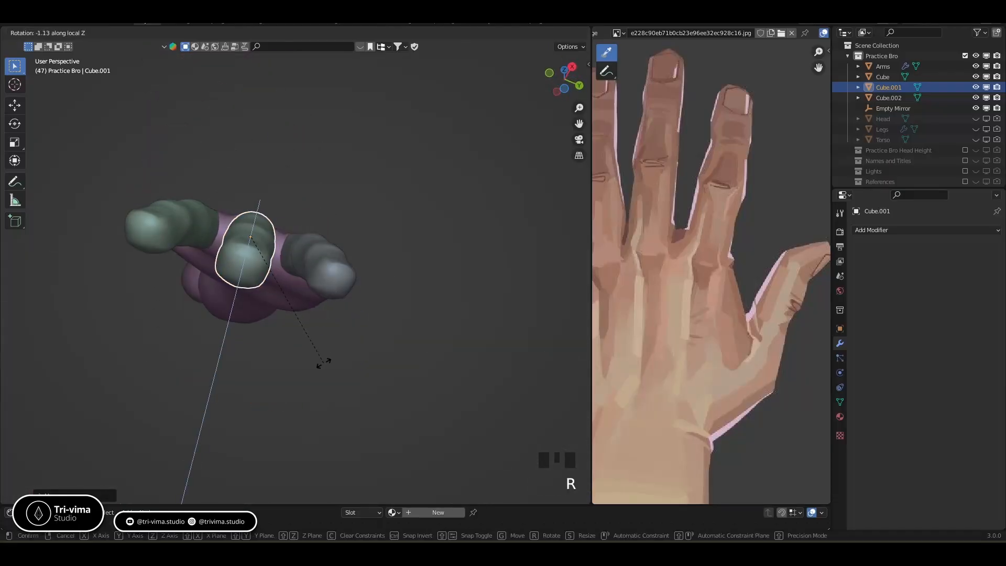
left_click(313, 364)
mouse_move(324, 366)
middle_mouse_down()
mouse_move(341, 372)
mouse_move(339, 363)
mouse_move(325, 367)
middle_mouse_up()
key("r")
key("z")
key("z")
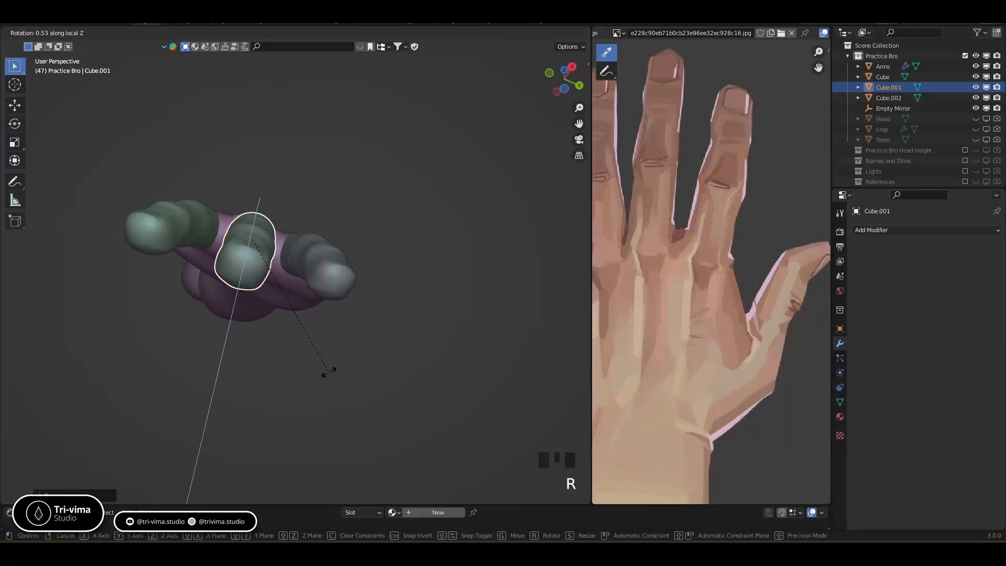
left_click(331, 360)
Adjust the index finger's rotation slightly about its local Z axis.
left_click(175, 239)
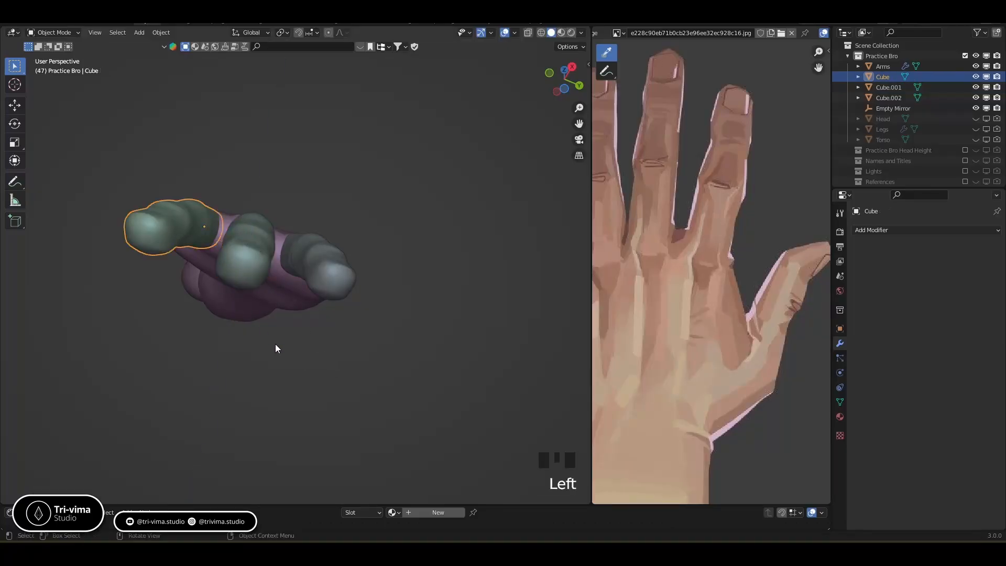
key("r")
key("z")
key("z")
left_click(293, 346)
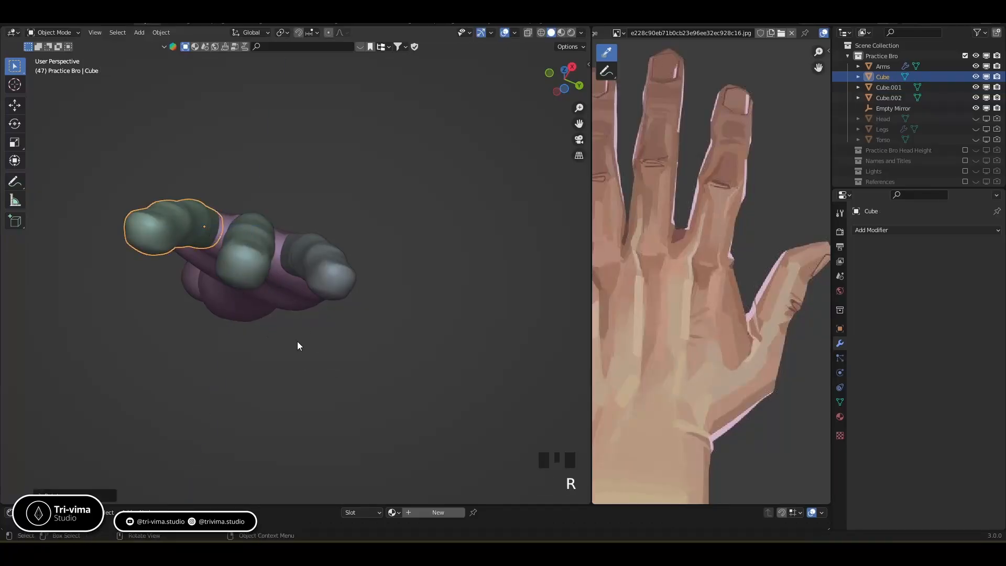
Move the ring finger along its local Y axis to seat it at the knuckle.
middle_click_drag(297, 343, 284, 339)
left_click(297, 283)
key("g")
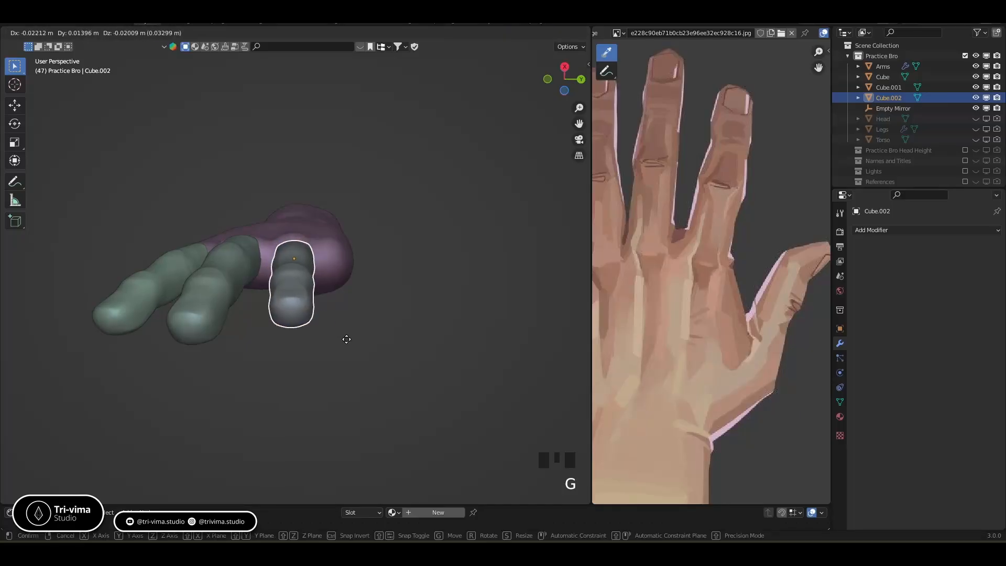
key("y")
key("y")
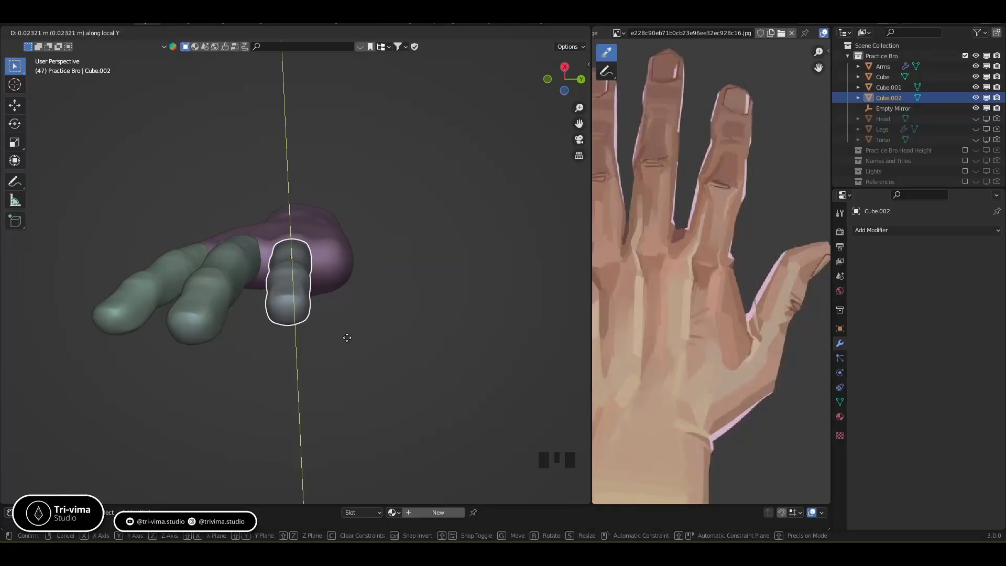
left_click(344, 313)
Rotate the ring finger slightly about its local X axis.
middle_click_drag(344, 312, 375, 289)
key("r")
key("x")
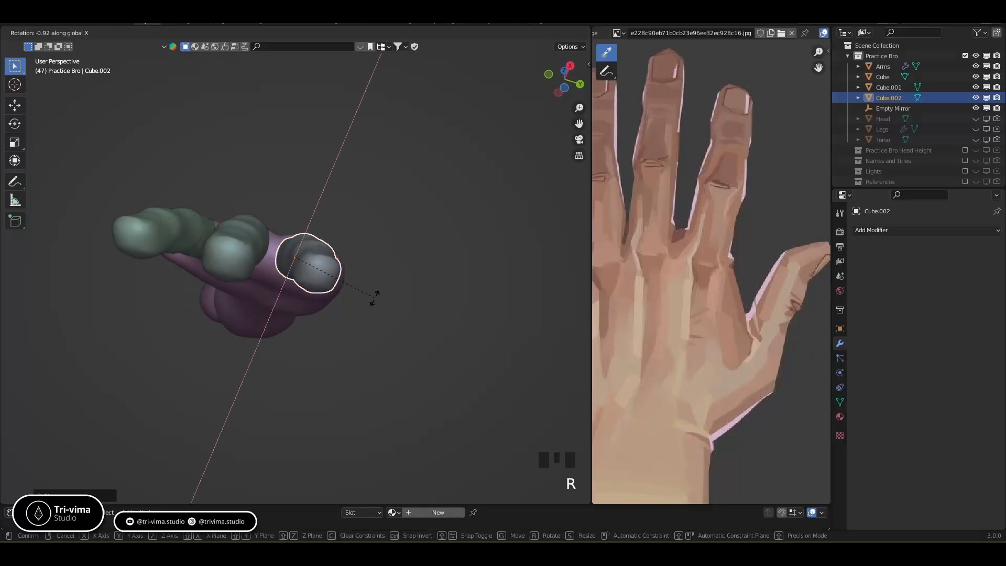
key("x")
left_click(373, 302)
Nudge the ring finger by about -0.002 m along its local Y axis.
middle_click_drag(372, 301, 341, 393)
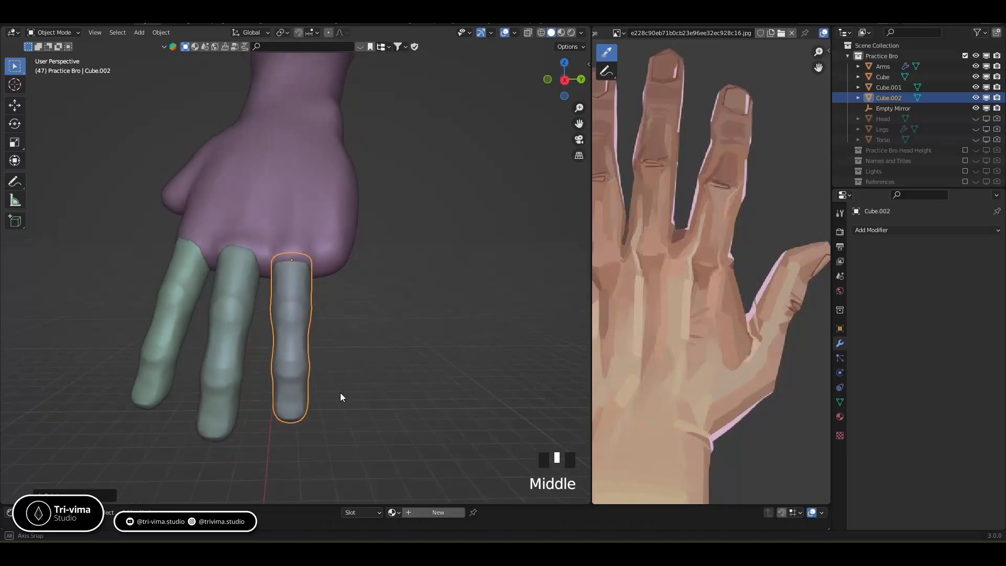
middle_click_drag(325, 350, 353, 374)
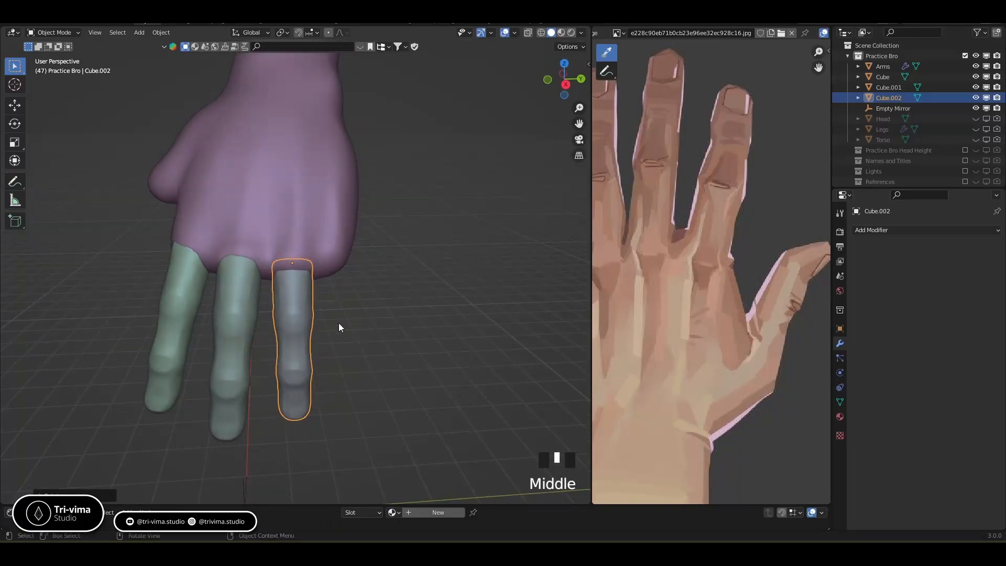
middle_click_drag(332, 337, 277, 322)
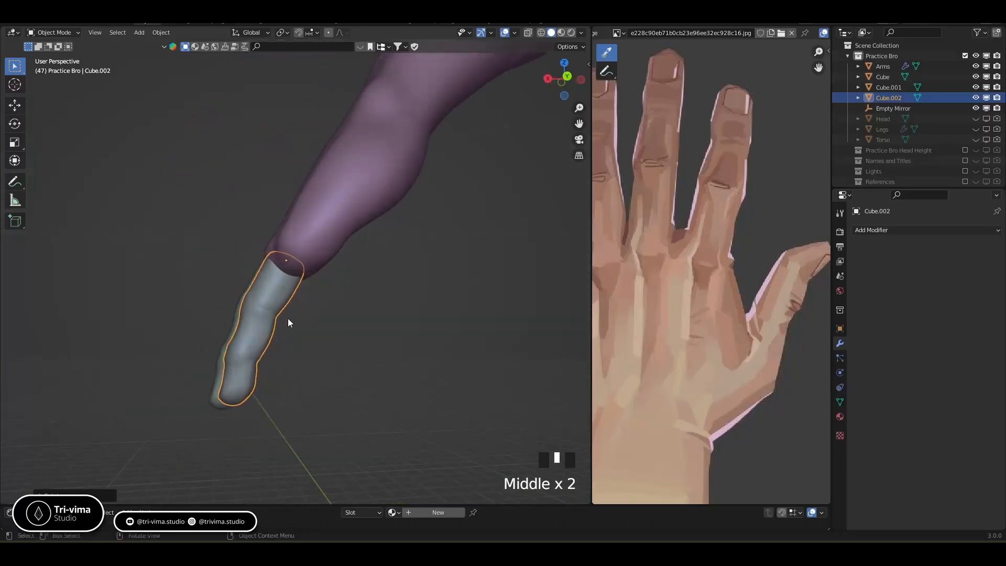
key("g")
key("y")
key("y")
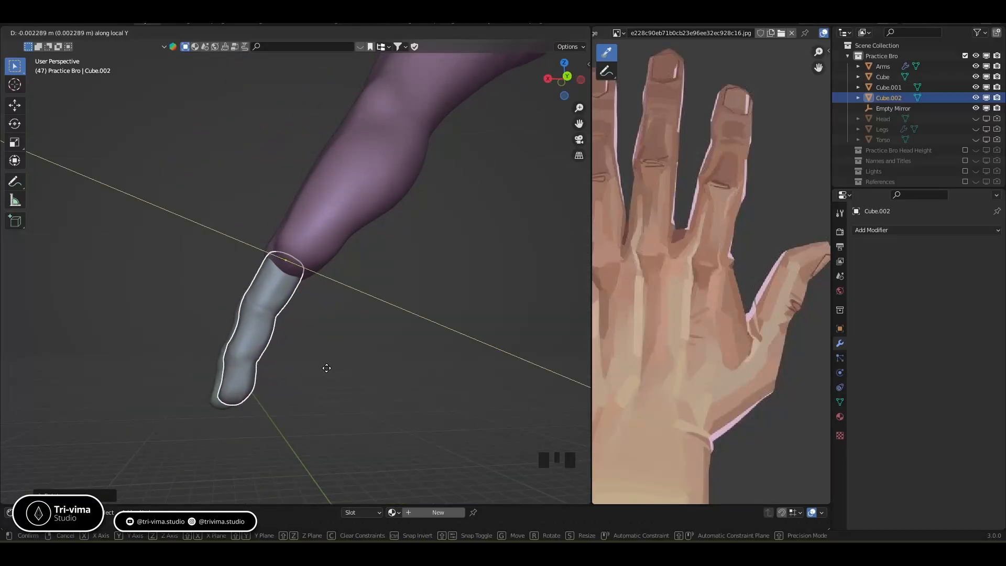
left_click(327, 369)
Duplicate the ring finger and slide the copy along its local X axis to the little finger's knuckle.
middle_click_drag(329, 367, 366, 348)
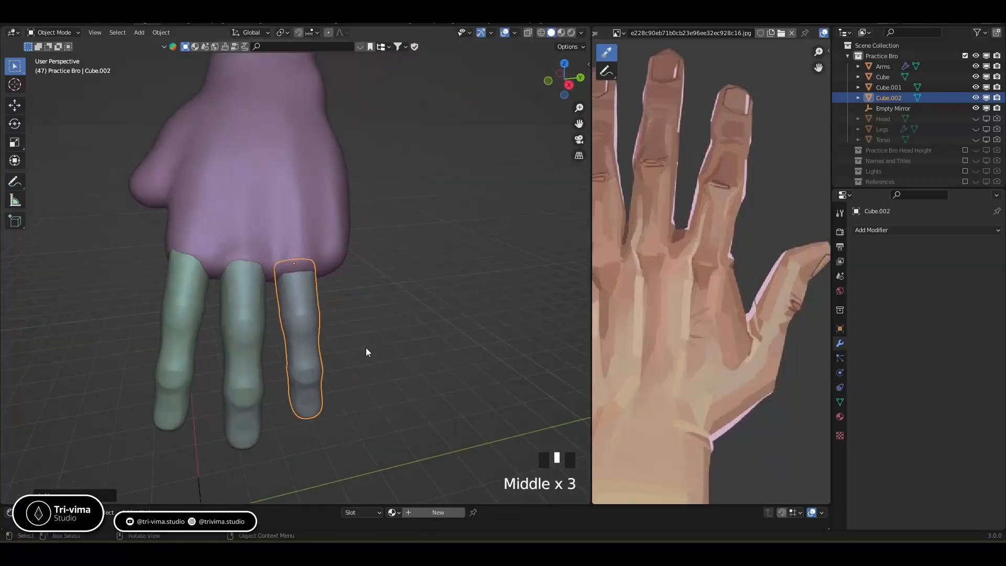
key("shift+d")
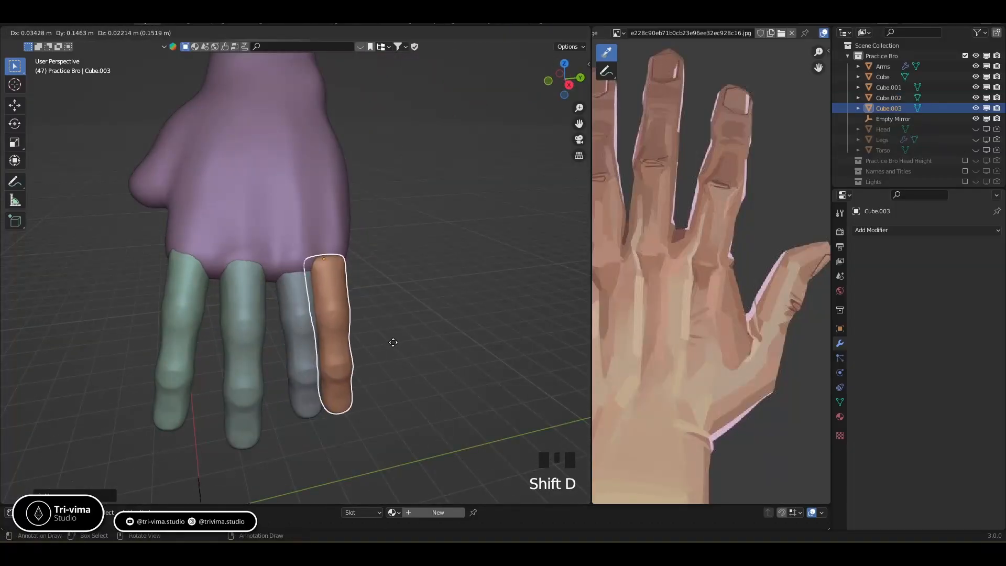
key("x")
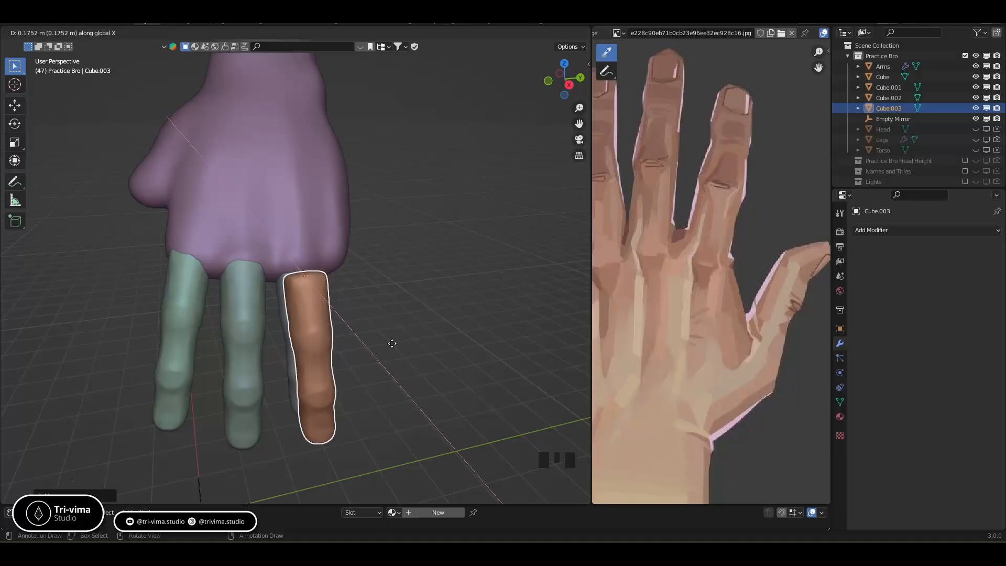
key("x")
left_click(411, 332)
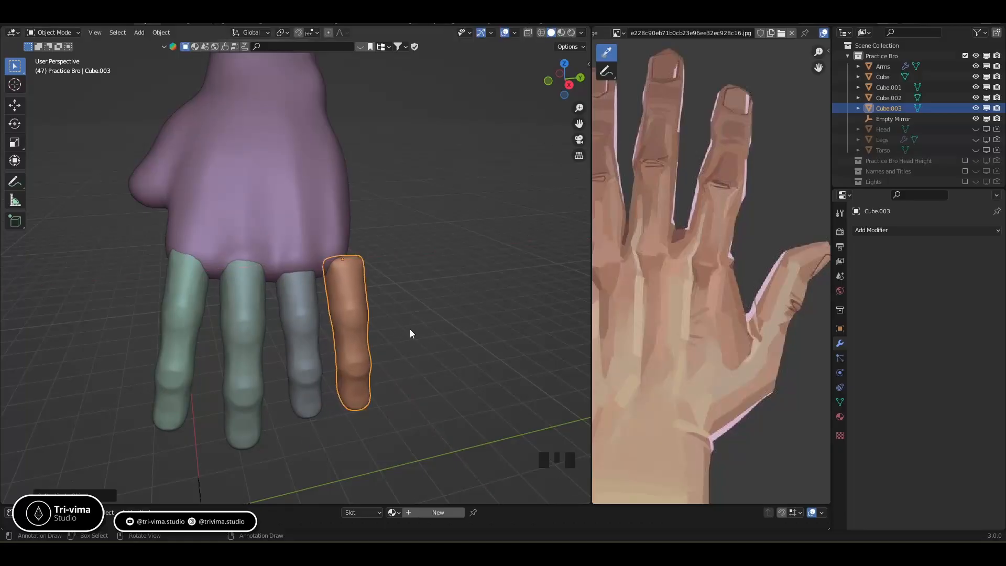
Move the little finger about 0.05 m along its local Y axis.
key("g")
key("y")
key("y")
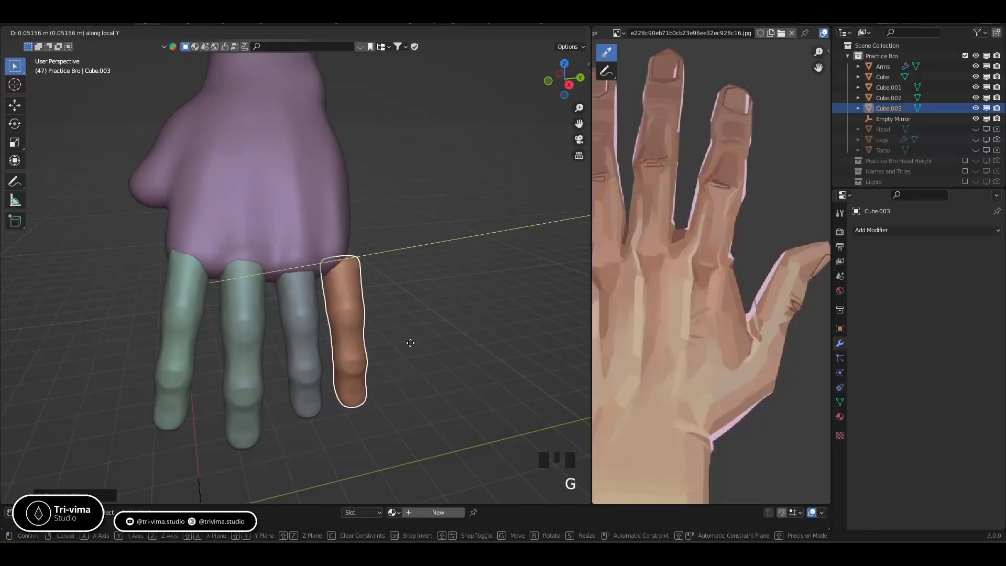
left_click(408, 344)
mouse_move(409, 343)
middle_mouse_down()
mouse_move(373, 293)
mouse_move(413, 336)
middle_mouse_up()
Scale the little finger down to about 0.88, and thicken it by about 1.08 with its local Z length locked.
key("s")
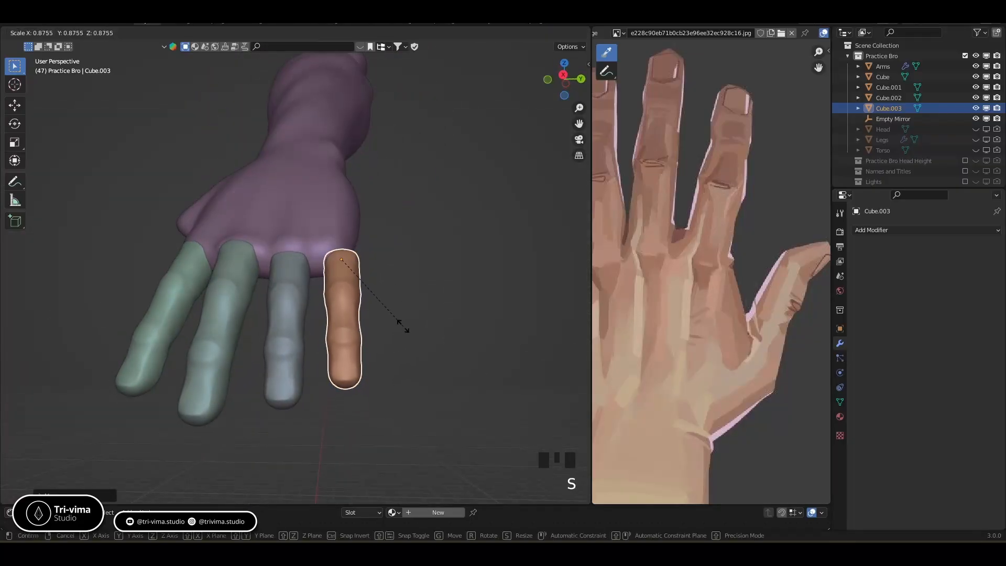
left_click(401, 317)
middle_click_drag(401, 317, 404, 341)
key("s")
key("shift+z")
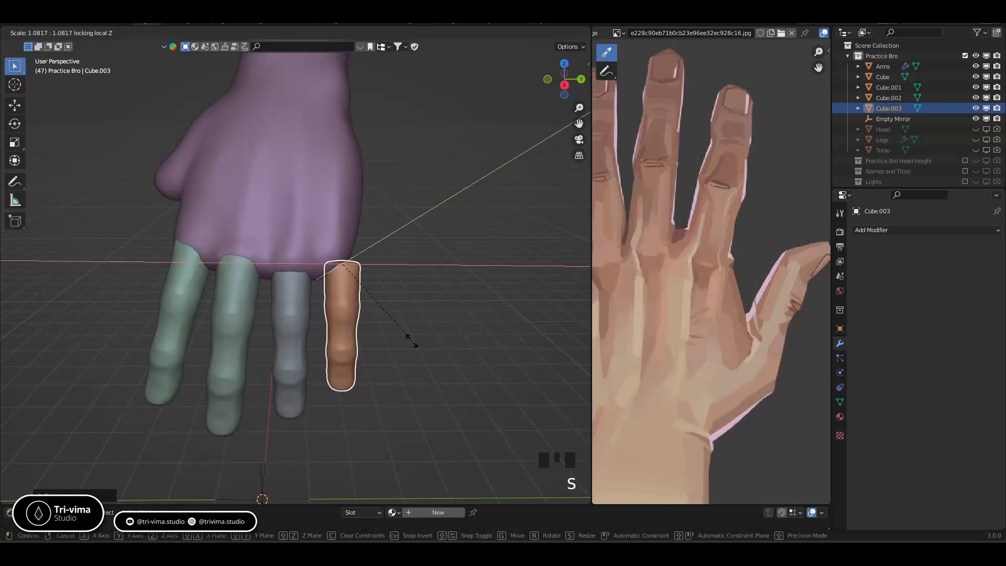
left_click(412, 340)
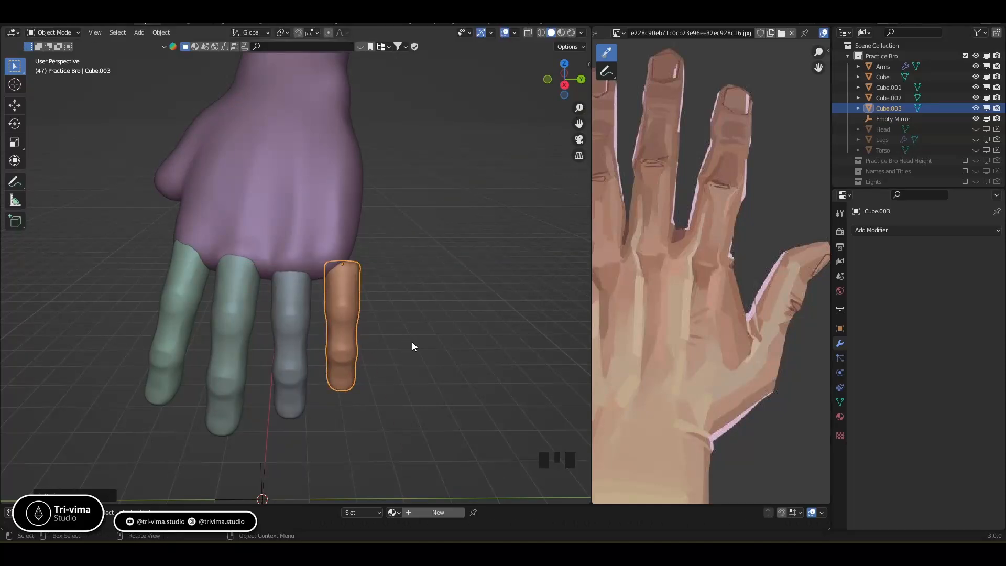
Rotate the little finger to splay it slightly outward and shift it toward its knuckle.
key("r")
left_click(413, 337)
middle_click_drag(414, 338, 399, 245)
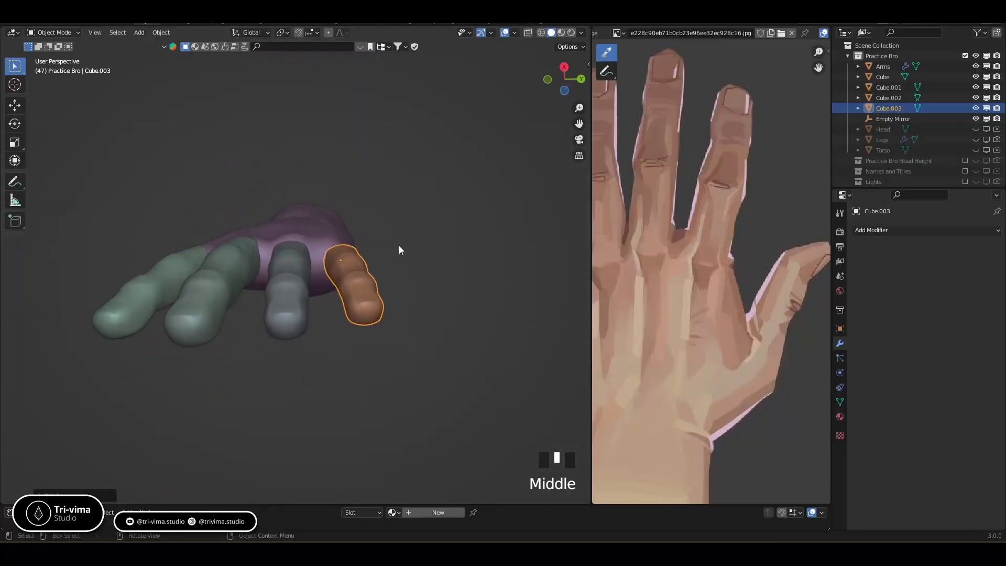
key("r")
left_click(409, 324)
mouse_move(408, 321)
middle_mouse_down()
mouse_move(397, 341)
mouse_move(406, 307)
middle_mouse_up()
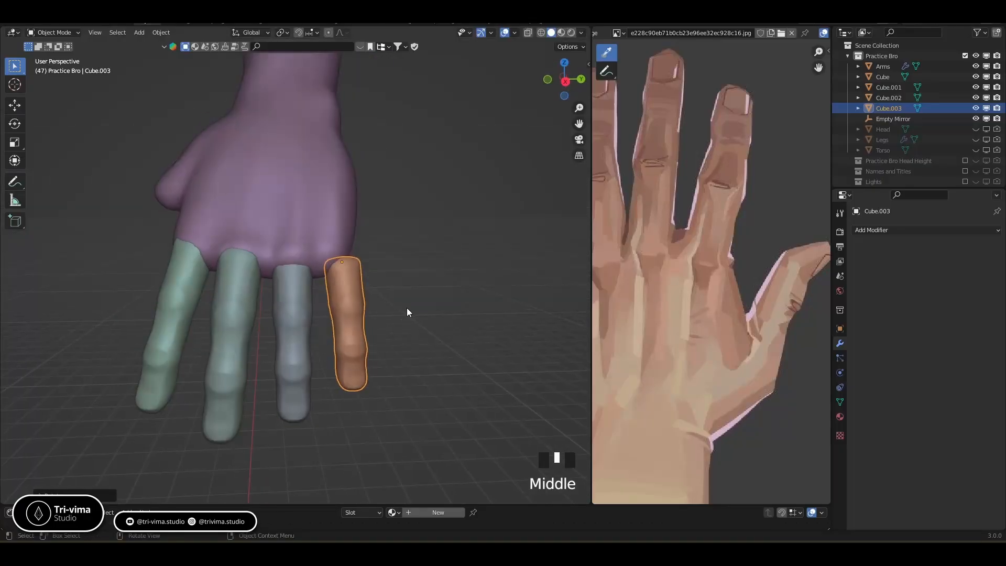
key("g")
left_click(396, 313)
middle_click_drag(397, 312, 298, 354)
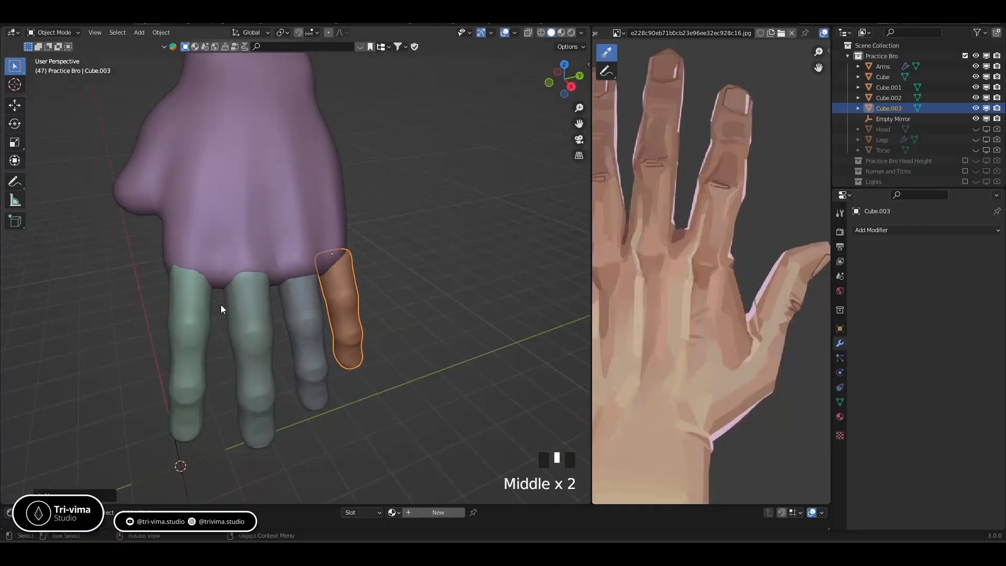
Select all four fingers and thicken them by about 1.03 with their local Z lengths locked.
left_click(194, 312)
left_click(255, 321, "shift")
left_click(306, 316, "shift")
left_click(339, 284, "shift")
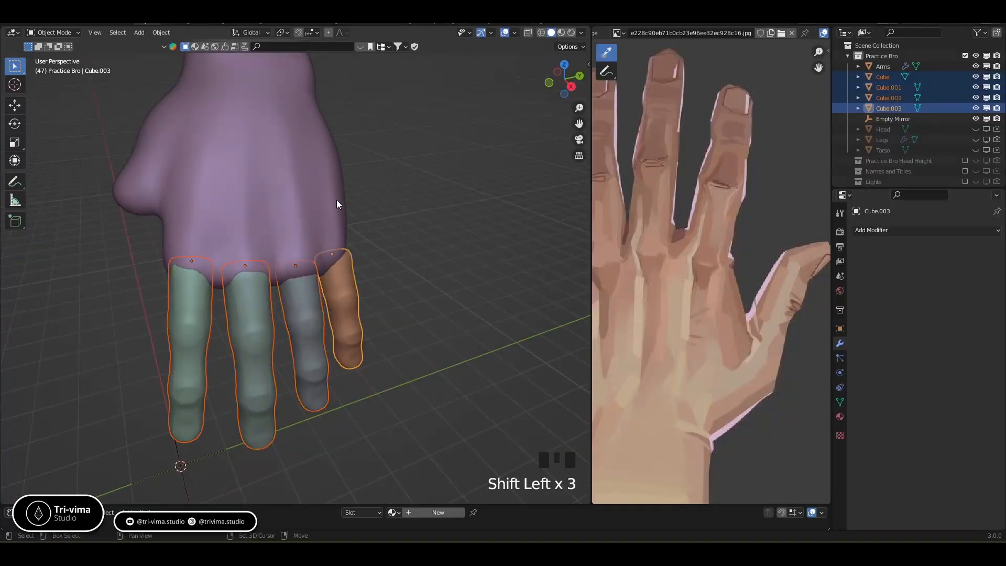
left_click(283, 35)
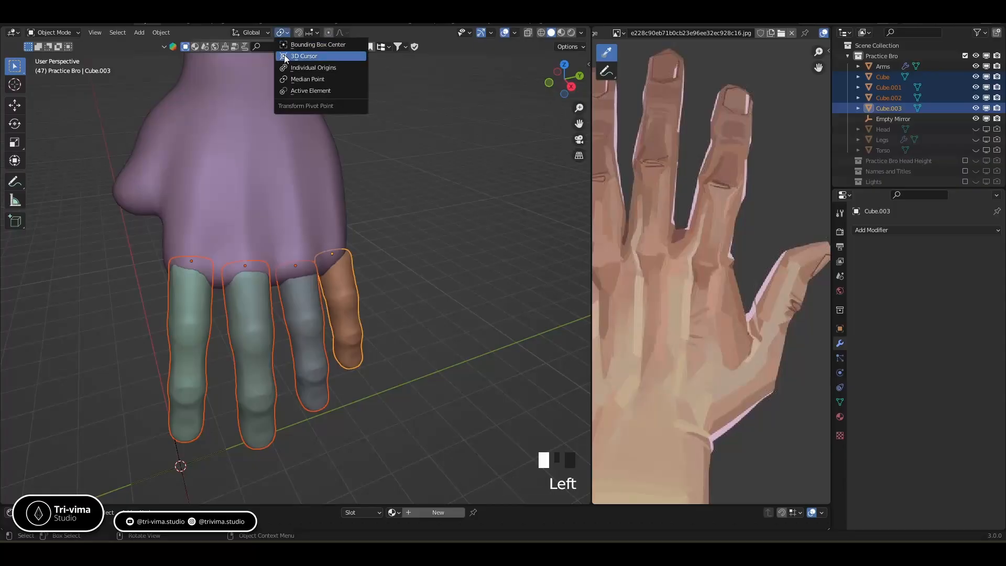
key("s")
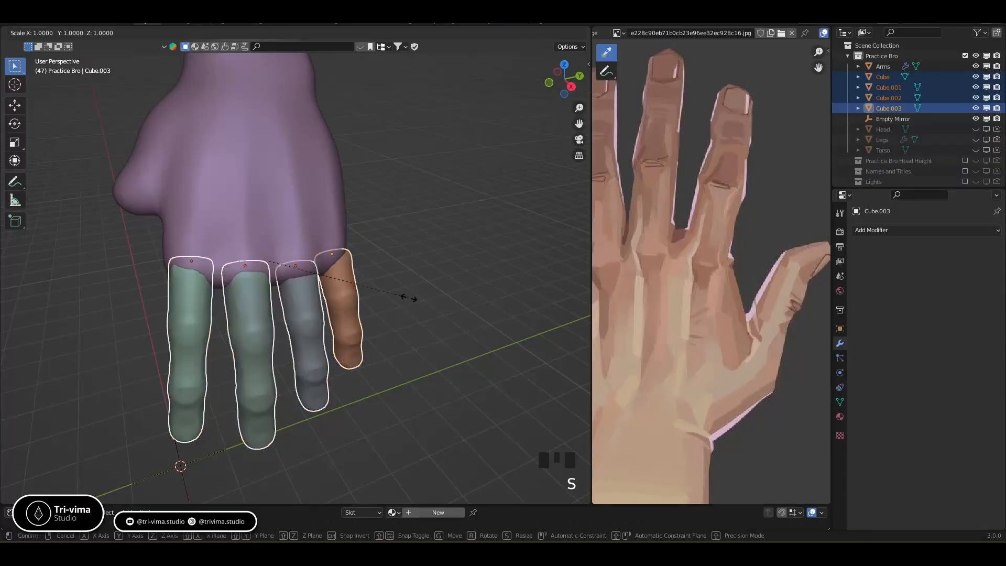
key("shift+z")
key("shift+z")
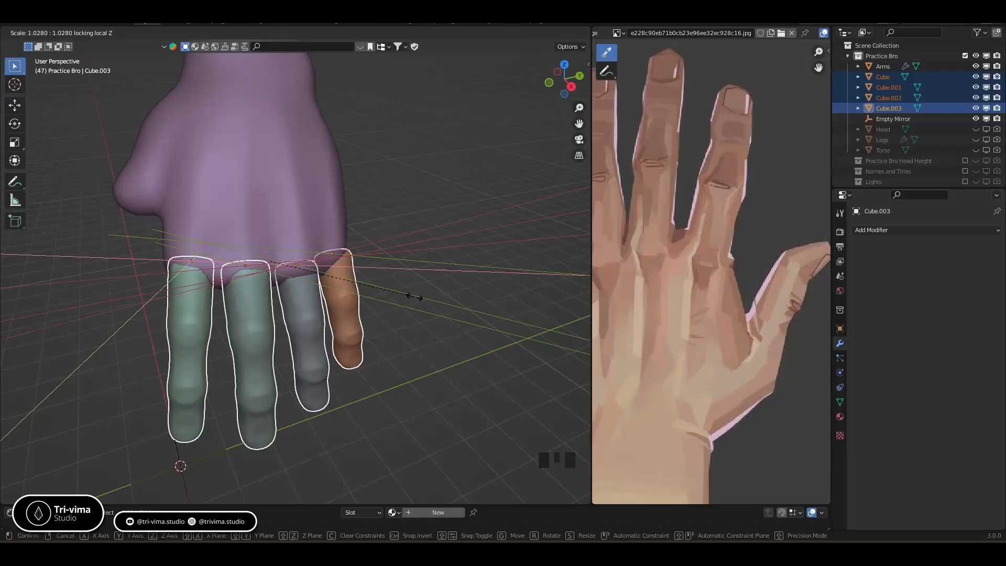
left_click(411, 297)
middle_click_drag(410, 297, 361, 303)
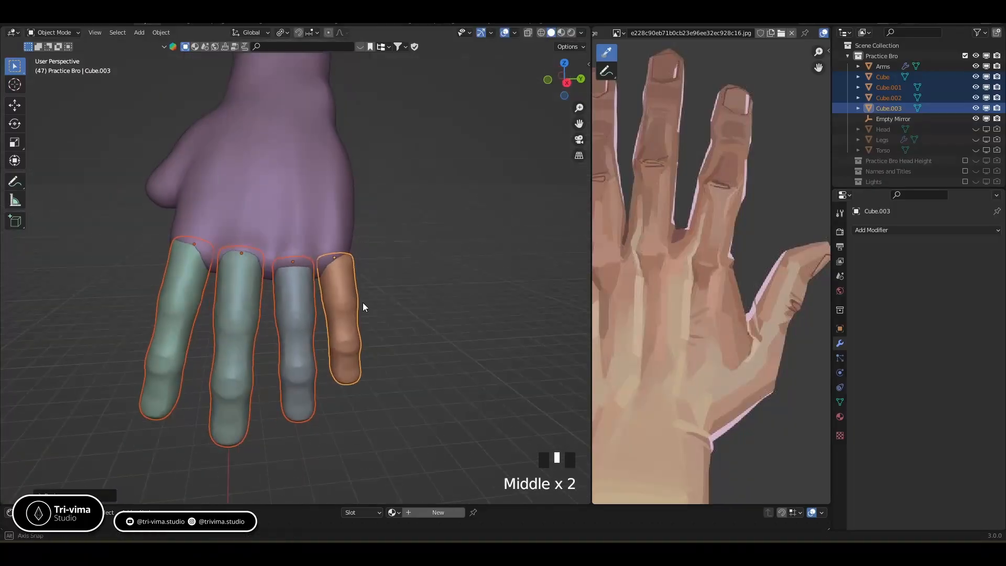
left_click(250, 300)
middle_click_drag(250, 300, 265, 338)
middle_click_drag(283, 372, 275, 363)
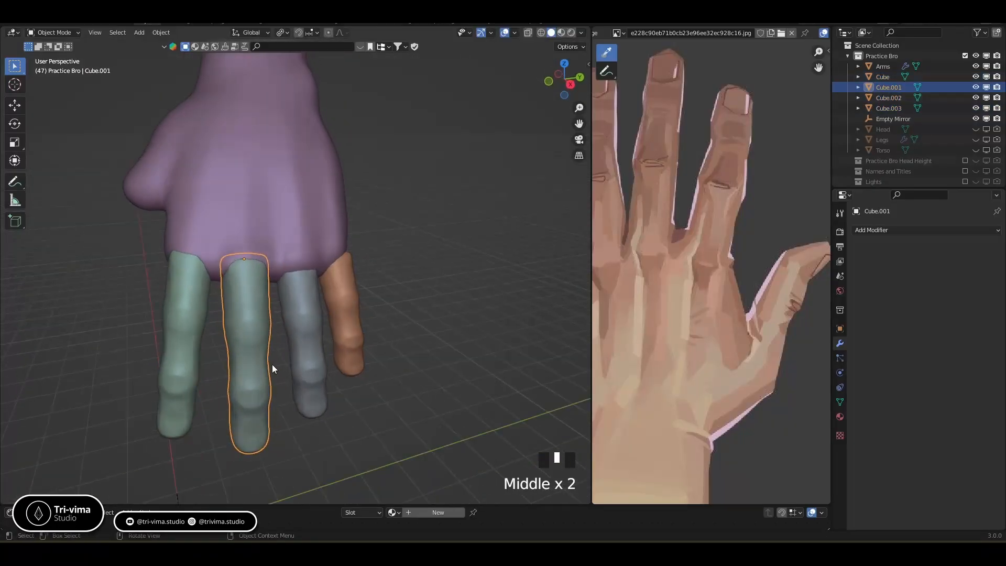
key("g")
right_click(258, 358)
Reposition the index finger and the ring finger at their knuckles.
left_click(178, 323)
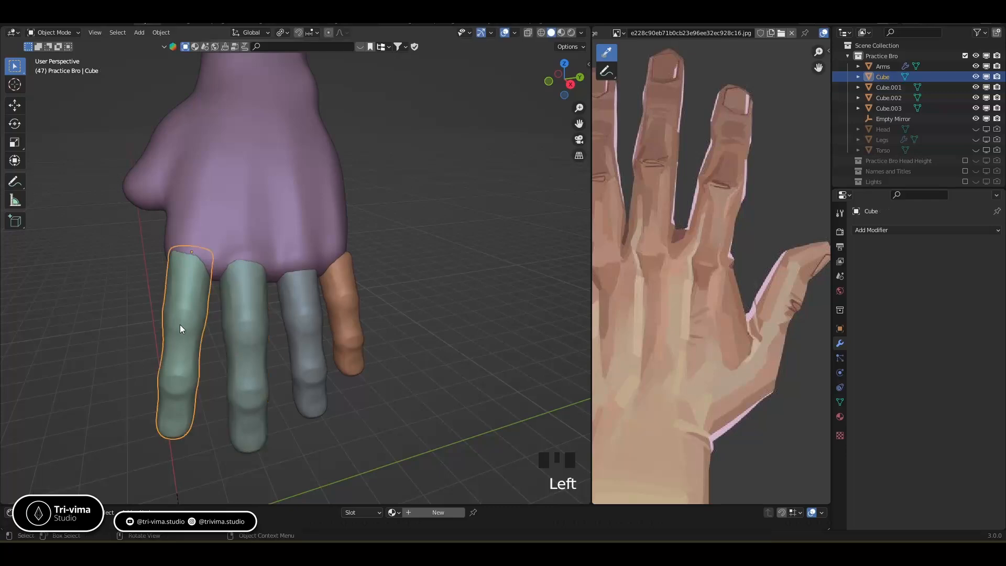
key("g")
left_click(306, 328)
middle_click_drag(306, 328, 298, 352)
key("g")
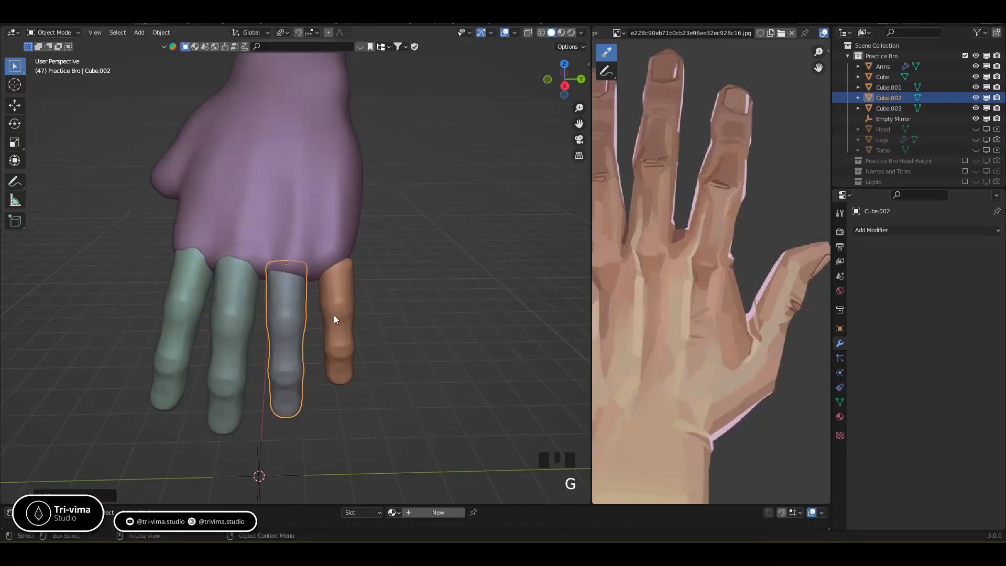
Move the little finger closer to the ring finger and shift the ring finger by about 0.04 m.
left_click(334, 321)
middle_click_drag(382, 292, 355, 321)
key("g")
left_click(356, 303)
left_click(294, 325)
key("g")
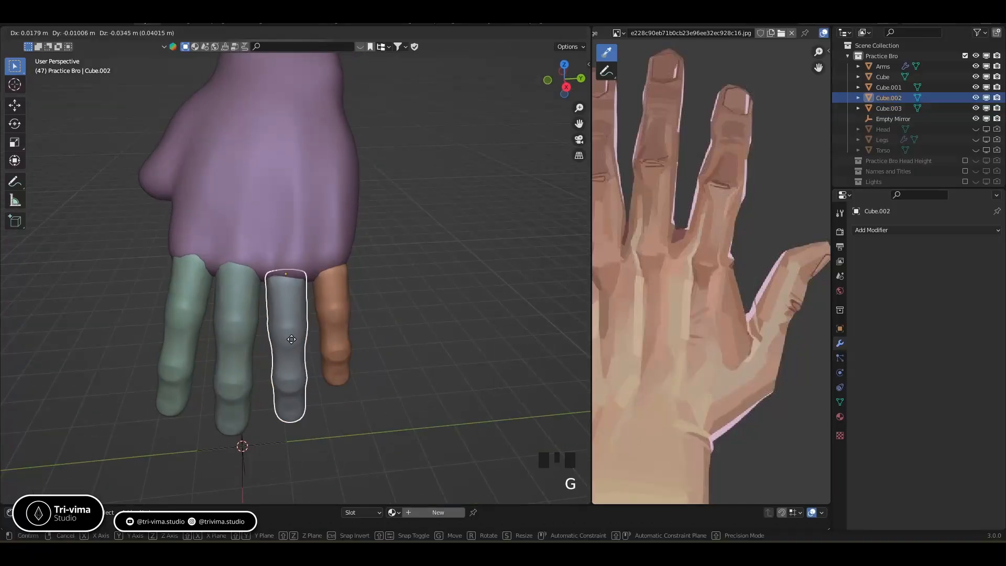
left_click(291, 339)
Move the middle finger slightly to refine its placement at the knuckle.
left_click(229, 332)
middle_click_drag(233, 345, 339, 309)
left_click(213, 350)
key("g")
left_click(218, 368)
Fine-tune the positions of the little and ring fingers to even out the gaps between the fingers.
left_click(341, 297)
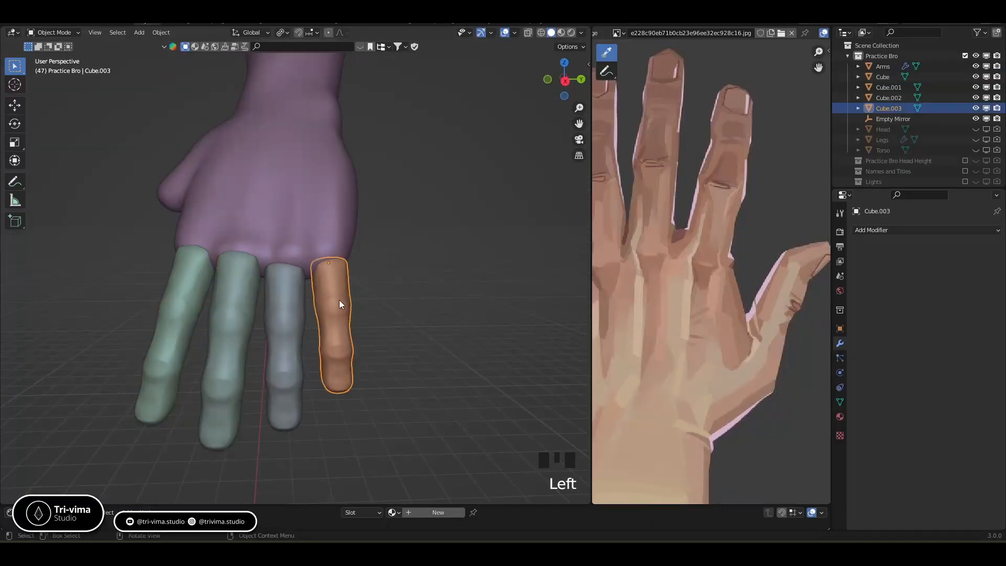
key("g")
middle_click_drag(341, 304, 321, 310)
left_click(291, 310)
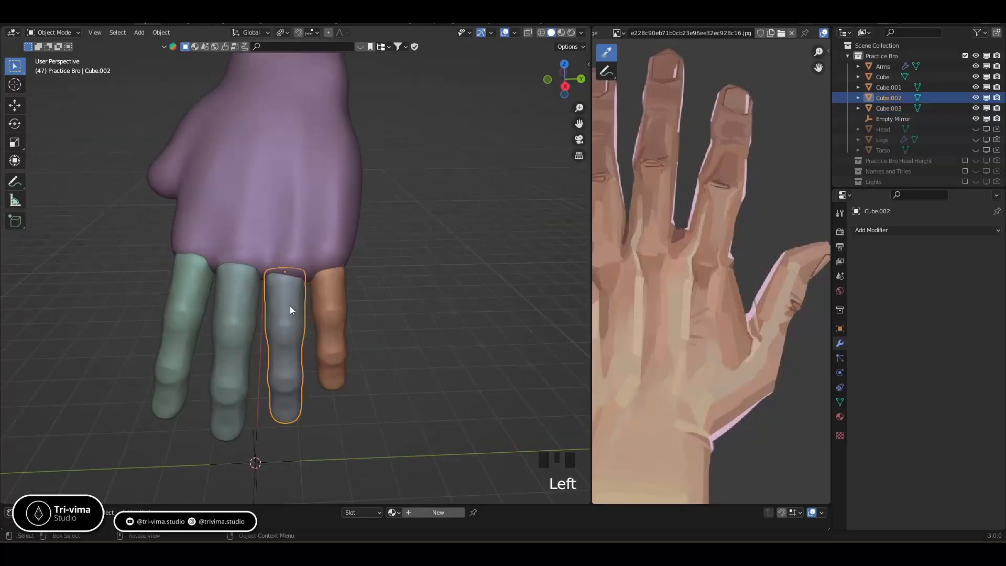
key("g")
left_click(316, 307)
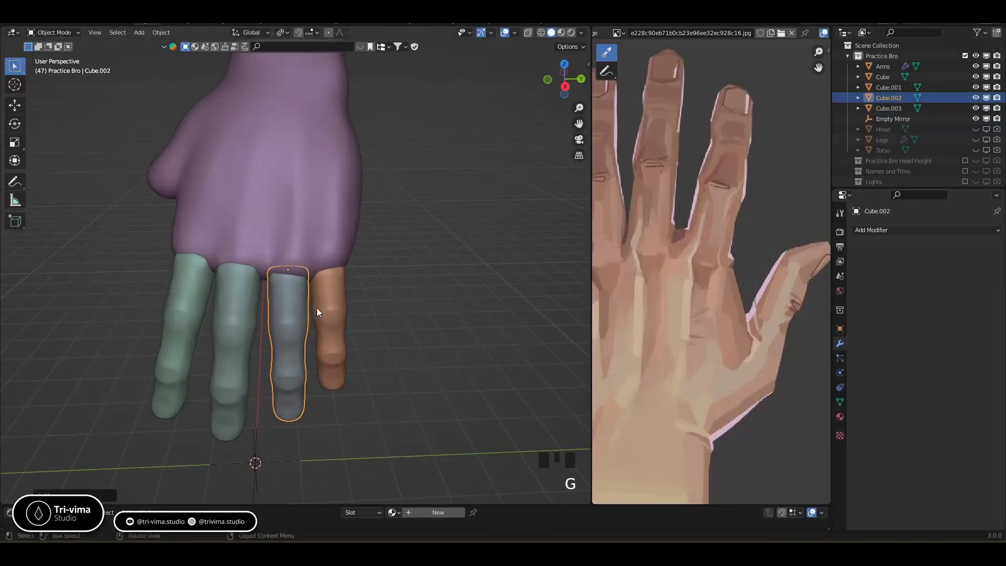
Rotate the little finger about its local Z axis from the palm side, comparing with the hand reference.
middle_click_drag(681, 284, 760, 268)
middle_click_drag(375, 279, 265, 360)
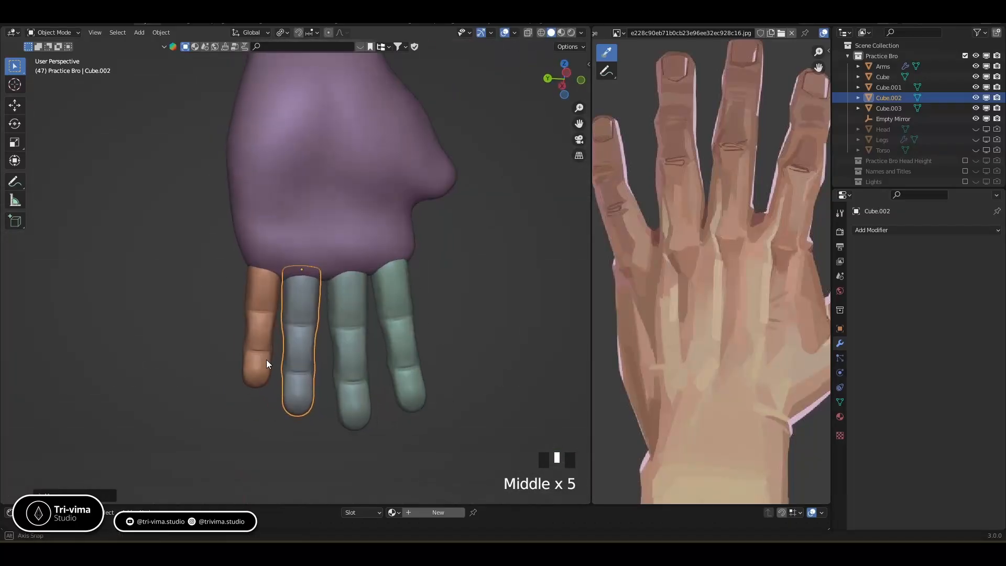
left_click(257, 328)
key("r")
key("z")
key("z")
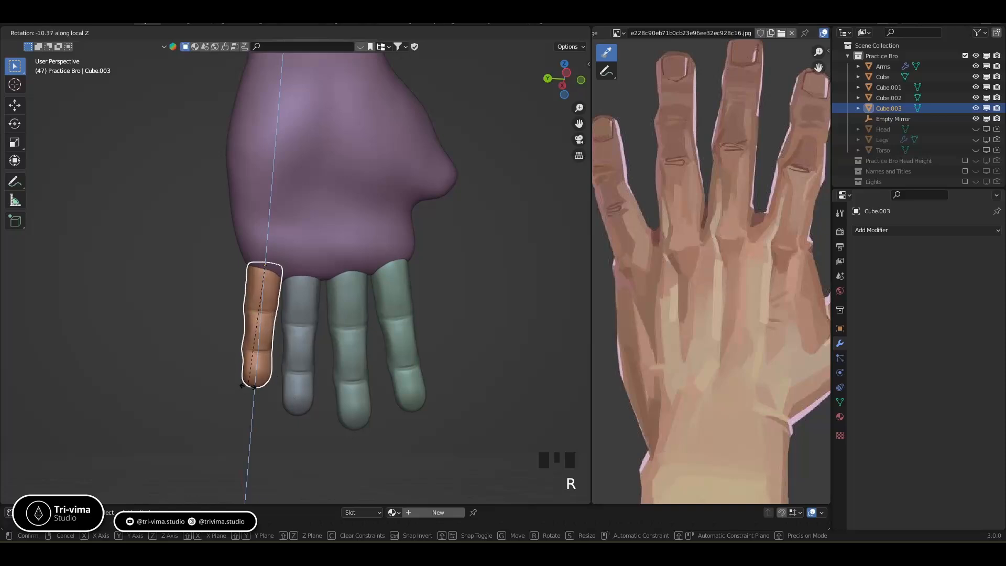
left_click(260, 398)
Rotate the ring finger by about -3° about its local Z axis.
left_click(294, 386)
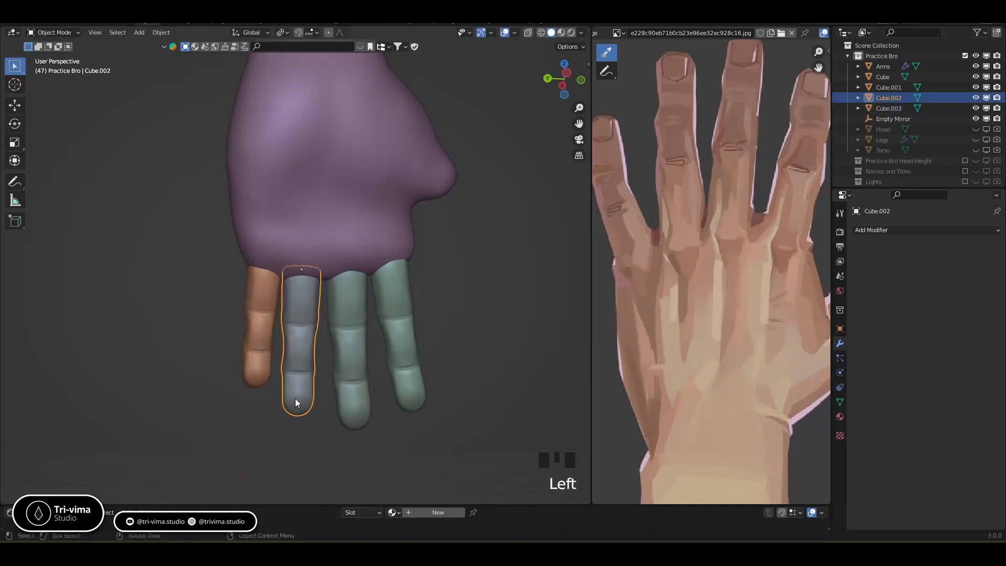
key("r")
key("z")
key("z")
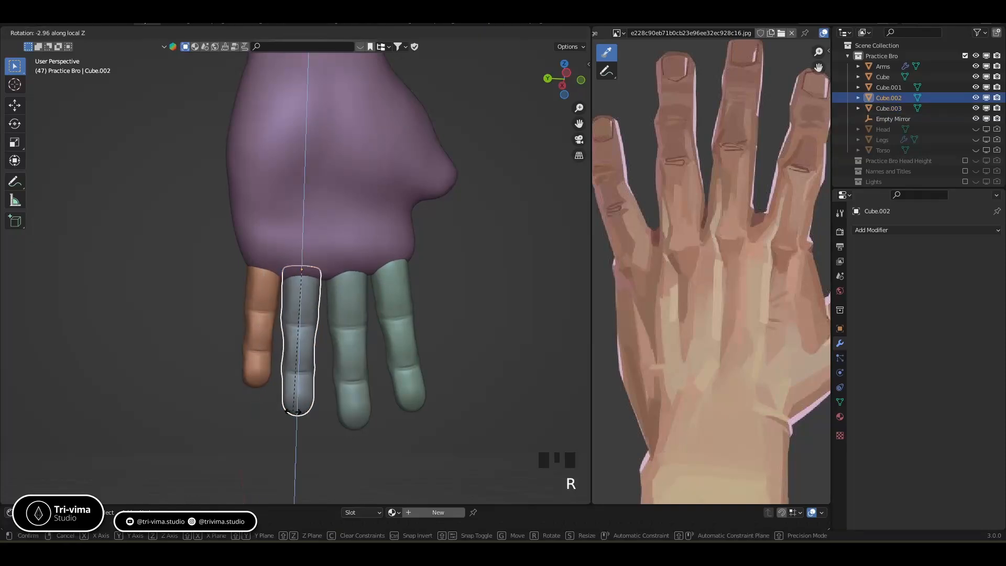
left_click(294, 411)
Rotate the ring finger about its local Y axis to tilt its tip toward the middle finger.
mouse_move(305, 402)
middle_mouse_down()
mouse_move(288, 383)
mouse_move(304, 402)
middle_mouse_up()
key("r")
key("y")
key("y")
left_click(316, 420)
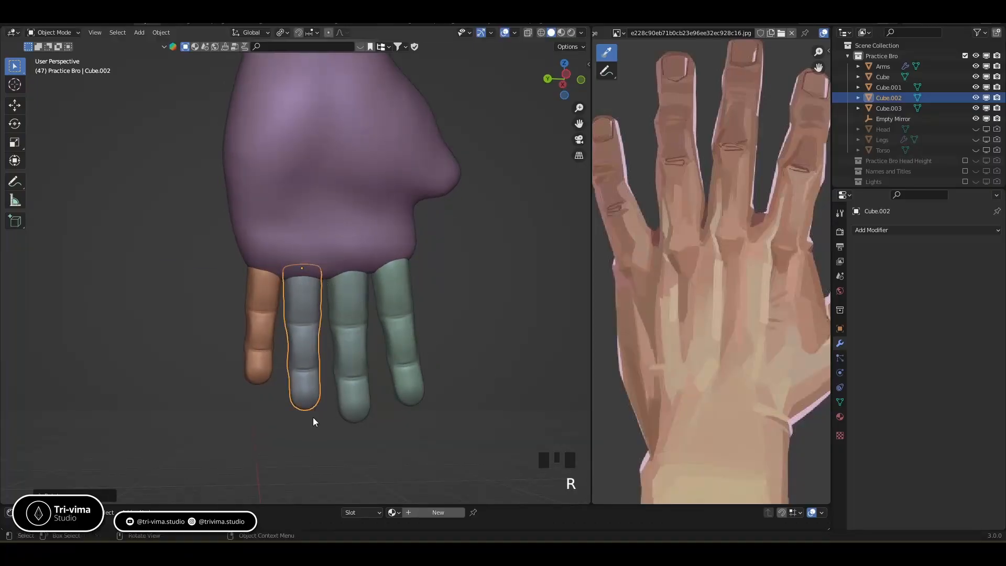
Rotate the little finger slightly about its local Y axis.
left_click(257, 372)
key("r")
key("y")
key("y")
left_click(280, 404)
Move the ring finger about 0.008 m along its local X axis.
middle_click_drag(343, 357, 308, 344)
left_click(306, 354)
key("g")
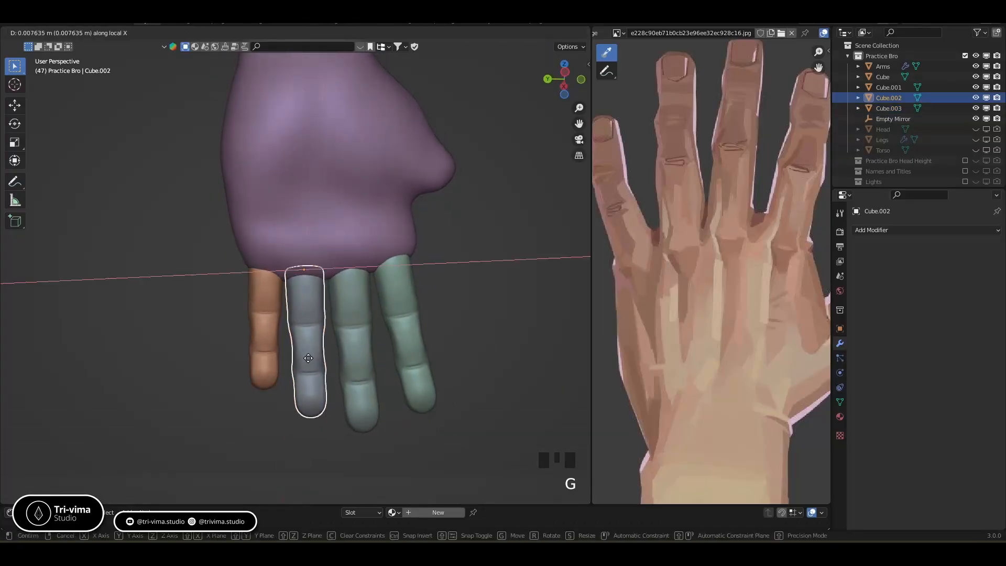
left_click(309, 362)
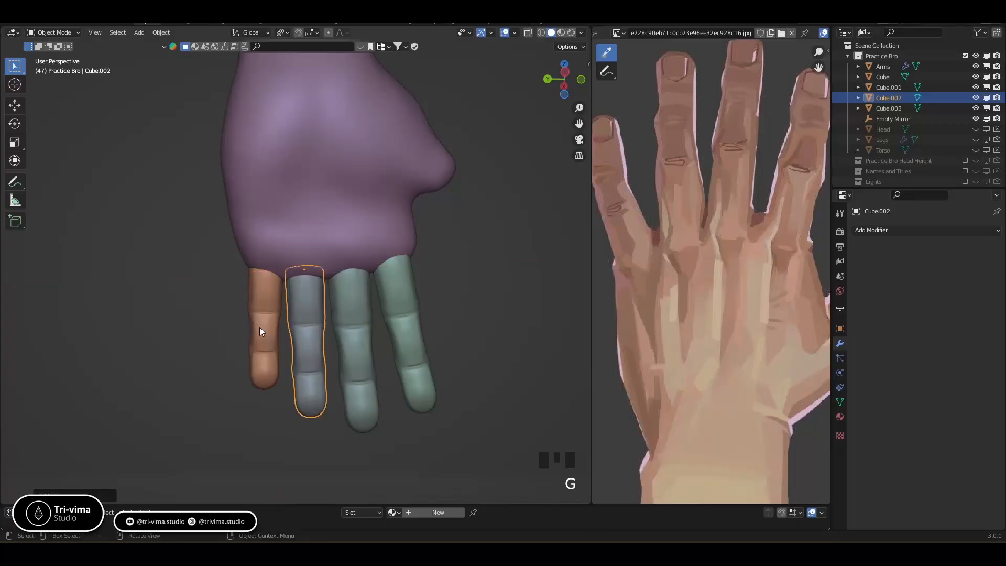
Select all four fingers and move them together by about -0.008 m along the global Y axis.
left_click(412, 312)
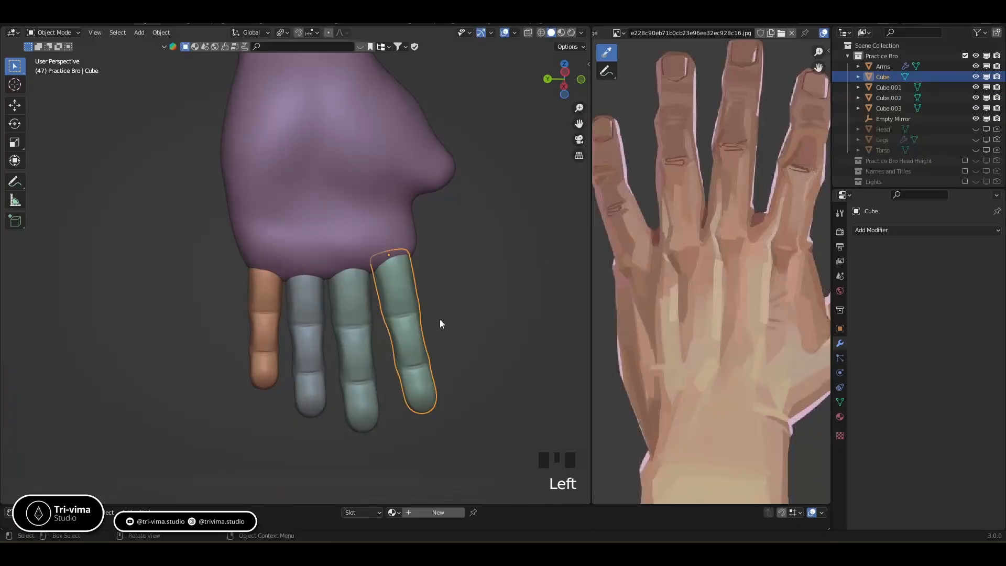
left_click_drag(234, 342, 398, 398, "shift")
key("g")
key("y")
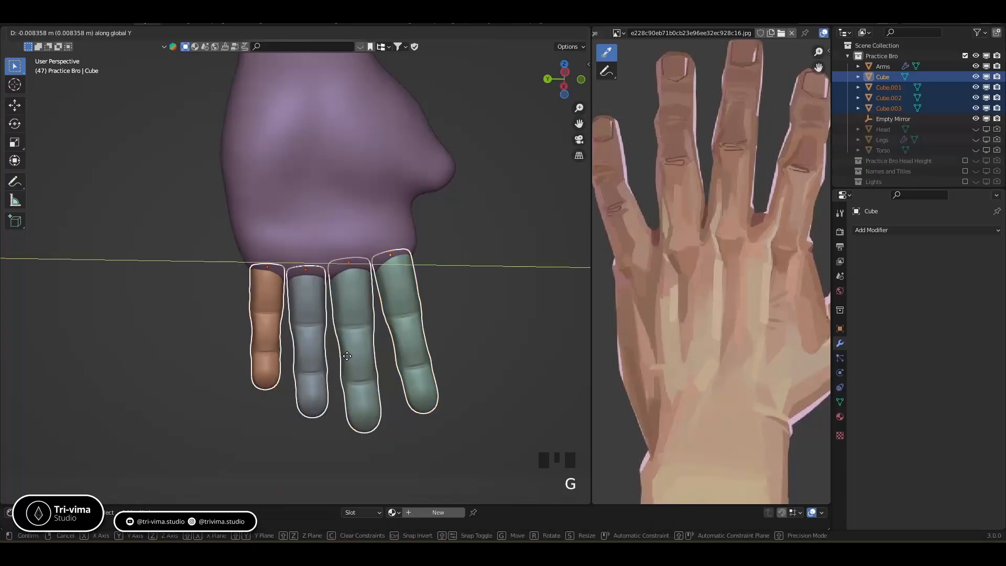
left_click(349, 353)
middle_click_drag(346, 353, 241, 264)
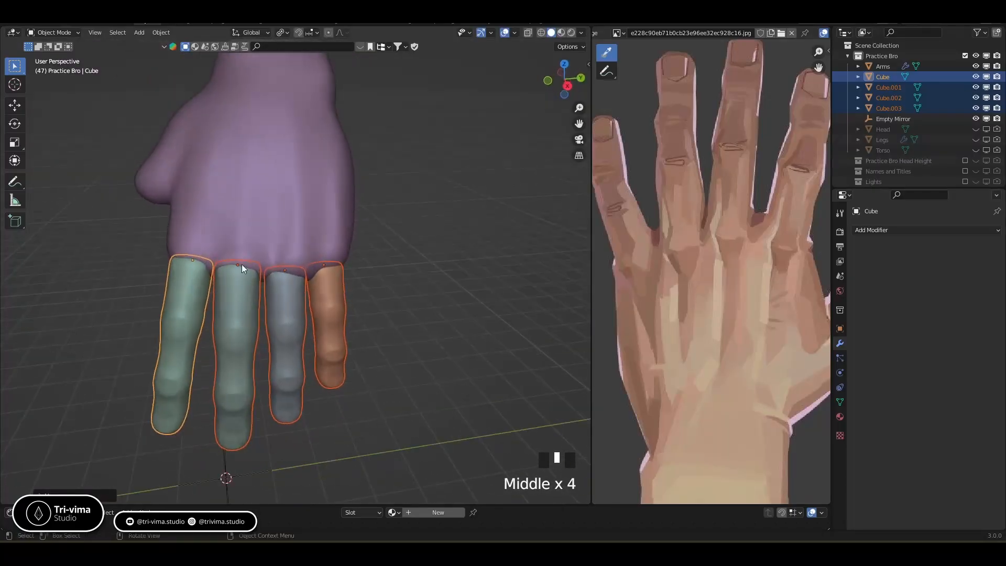
Select the arm mesh and switch it to Sculpt Mode.
left_click(270, 197)
middle_click_drag(271, 197, 268, 357)
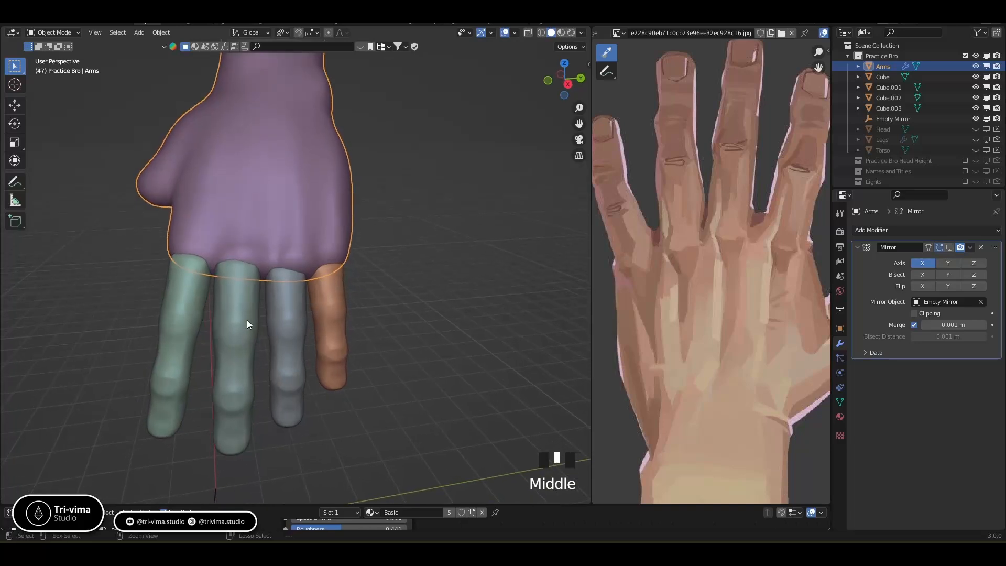
key("ctrl+Tab")
key("ctrl+Tab")
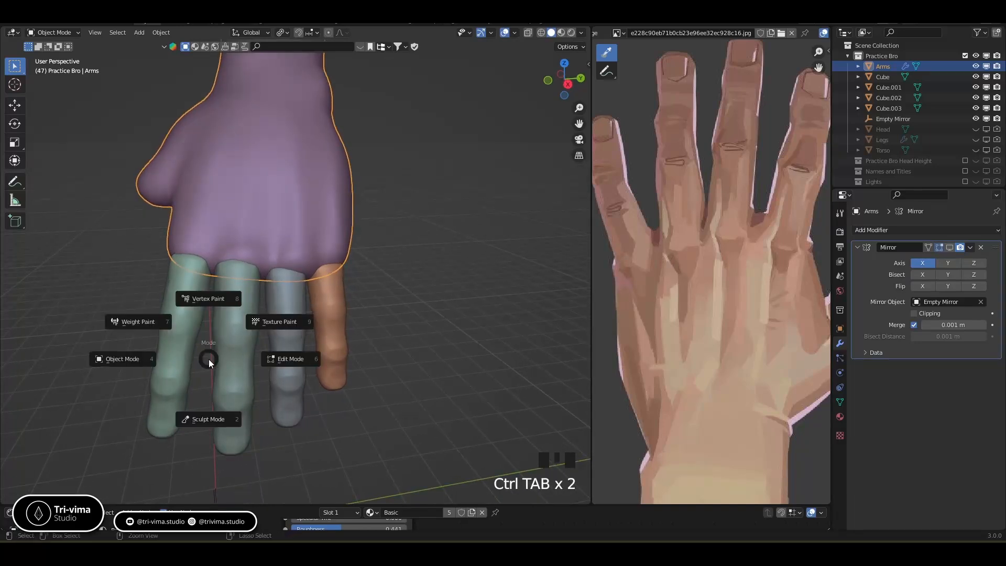
left_click(206, 414)
Reshape the hand's lower edge with the Grab brush where it meets the index finger.
middle_click_drag(191, 262, 185, 264)
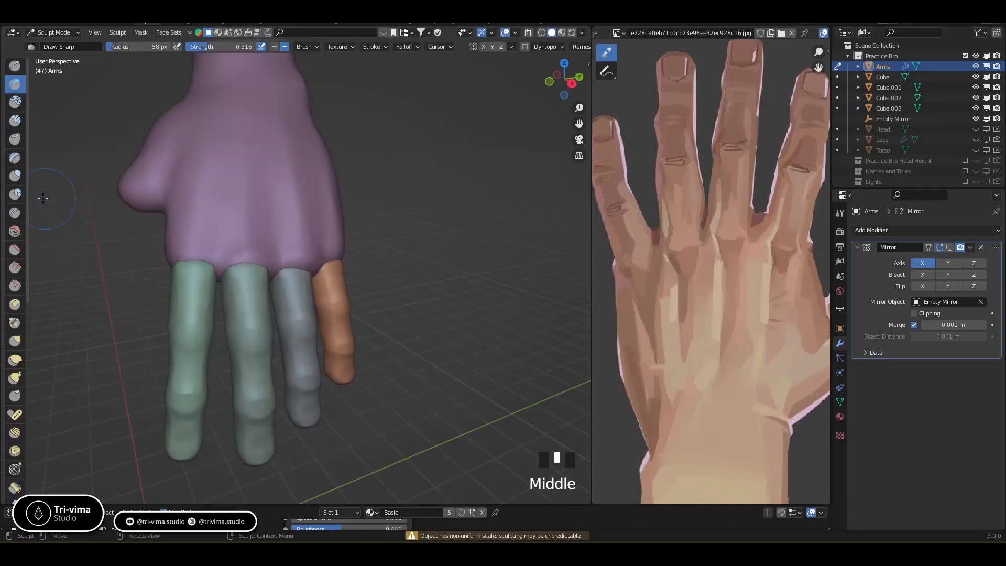
left_click(15, 341)
middle_click_drag(117, 280, 179, 298)
left_click(176, 301)
left_click_drag(176, 301, 185, 293)
Grab the knuckle edge around the ring and little fingers and fit it to their bases.
middle_click_drag(186, 293, 297, 248)
left_click_drag(290, 257, 301, 261)
left_click_drag(289, 264, 294, 264)
left_click_drag(280, 268, 284, 264)
middle_click_drag(277, 269, 294, 262)
left_click_drag(286, 266, 281, 265)
Grab the edge and back of the hand around the index and middle finger knuckles to fit the finger bases.
middle_click_drag(281, 265, 176, 298)
mouse_move(175, 295)
left_mouse_down()
mouse_move(214, 298)
mouse_move(192, 294)
left_mouse_up()
middle_click_drag(228, 292, 235, 286)
left_click_drag(236, 284, 223, 283, "ctrl")
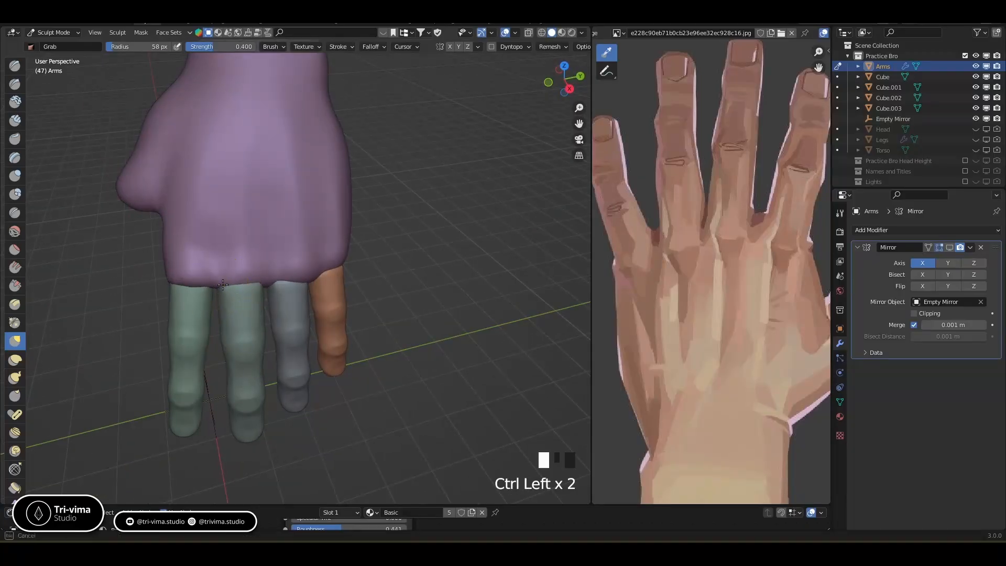
middle_click_drag(235, 283, 213, 265)
left_click_drag(215, 262, 225, 253, "ctrl")
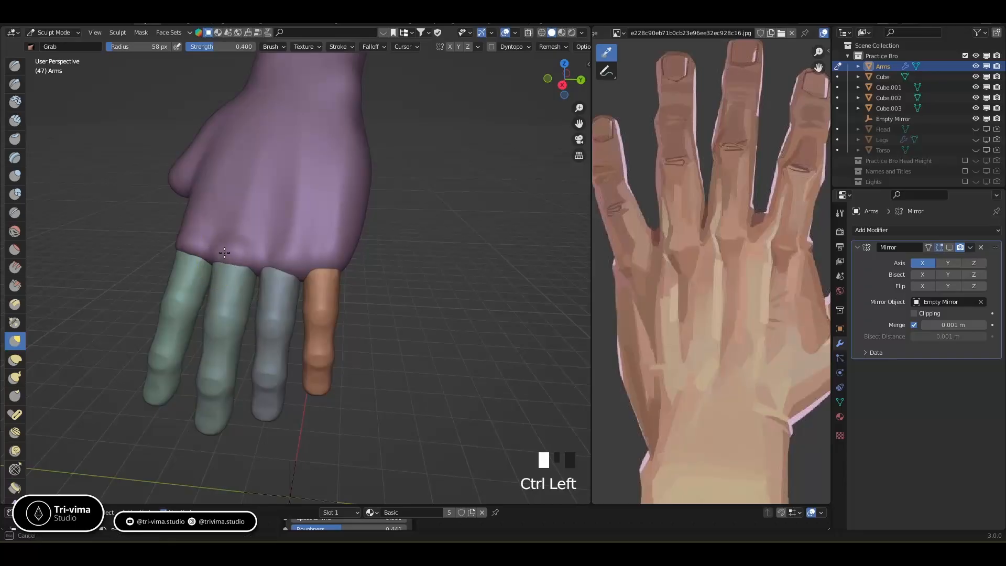
middle_click_drag(223, 251, 230, 226)
left_click_drag(231, 226, 239, 222)
Refine the knuckle edge between the middle and ring fingers with small Grab strokes from several angles.
middle_click_drag(247, 213, 312, 189)
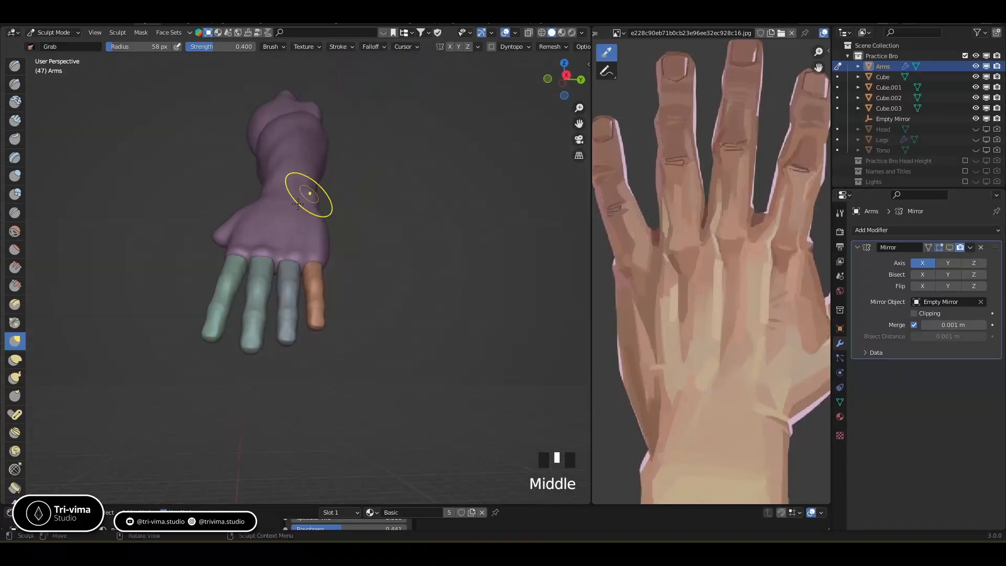
middle_click_drag(267, 237, 299, 263)
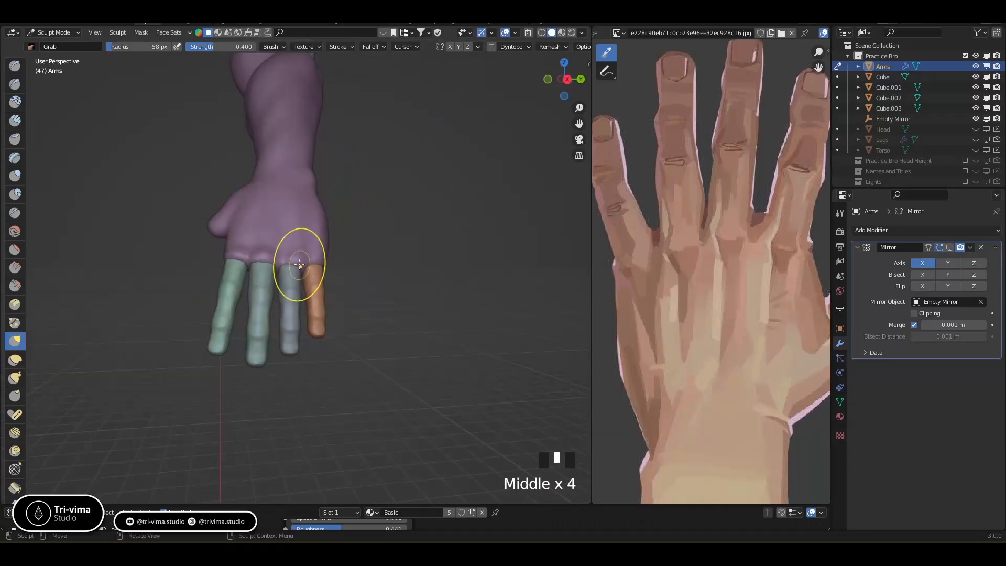
left_click_drag(299, 264, 302, 267)
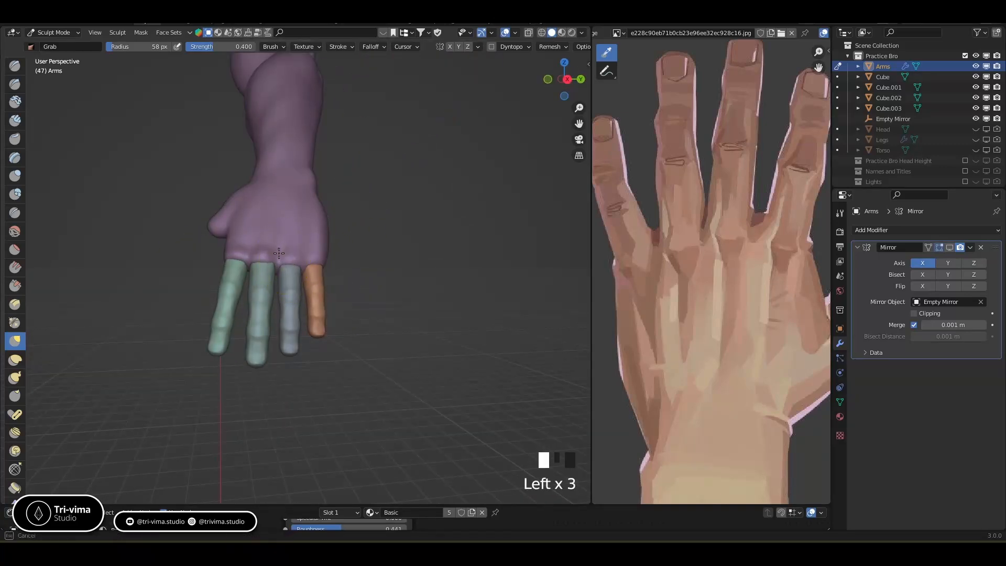
middle_click_drag(288, 232, 278, 231)
left_click_drag(278, 231, 277, 232)
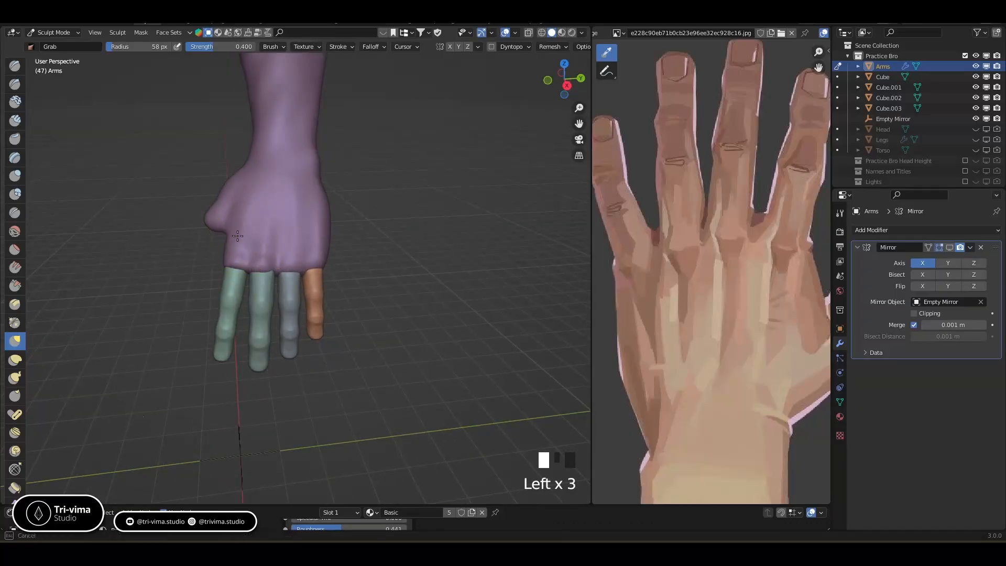
middle_click_drag(240, 217, 276, 269)
left_click_drag(276, 269, 272, 263)
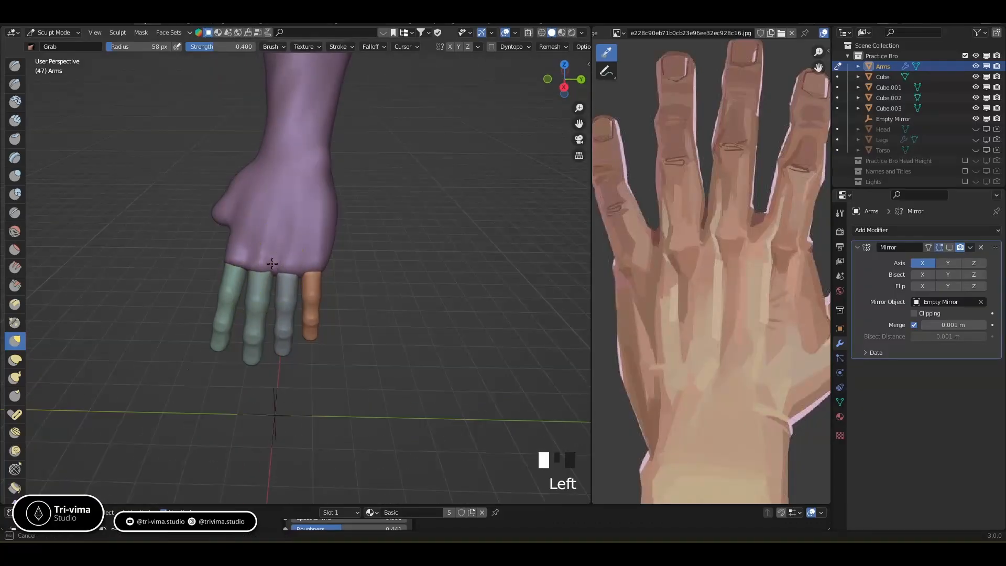
middle_click_drag(264, 263, 274, 251)
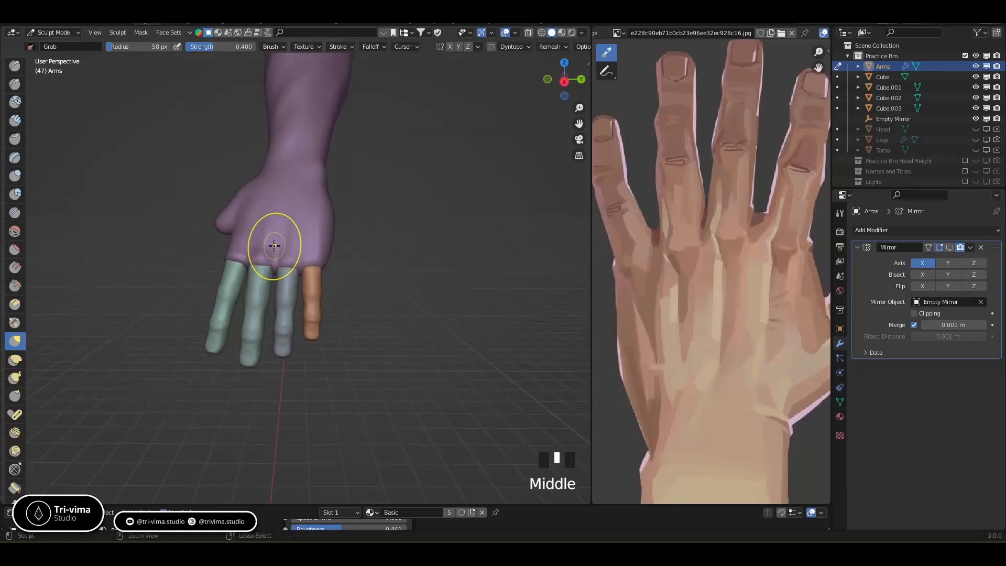
left_click_drag(274, 251, 275, 244, "ctrl")
Adjust the palm-side edge above the fingers and the back of the hand near the little finger with the Grab brush.
middle_click_drag(327, 242, 274, 253)
middle_click_drag(372, 315, 347, 252)
mouse_move(348, 251)
left_mouse_down("shift")
mouse_move(346, 270)
mouse_move(322, 263)
left_mouse_up("shift")
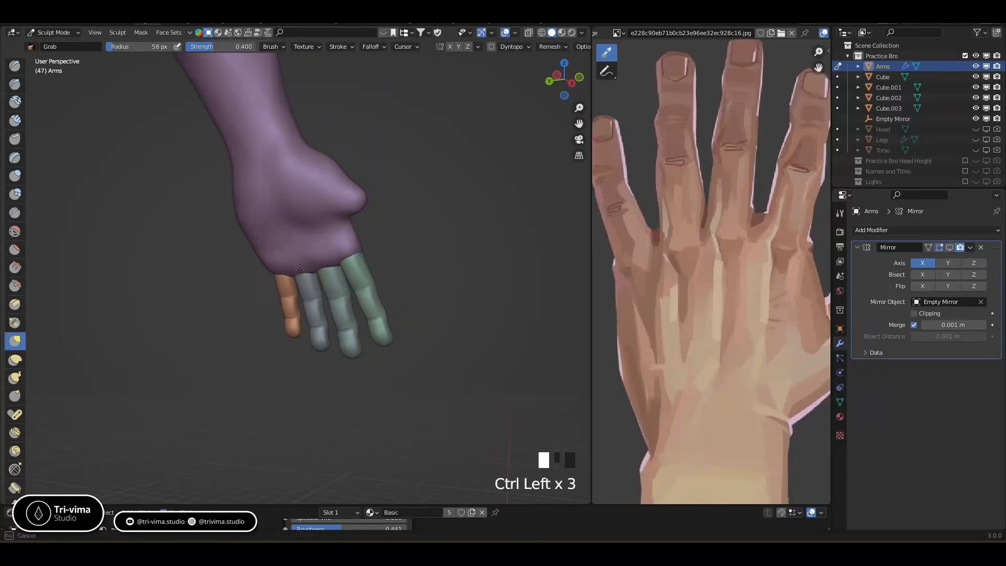
middle_click_drag(272, 281, 383, 294)
left_click_drag(321, 257, 314, 261)
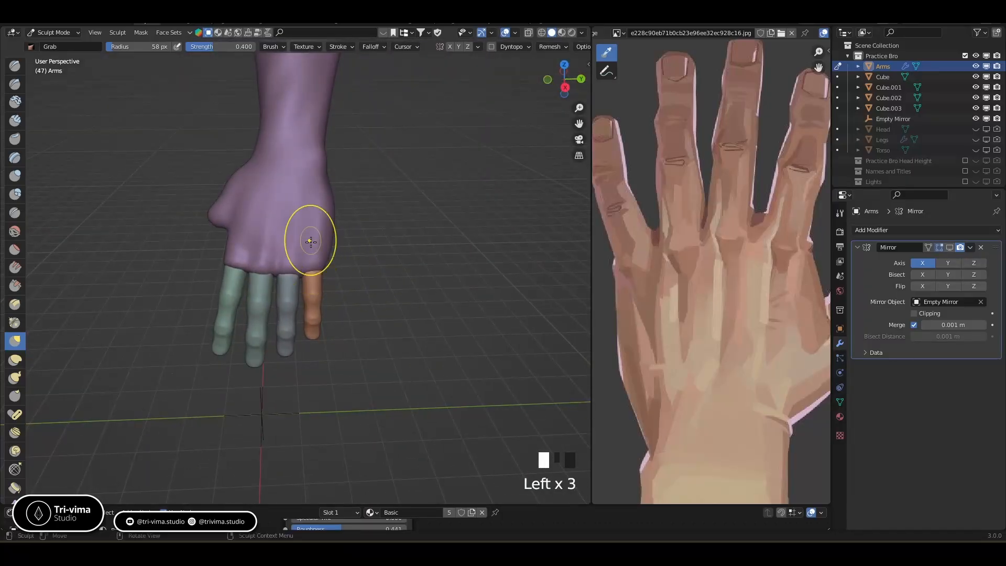
Sculpt and smooth the back of the hand above the knuckles using the Draw brush.
middle_click_drag(300, 282, 269, 285)
left_click(15, 66)
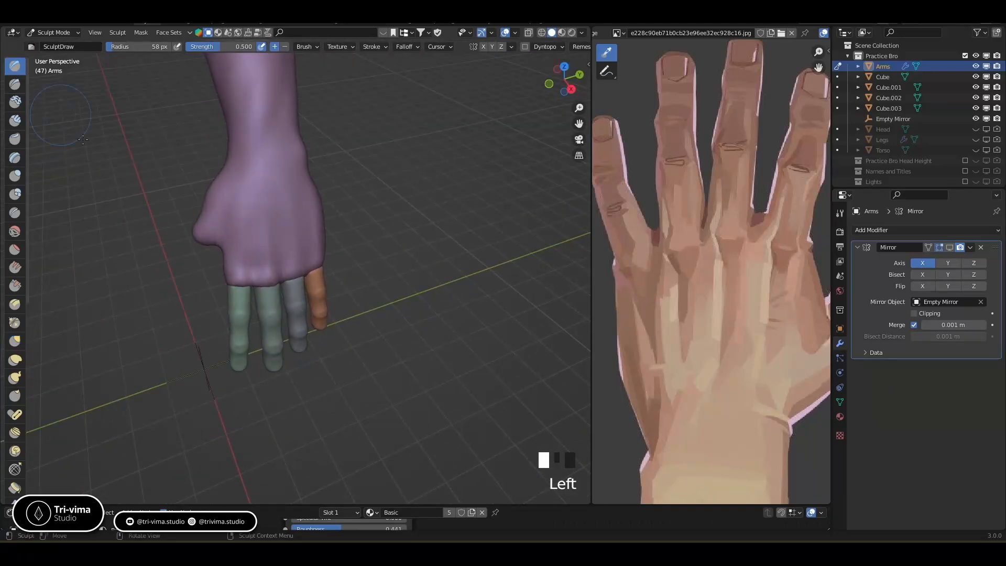
mouse_move(257, 264)
middle_mouse_down()
mouse_move(344, 225)
mouse_move(244, 241)
middle_mouse_up()
mouse_move(244, 233)
left_mouse_down("shift")
mouse_move(249, 199)
mouse_move(268, 246)
mouse_move(290, 212)
left_mouse_up("shift")
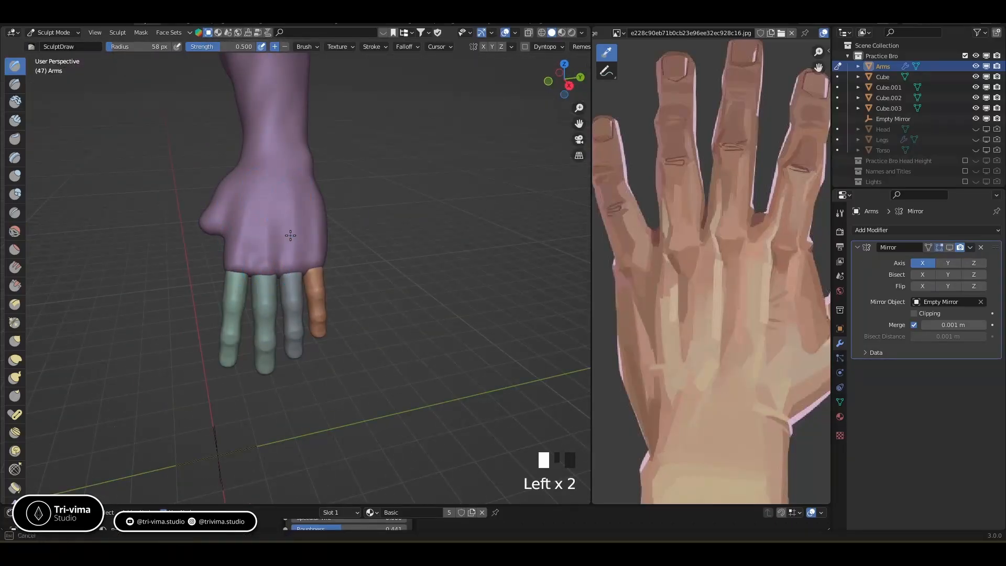
Reshape the back and little-finger side of the hand using the Elastic Deform brush with an 86 px radius.
middle_click_drag(258, 254, 51, 88)
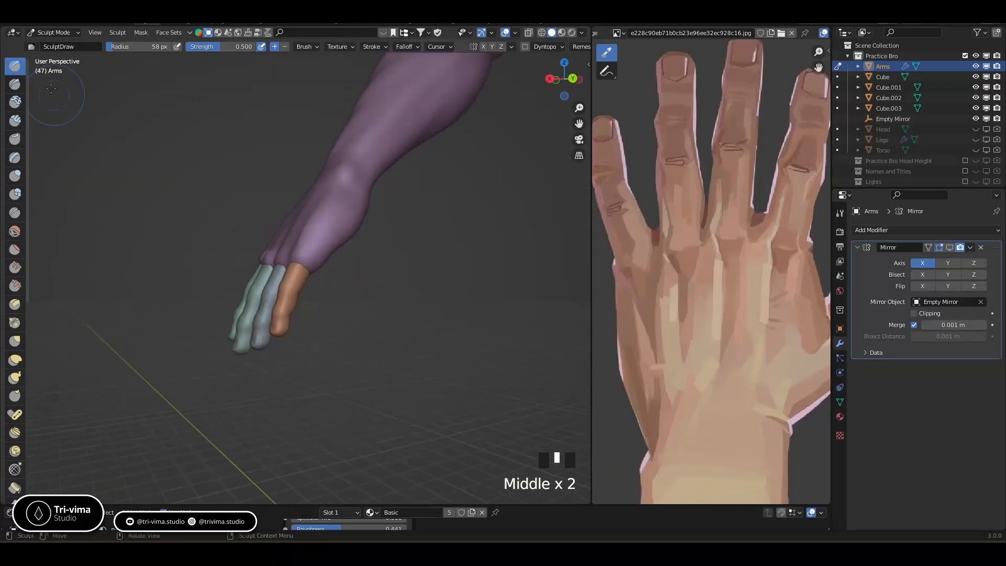
left_click(14, 360)
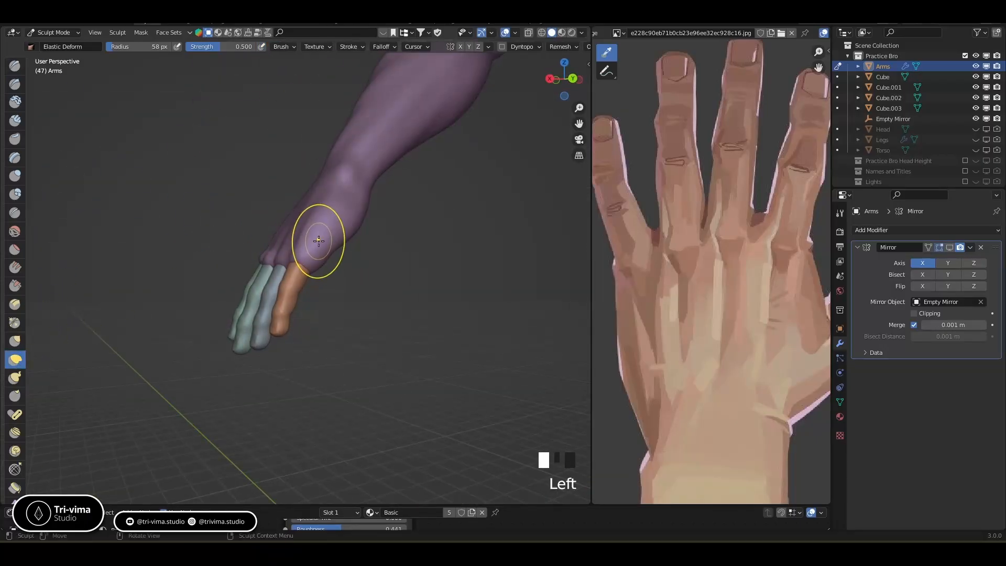
key("bracketright")
key("bracketright")
key("bracketright")
left_click_drag(323, 231, 328, 233)
middle_click_drag(323, 231, 259, 237)
left_click_drag(283, 229, 281, 225)
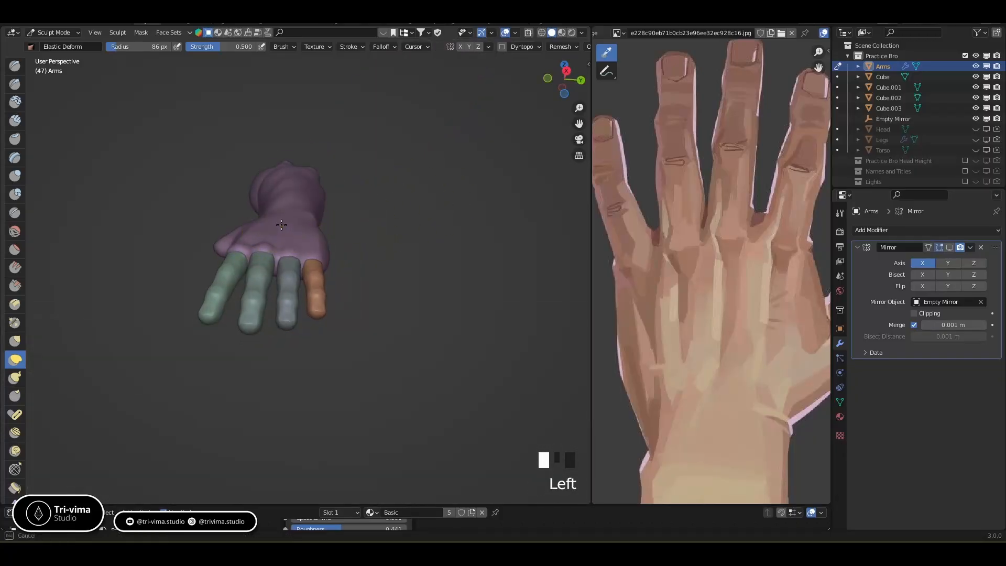
middle_click_drag(302, 236, 316, 214)
left_click_drag(317, 213, 328, 229)
Pull the thumb and the adjoining side of the hand into shape with Elastic Deform strokes.
mouse_move(328, 229)
middle_mouse_down()
mouse_move(285, 225)
mouse_move(264, 241)
middle_mouse_up()
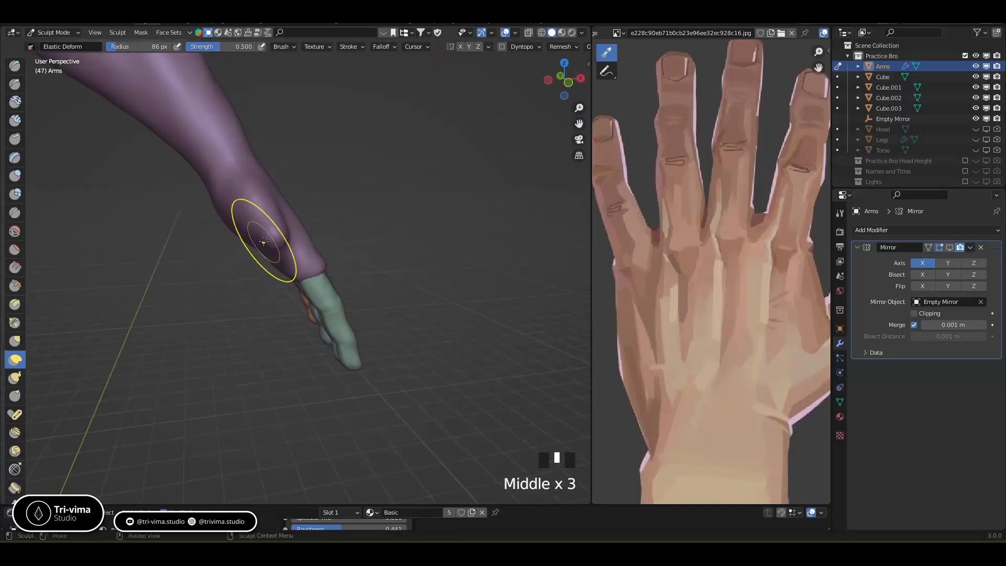
left_click_drag(263, 241, 254, 243)
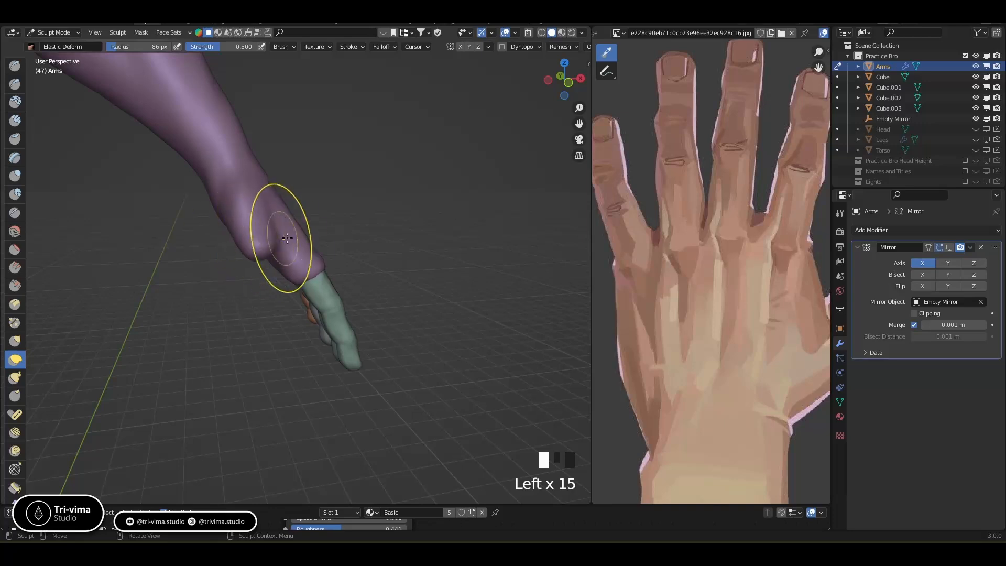
left_click_drag(291, 233, 295, 220)
mouse_move(295, 209)
middle_mouse_down()
mouse_move(275, 202)
mouse_move(285, 232)
middle_mouse_up()
left_click_drag(285, 232, 284, 238)
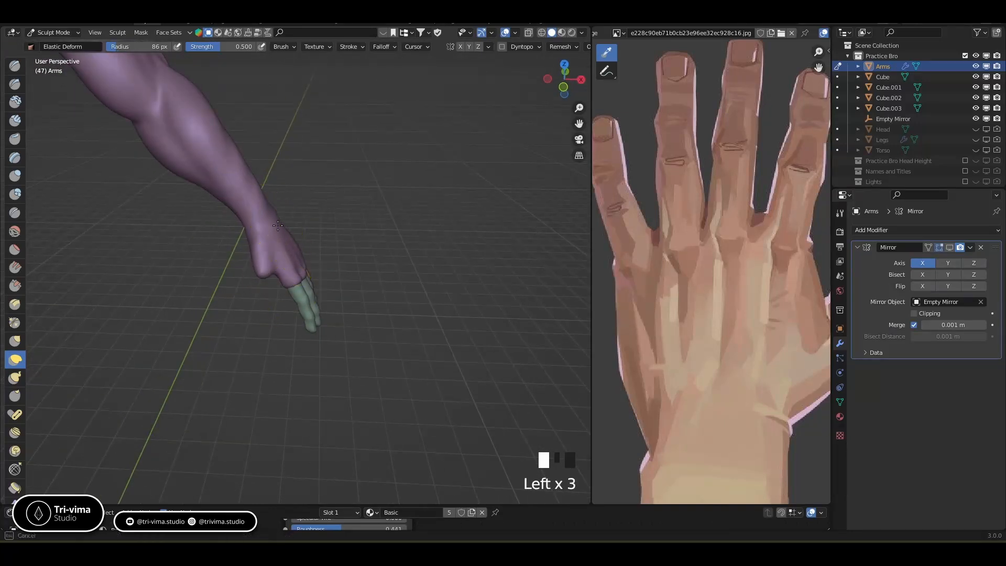
Adjust the hand's profile from the little-finger side and smooth the surface near the thumb.
mouse_move(298, 245)
middle_mouse_down()
mouse_move(236, 231)
mouse_move(295, 264)
mouse_move(303, 224)
middle_mouse_up()
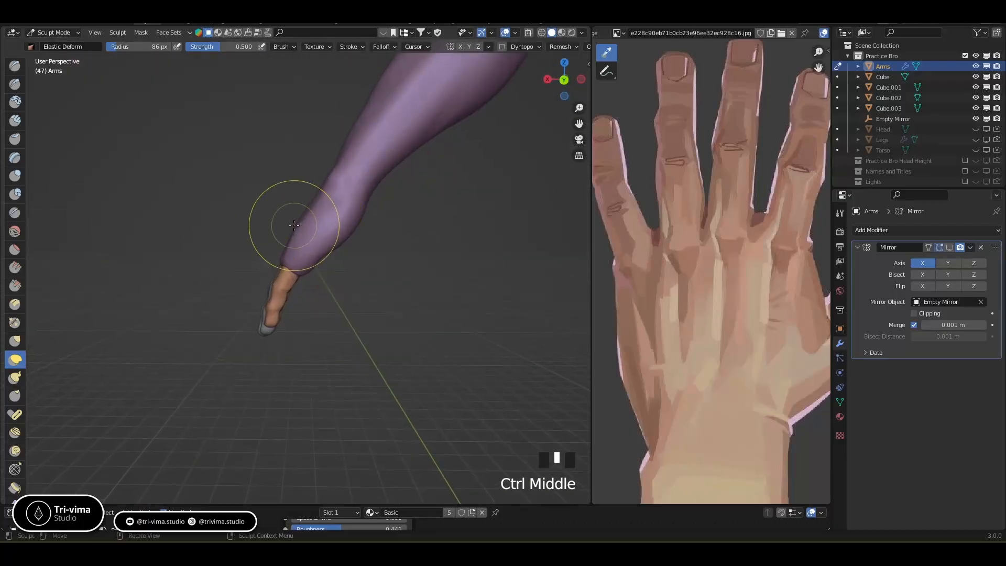
left_click_drag(303, 225, 302, 228)
middle_click_drag(329, 224, 281, 226)
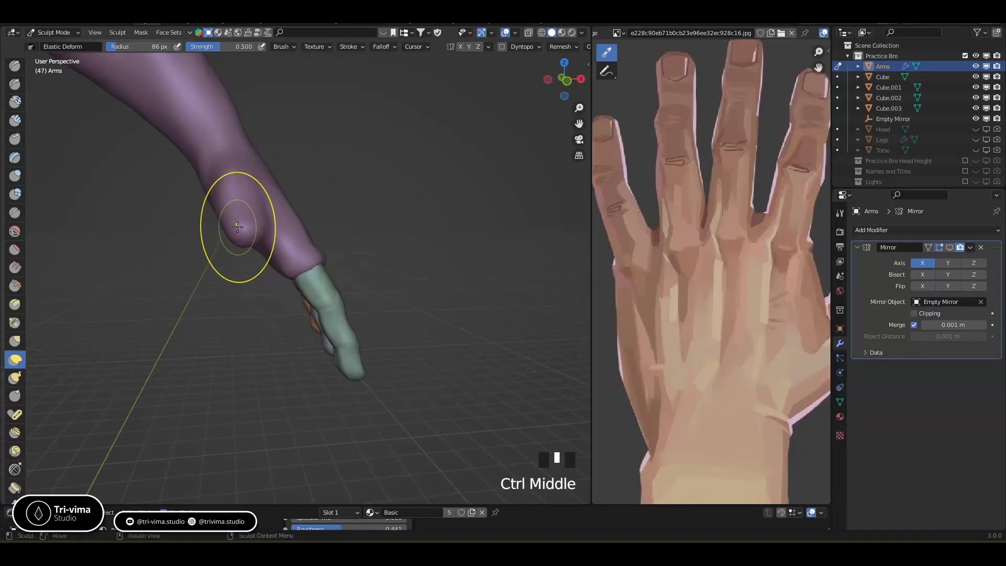
mouse_move(221, 213)
middle_mouse_down()
mouse_move(247, 221)
mouse_move(239, 210)
middle_mouse_up()
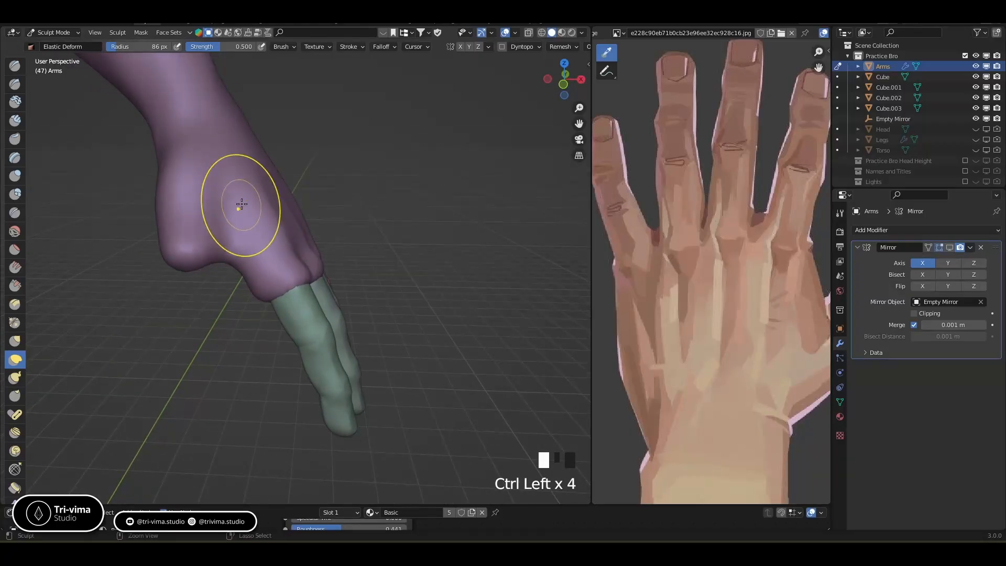
mouse_move(340, 153)
middle_mouse_down("ctrl")
mouse_move(336, 209)
mouse_move(278, 229)
middle_mouse_up("ctrl")
left_click_drag(278, 229, 282, 236, "shift")
left_click_drag(278, 226, 283, 234, "shift")
left_click_drag(277, 224, 281, 229, "shift")
Reshape the web between the thumb and index finger on the palm side with Elastic Deform.
mouse_move(281, 220)
middle_mouse_down()
mouse_move(356, 188)
mouse_move(361, 166)
middle_mouse_up()
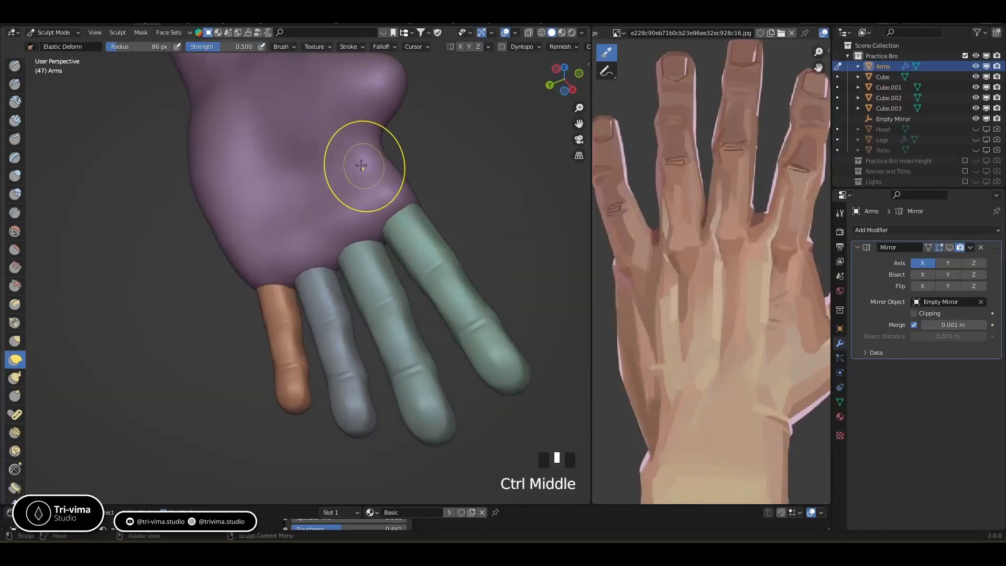
left_click_drag(370, 134, 355, 127, "ctrl")
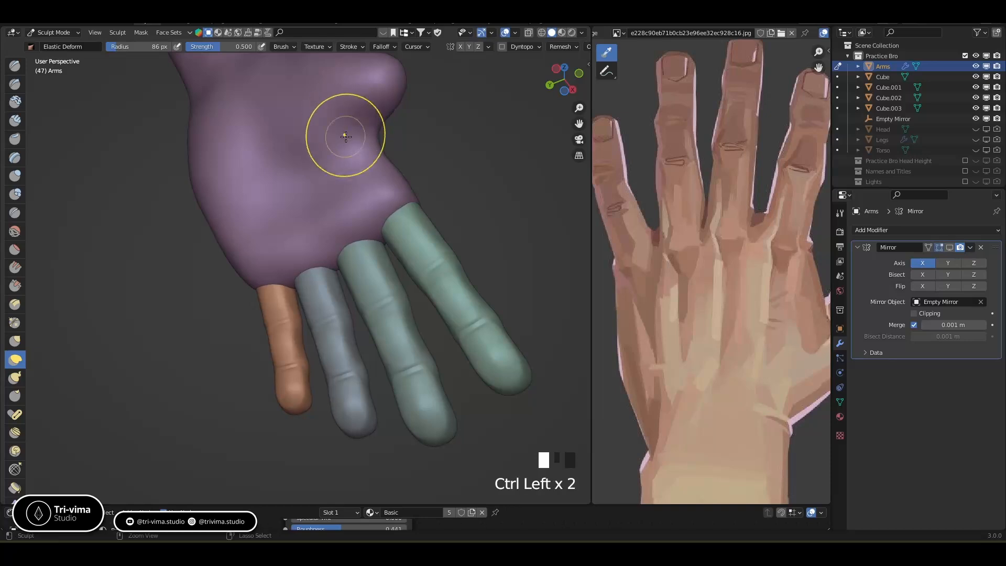
middle_click_drag(321, 156, 351, 164)
mouse_move(363, 131)
left_mouse_down("ctrl")
mouse_move(353, 138)
mouse_move(346, 116)
left_mouse_up("ctrl")
left_click_drag(346, 113, 340, 117, "ctrl")
Reposition the thumb's tip and base with Elastic Deform strokes from the thumb side.
middle_click_drag(335, 105, 255, 211)
mouse_move(204, 247)
middle_mouse_down()
mouse_move(225, 220)
mouse_move(203, 262)
middle_mouse_up()
left_click_drag(201, 270, 192, 300)
middle_click_drag(164, 273, 214, 216)
mouse_move(232, 177)
left_mouse_down()
mouse_move(246, 159)
mouse_move(252, 185)
left_mouse_up()
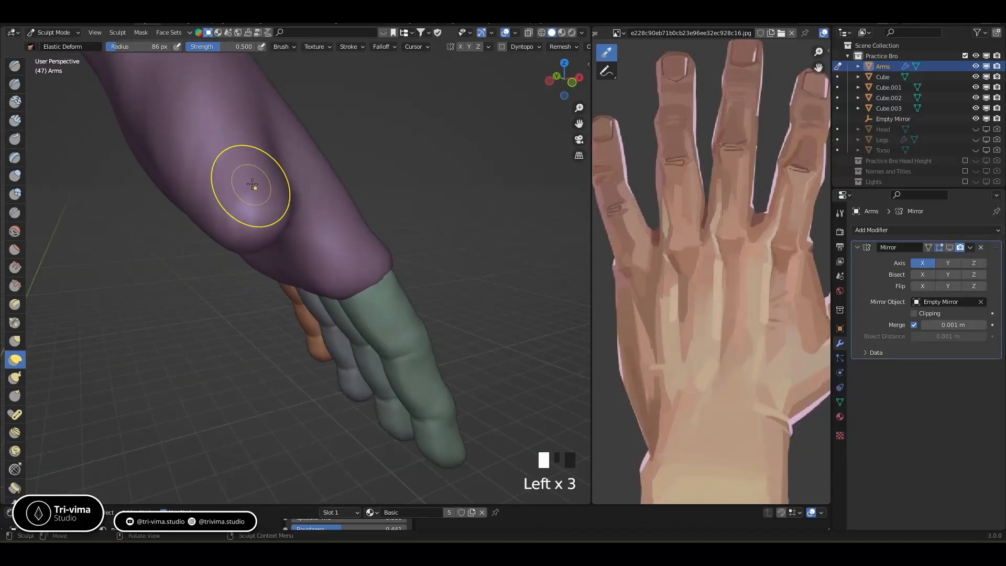
Refine the little-finger edge and the heel of the palm with Elastic Deform and smoothing strokes.
middle_click_drag(256, 224, 238, 223)
middle_click_drag(225, 166, 205, 315)
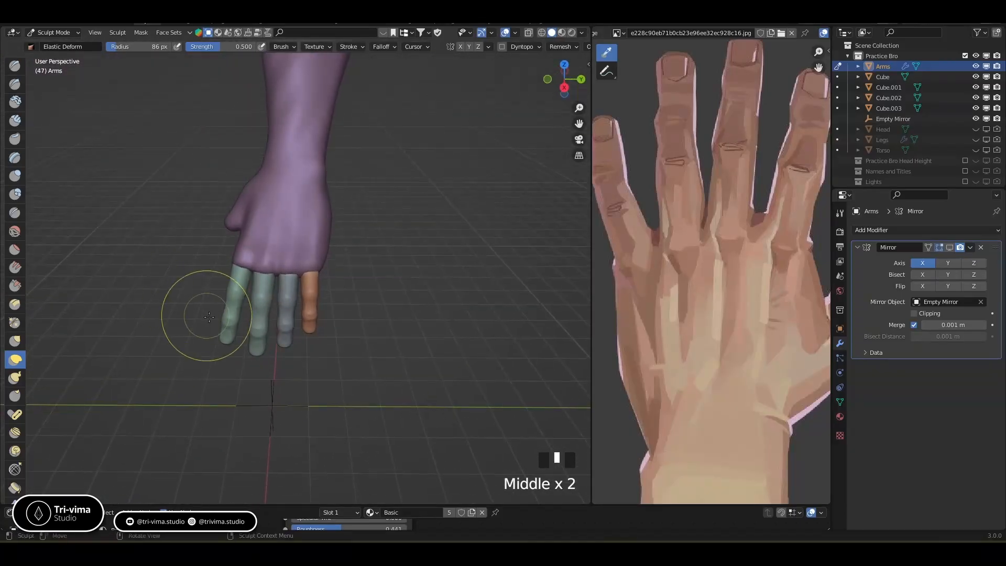
middle_click_drag(326, 200, 392, 184)
left_click_drag(391, 184, 385, 181, "ctrl")
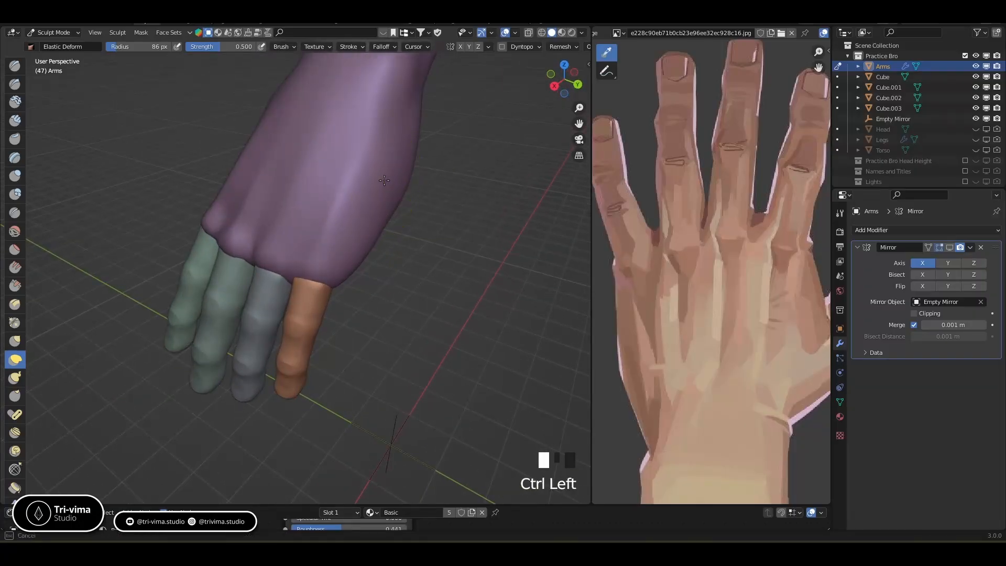
middle_click_drag(372, 231, 362, 182)
left_click_drag(359, 143, 348, 201, "shift")
mouse_move(353, 171)
middle_mouse_down("ctrl")
mouse_move(357, 220)
mouse_move(379, 227)
mouse_move(258, 172)
mouse_move(263, 213)
mouse_move(303, 229)
mouse_move(331, 174)
middle_mouse_up("ctrl")
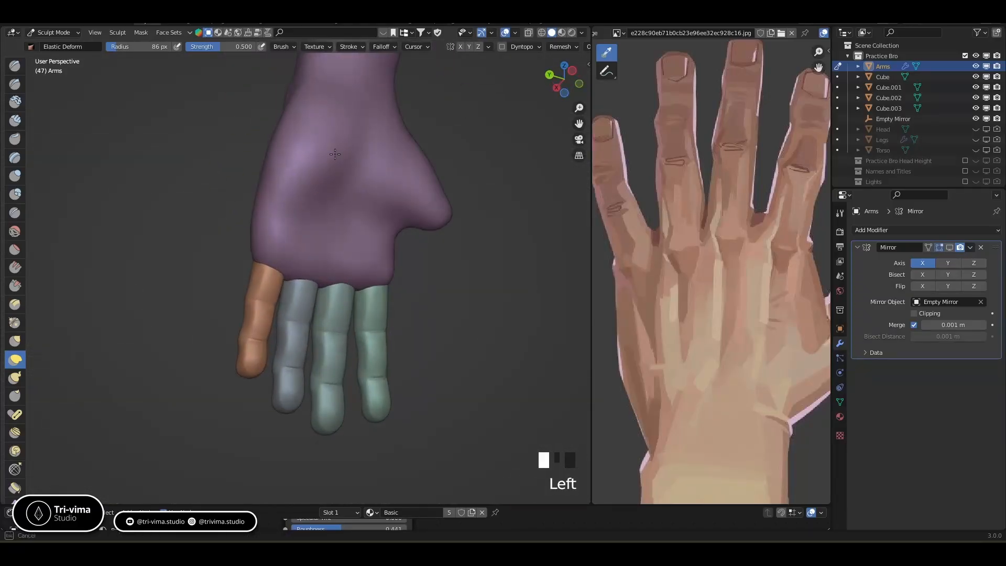
middle_click_drag(318, 169, 341, 205)
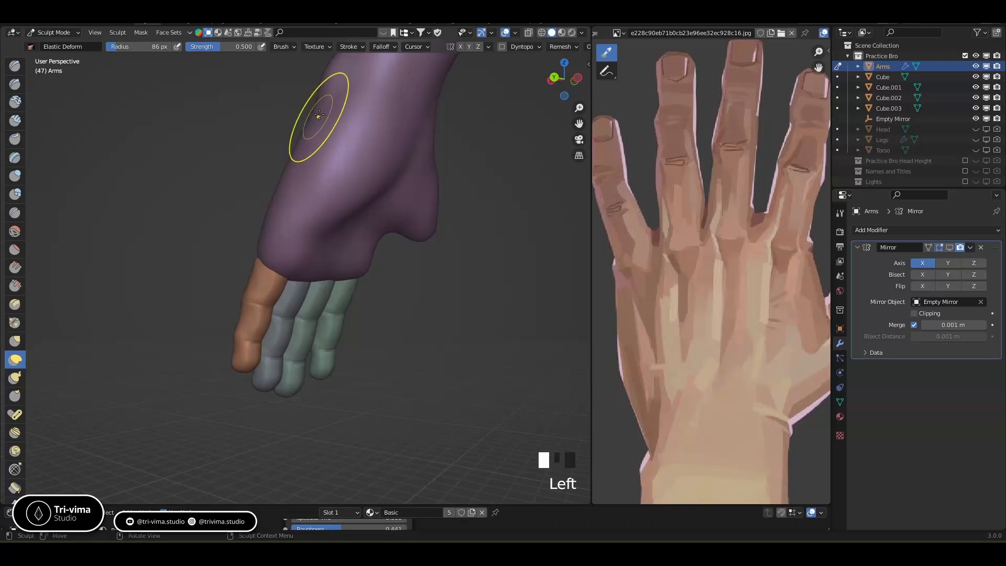
Inspect the hand and finger proportions from the palm, back and thumb sides.
middle_click_drag(314, 136, 403, 223)
mouse_move(205, 211)
middle_mouse_down("ctrl")
mouse_move(236, 231)
mouse_move(275, 162)
mouse_move(444, 217)
mouse_move(401, 230)
mouse_move(413, 214)
middle_mouse_up("ctrl")
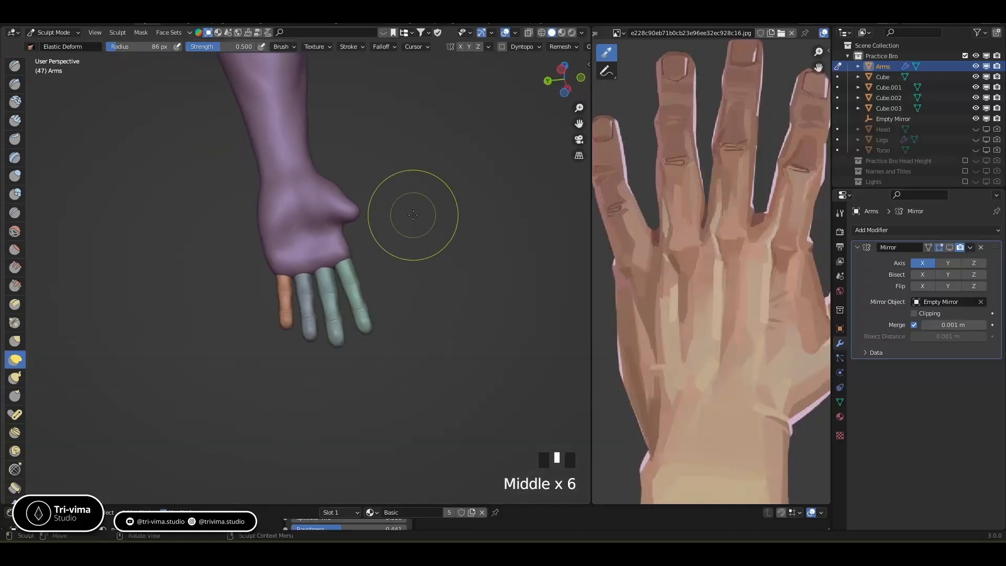
middle_click_drag(429, 248, 374, 241)
middle_click_drag(403, 195, 325, 318, "shift")
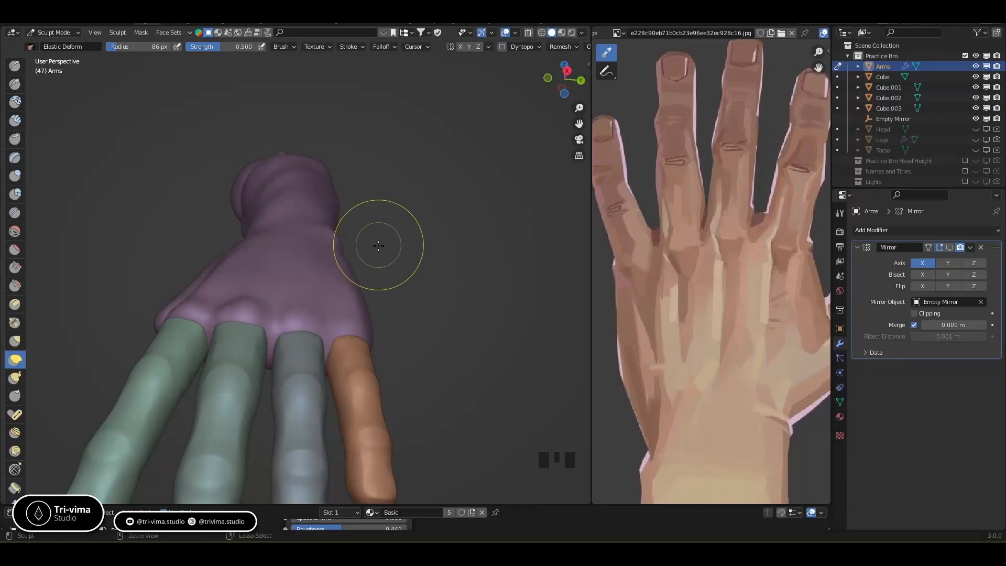
middle_click_drag(378, 245, 261, 355, "ctrl")
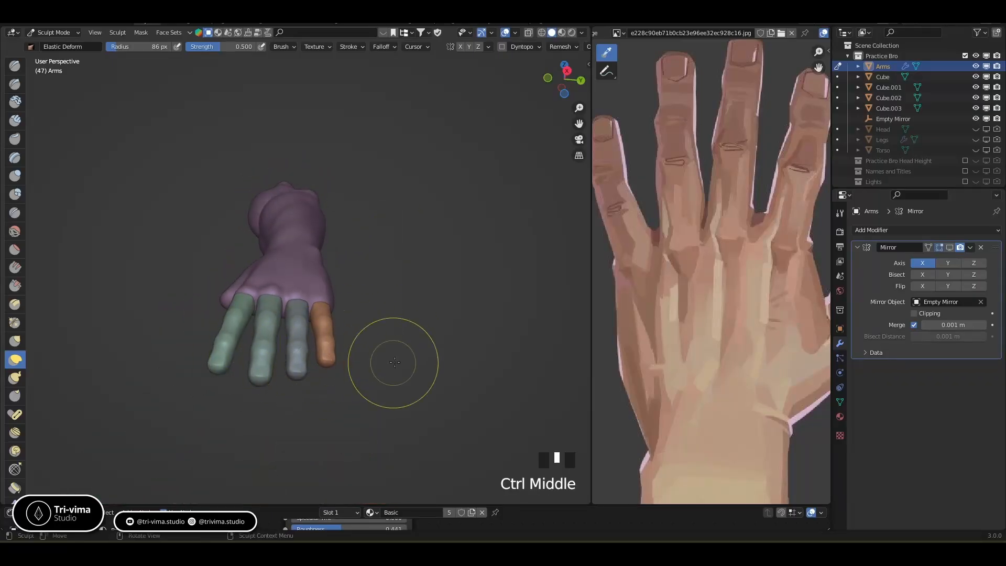
middle_click_drag(395, 358, 442, 285)
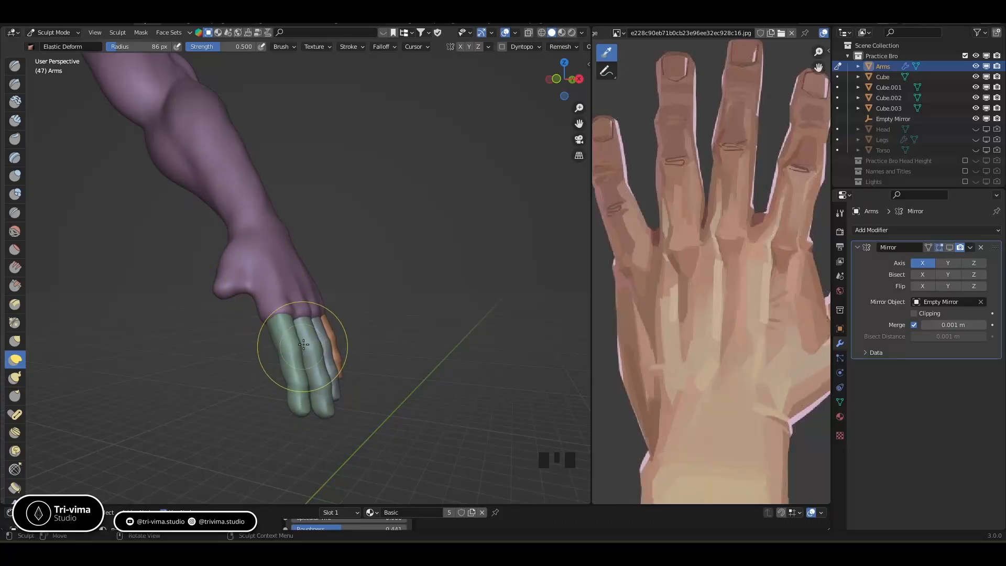
Switch to Object Mode, duplicate the orange little finger and place the copy at the thumb stump.
mouse_move(316, 231)
middle_mouse_down("ctrl")
mouse_move(379, 255)
mouse_move(248, 261)
mouse_move(392, 236)
mouse_move(376, 273)
middle_mouse_up("ctrl")
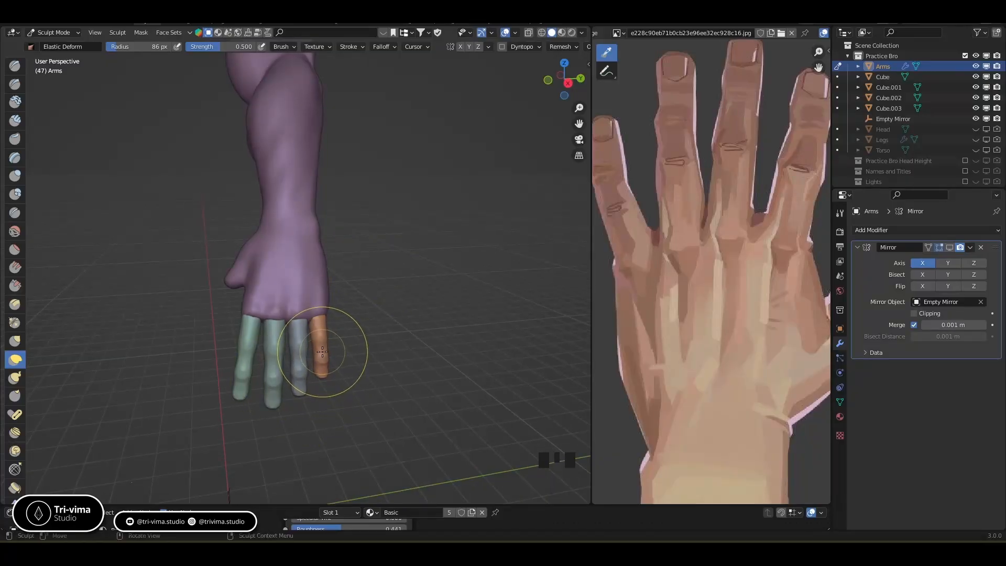
key("ctrl+Tab")
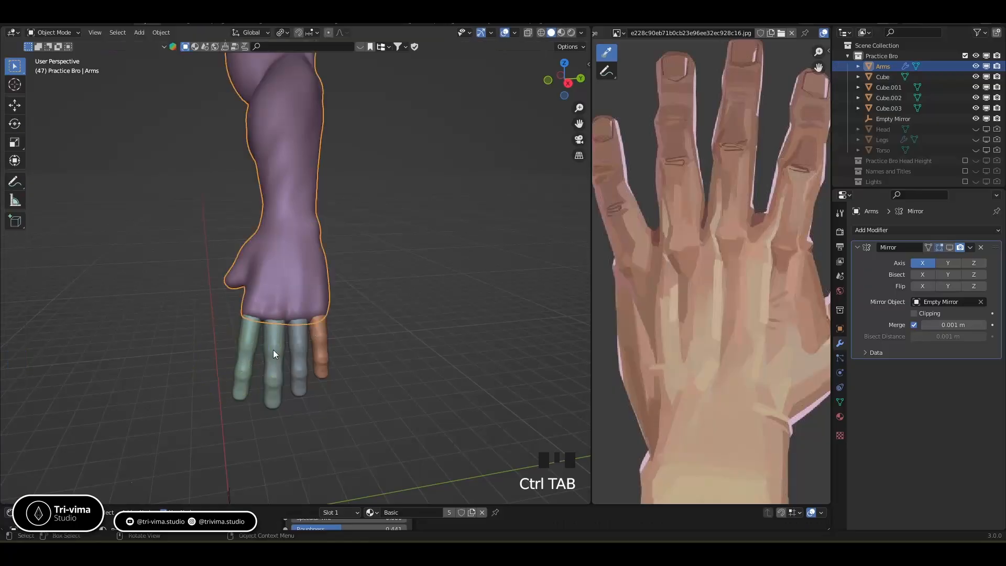
left_click(321, 356)
key("shift+d")
left_click(244, 333)
Rotate the duplicated finger freely so it points in the thumb's direction.
middle_click_drag(243, 333, 348, 224)
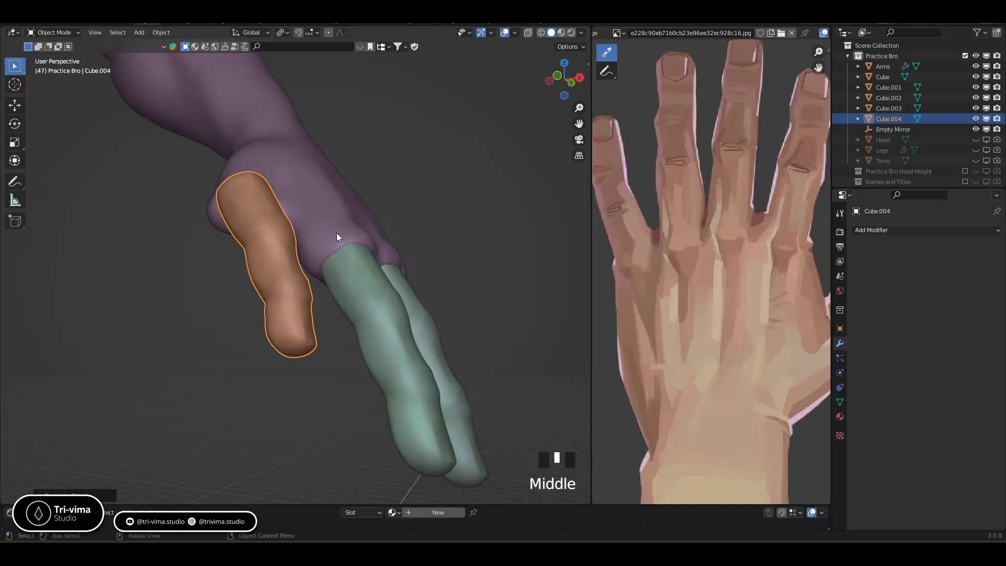
key("r")
key("r")
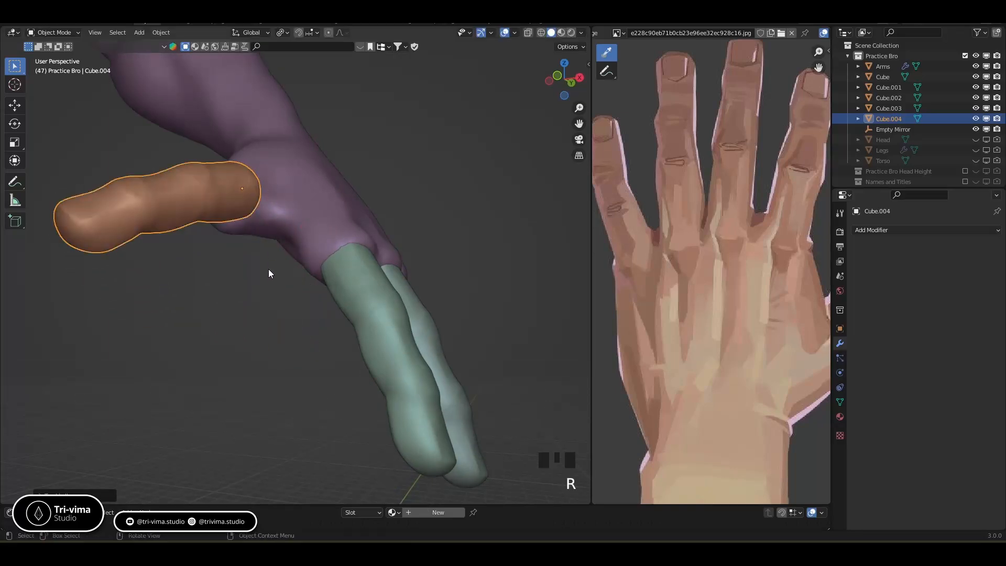
key("r")
left_click(338, 235)
Position the duplicated finger over the thumb stump from several angles and twist it around its local Z axis.
middle_click_drag(338, 234, 352, 363)
key("g")
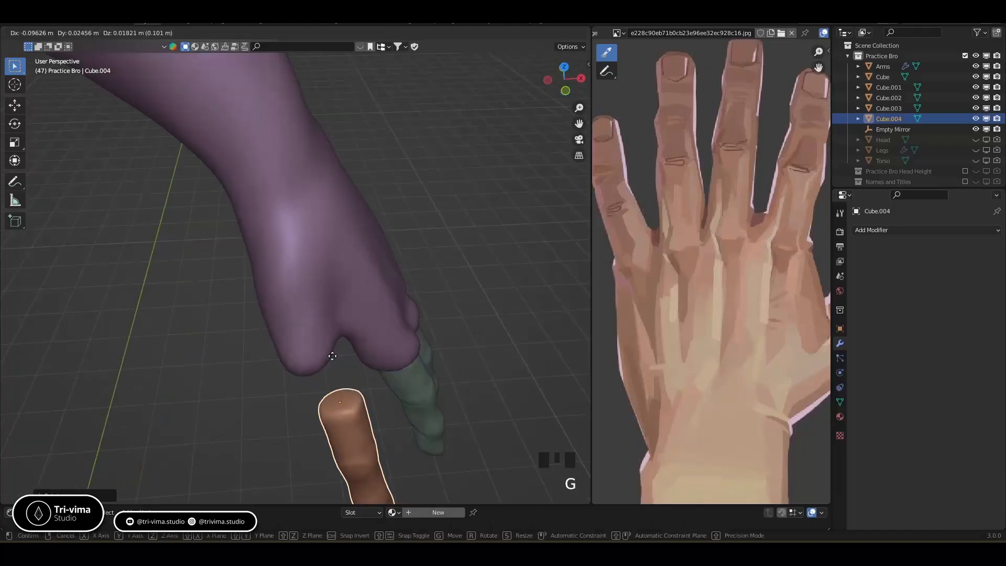
left_click(307, 313)
middle_click_drag(307, 314, 344, 269)
key("g")
left_click(226, 312)
key("g")
left_click(326, 282)
key("r")
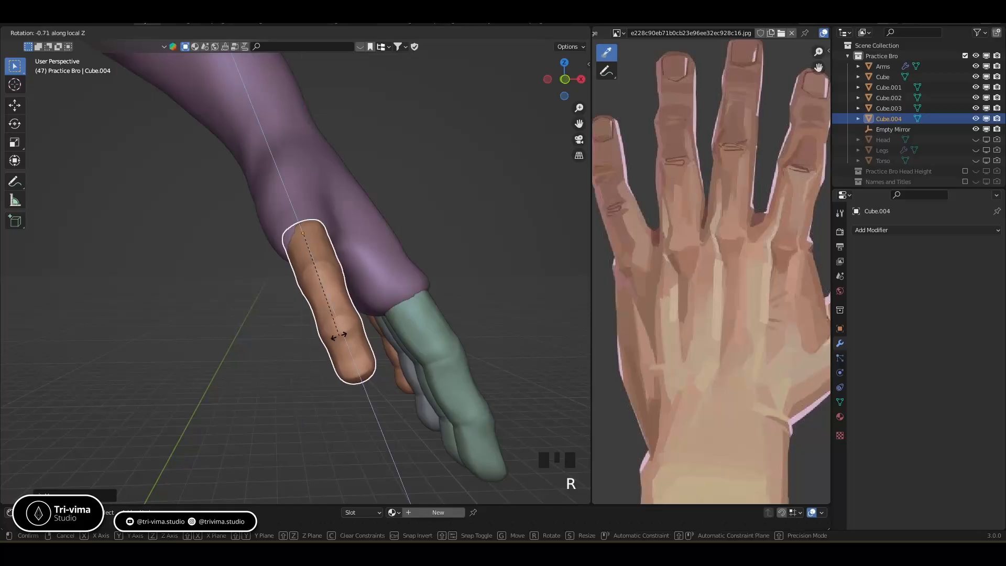
left_click(315, 346)
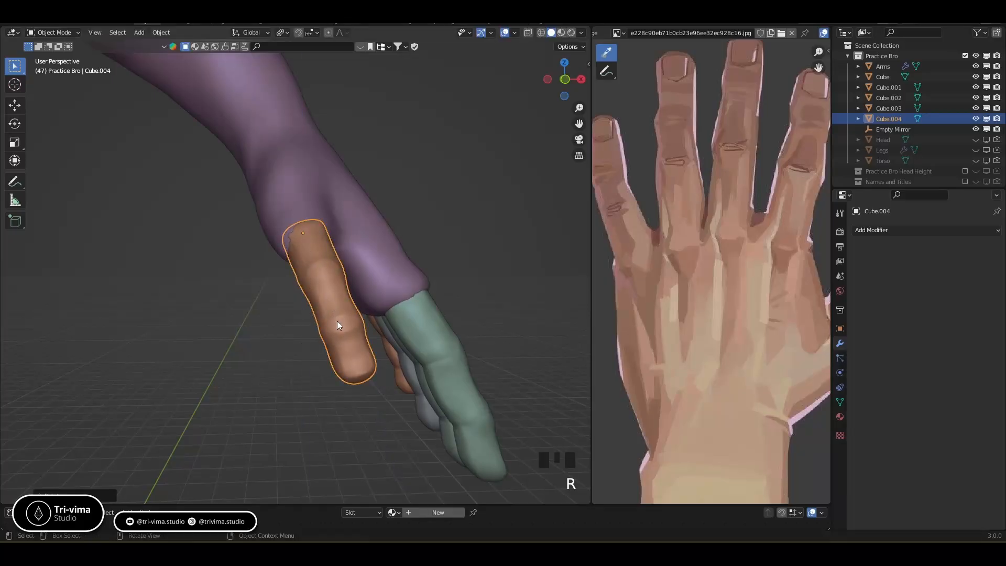
Thicken the thumb piece by scaling it with local Z locked, and lengthen it along local Z.
key("s")
key("shift+z")
key("shift+z")
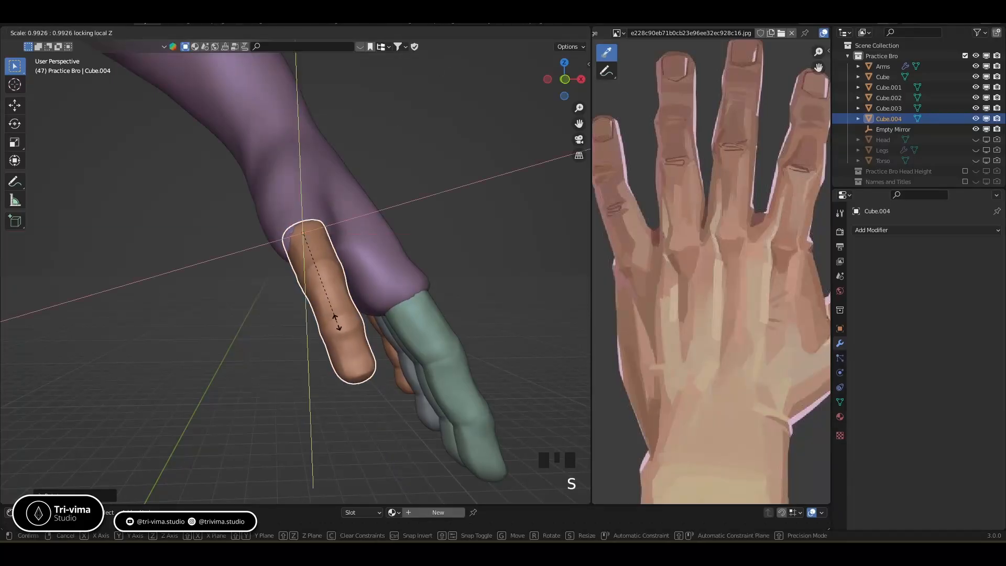
left_click(373, 342)
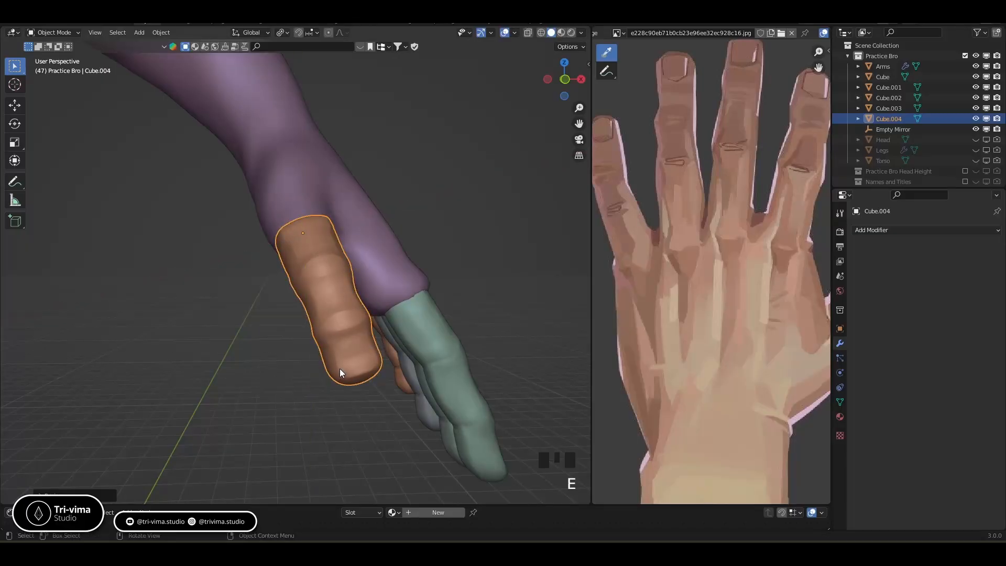
key("s")
key("z")
key("z")
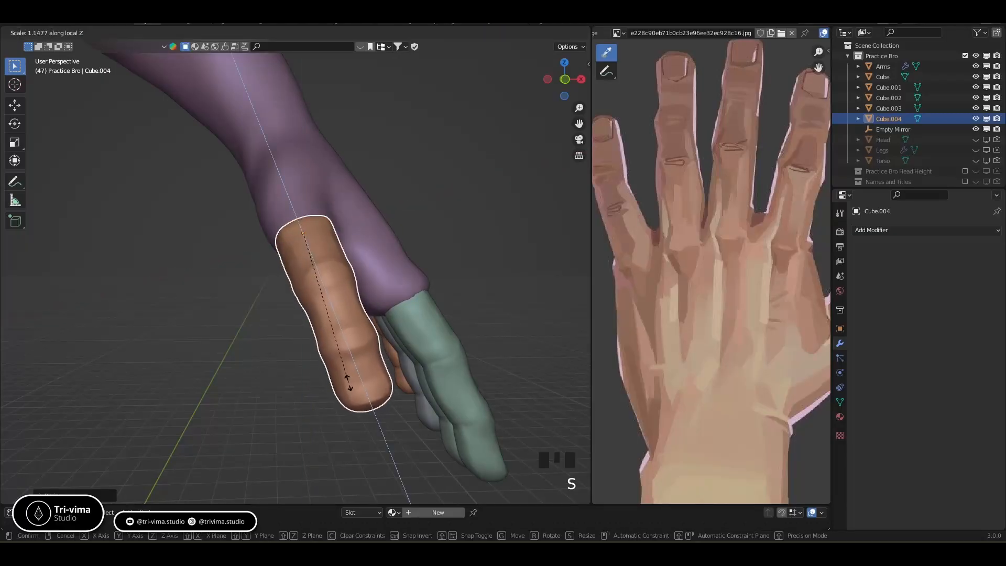
left_click(357, 392)
Move the enlarged thumb piece up into the thumb base, checking from the back and thumb sides.
middle_click_drag(344, 364, 268, 383)
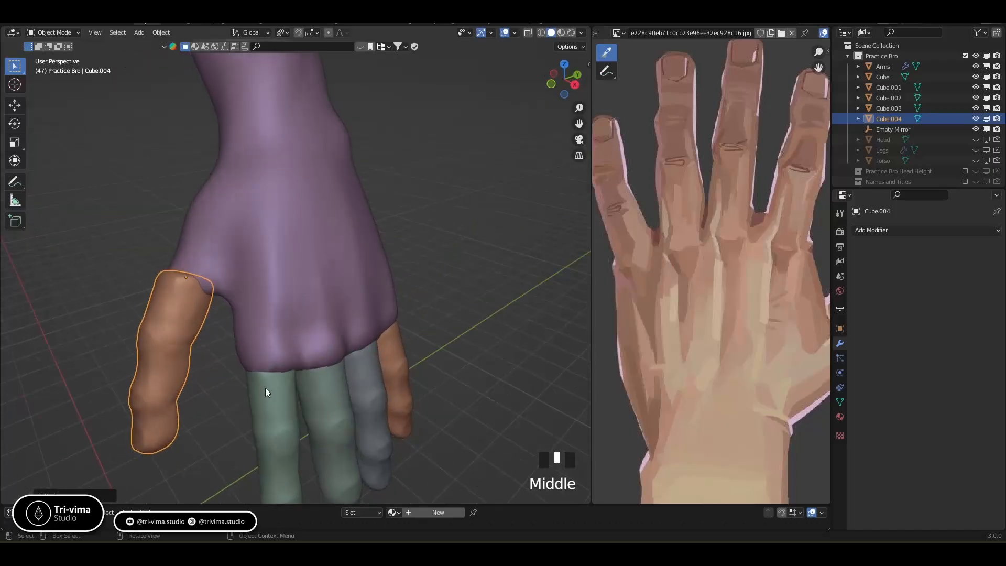
key("g")
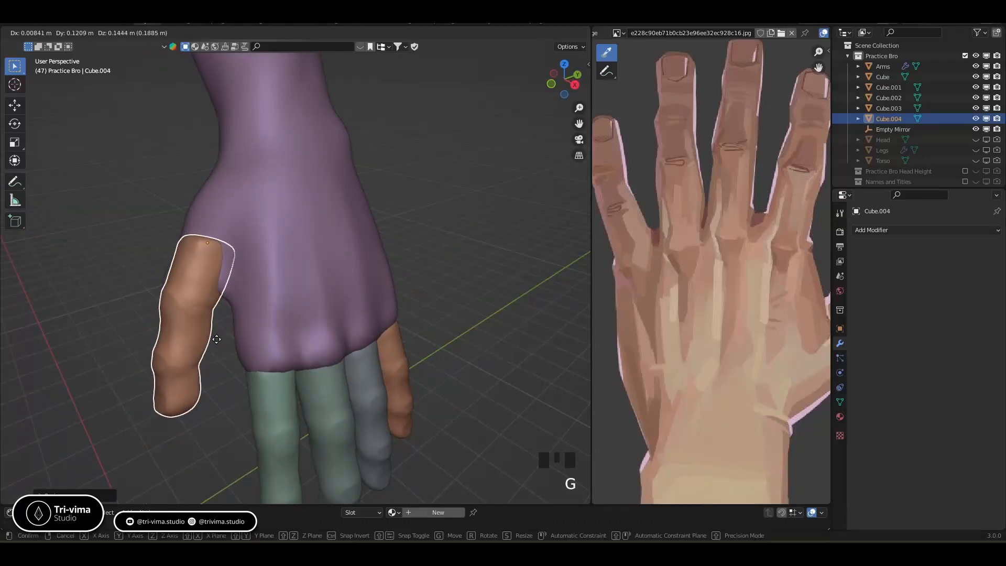
left_click(196, 334)
middle_click_drag(196, 335, 282, 272)
key("g")
left_click(262, 281)
Rotate the thumb piece around its local Z axis and around the Y axis to align it with the hand.
key("r")
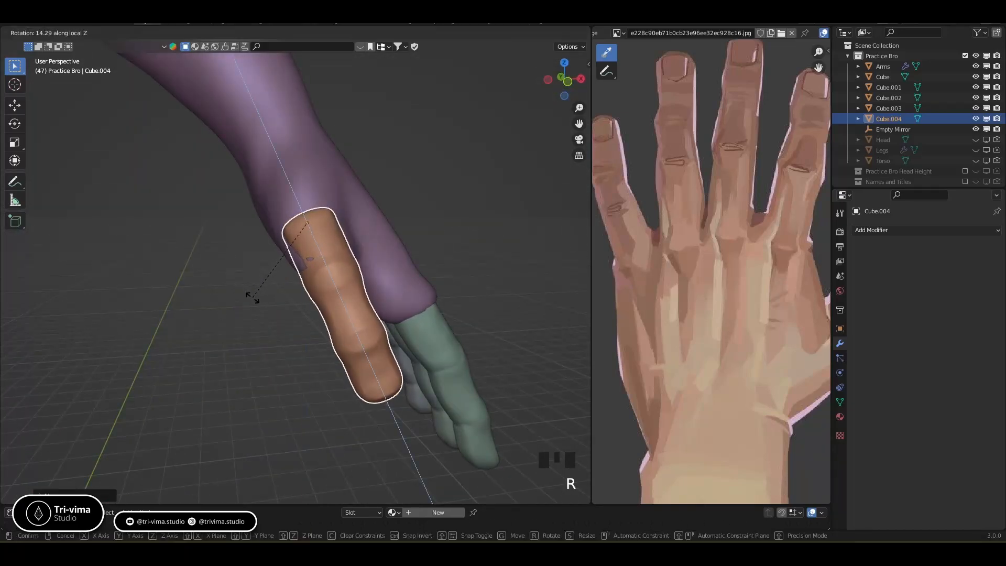
left_click(292, 347)
key("r")
key("y")
key("y")
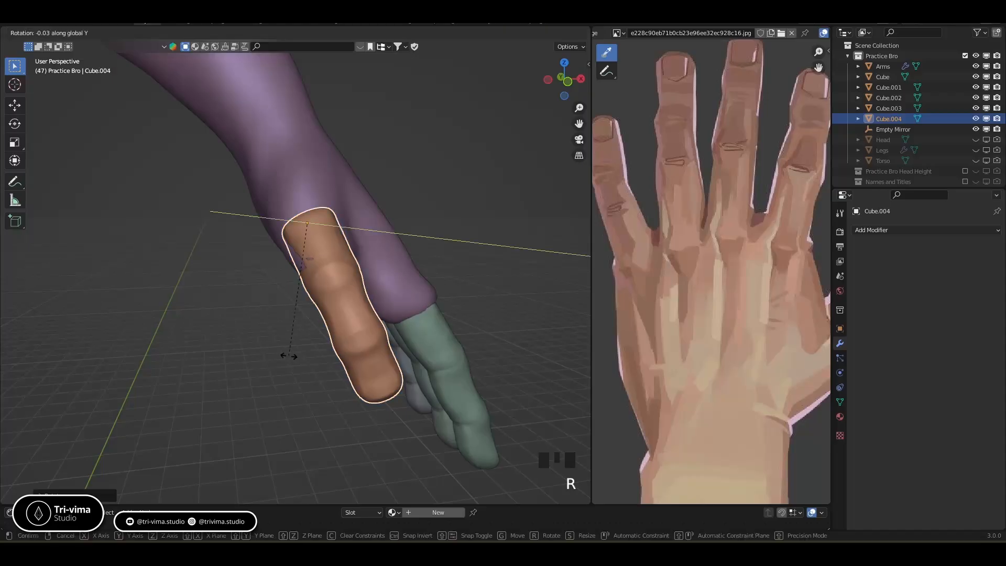
left_click(278, 361)
middle_click_drag(278, 362, 280, 326)
Switch the thumb piece to Sculpt Mode and pull its base into the hand with Elastic Deform strokes.
key("ctrl+Tab")
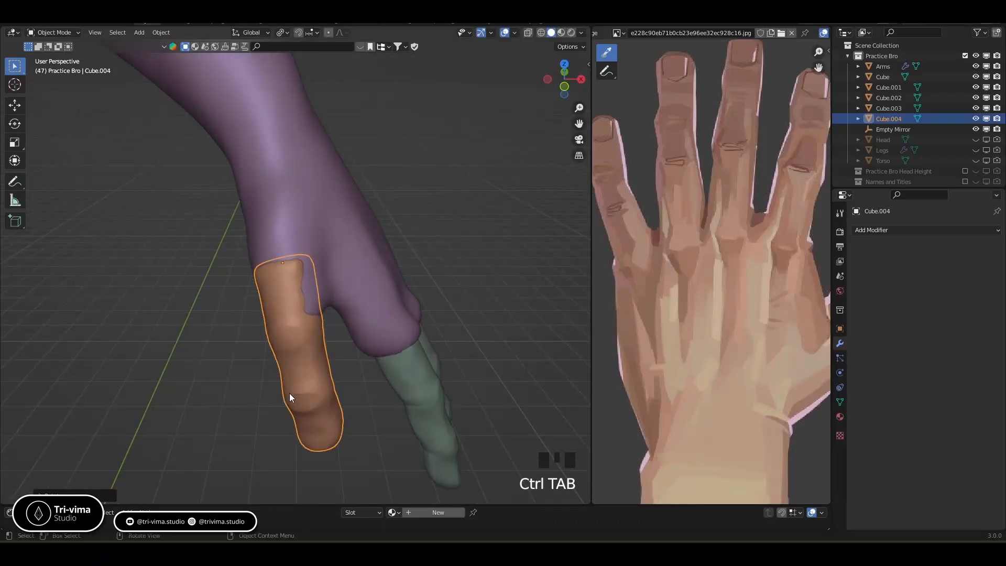
key("ctrl+Tab")
left_click(296, 439)
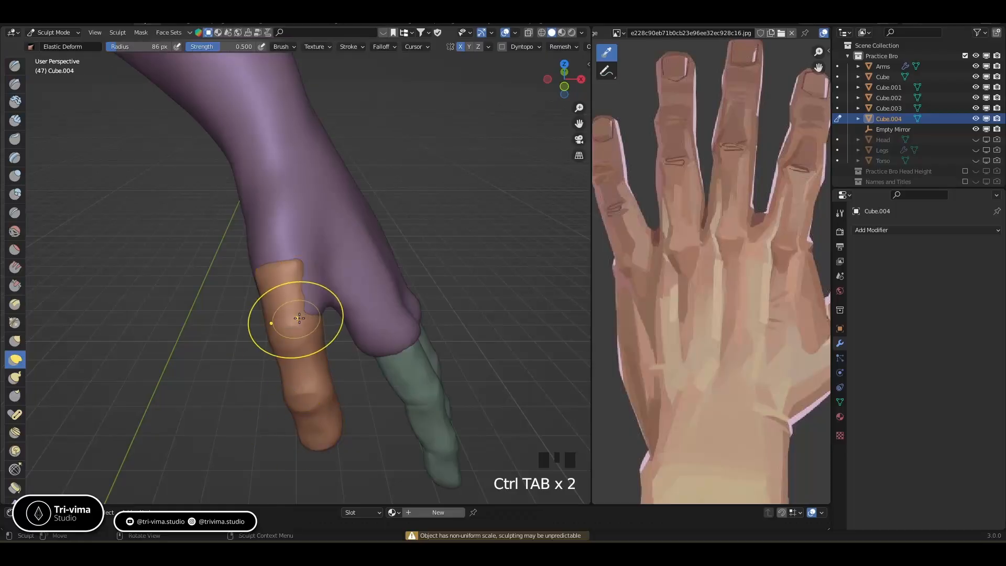
left_click(304, 288)
left_click(307, 287)
middle_click_drag(308, 287, 256, 280)
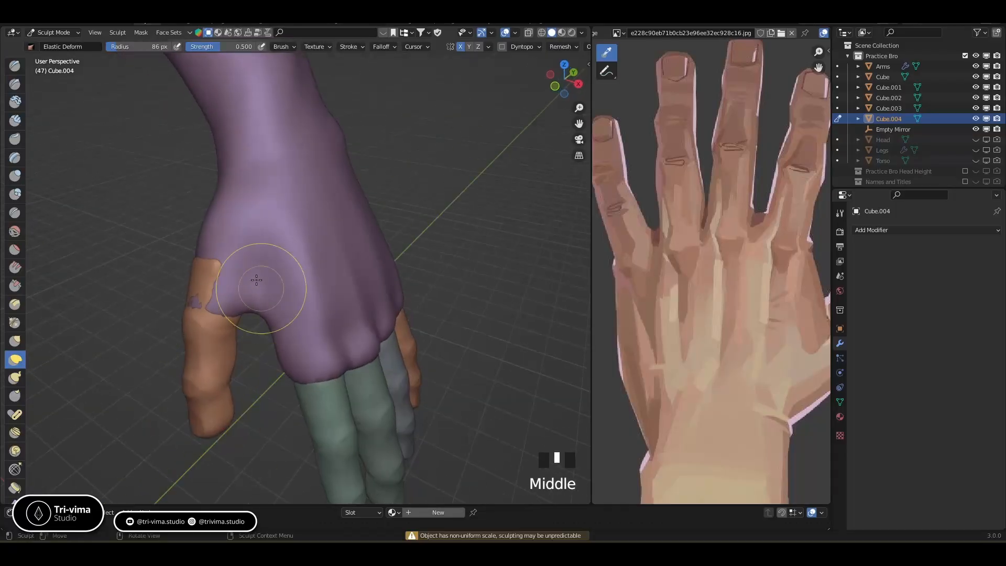
left_click(203, 260)
left_click(212, 266)
left_click(220, 275)
left_click(220, 275)
Reshape the joint between thumb and hand with Elastic Deform, working from the thumb side and the back of the hand.
middle_click_drag(220, 275, 318, 248)
left_click(274, 252)
left_click(282, 252)
left_click(283, 252)
left_click(302, 253)
mouse_move(318, 248)
middle_mouse_down()
mouse_move(342, 243)
mouse_move(320, 256)
mouse_move(214, 235)
middle_mouse_up()
left_click(320, 256)
left_click(233, 236)
left_click(231, 239)
left_click(242, 274)
left_click(252, 271)
Smooth the protruding edge of the thumb's base on the palm side and tuck it into the hand.
mouse_move(251, 271)
middle_mouse_down()
mouse_move(314, 252)
mouse_move(319, 210)
mouse_move(345, 215)
middle_mouse_up()
left_click(309, 262)
left_click(345, 215, "shift")
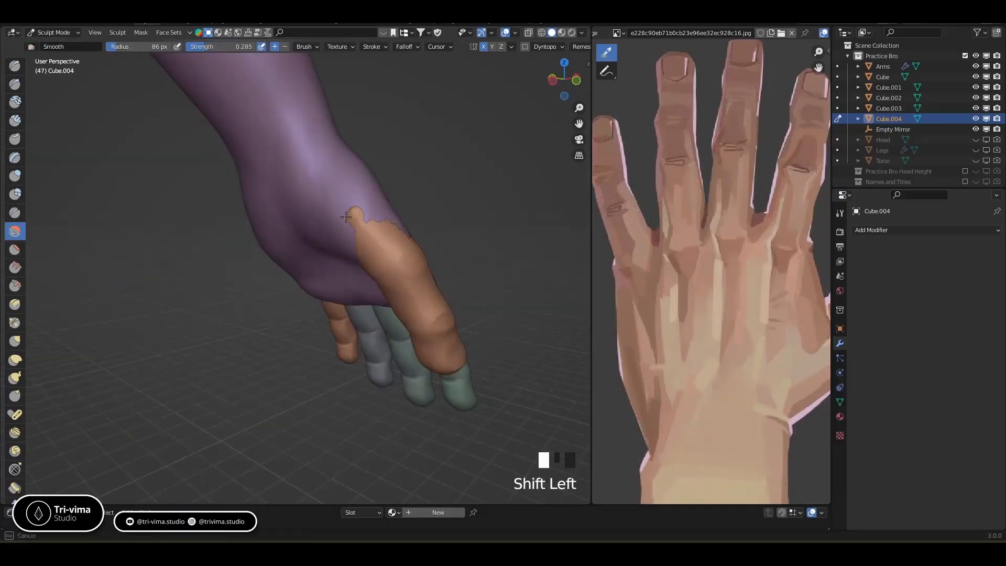
left_click(350, 216, "shift")
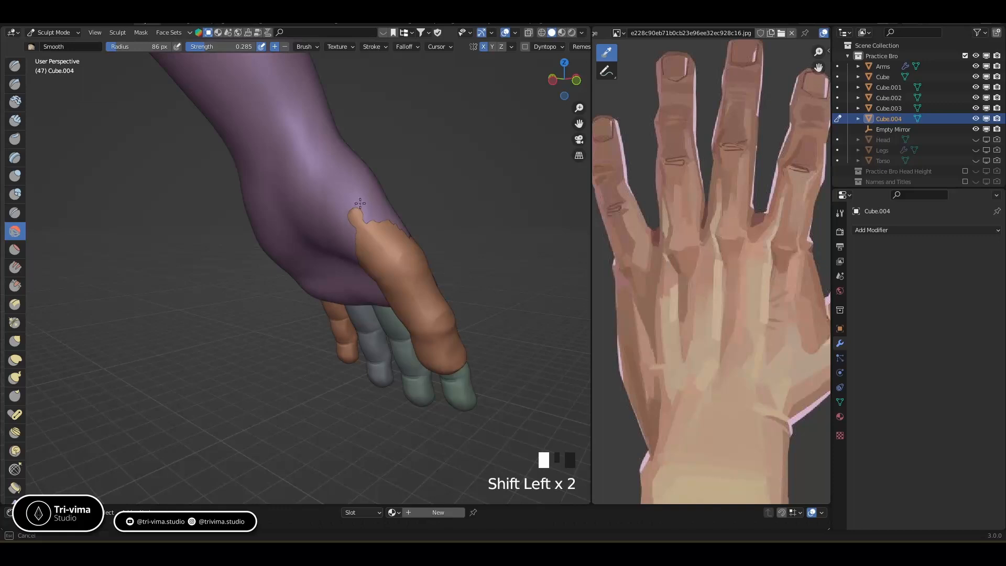
left_click(353, 211, "ctrl")
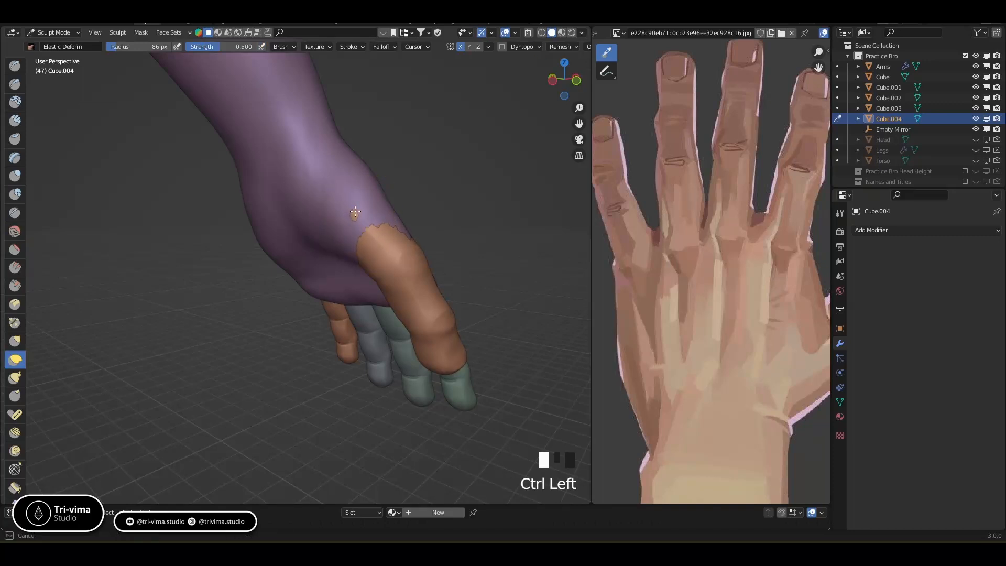
mouse_move(352, 213)
middle_mouse_down()
mouse_move(272, 236)
mouse_move(283, 243)
mouse_move(359, 224)
middle_mouse_up()
left_click(269, 234, "ctrl")
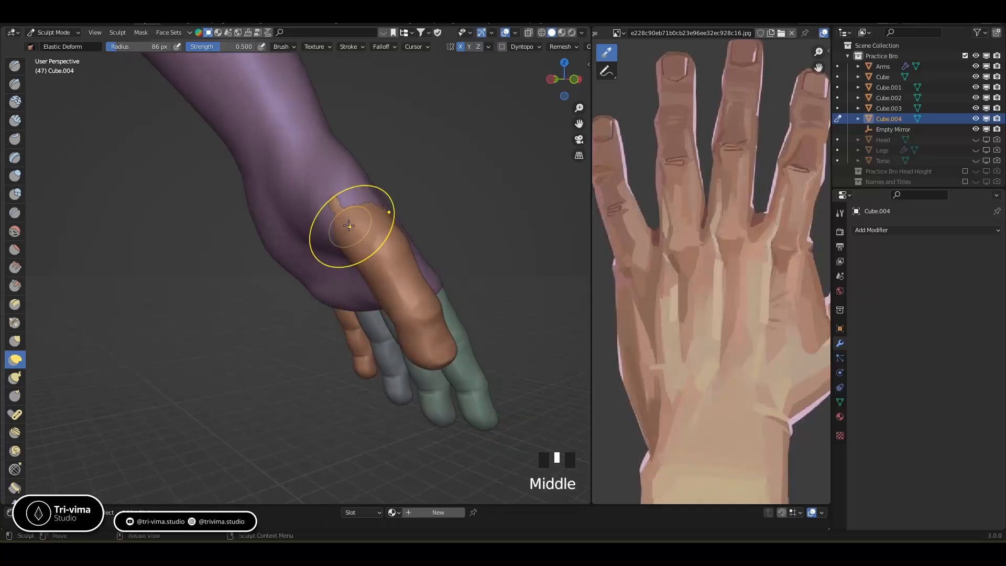
Adjust the contours of the thumb's segments and tip with Elastic Deform strokes.
middle_click_drag(406, 331, 337, 308)
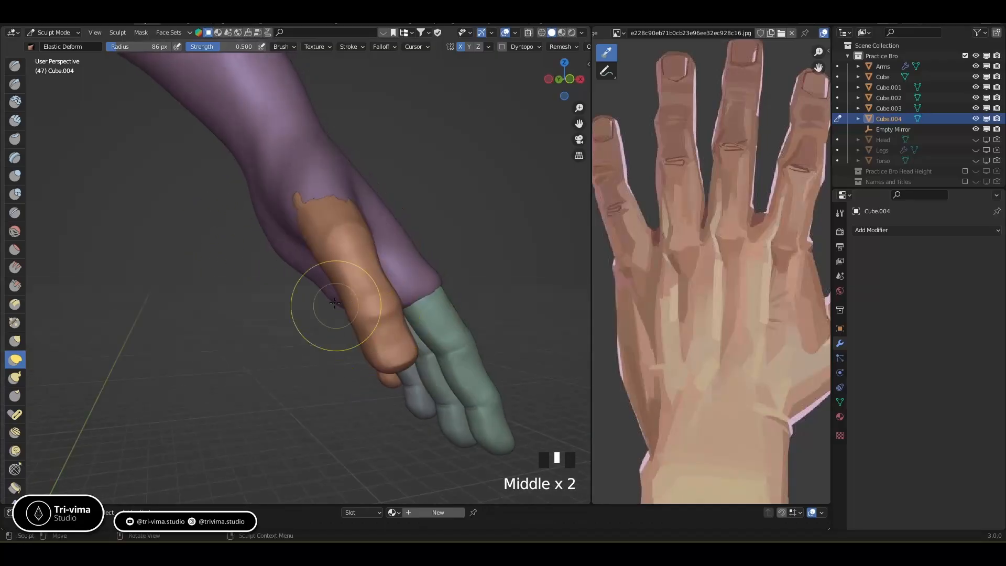
left_click_drag(325, 261, 319, 255)
left_click_drag(353, 310, 353, 316)
left_click_drag(400, 358, 396, 356)
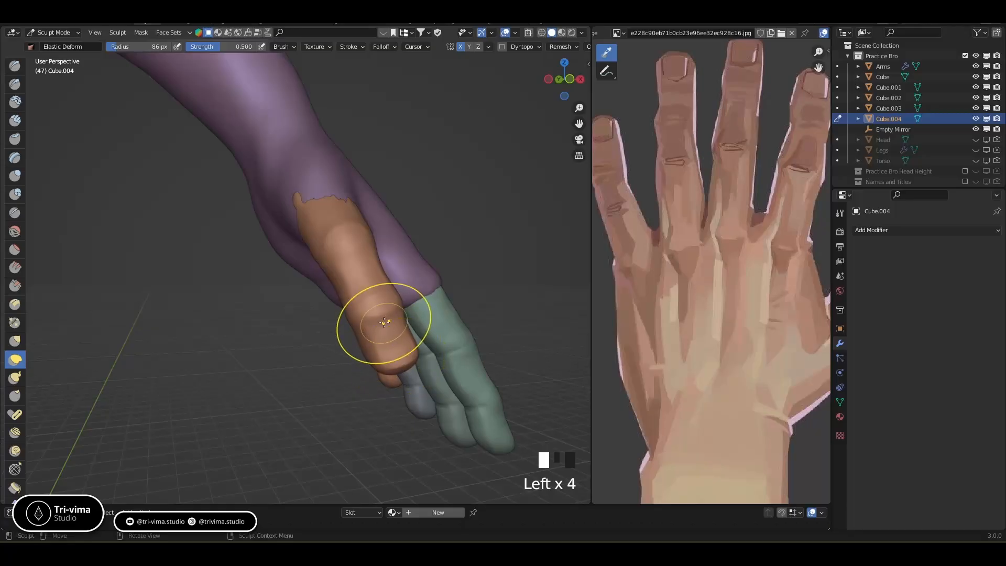
left_click_drag(350, 308, 348, 308)
left_click_drag(349, 307, 347, 306)
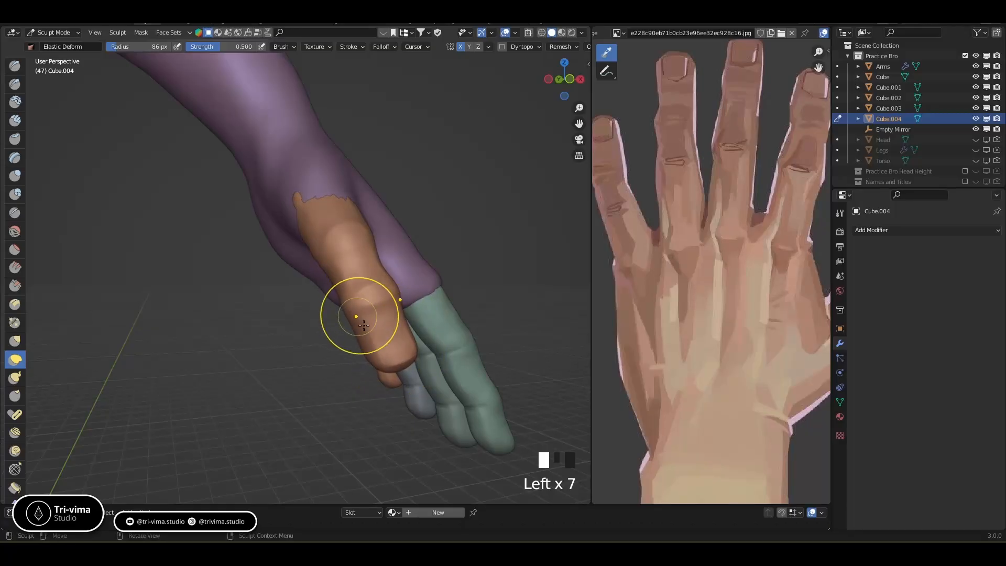
left_click_drag(381, 359, 377, 353)
Round the thumb's tip and refine its inner edge and palm-side base with Elastic Deform, reducing the brush radius to 62 px.
middle_click_drag(377, 353, 323, 344)
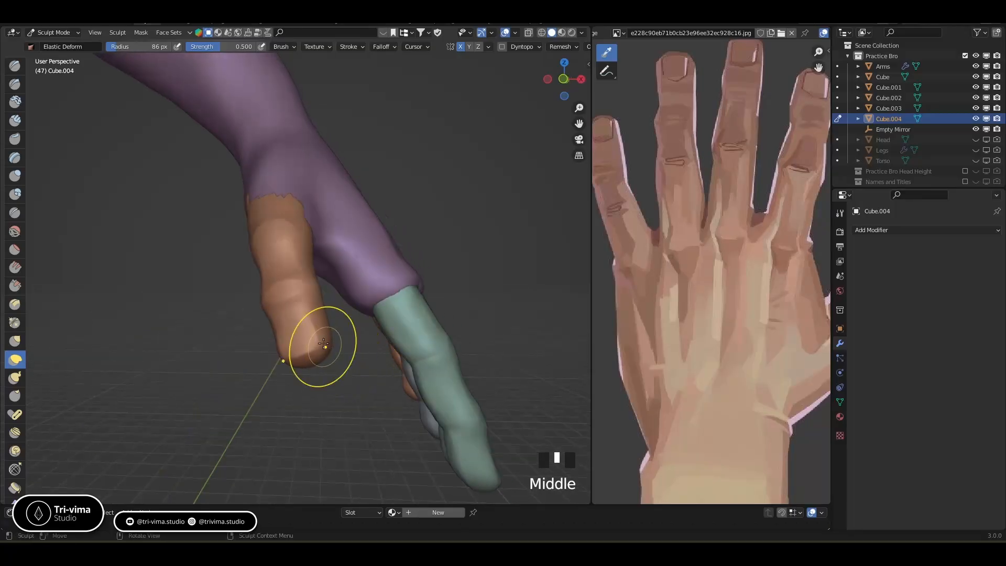
left_click_drag(307, 364, 308, 370)
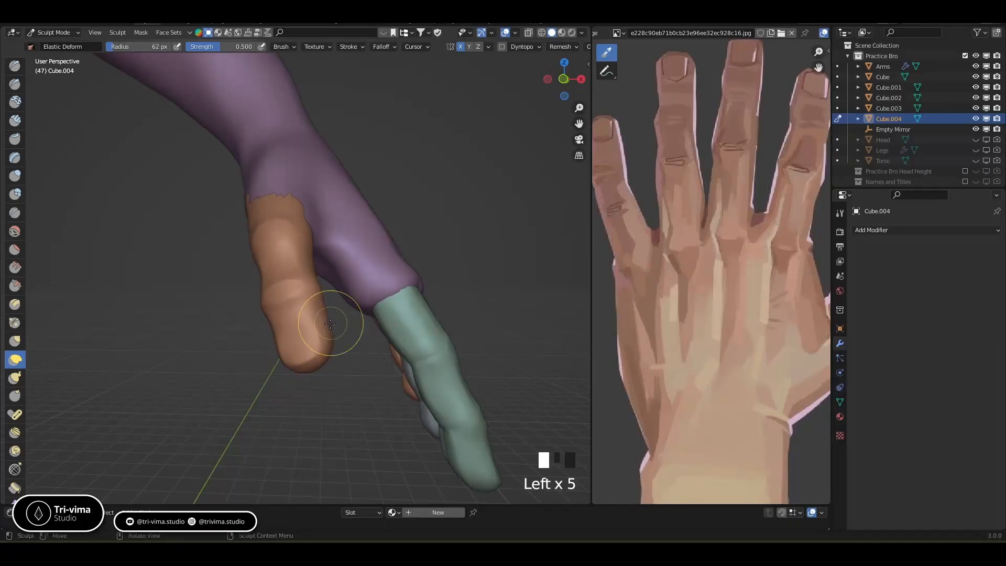
left_click_drag(310, 261, 311, 261)
middle_click_drag(311, 261, 328, 260)
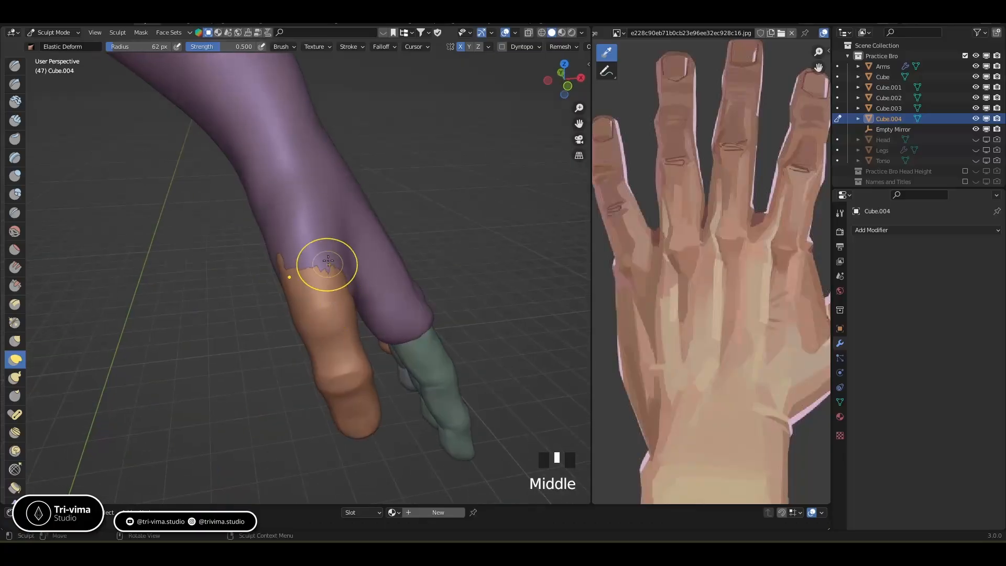
middle_click_drag(374, 371, 381, 311)
middle_click_drag(421, 263, 421, 261, "ctrl")
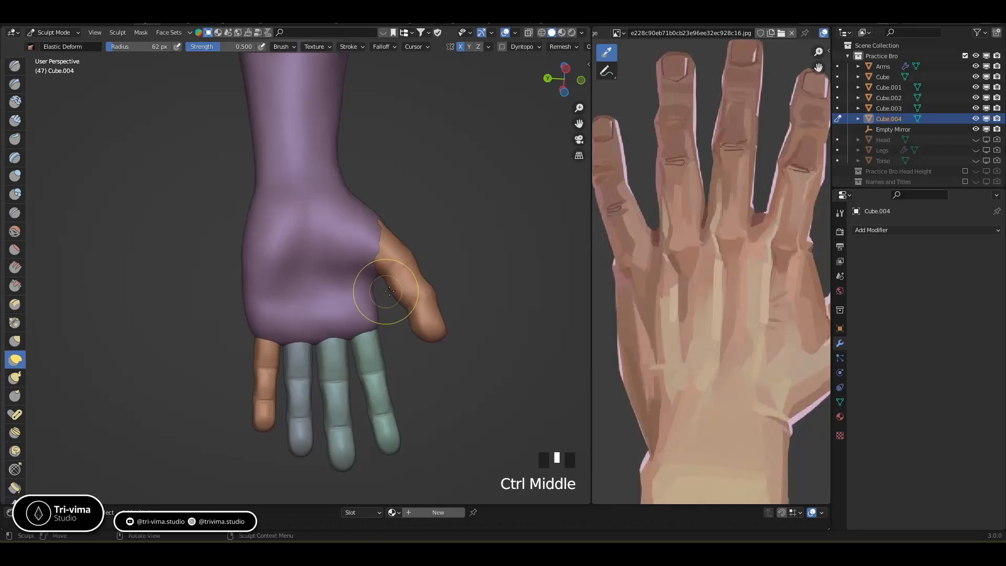
left_click_drag(358, 252, 360, 247)
Return the thumb to Object Mode and slide it along its local Z axis toward the wrist.
mouse_move(359, 247)
middle_mouse_down()
mouse_move(332, 281)
mouse_move(317, 267)
mouse_move(321, 289)
middle_mouse_up()
key("ctrl+Tab")
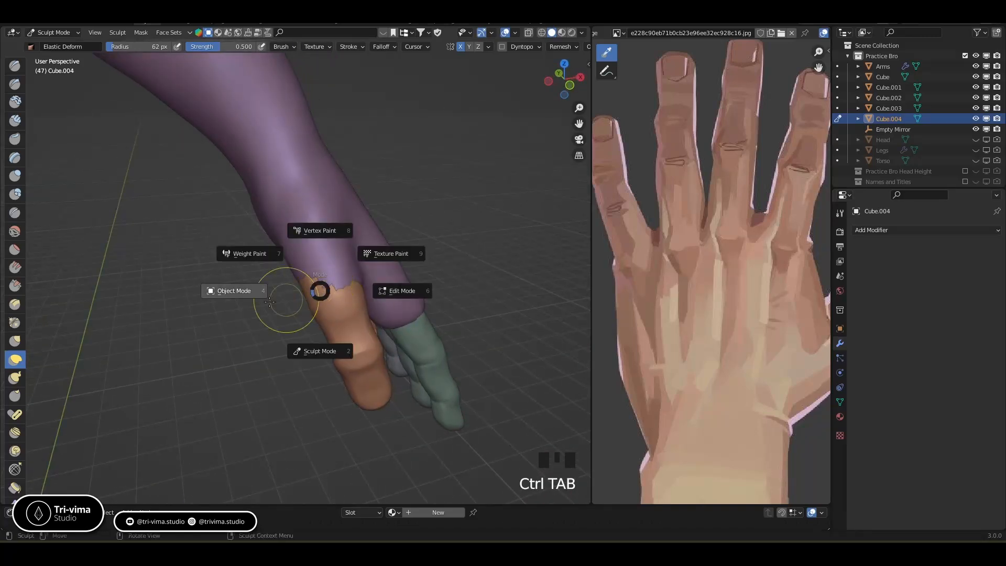
key("g")
key("z")
key("z")
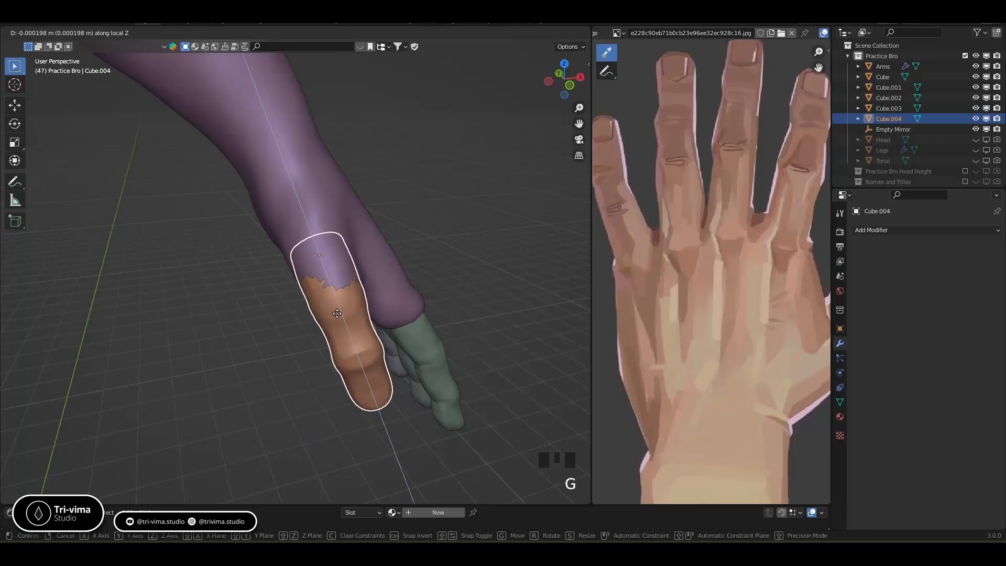
left_click(337, 300)
Scale the thumb along its local Z axis to about 0.91 and slide it outward about 0.05 m along that axis.
middle_click_drag(334, 309, 430, 275)
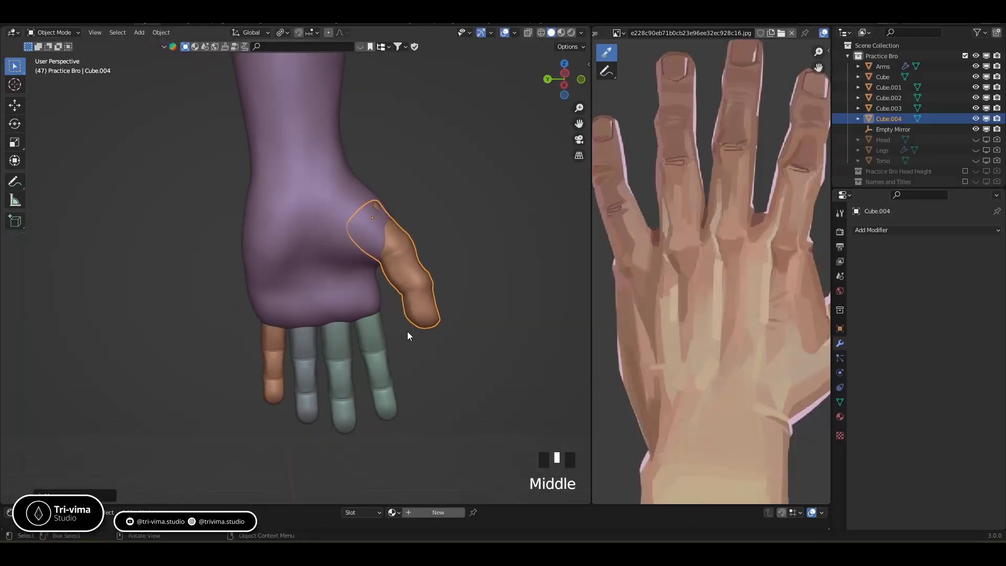
key("s")
key("shift+z")
key("shift+z")
key("shift+z")
key("z")
key("z")
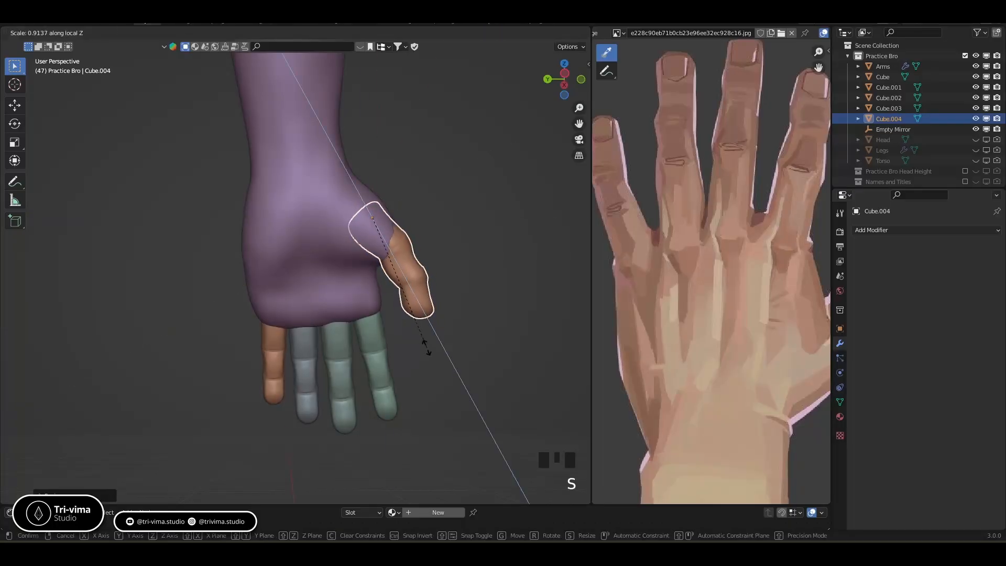
left_click(429, 347)
mouse_move(430, 348)
middle_mouse_down()
mouse_move(442, 347)
mouse_move(431, 348)
middle_mouse_up()
key("g")
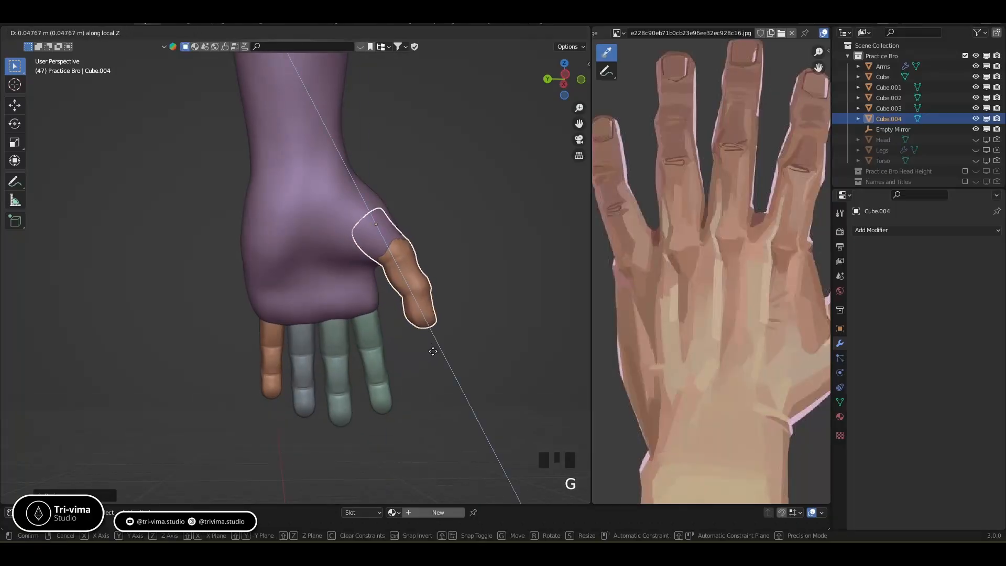
left_click(432, 356)
Shift the thumb about 0.015 m along its local X axis and nudge it slightly along its local Z axis.
middle_click_drag(434, 352, 356, 333)
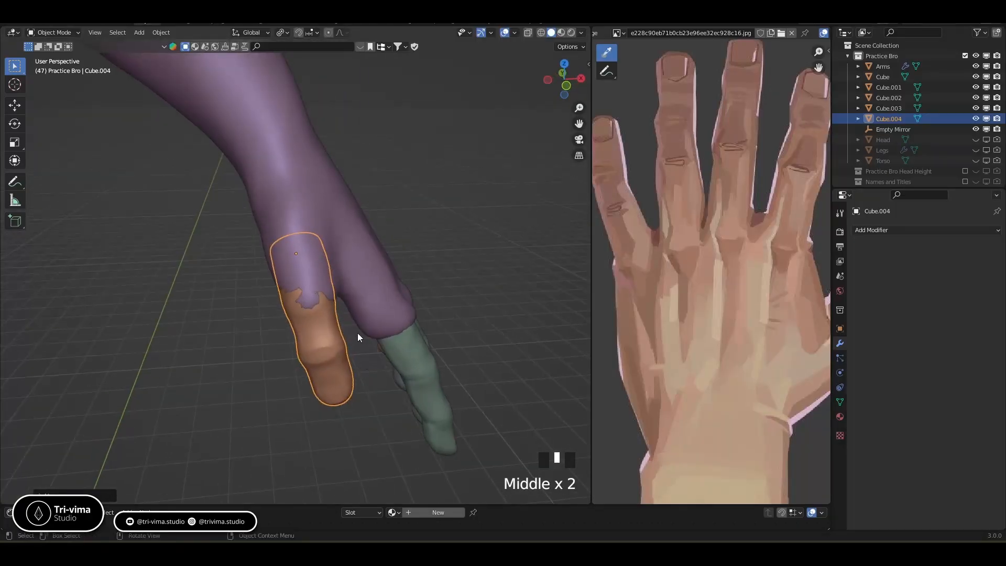
key("g")
key("x")
key("x")
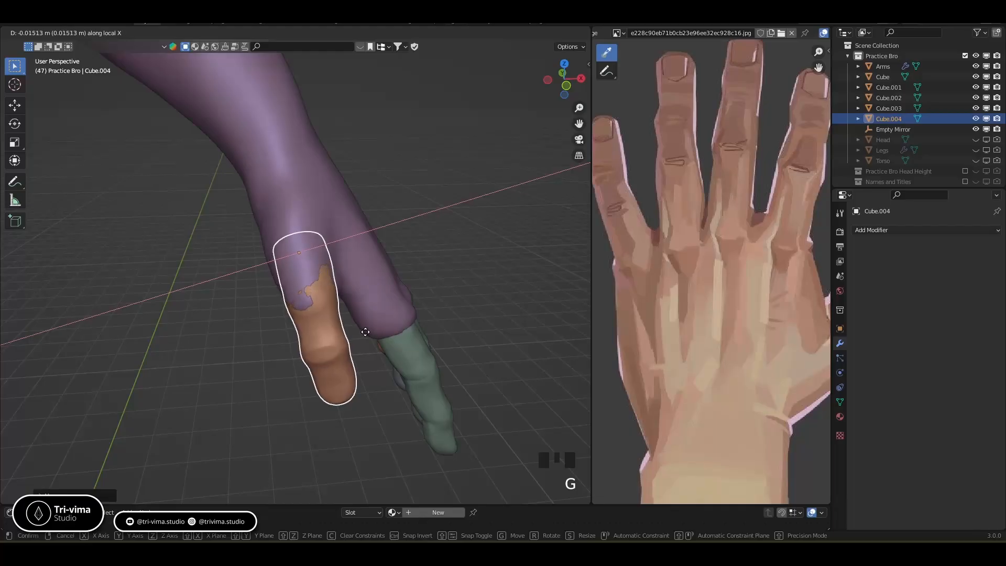
left_click(363, 332)
middle_click_drag(352, 345, 331, 344)
key("g")
key("z")
key("z")
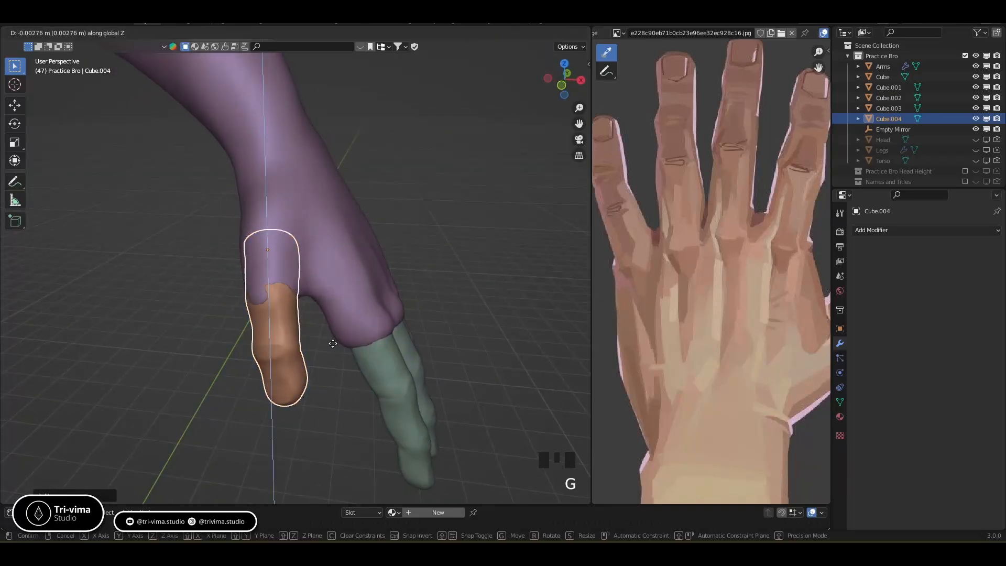
left_click(336, 349)
Select the four fingers and scale their thickness slightly with the local Z axis locked.
middle_click_drag(334, 349, 466, 274)
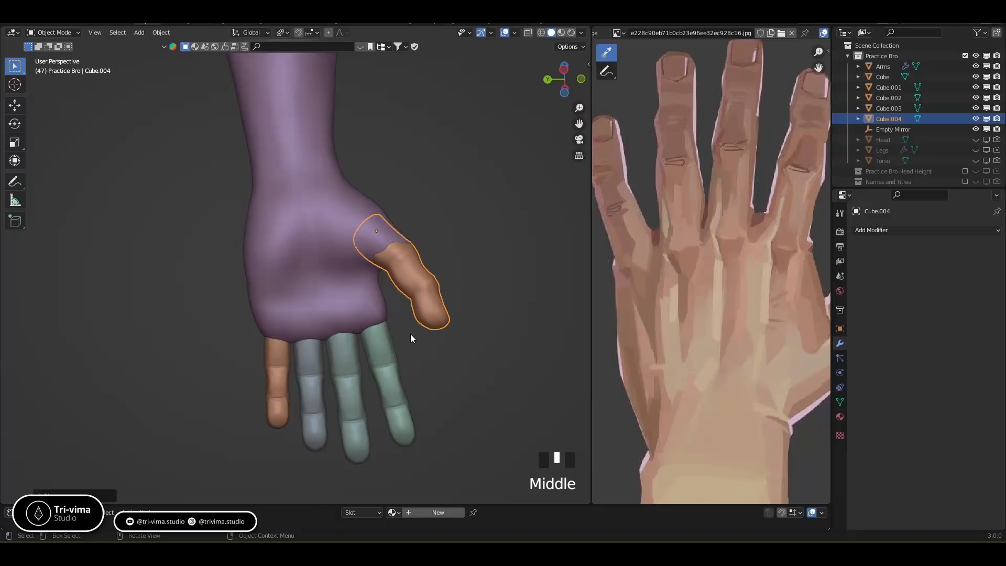
middle_click_drag(373, 362, 394, 359)
left_click(395, 362)
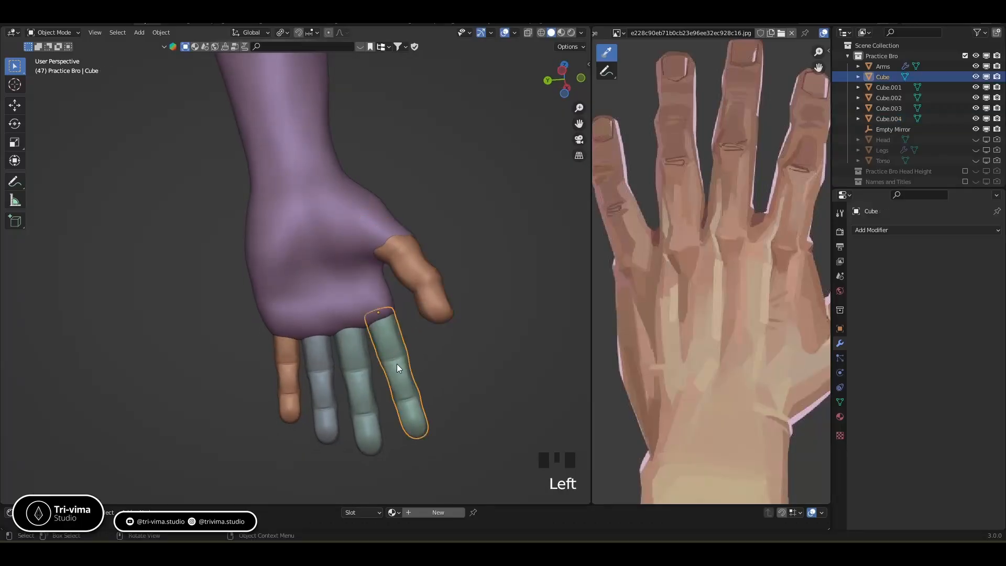
left_click(357, 378, "shift")
left_click(321, 383, "shift")
left_click(288, 378, "shift")
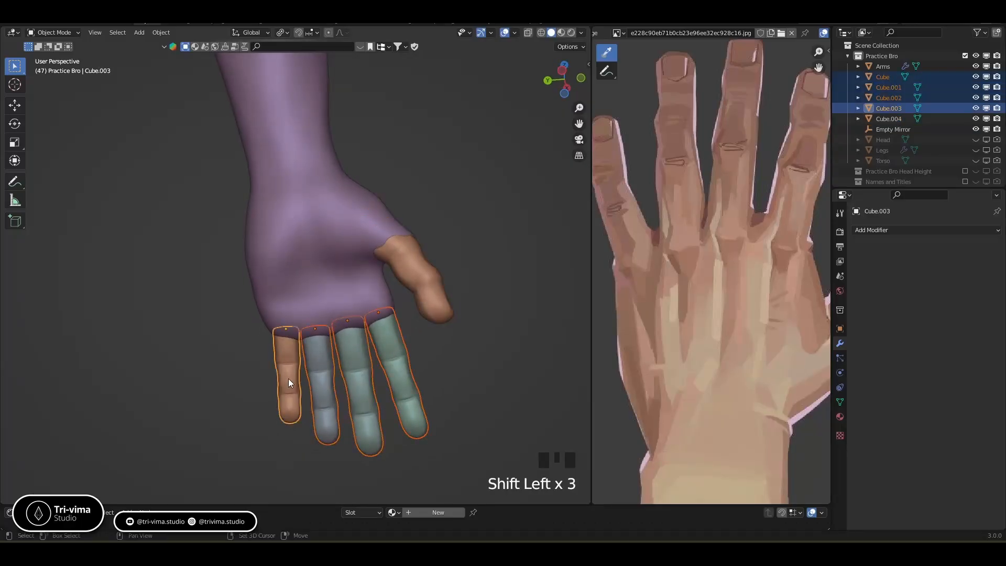
key("s")
key("shift+z")
key("shift+z")
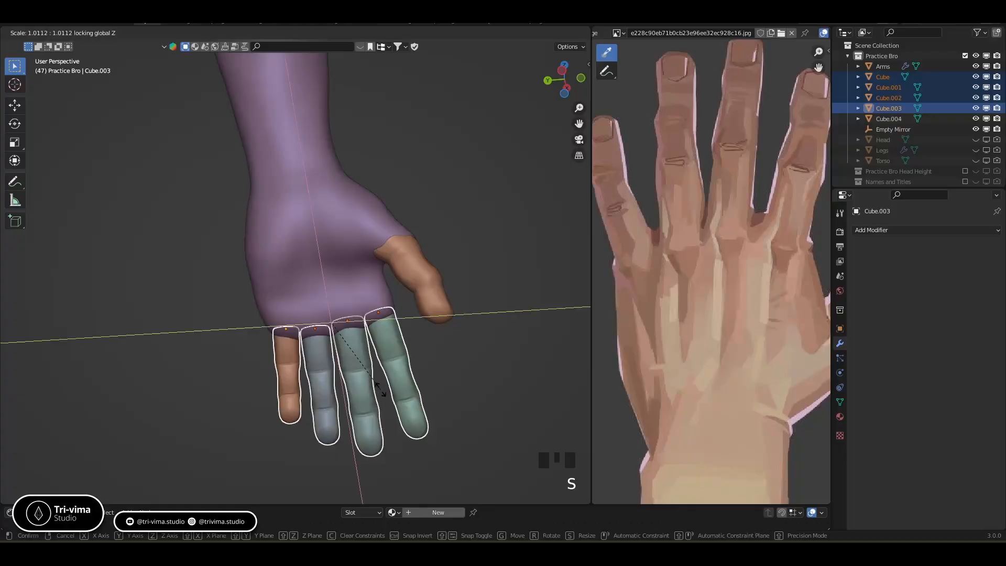
left_click(388, 389)
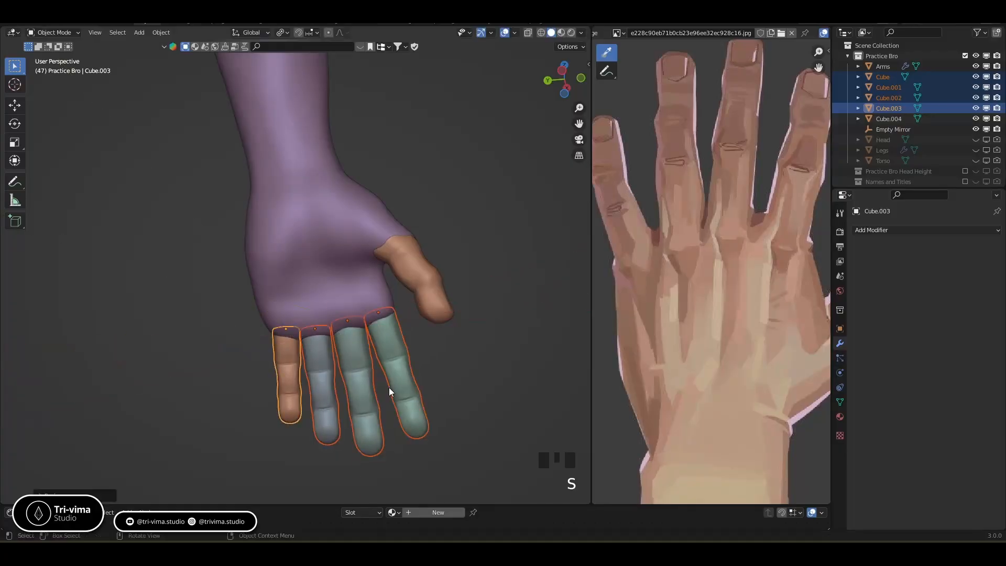
Reselect the index, middle, ring and little fingers together.
middle_click_drag(393, 375, 387, 327)
left_click(363, 295)
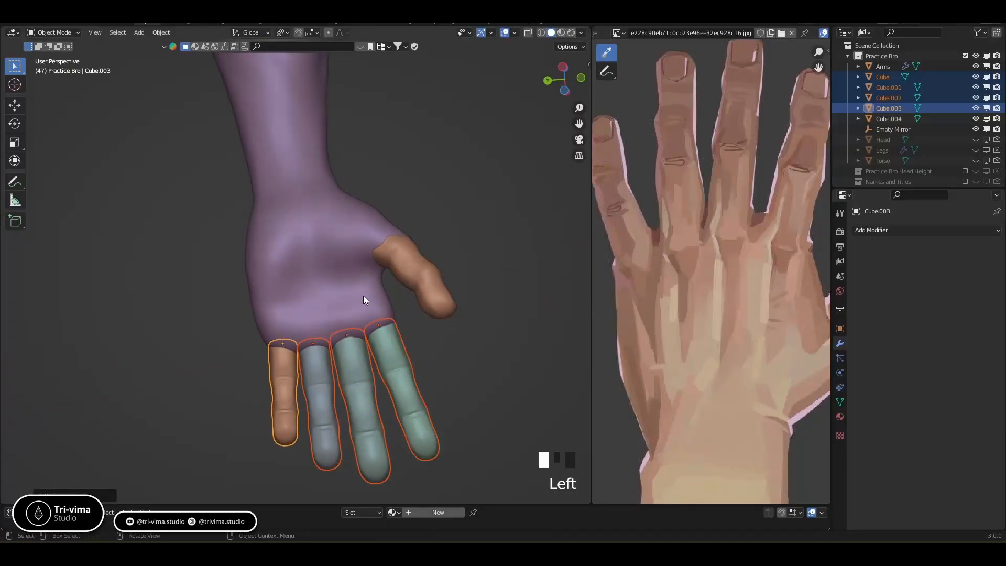
left_click(404, 388)
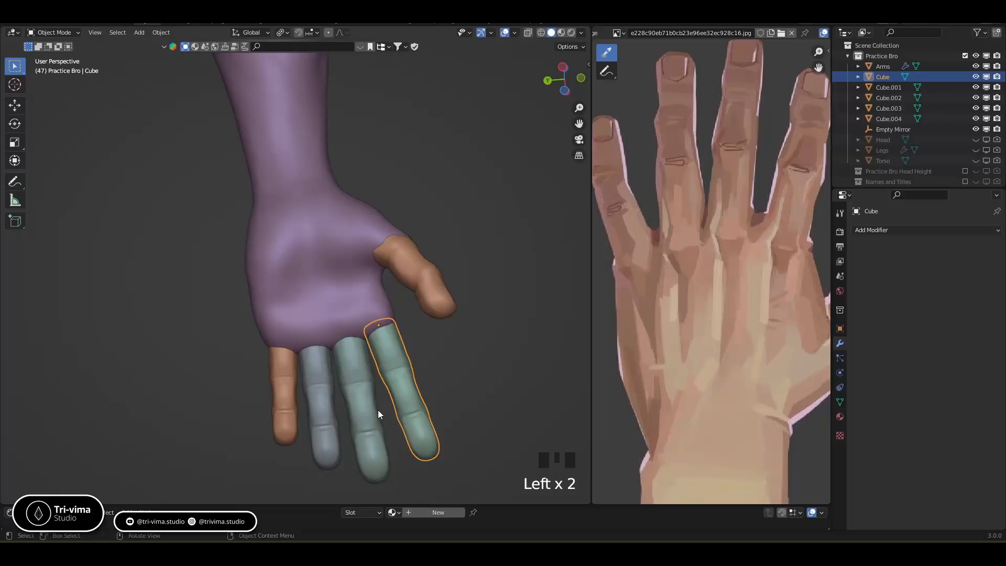
left_click(358, 408, "shift")
left_click(321, 409, "shift")
left_click(288, 408, "shift")
key("s")
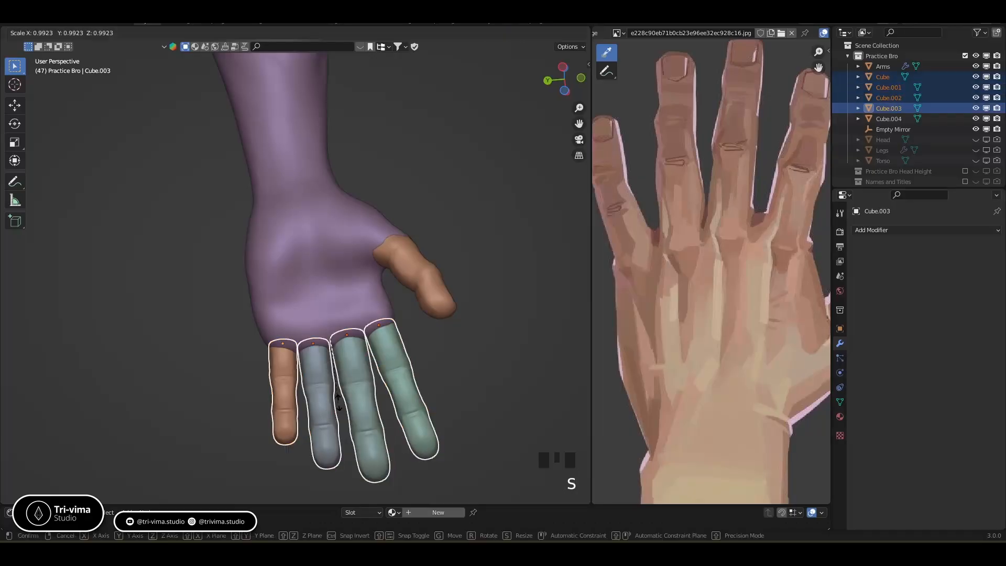
key("shift+x")
key("shift+x")
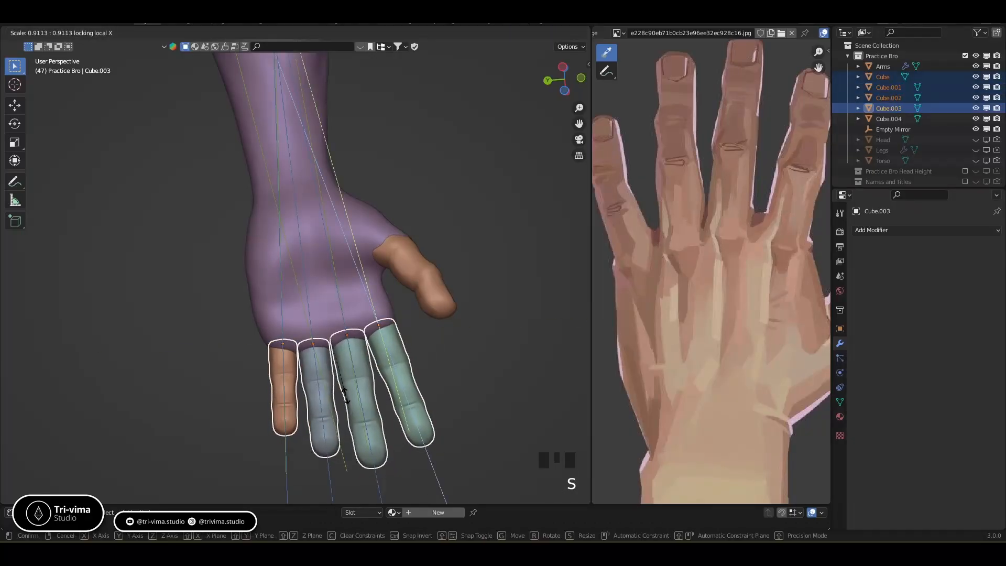
right_click(347, 396)
Scale the four fingers along their local X axes to about 1.05.
key("s")
key("x")
key("x")
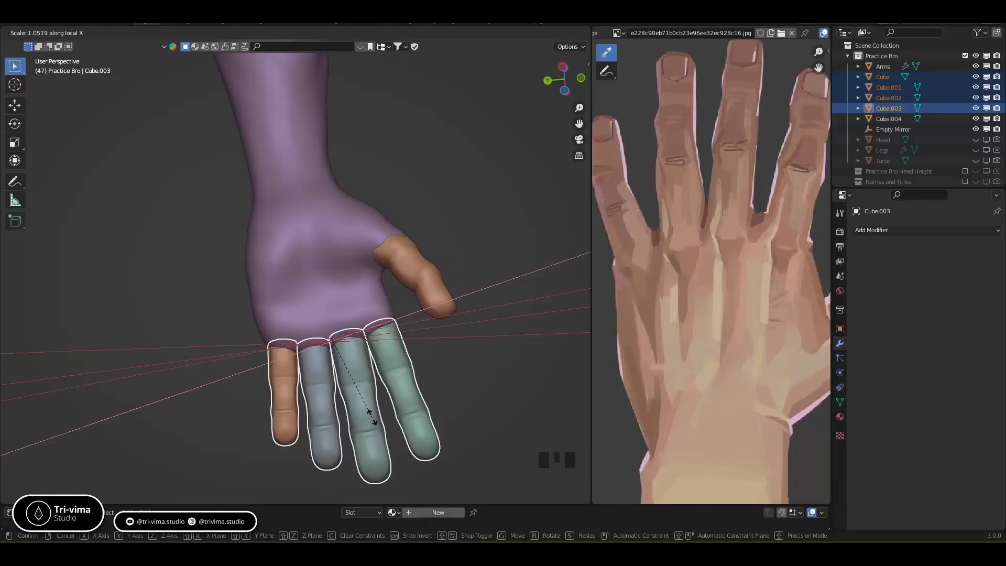
left_click(360, 404)
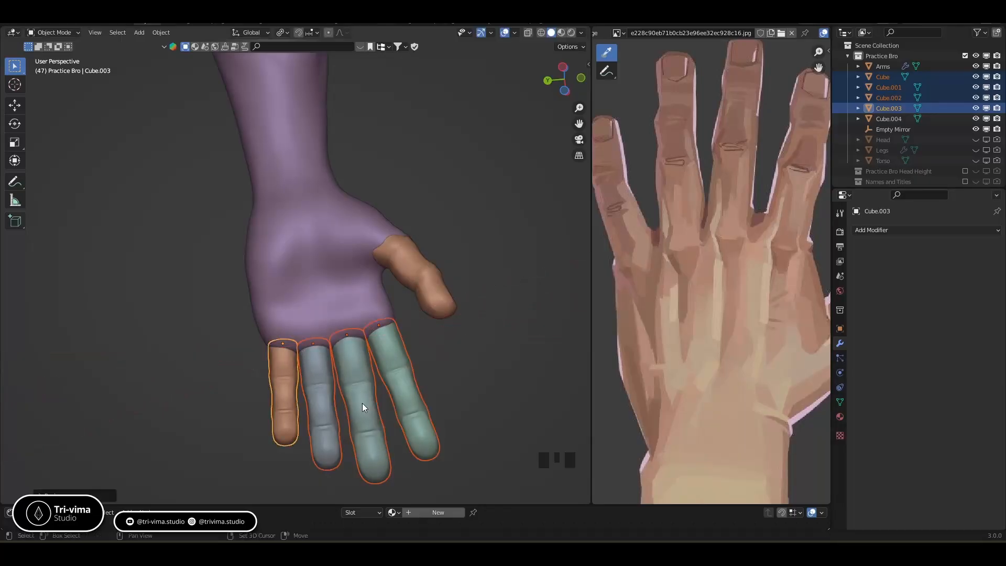
Sculpt the Arms mesh with Elastic Deform to adjust the palm's index-side edge and the area around the thumb's base.
middle_click_drag(381, 444, 383, 408)
left_click(357, 300)
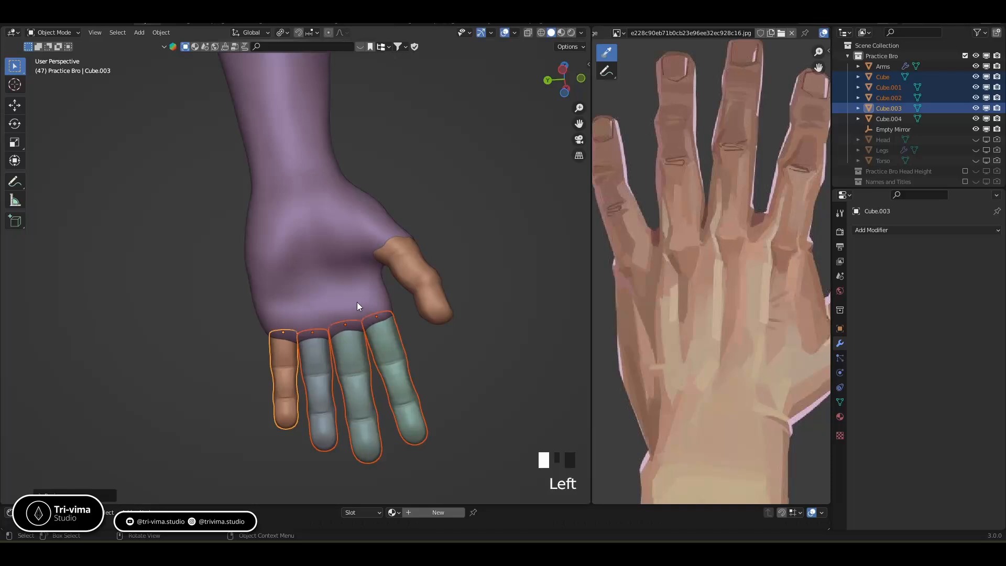
key("ctrl+Tab")
left_click(361, 369)
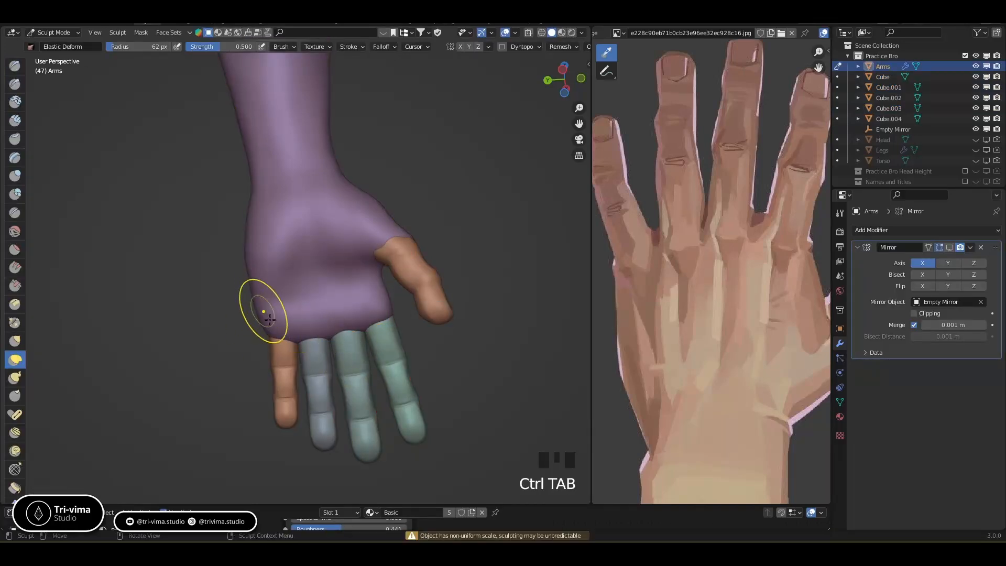
left_click(385, 300)
left_click(389, 309)
left_click(375, 250)
middle_click_drag(375, 251, 369, 287)
left_click(369, 288, "ctrl")
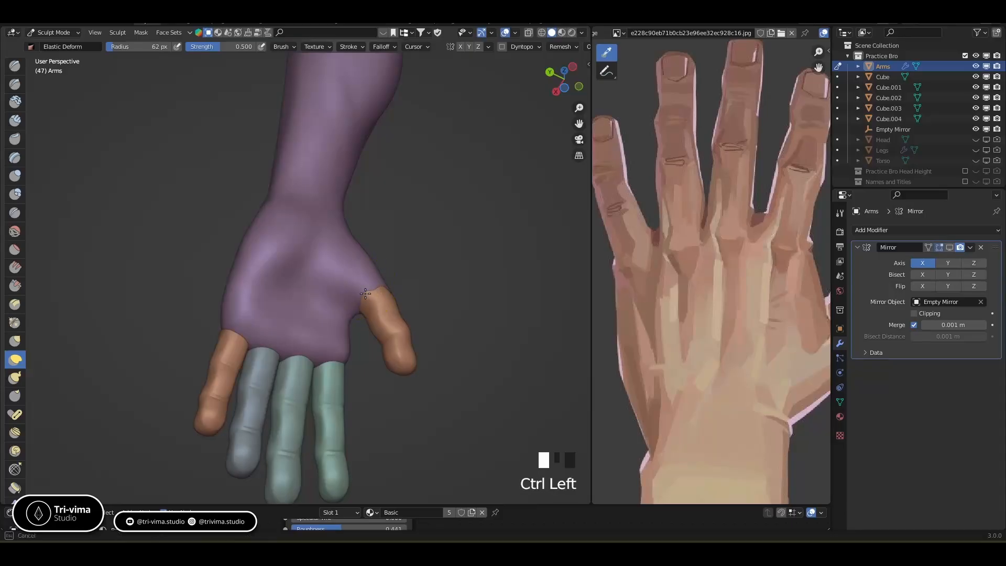
left_click(368, 291, "ctrl")
left_click(369, 291, "ctrl")
left_click(342, 322)
Return to Object Mode and move the little finger slightly inward along its local X axis.
middle_click_drag(341, 322, 304, 314)
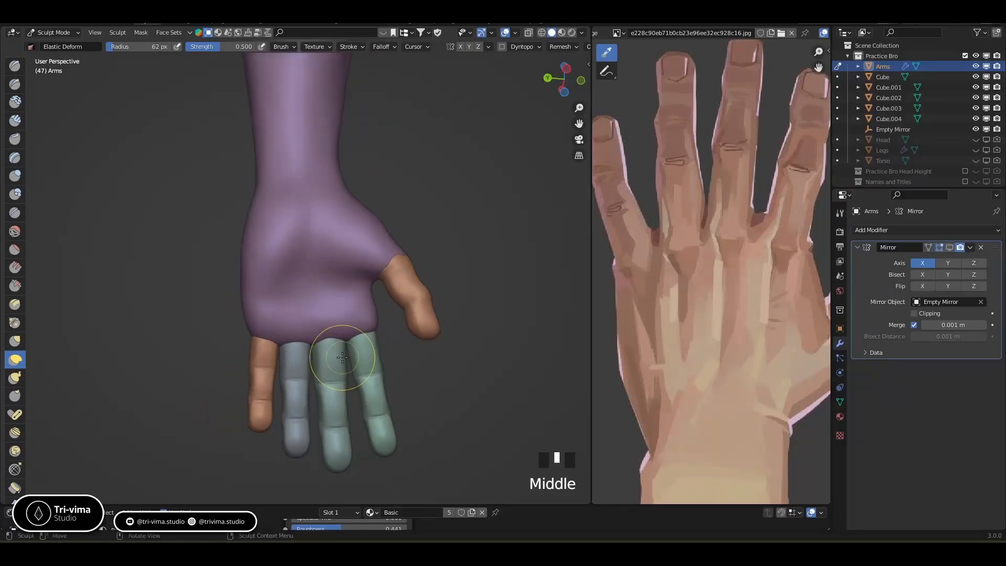
middle_click_drag(282, 385, 274, 386)
key("ctrl+Tab")
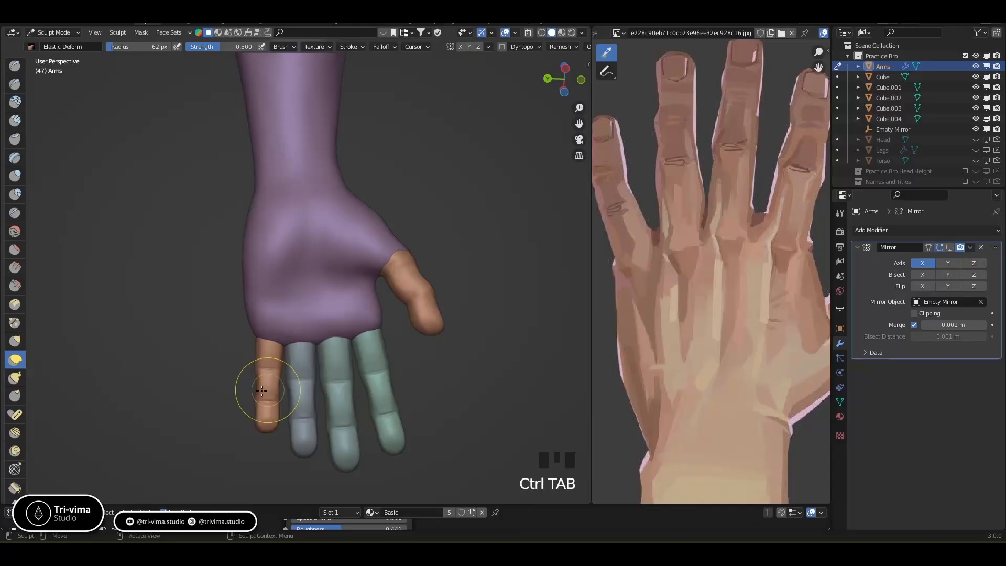
key("ctrl+Tab")
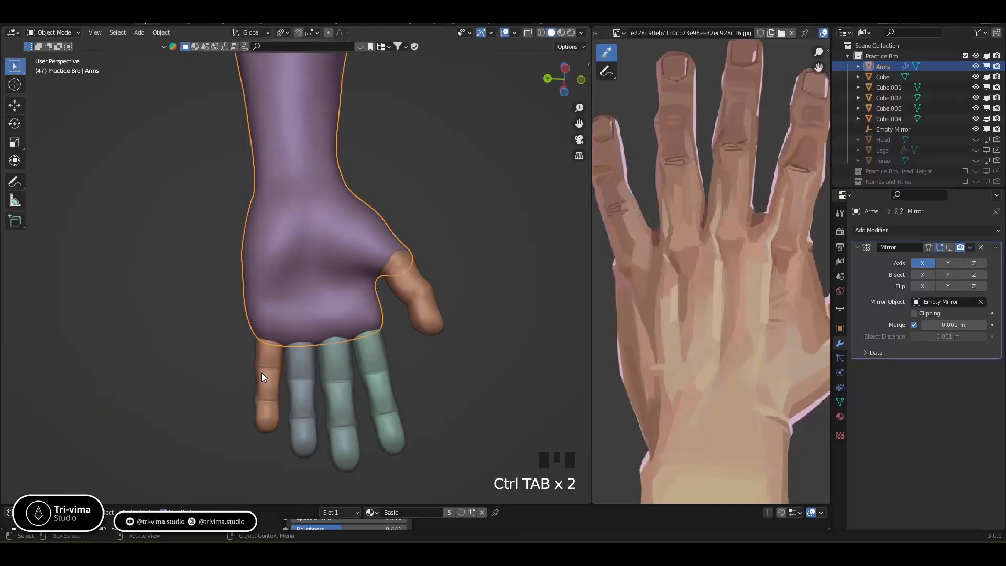
left_click(262, 373)
key("g")
key("x")
key("x")
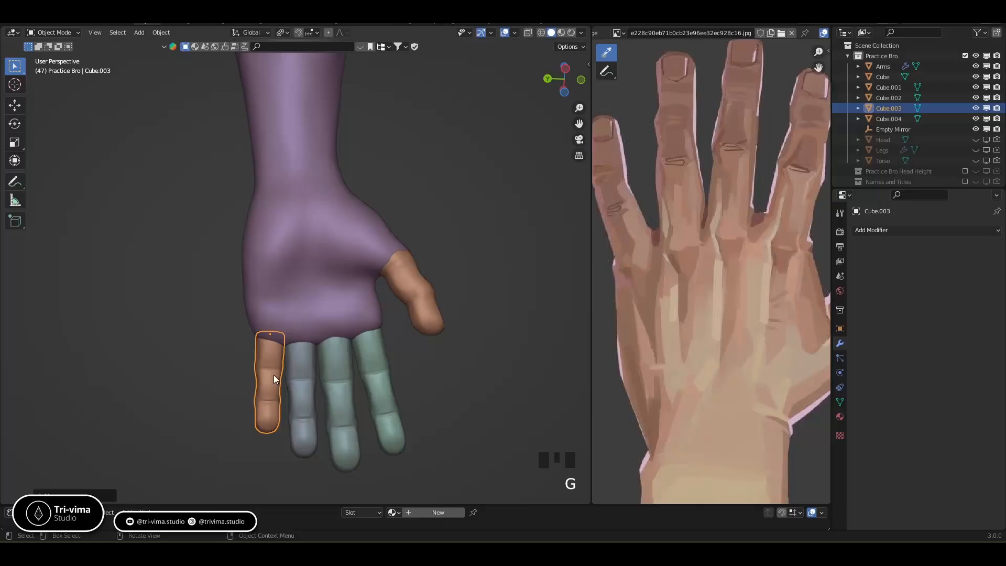
left_click(296, 366)
Reshape the palm's outer edge and the area around the little finger's base on the Arms mesh with Elastic Deform.
middle_click_drag(297, 366, 233, 388)
middle_click_drag(351, 367, 209, 388)
left_click(209, 388)
left_click(278, 335)
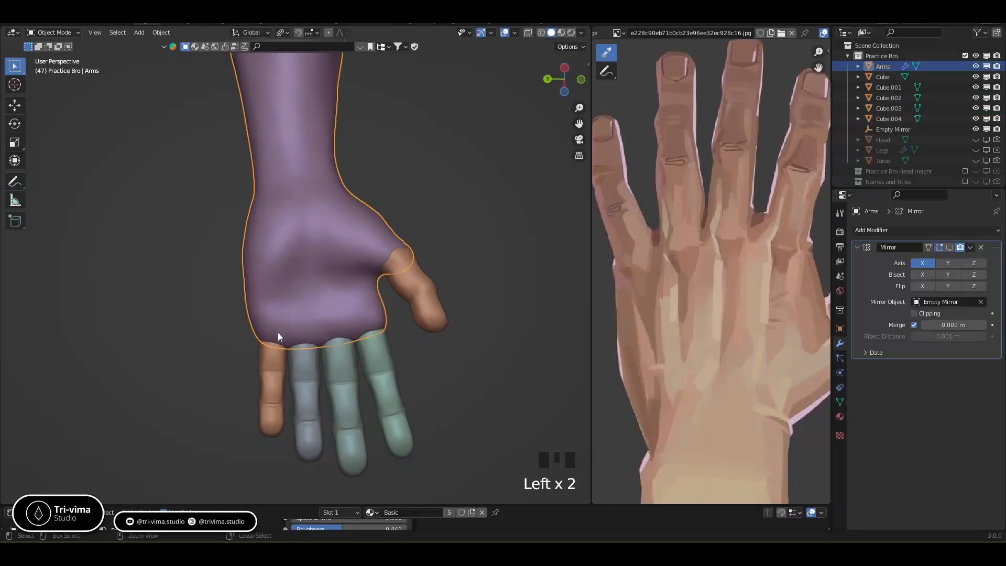
key("ctrl+Tab")
left_click(254, 350)
left_click(253, 357)
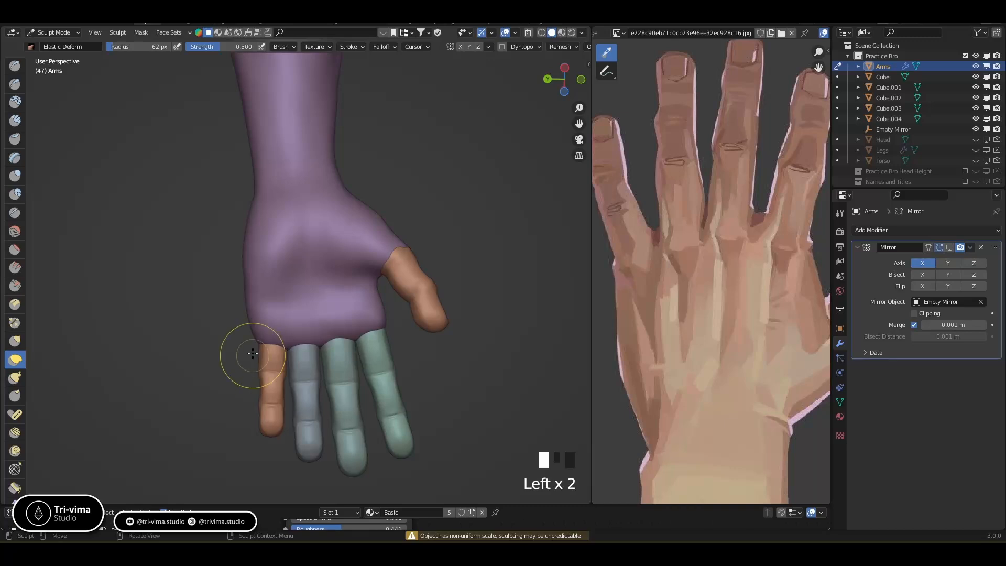
left_click(251, 287)
left_click(258, 341)
left_click(258, 344)
left_click(247, 274)
left_click(243, 258)
Adjust the wrist and the thumb-side contour of the lower forearm with Elastic Deform strokes.
left_click(278, 207)
left_click(330, 202)
left_click(336, 200)
left_click(341, 198)
left_click(343, 180)
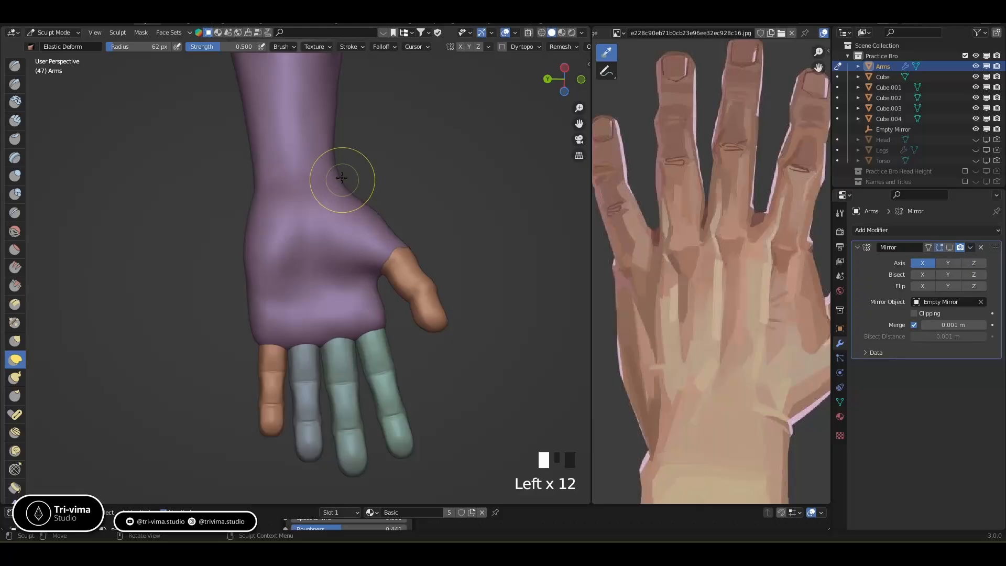
Carve creases across the inner wrist with the Draw Sharp brush at a 31 px radius.
left_click(14, 84)
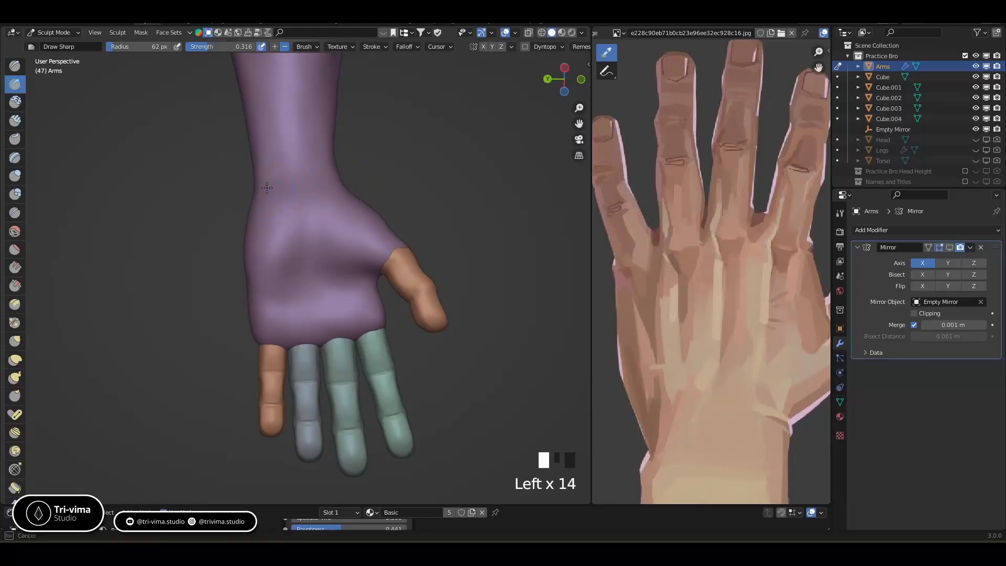
key("bracketleft")
key("bracketleft")
key("bracketleft")
key("bracketleft")
key("bracketleft")
key("bracketleft")
key("bracketleft")
key("bracketleft")
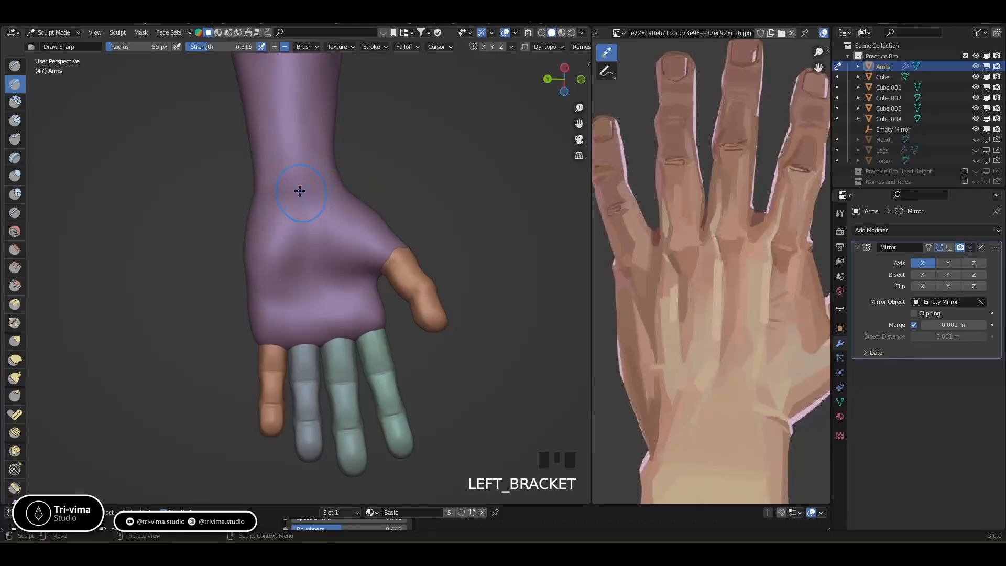
left_click(256, 190)
left_click(279, 186)
middle_click_drag(280, 187, 328, 221)
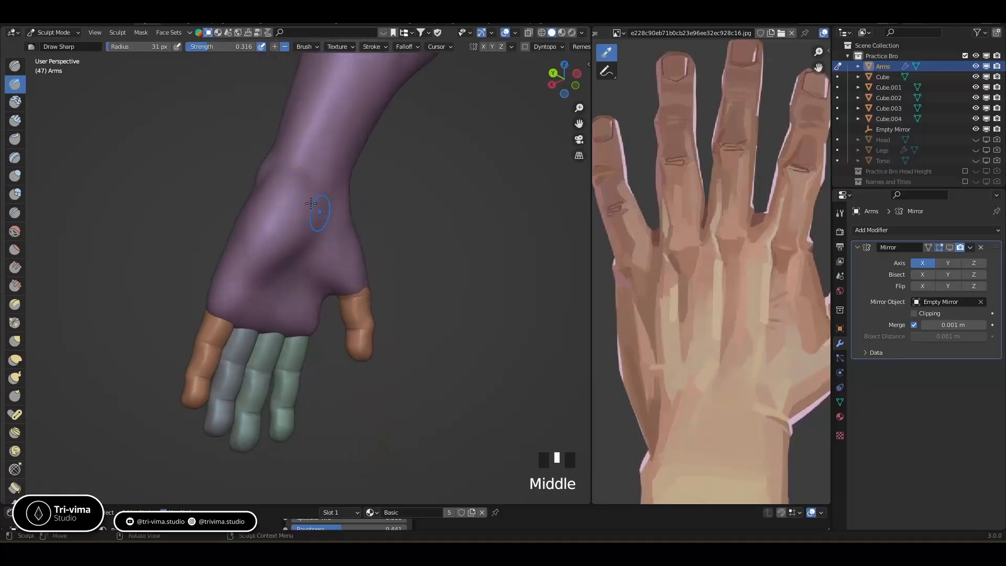
left_click(274, 166)
left_click(332, 174)
middle_click_drag(332, 175, 296, 179)
left_click(306, 174)
left_click(305, 180)
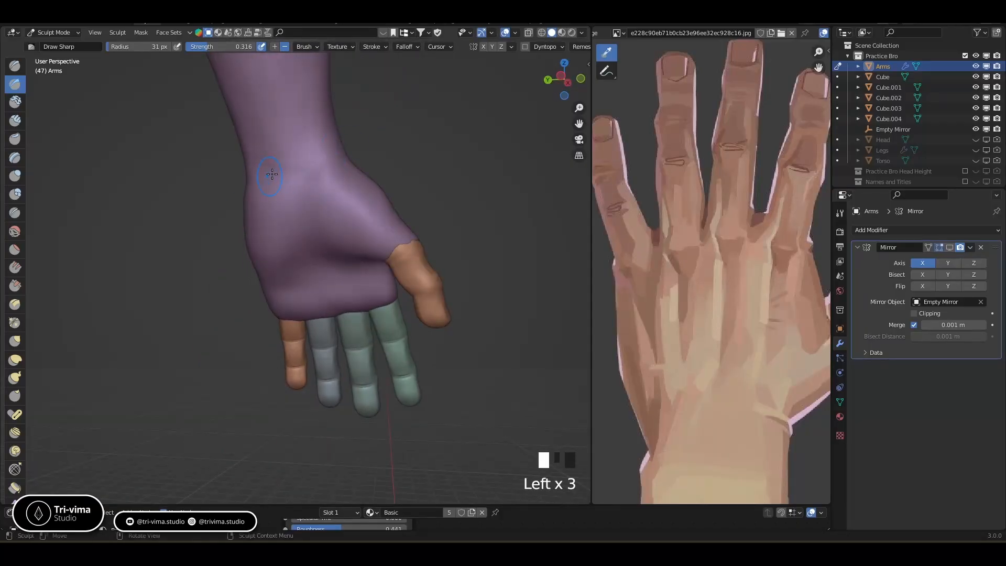
Carve the main crease lines across the palm with Draw Sharp strokes.
middle_click_drag(329, 256, 311, 224)
left_click(376, 268)
left_click(376, 270)
left_click(362, 274)
left_click(312, 303)
left_click(319, 293)
left_click(273, 287)
left_click(367, 278)
left_click(366, 278)
left_click(359, 290)
left_click(359, 290)
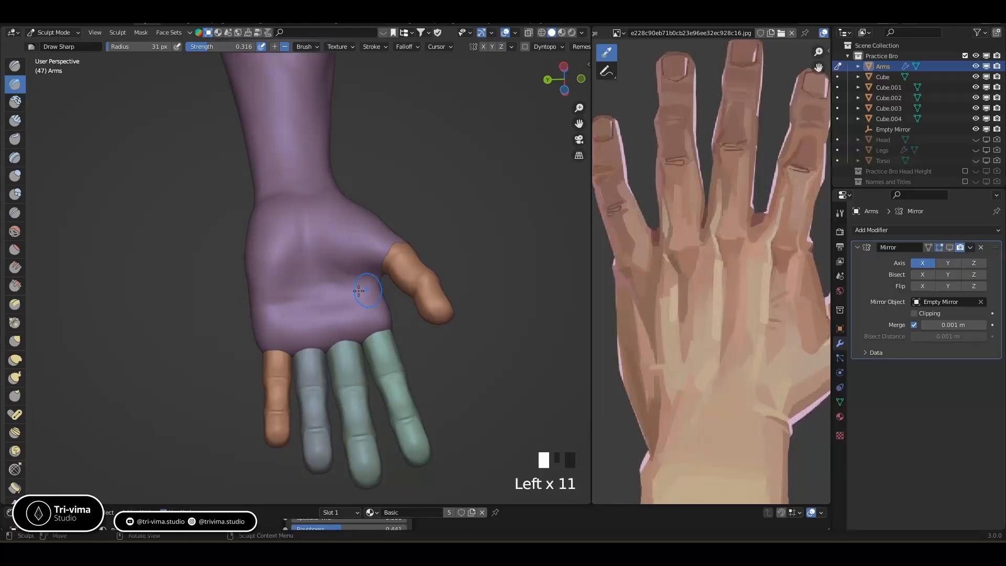
left_click(295, 283)
Cut small creases into the palm edge between the finger bases with Draw Sharp.
middle_click_drag(295, 283, 325, 330)
left_click(287, 347)
left_click(289, 354)
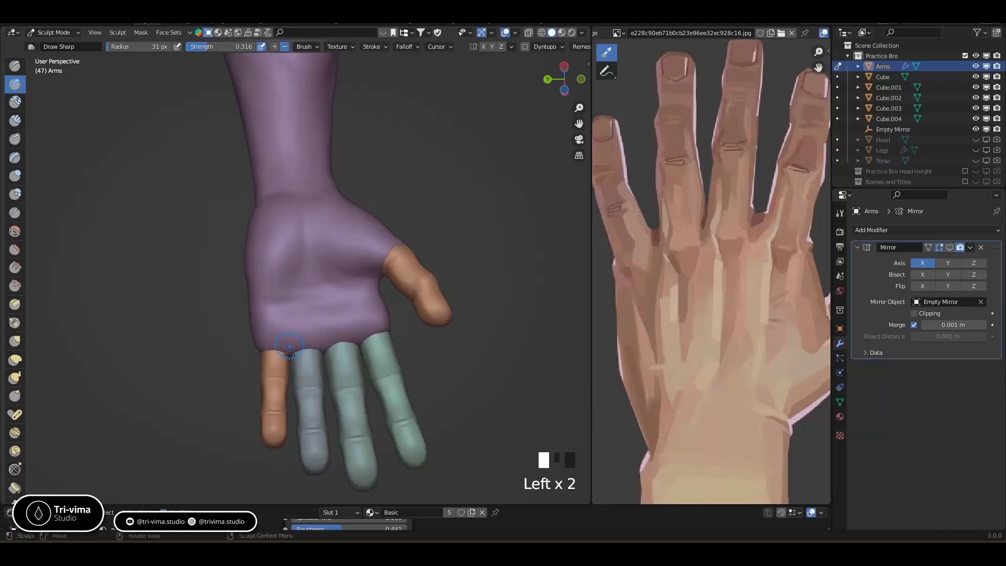
left_click(326, 333)
left_click(325, 335)
left_click(324, 337)
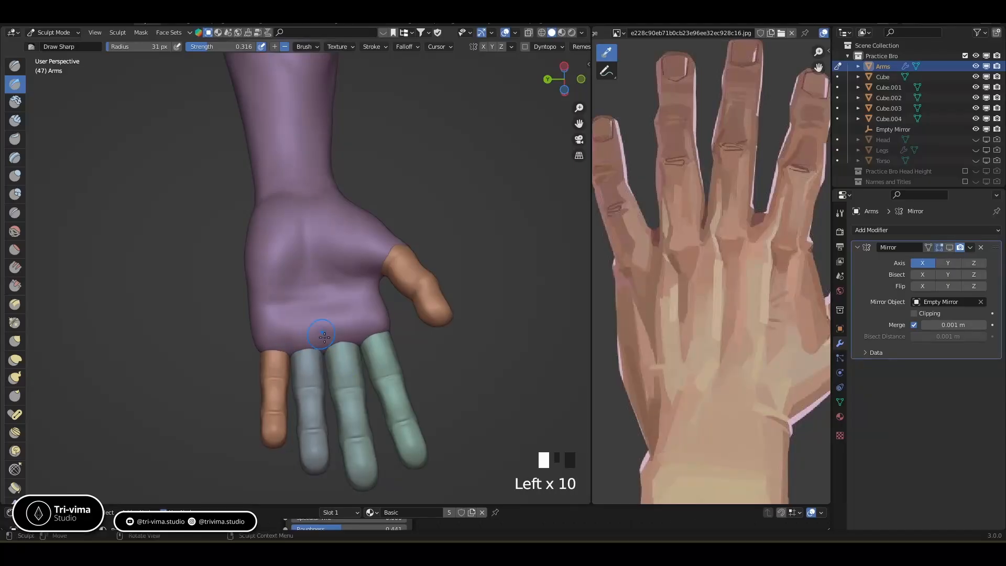
left_click(358, 328)
left_click(358, 328)
Shape the back of the hand between the thumb and index finger with Draw Sharp and Inflate/Deflate, and smooth the area.
middle_click_drag(359, 328, 266, 244)
left_click(265, 244)
middle_click_drag(276, 200, 252, 329)
left_click(270, 269)
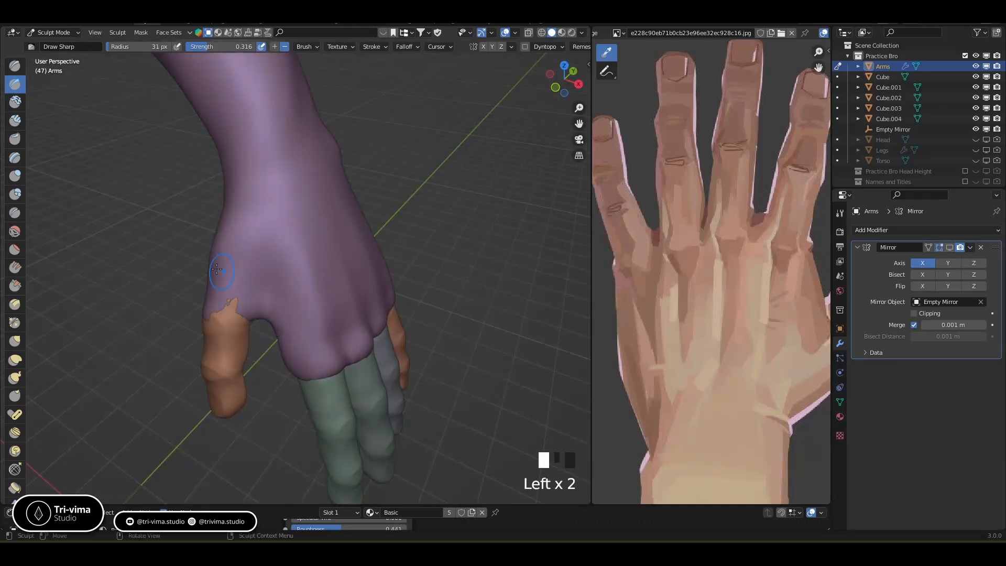
left_click(16, 176)
mouse_move(268, 263)
left_mouse_down()
mouse_move(278, 314)
mouse_move(283, 308)
left_mouse_up()
left_click(292, 304)
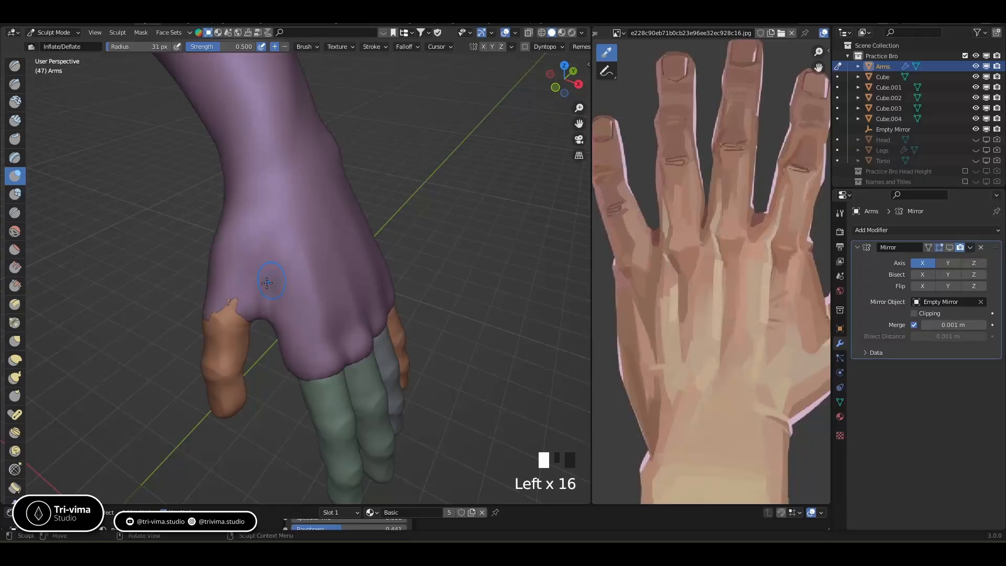
left_click_drag(271, 235, 265, 256, "shift")
Carve grooves between the tendons on the back of the hand with inverted Inflate/Deflate strokes.
middle_click_drag(265, 257, 232, 287)
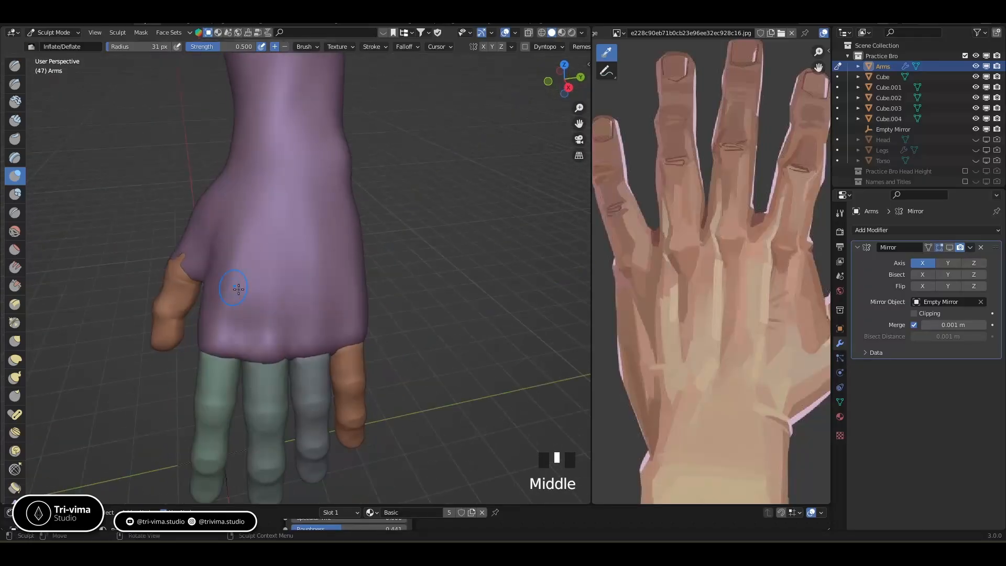
mouse_move(250, 317)
left_mouse_down("ctrl")
mouse_move(254, 247)
mouse_move(244, 331)
left_mouse_up("ctrl")
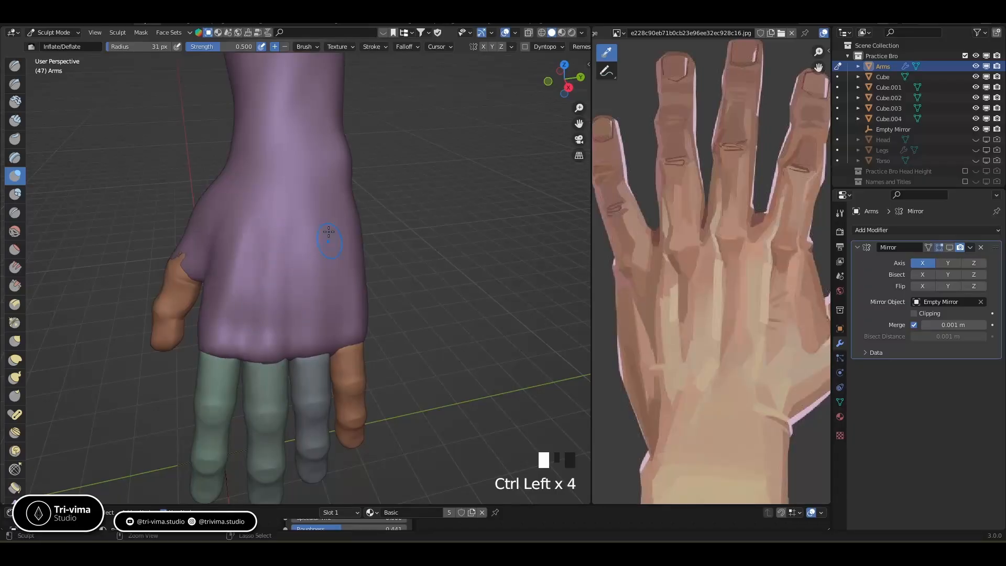
mouse_move(336, 331)
middle_mouse_down()
mouse_move(282, 278)
mouse_move(331, 209)
middle_mouse_up()
left_click(269, 278, "ctrl")
left_click(331, 209, "ctrl")
left_click_drag(331, 209, 329, 206, "ctrl")
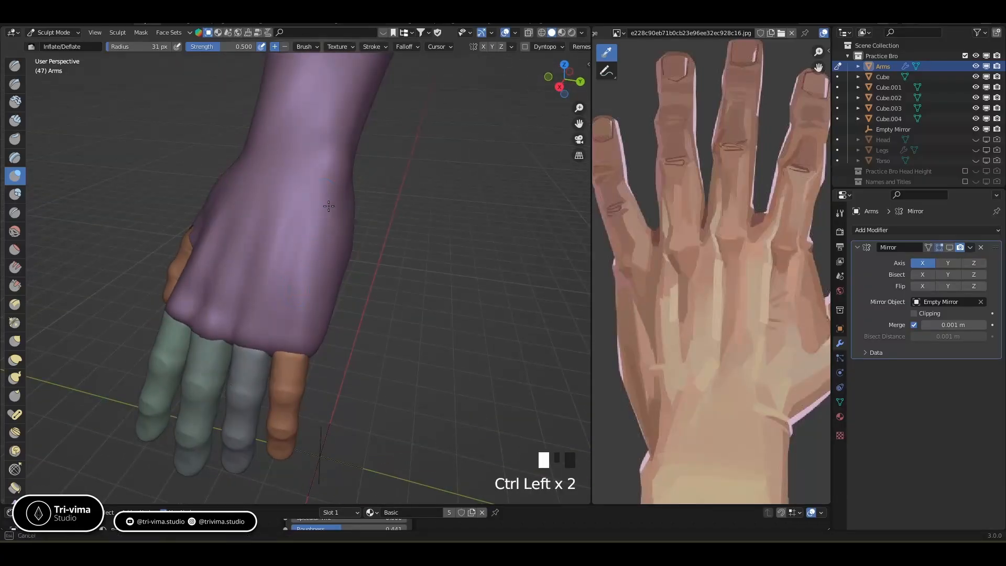
Swell the knuckle areas above the ring and little fingers with Inflate/Deflate at a 31 px radius.
middle_click_drag(312, 313, 344, 284)
left_click(322, 321)
left_click_drag(322, 321, 329, 341)
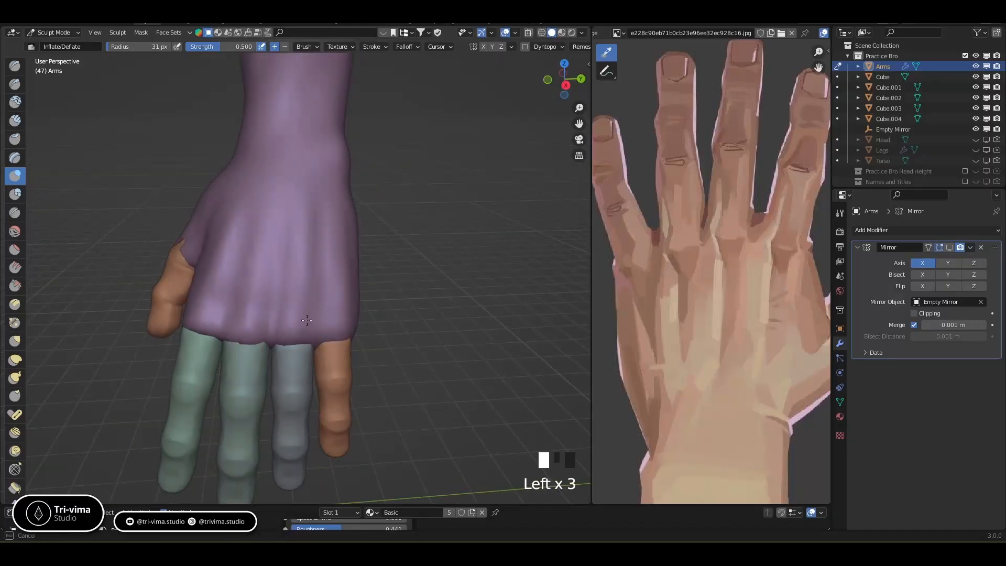
middle_click_drag(285, 350, 306, 332)
left_click_drag(314, 336, 321, 333)
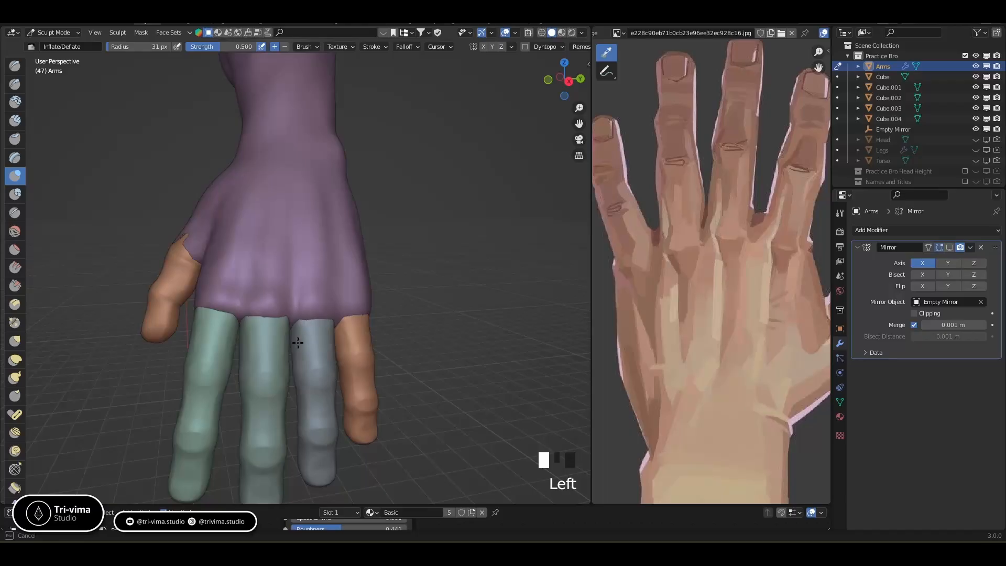
left_click_drag(267, 327, 255, 331)
Enlarge the Inflate/Deflate brush to 45 px and build up the knuckles along the finger bases.
key("bracketright")
key("bracketright")
key("bracketright")
key("bracketright")
key("bracketright")
key("bracketright")
left_click_drag(260, 332, 278, 328)
middle_click_drag(264, 342, 275, 231)
mouse_move(275, 231)
left_mouse_down()
mouse_move(287, 230)
mouse_move(241, 226)
left_mouse_up()
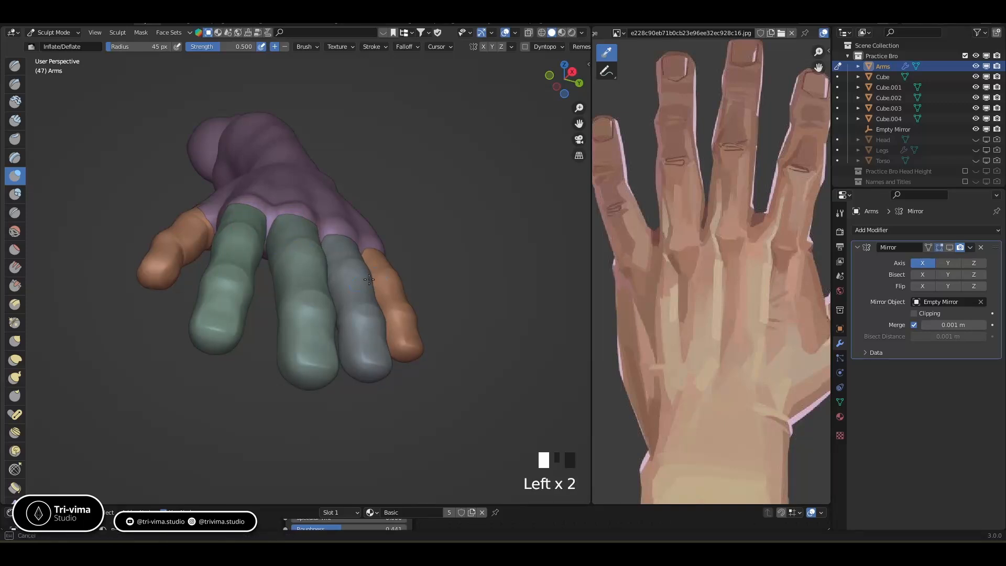
Round out the finger bases and the side of the hand with Inflate/Deflate strokes.
middle_click_drag(369, 279, 306, 304)
mouse_move(262, 275)
left_mouse_down()
mouse_move(262, 319)
mouse_move(198, 326)
left_mouse_up()
middle_click_drag(235, 243, 281, 237)
left_click_drag(344, 201, 337, 201)
left_click_drag(335, 199, 335, 214)
Sink the inner wrist just above the palm with inverted Inflate/Deflate strokes.
middle_click_drag(338, 217, 276, 184)
left_click_drag(291, 177, 294, 183, "ctrl")
left_click_drag(292, 175, 294, 183, "ctrl")
mouse_move(320, 194)
middle_mouse_down()
mouse_move(262, 183)
mouse_move(241, 163)
middle_mouse_up()
left_click_drag(285, 178, 281, 169, "ctrl")
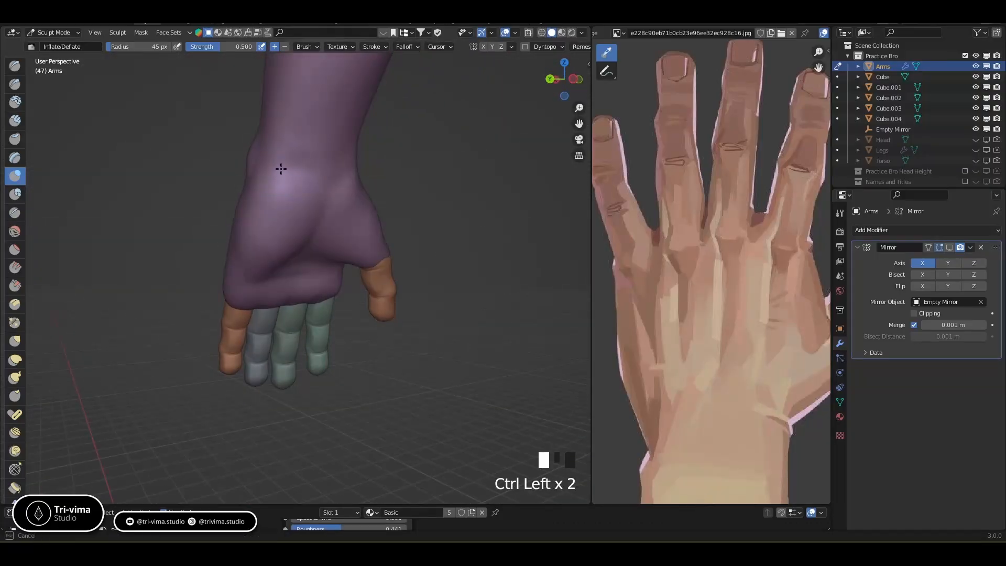
Build up the heel of the palm and the base of the thumb with Inflate/Deflate.
middle_click_drag(270, 137, 292, 168)
left_click_drag(293, 173, 297, 183)
left_click_drag(296, 182, 299, 191)
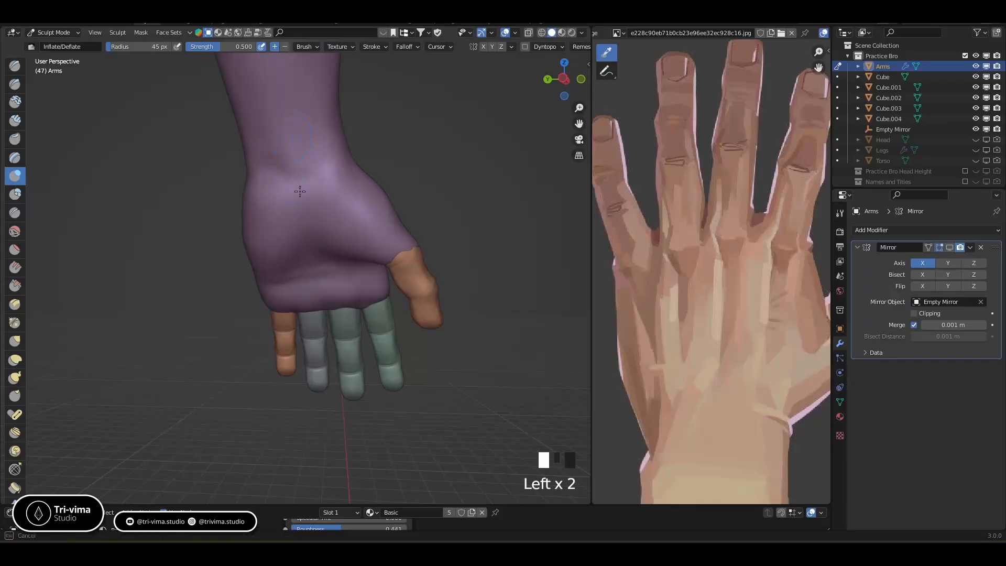
middle_click_drag(276, 163, 275, 235)
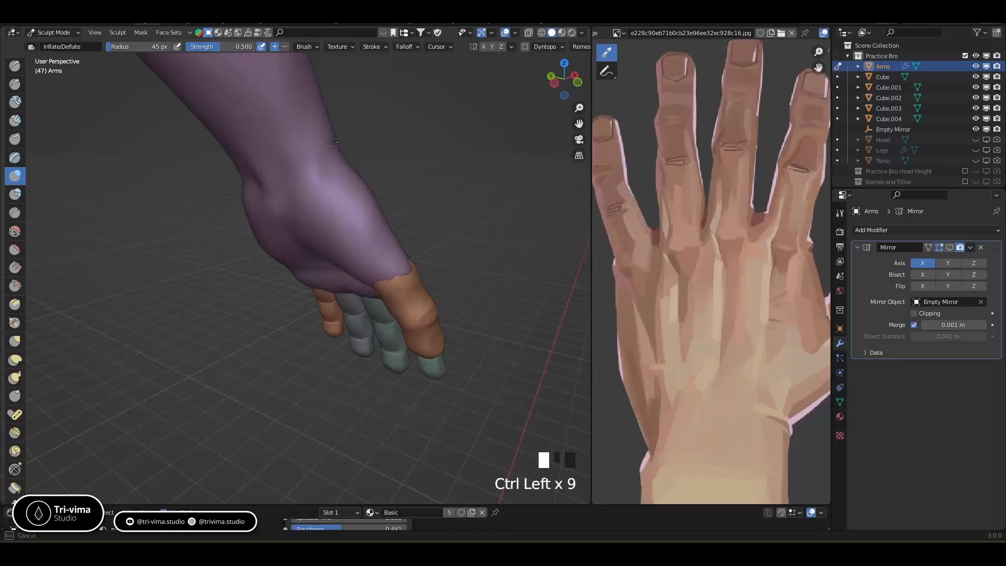
middle_click_drag(325, 152, 317, 252)
left_click(316, 261)
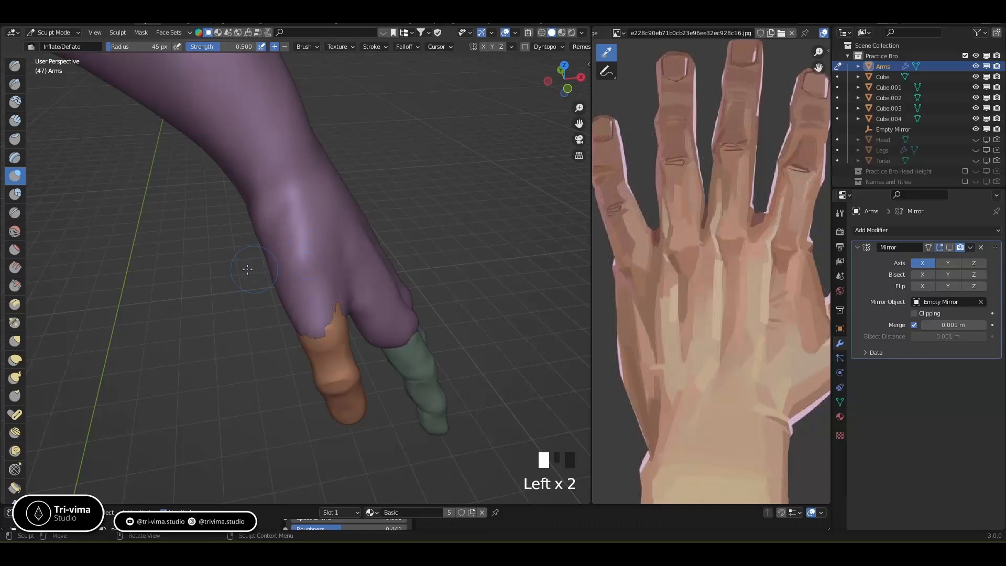
Define the ridge along the thumb side of the hand with inverted Draw Sharp strokes at a 45 px radius.
left_click(14, 87)
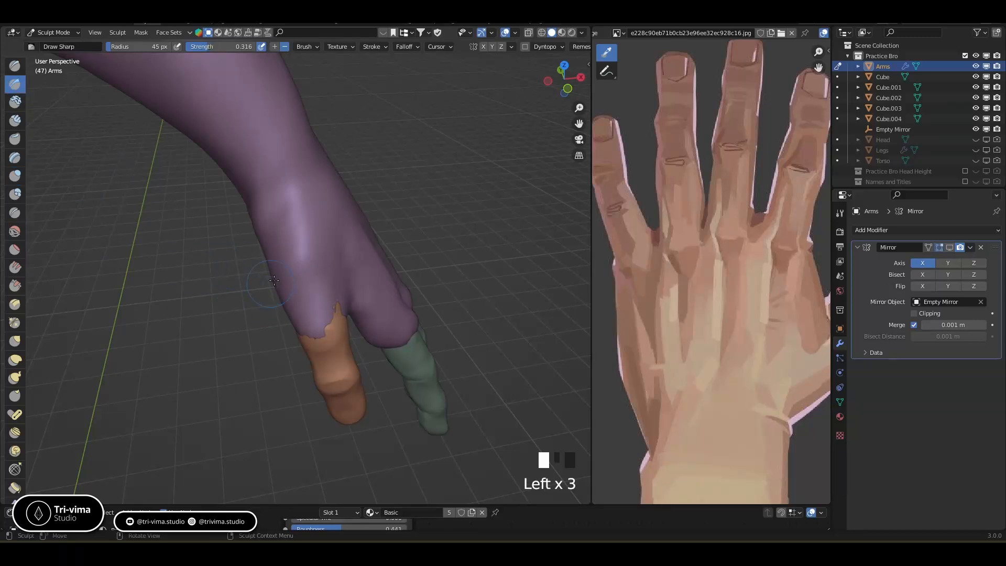
left_click_drag(276, 270, 285, 287)
left_click_drag(288, 260, 297, 283, "ctrl")
left_click_drag(293, 252, 304, 274, "ctrl")
mouse_move(314, 265)
middle_mouse_down()
mouse_move(386, 223)
mouse_move(361, 241)
middle_mouse_up()
left_click_drag(296, 209, 332, 231, "ctrl")
middle_click_drag(305, 237, 309, 268)
left_click_drag(306, 249, 313, 265, "ctrl")
left_click_drag(304, 239, 312, 257, "ctrl")
left_click_drag(302, 229, 308, 243, "ctrl")
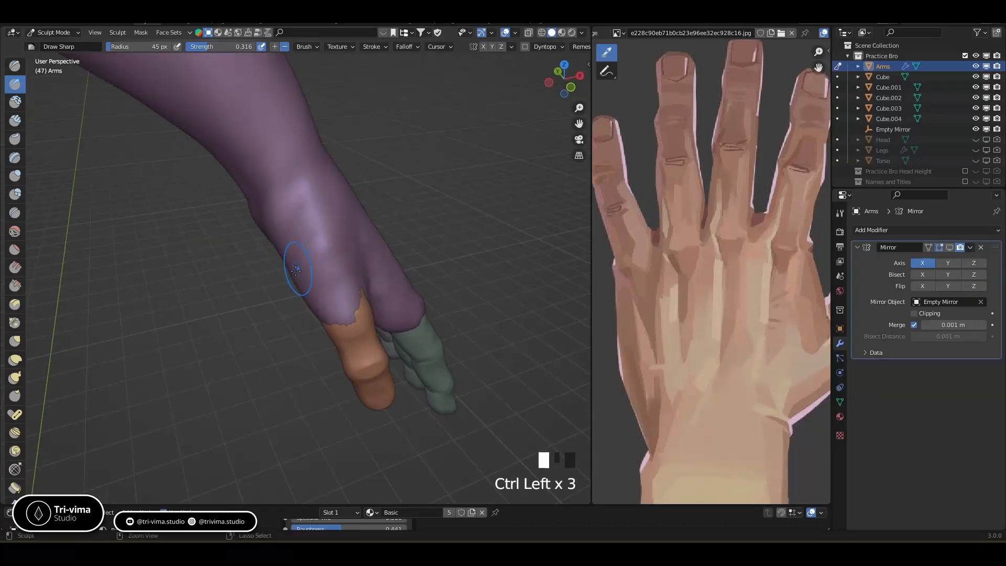
Tighten the ridge leading to the thumb with Pinch/Magnify strokes and smooth the area.
left_click(16, 321)
mouse_move(293, 263)
left_mouse_down()
mouse_move(312, 251)
mouse_move(304, 234)
left_mouse_up()
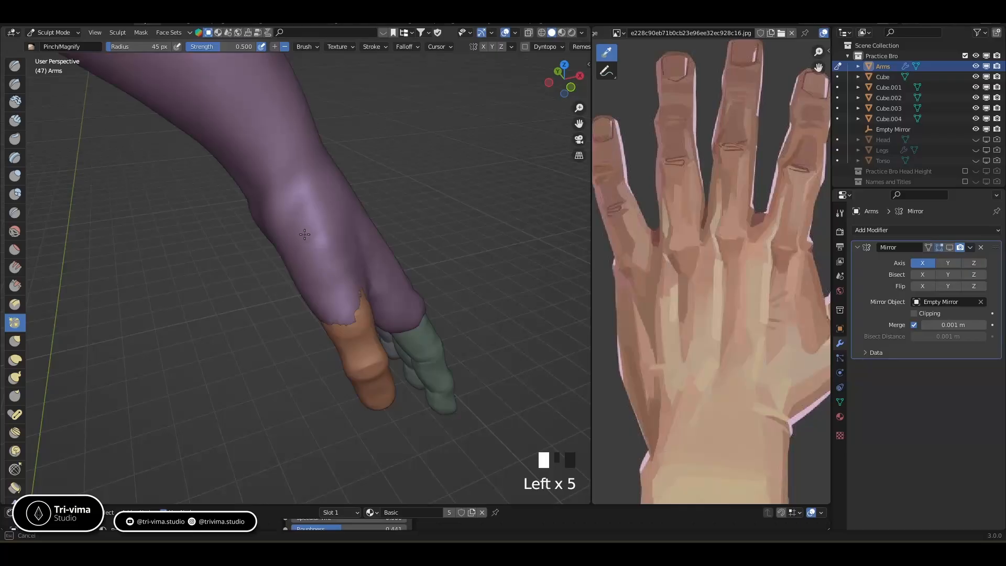
left_click_drag(308, 273, 299, 270)
left_click_drag(344, 266, 300, 270)
left_click_drag(331, 266, 301, 268)
middle_click_drag(329, 264, 285, 265)
mouse_move(252, 262)
left_mouse_down("shift")
mouse_move(265, 242)
mouse_move(252, 258)
mouse_move(269, 285)
left_mouse_up("shift")
mouse_move(269, 285)
middle_mouse_down()
mouse_move(415, 220)
mouse_move(311, 295)
middle_mouse_up()
mouse_move(303, 273)
middle_mouse_down("shift")
mouse_move(303, 344)
mouse_move(293, 324)
mouse_move(209, 314)
mouse_move(270, 318)
mouse_move(262, 314)
middle_mouse_up("shift")
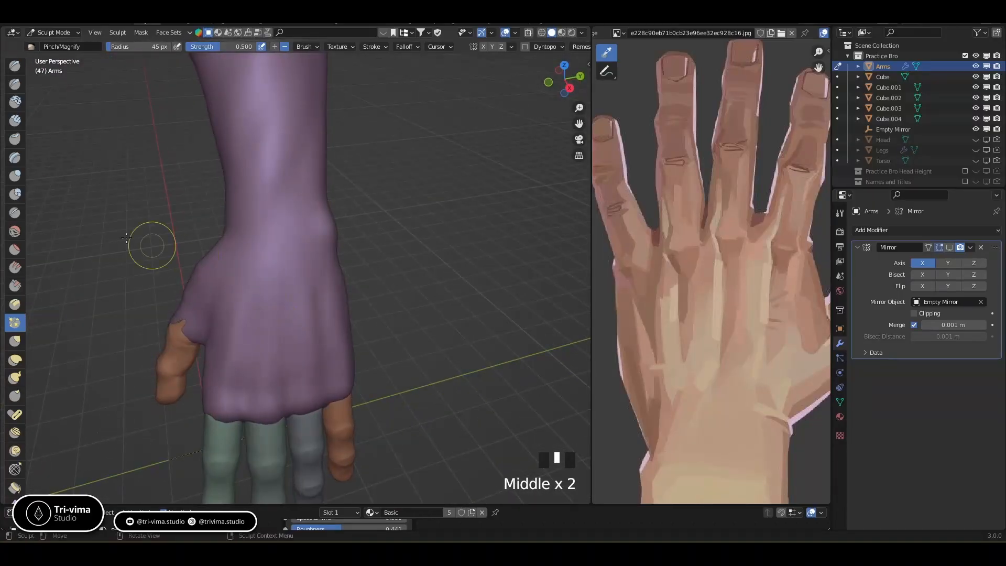
Add volume along the forearm and across the back of the wrist with Inflate/Deflate at a 45 px radius.
left_click(15, 175)
left_click_drag(224, 246, 246, 189)
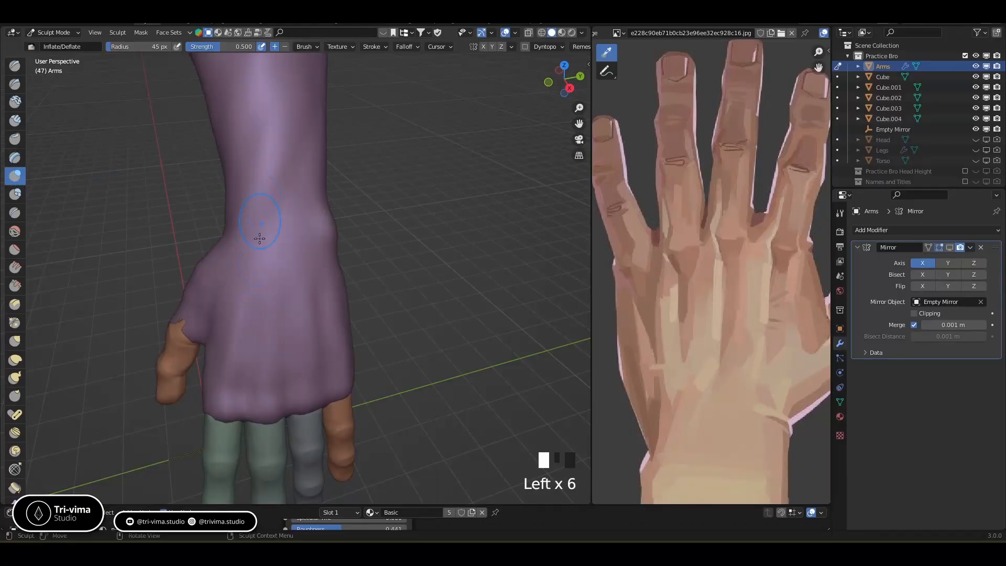
left_click_drag(312, 146, 307, 219)
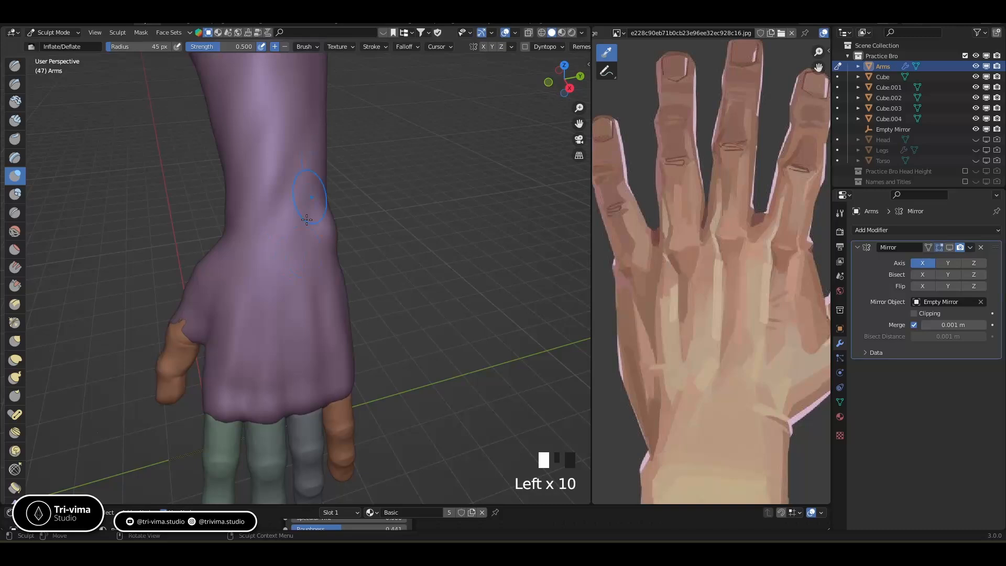
mouse_move(304, 209)
middle_mouse_down()
mouse_move(274, 263)
mouse_move(243, 283)
mouse_move(263, 265)
mouse_move(262, 275)
mouse_move(288, 286)
middle_mouse_up()
Build up small forms on the back of the hand near the wrist with Inflate/Deflate dabs.
left_click(243, 283)
left_click(244, 283)
left_click(238, 267)
left_click(238, 266)
left_click(281, 291)
left_click(284, 246)
left_click(291, 231)
left_click(292, 225)
Inflate the side of the wrist and smooth the transition between the forearm and the hand.
mouse_move(297, 233)
middle_mouse_down()
mouse_move(332, 265)
mouse_move(324, 265)
middle_mouse_up()
left_click(328, 273)
left_click(335, 251)
left_click(350, 242)
left_click(350, 241, "shift")
left_click(328, 208, "shift")
mouse_move(328, 208)
middle_mouse_down("ctrl")
mouse_move(247, 277)
mouse_move(299, 292)
mouse_move(314, 225)
middle_mouse_up("ctrl")
left_click(276, 225, "shift")
left_click(276, 225, "shift")
left_click(276, 225, "shift")
left_click(276, 225, "shift")
left_click(276, 243)
left_click(311, 220)
Add volume to the knuckles and the back of the hand with Inflate/Deflate dabs.
mouse_move(311, 220)
middle_mouse_down()
mouse_move(288, 289)
mouse_move(392, 281)
middle_mouse_up()
mouse_move(281, 295)
middle_mouse_down()
mouse_move(299, 326)
mouse_move(262, 314)
mouse_move(264, 296)
middle_mouse_up()
left_click(305, 319)
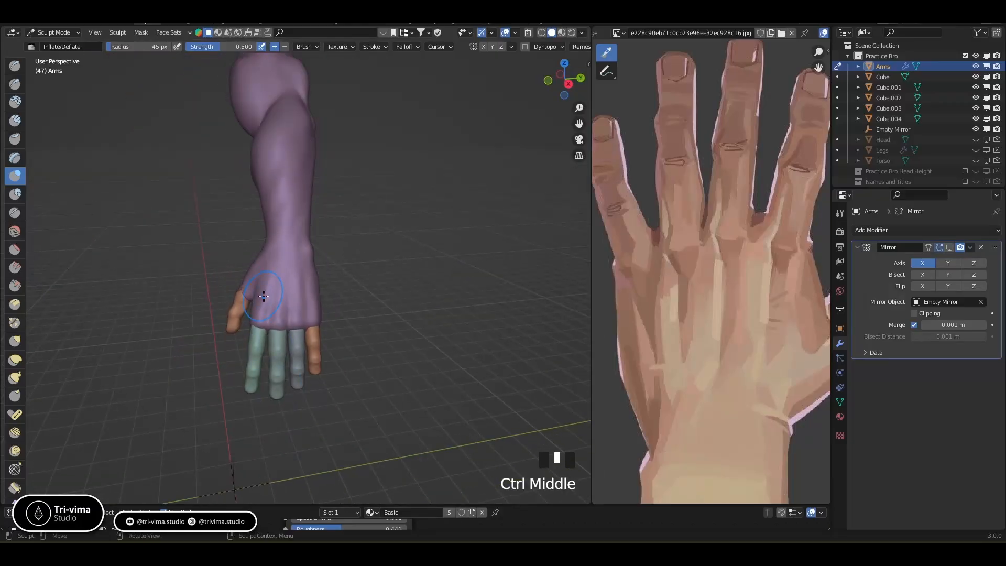
left_click(270, 323)
left_click(284, 277)
middle_click_drag(308, 307, 296, 329)
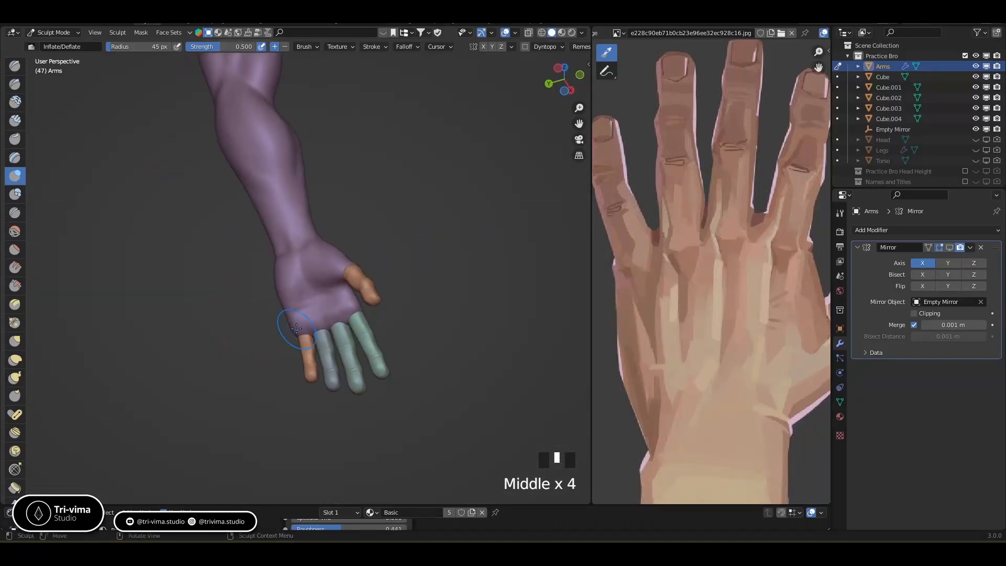
Swell the palm pad along the bases of the four fingers with Inflate/Deflate dabs.
left_click(298, 327)
left_click(304, 324)
left_click(311, 320)
left_click(324, 309)
left_click(335, 299)
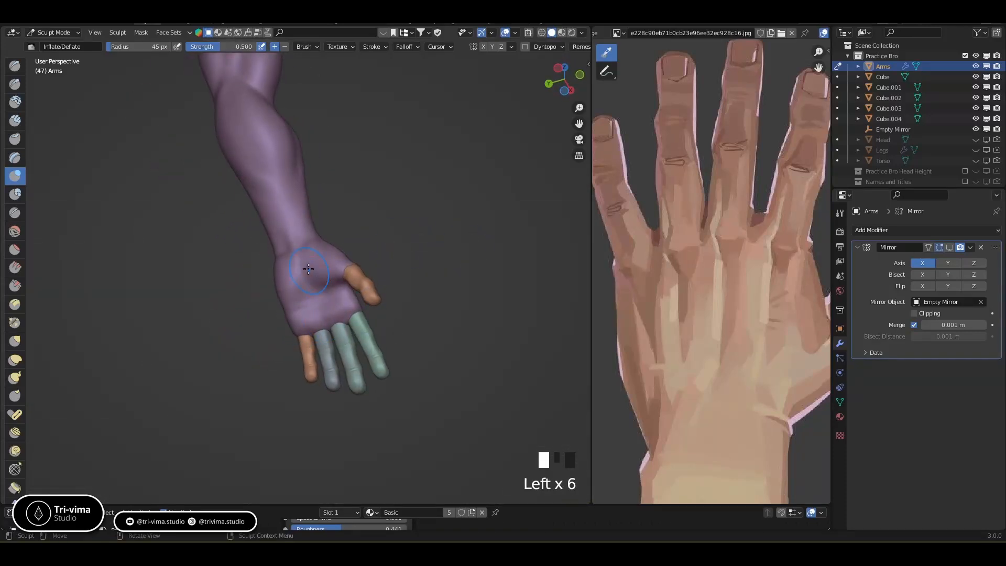
Fill out the palm beside the thumb and touch up the hand's thumb side with Inflate/Deflate.
left_click(311, 271)
left_click(312, 271)
left_click(313, 272)
left_click(314, 272)
left_click(315, 273)
left_click(316, 274)
left_click(318, 274)
mouse_move(317, 274)
middle_mouse_down()
mouse_move(357, 275)
mouse_move(343, 277)
mouse_move(335, 315)
mouse_move(370, 224)
mouse_move(283, 293)
mouse_move(243, 310)
mouse_move(341, 245)
mouse_move(434, 256)
mouse_move(405, 305)
middle_mouse_up()
left_click(336, 276)
left_click(336, 277)
left_click(336, 277)
left_click(336, 278)
Switch to Object Mode and unhide the Head, Legs and Torso objects.
key("ctrl+Tab")
left_click(404, 305)
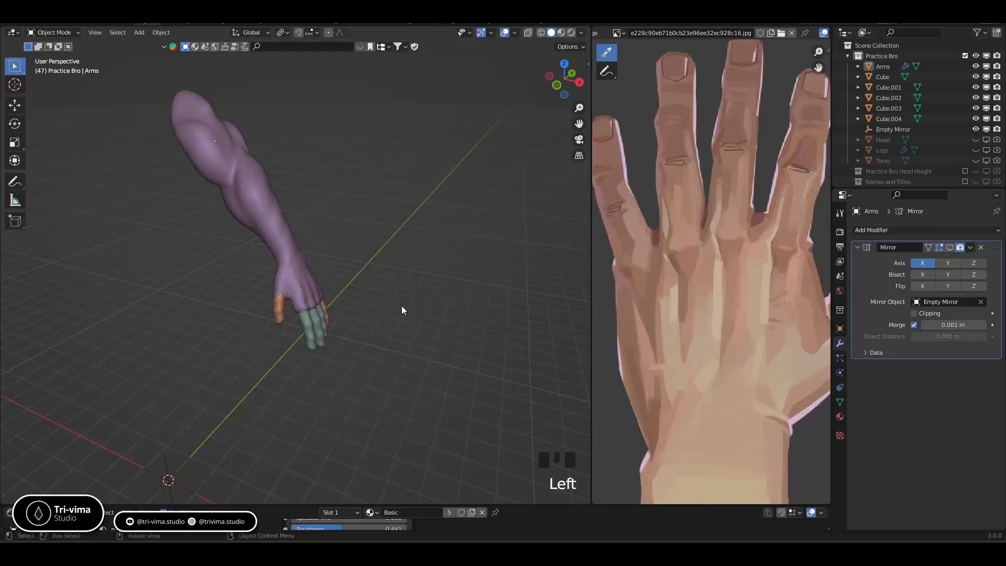
middle_click_drag(387, 363, 429, 225)
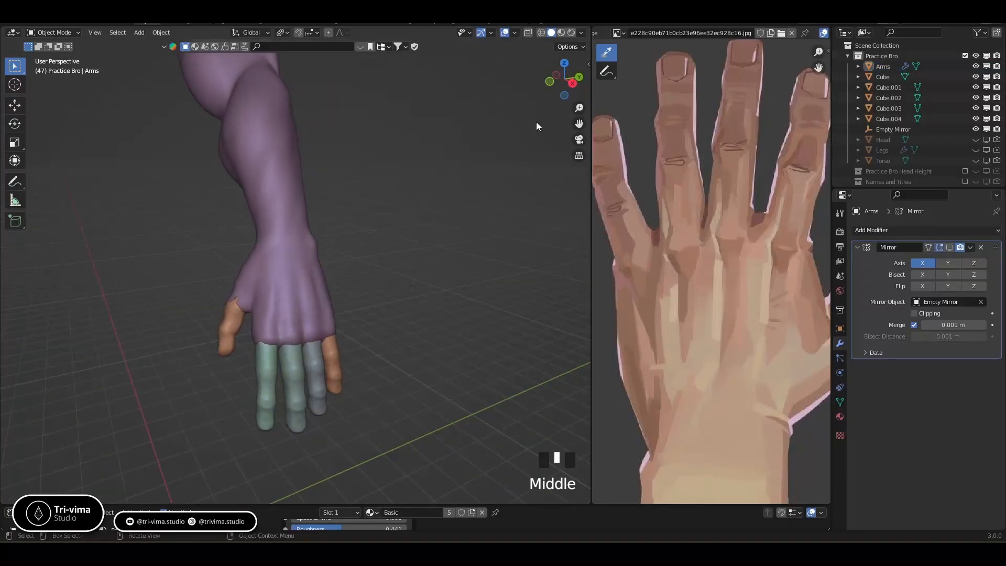
left_click(974, 140)
left_click(974, 150)
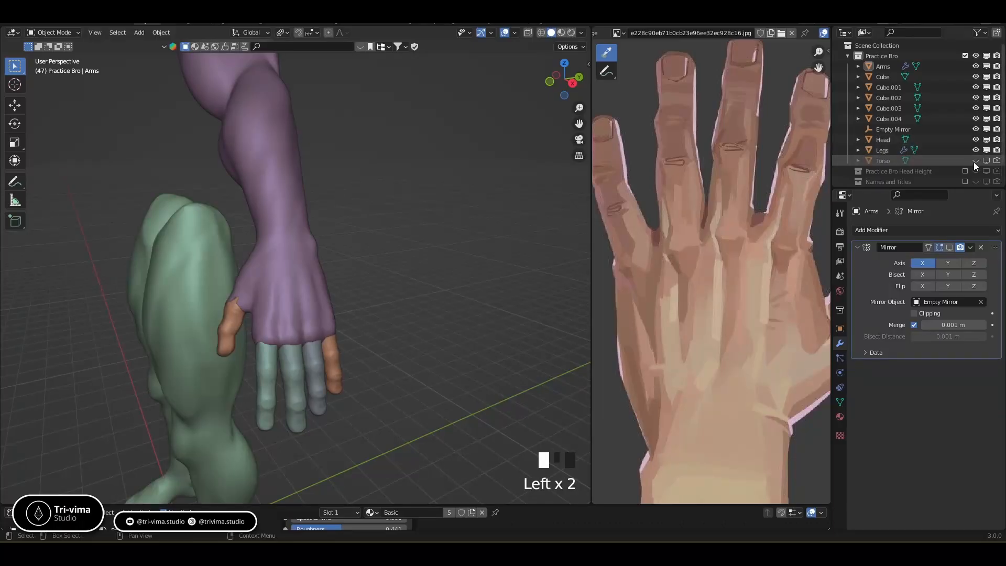
left_click(978, 161)
Show the Arms object's Mirror modifier in the viewport and copy its modifiers to the thumb and four finger objects.
middle_click_drag(372, 272, 406, 337, "ctrl")
left_click(281, 333)
left_click(274, 311)
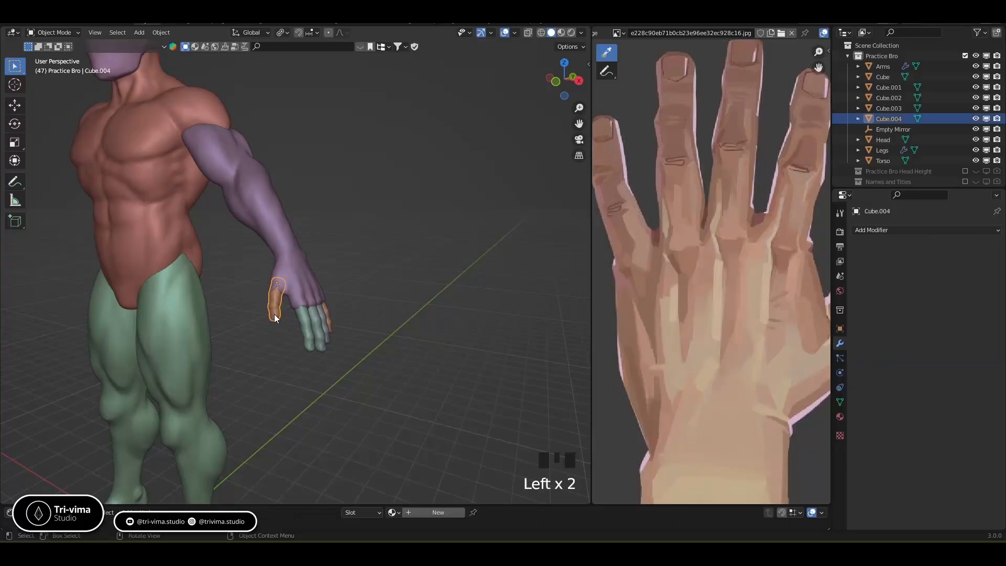
middle_click_drag(327, 351, 354, 178, "shift")
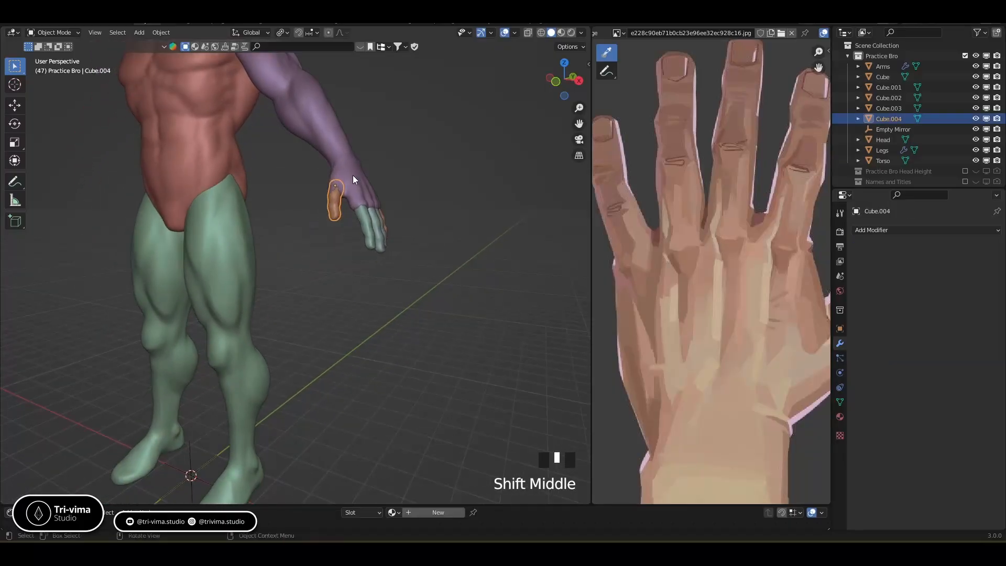
left_click(360, 190)
left_click_drag(416, 282, 314, 215)
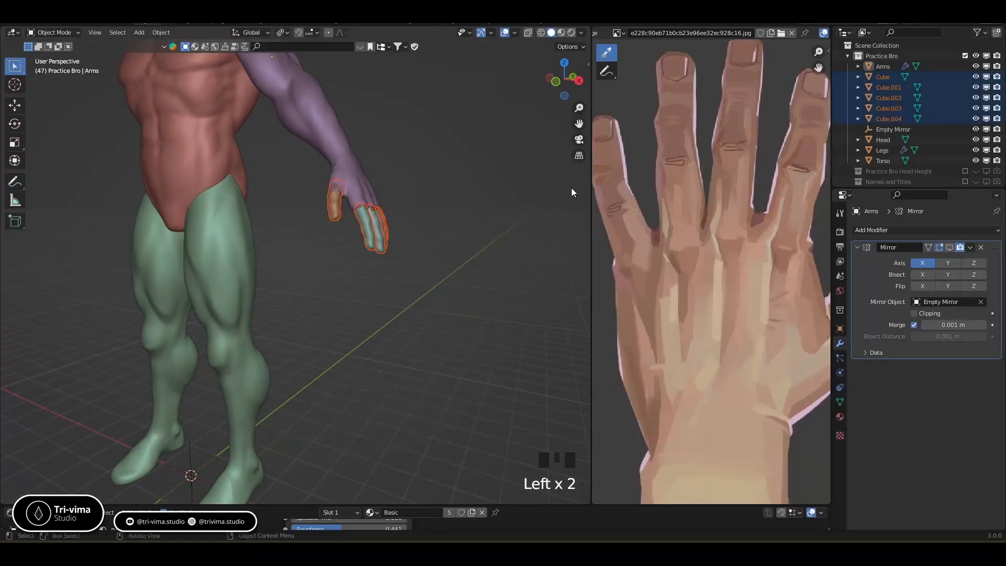
left_click(949, 248)
left_click(356, 182, "shift")
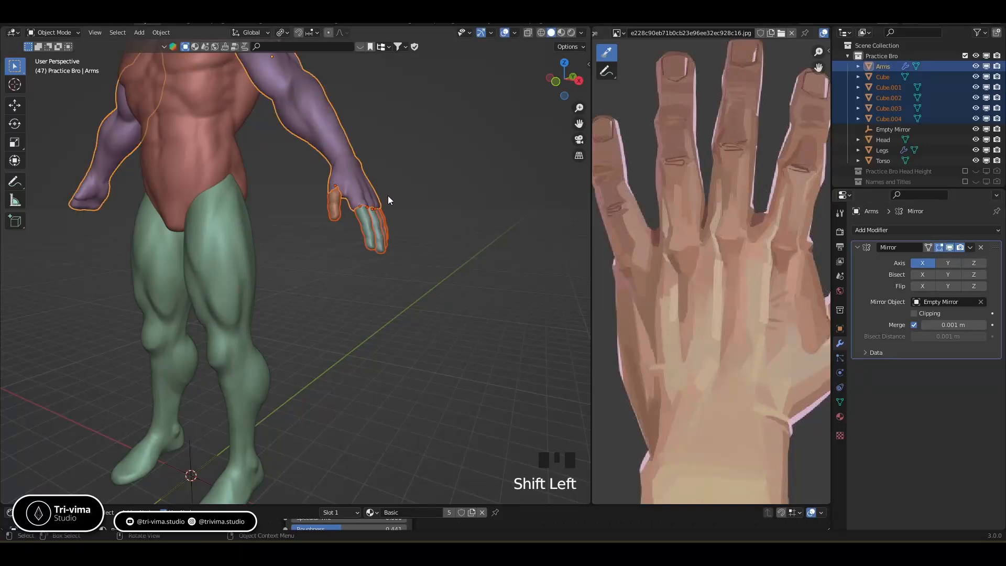
key("ctrl+c")
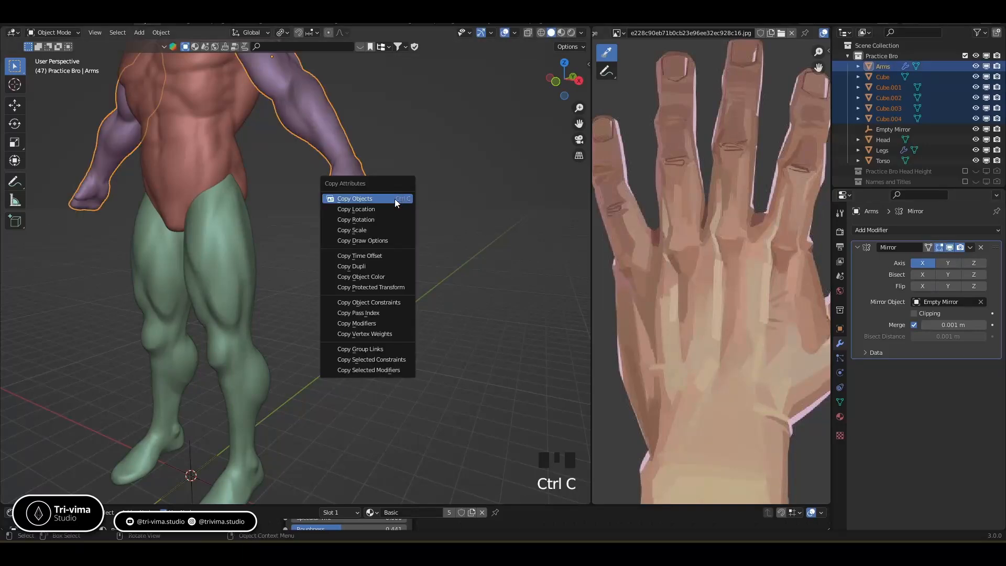
left_click(376, 322)
left_click(432, 302)
Link the Arms object's material to the thumb and all four finger objects.
middle_click_drag(346, 283, 460, 90)
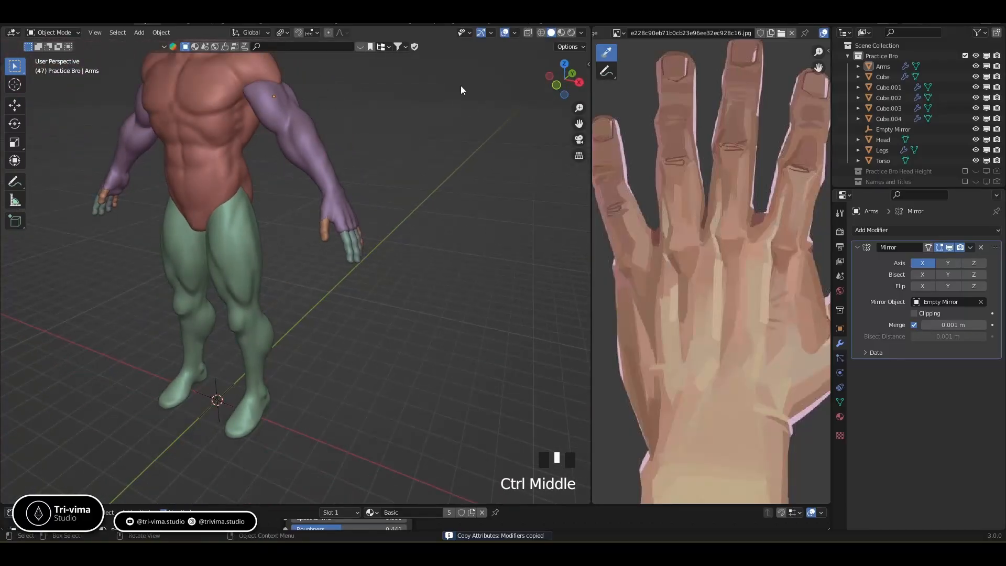
left_click_drag(325, 277, 372, 231)
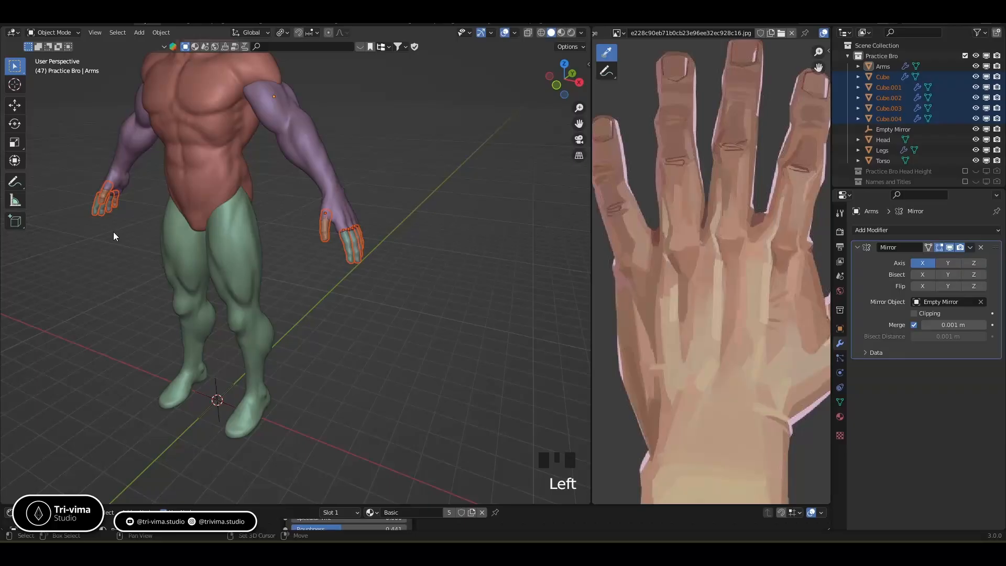
left_click(321, 180, "shift")
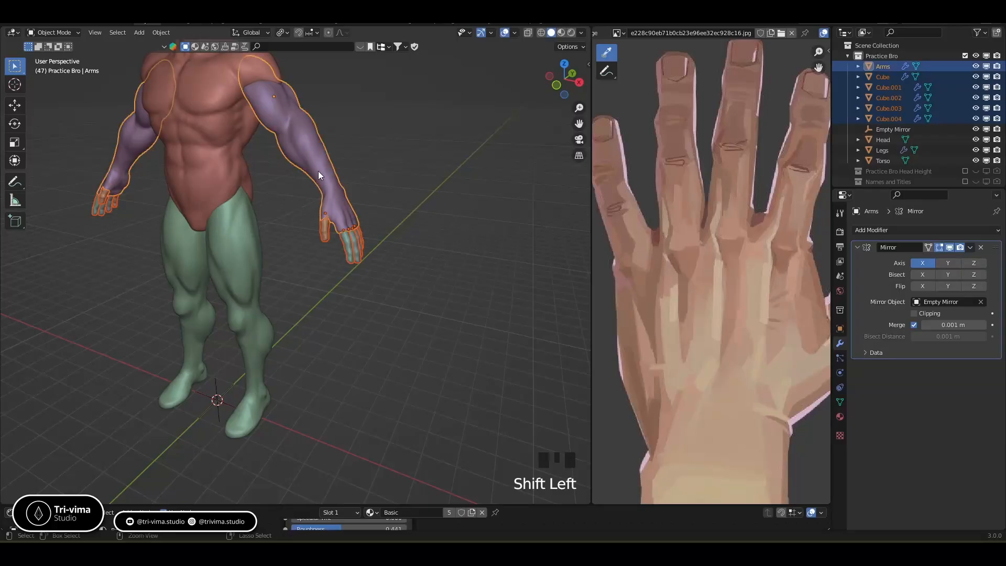
key("ctrl+l")
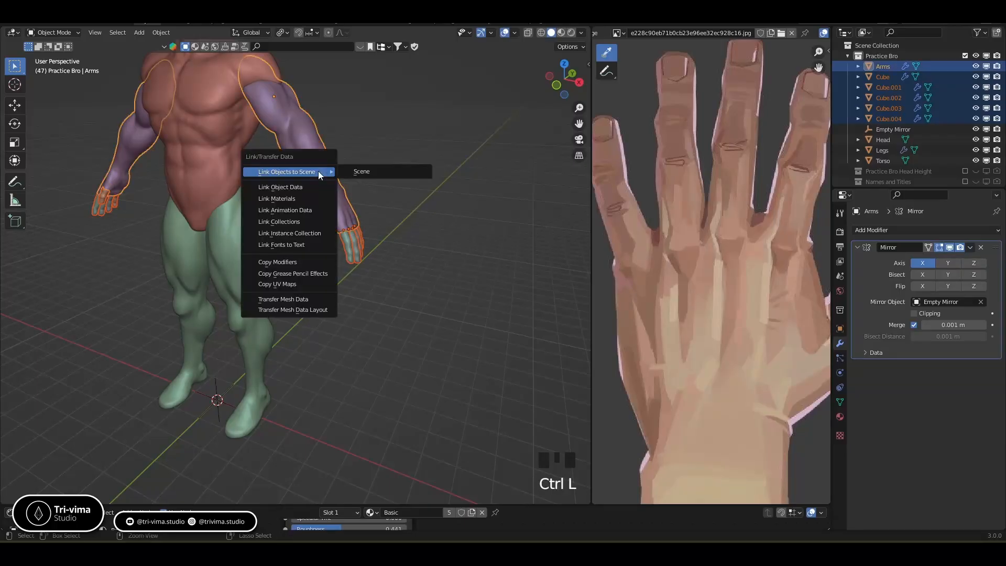
left_click(285, 198)
left_click(420, 298)
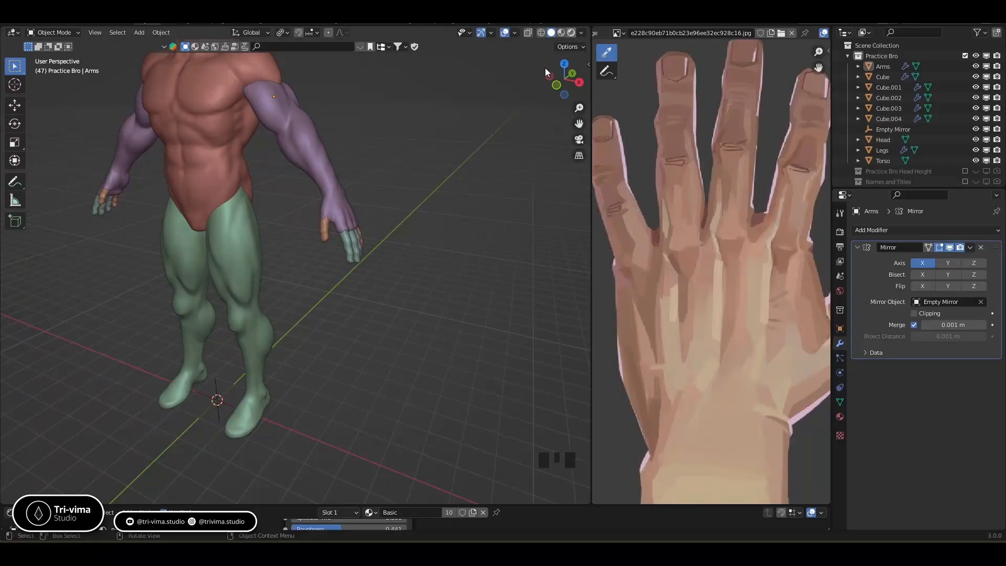
Show the figure in rendered shading with the Lights collection enabled in the viewport and the overlays hidden.
left_click(571, 33)
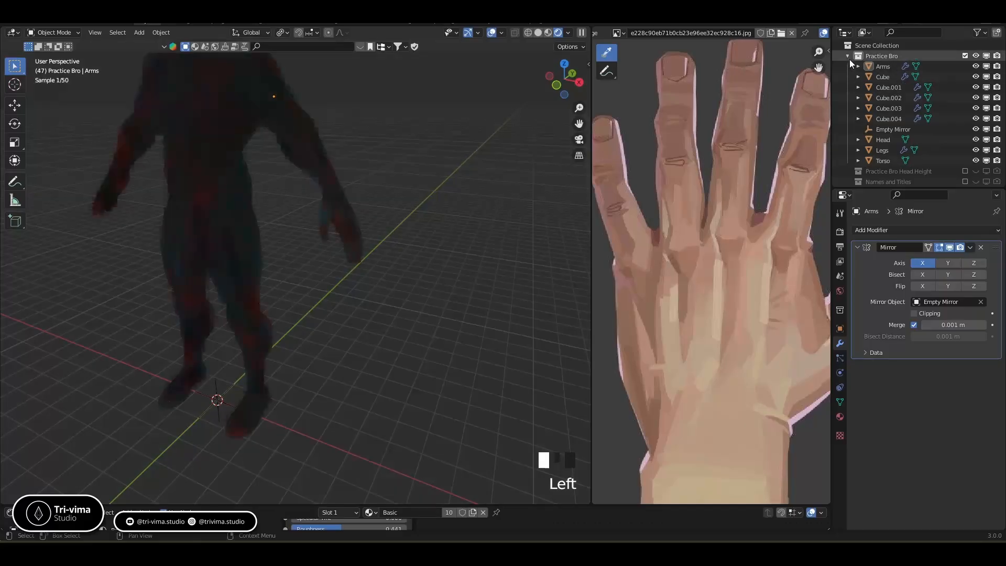
left_click(847, 56)
left_click(965, 87)
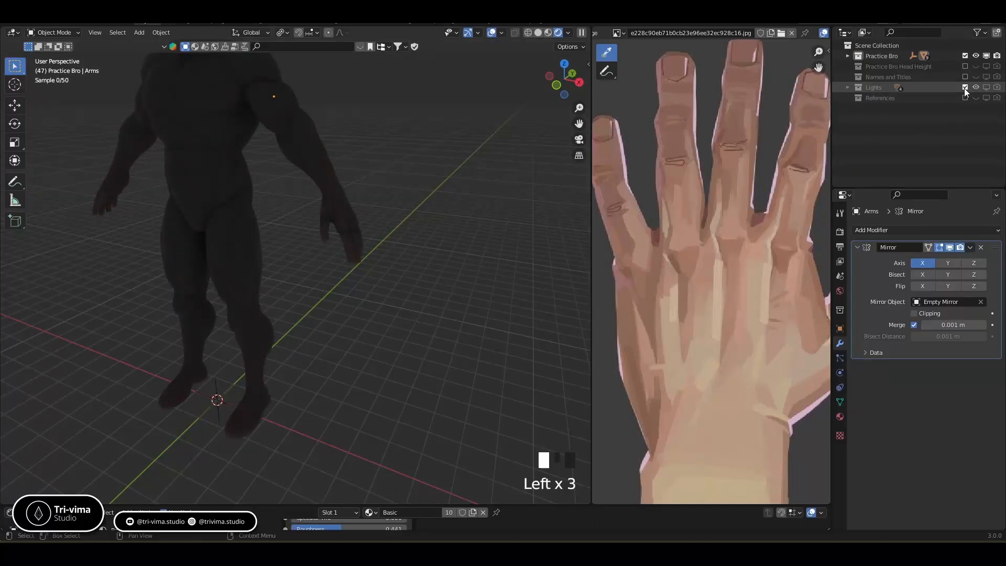
left_click(986, 87)
left_click(440, 326)
left_click(490, 32)
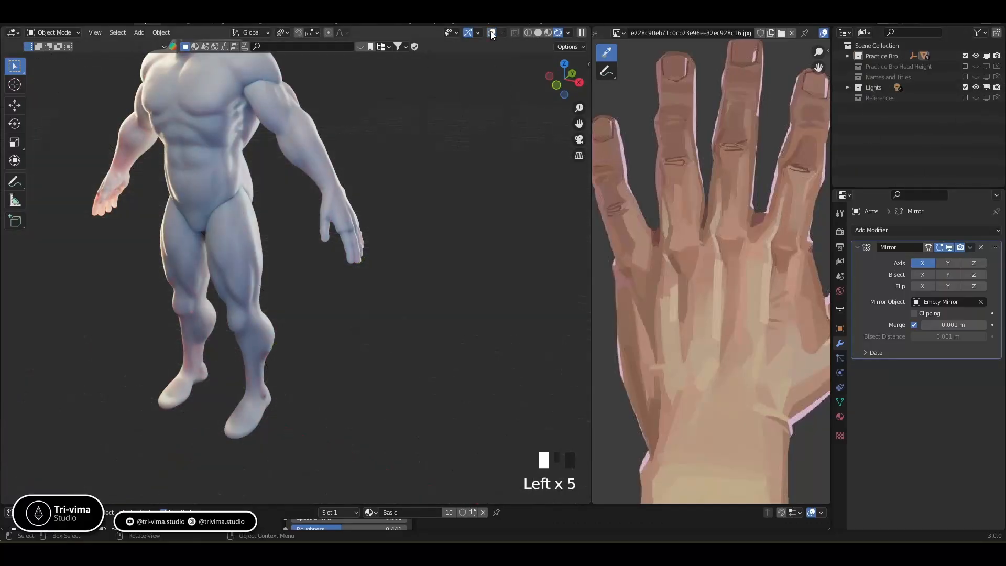
Expand the Practice Bro collection and hide its Torso, Legs and Head objects in the viewport.
middle_click_drag(403, 310, 245, 333)
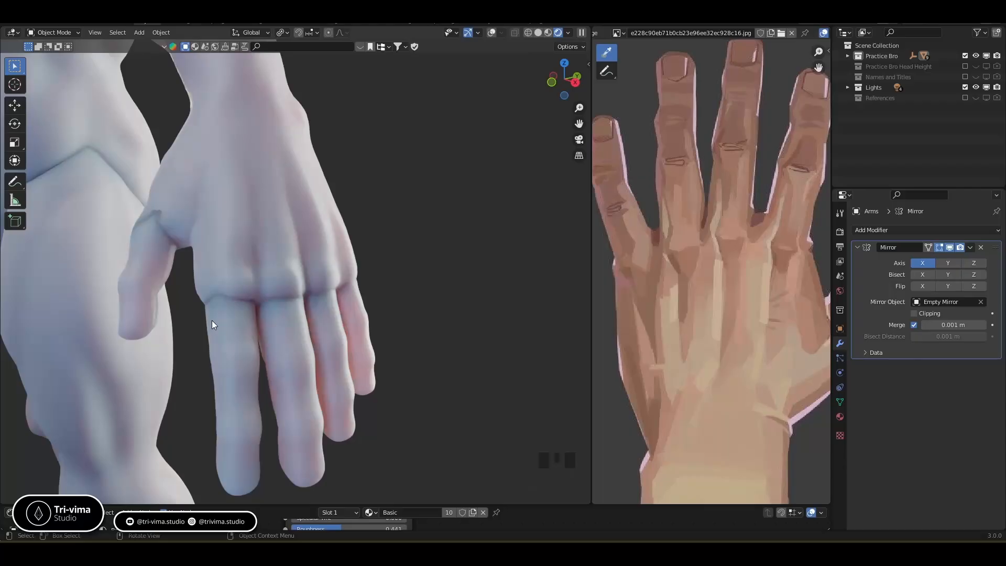
middle_click_drag(231, 298, 217, 273)
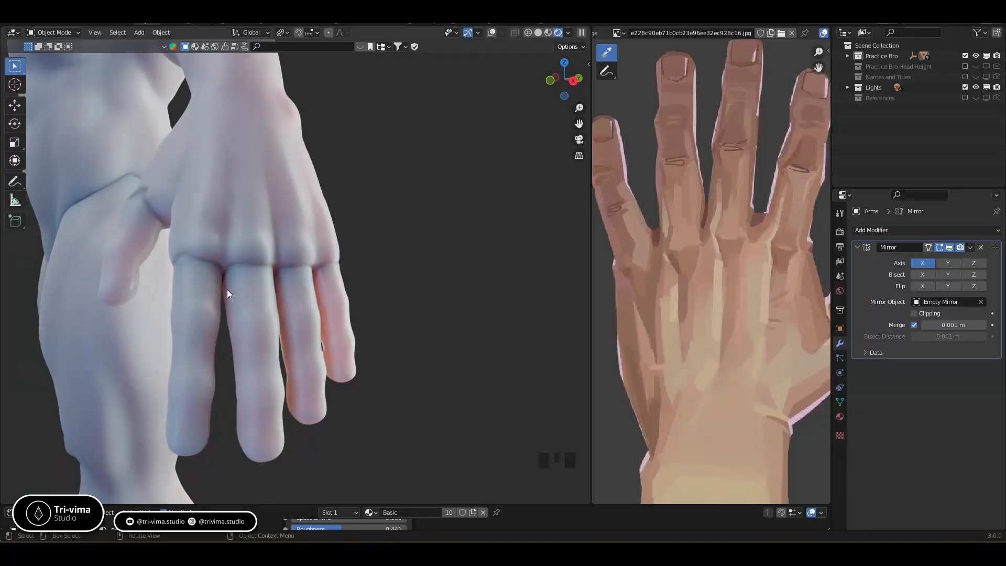
middle_click_drag(243, 297, 304, 364, "ctrl")
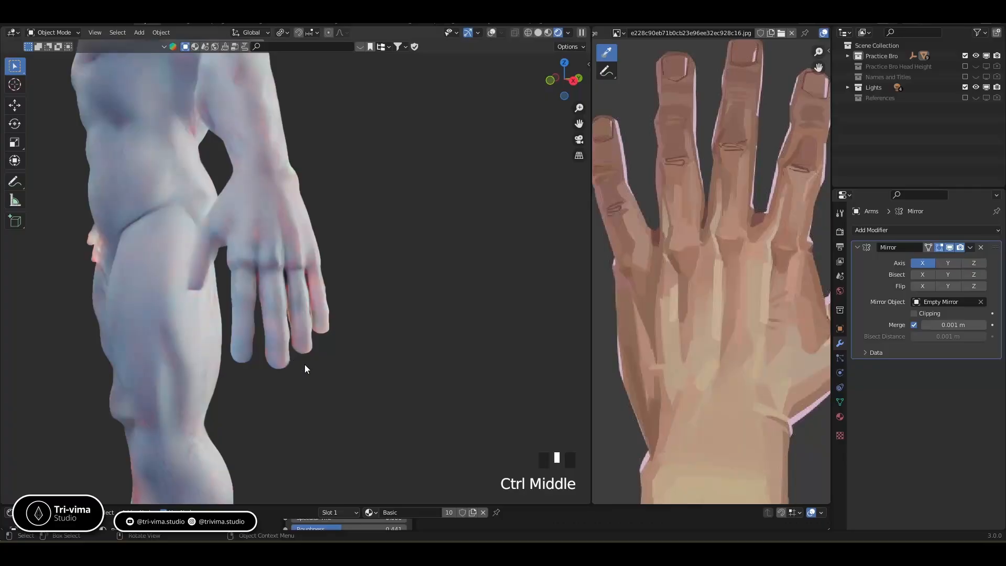
middle_click_drag(354, 341, 359, 349)
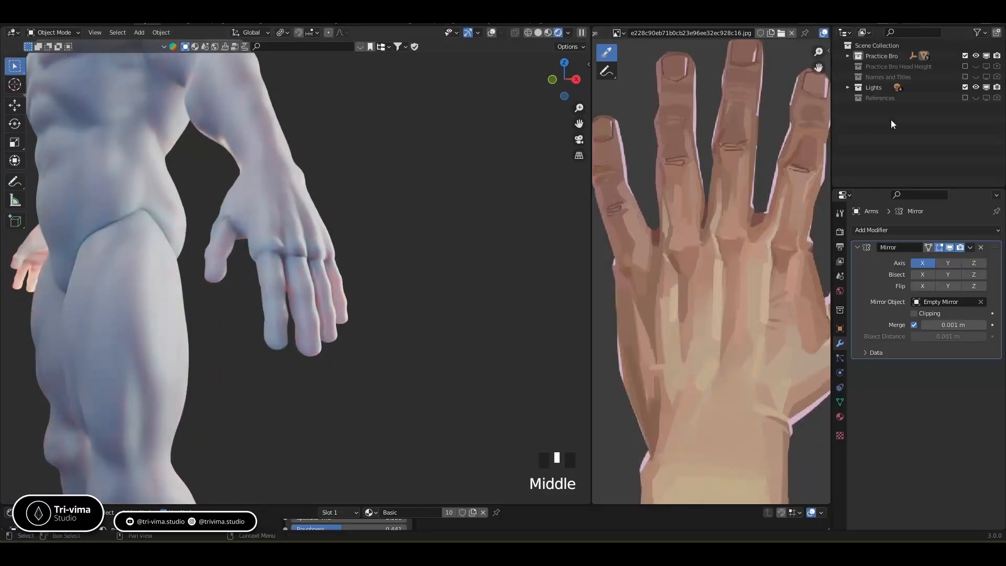
left_click(847, 56)
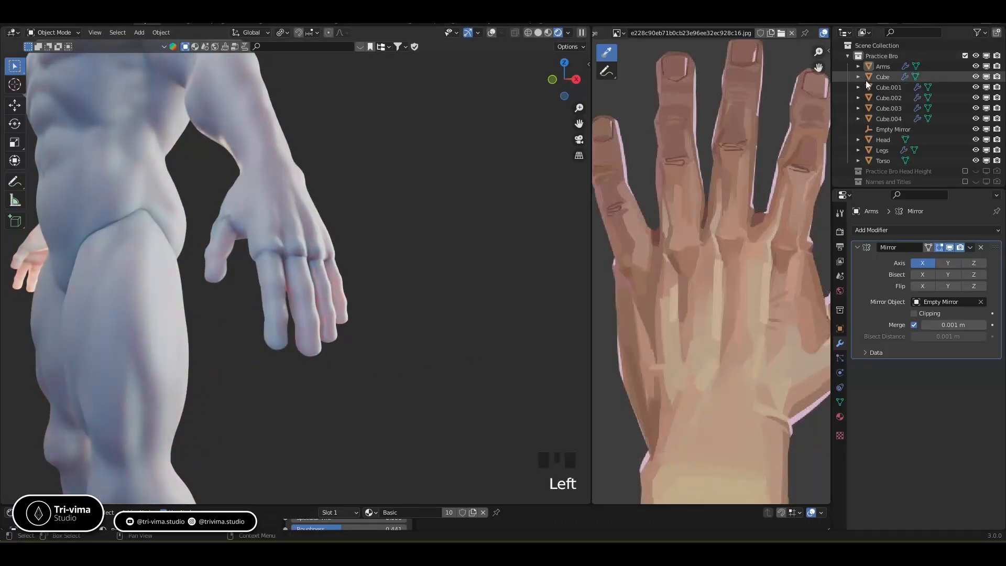
left_click(975, 160)
left_click(976, 150)
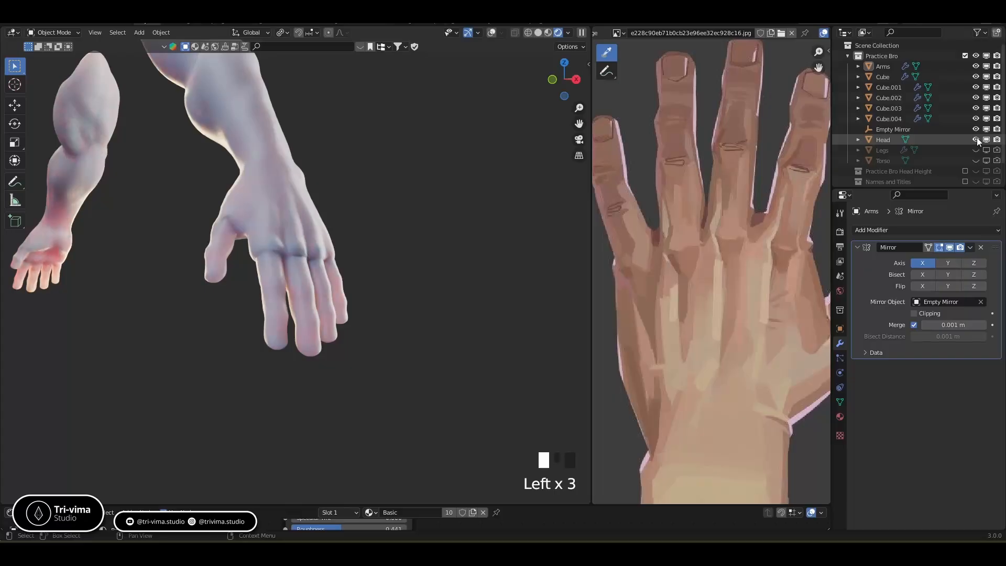
left_click(975, 139)
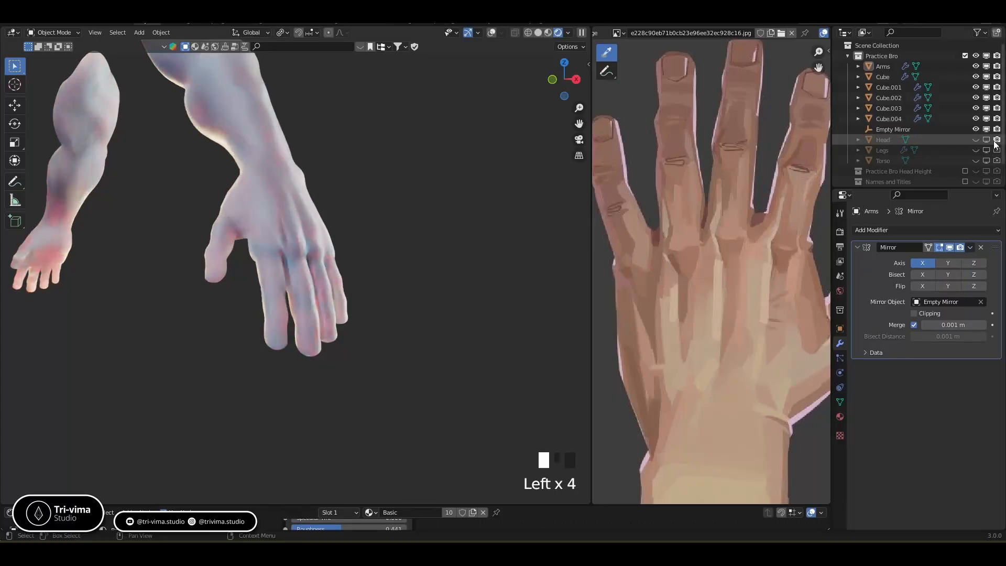
Show the viewport overlays and rename the index finger object, Cube, as Index.
left_click(881, 77)
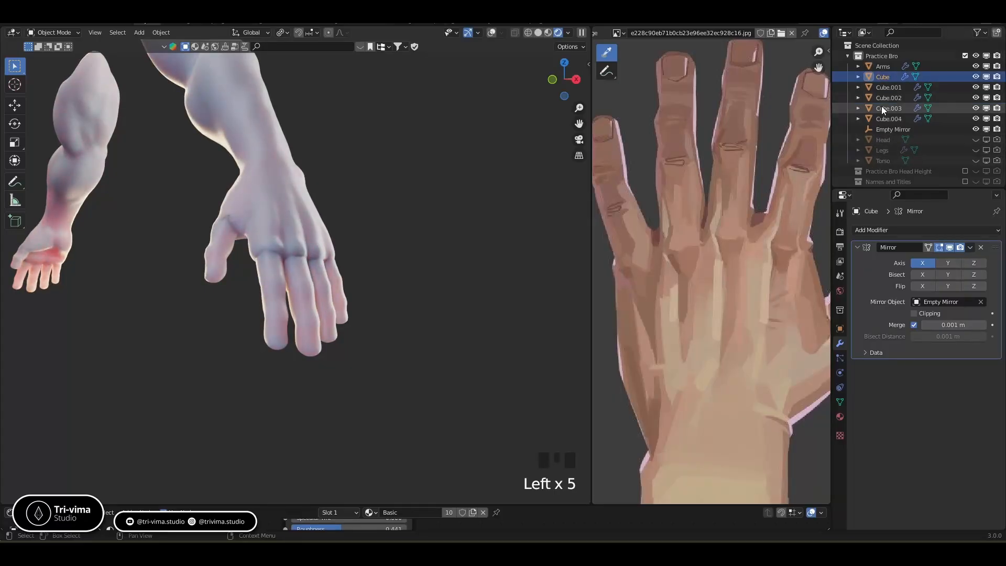
left_click(492, 33)
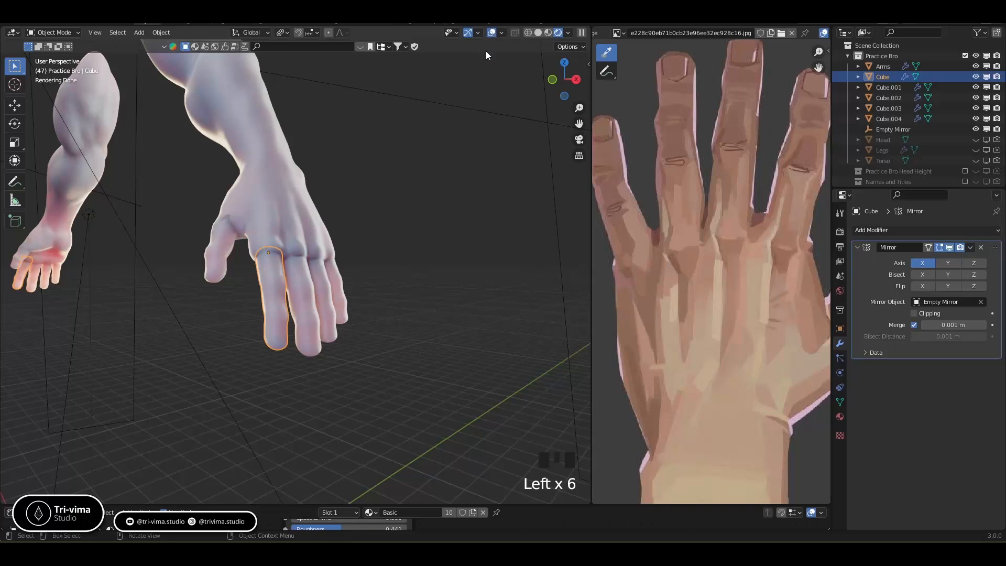
double_click(885, 78)
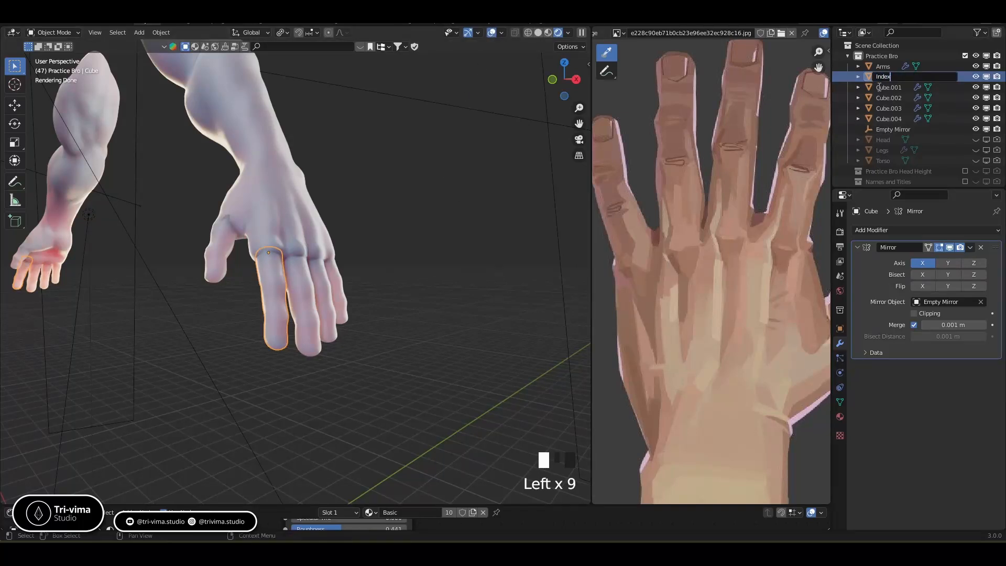
key("Return")
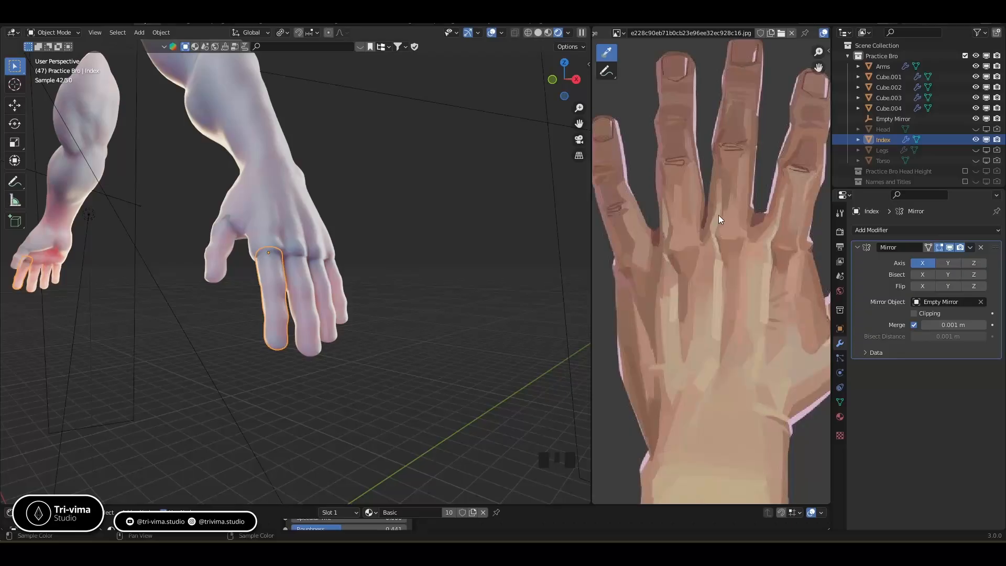
Select the middle finger object, Cube.001, and rename it as Midle.
left_click(306, 341)
double_click(885, 78)
double_click(874, 78)
type("M")
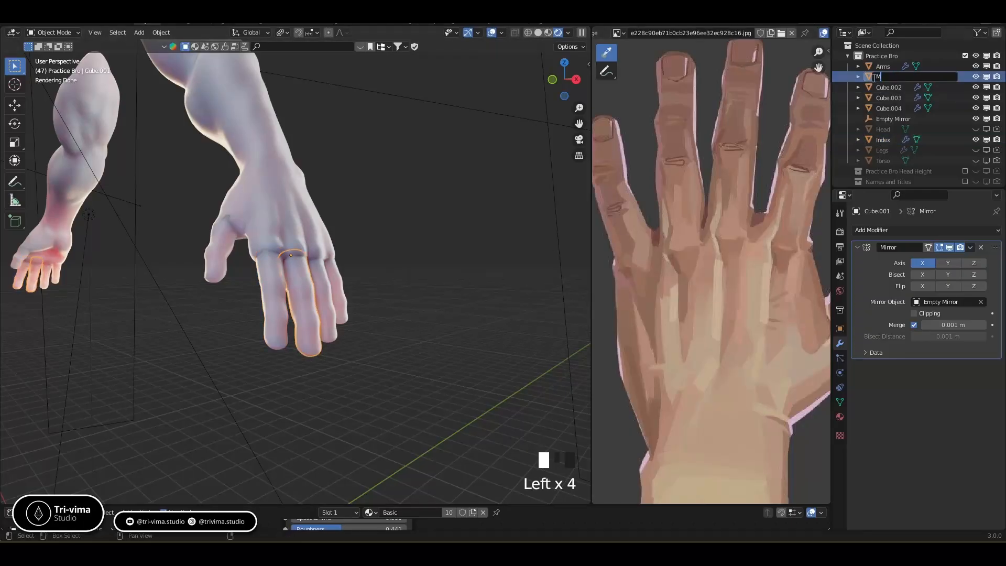
type("idle")
key("Return")
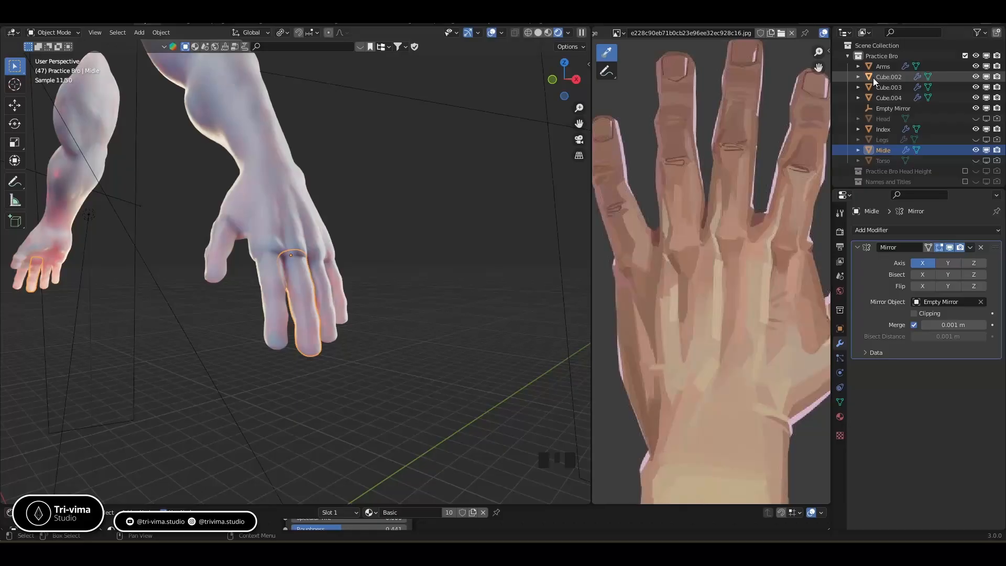
Select the ring finger object, Cube.002, and rename it as Ring.
left_click(888, 78)
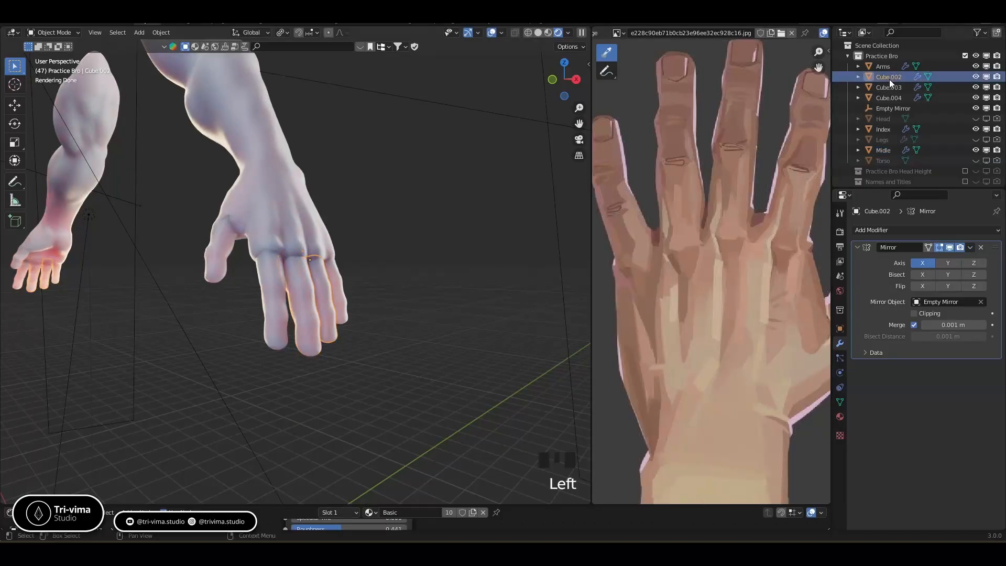
double_click(889, 78)
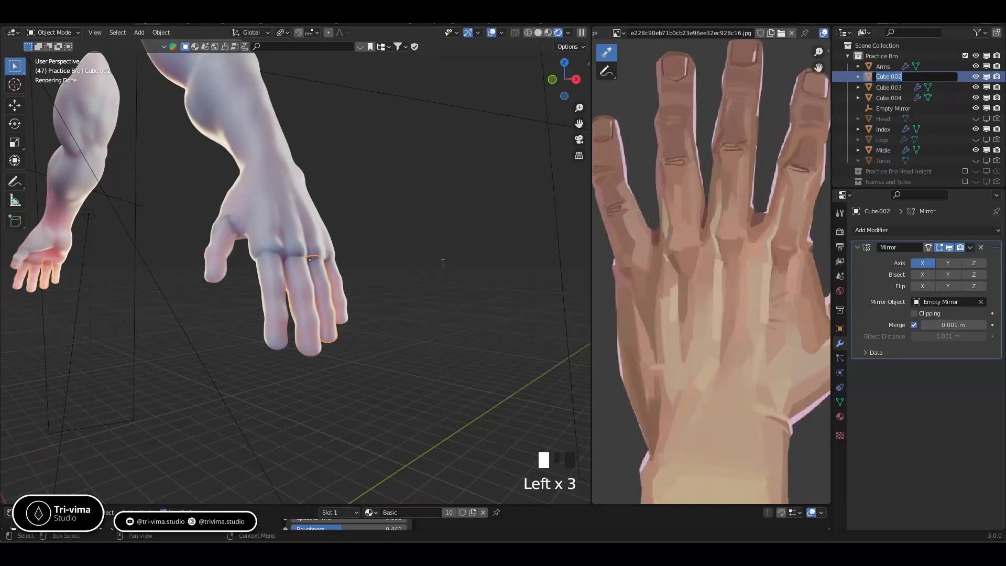
type("Ring")
key("Return")
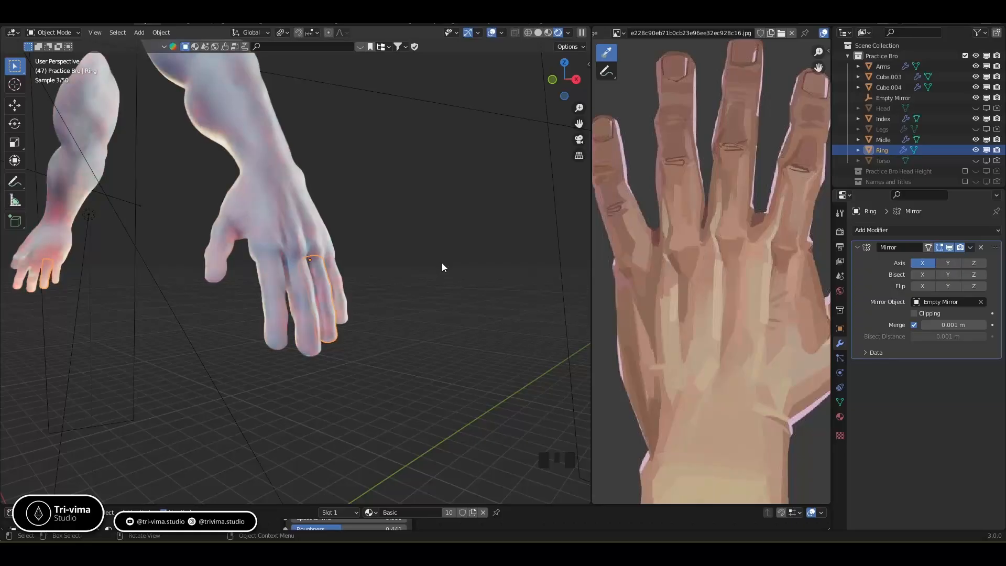
Select the little finger object, Cube.003, and rename it as Pinky.
left_click(884, 79)
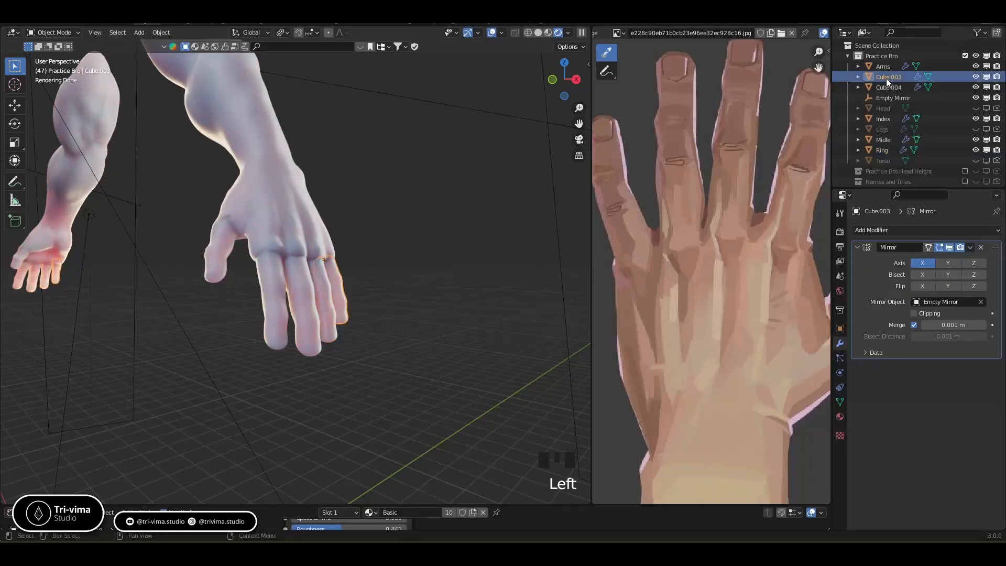
left_click(885, 78)
double_click(886, 77)
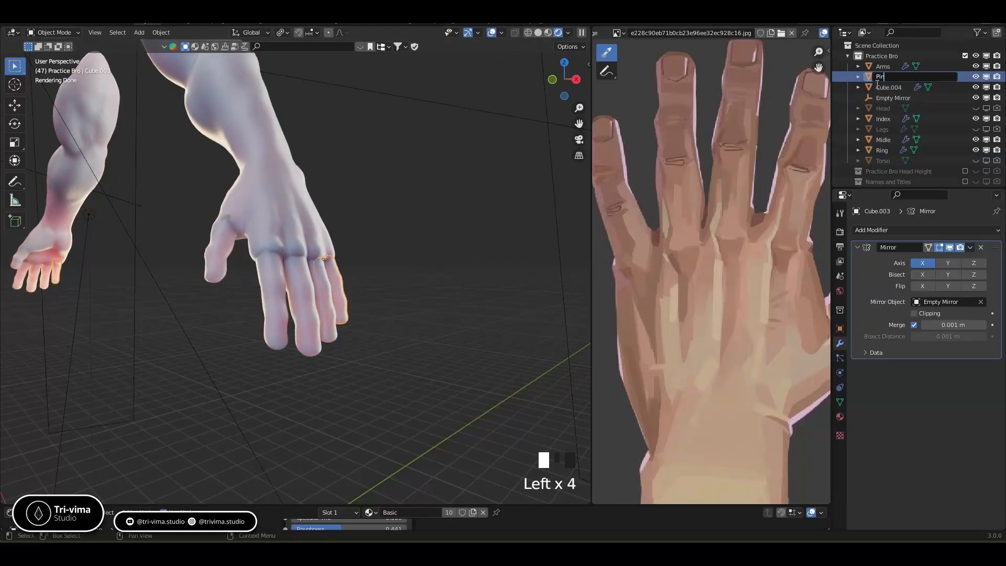
type("Pinky")
key("Return")
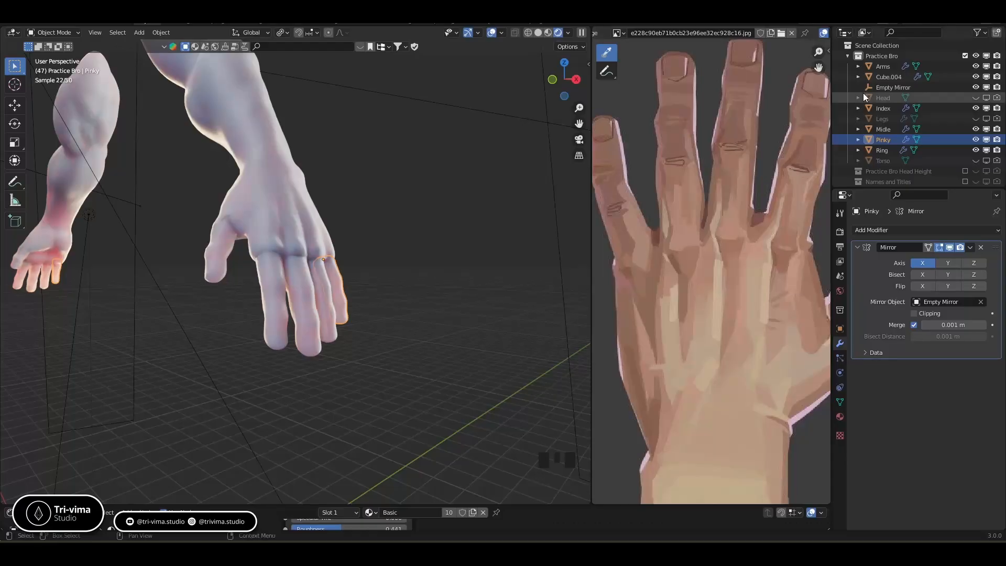
Rename the thumb object, Cube.004, as Thumb and clear the selection.
double_click(887, 77)
type("Thum")
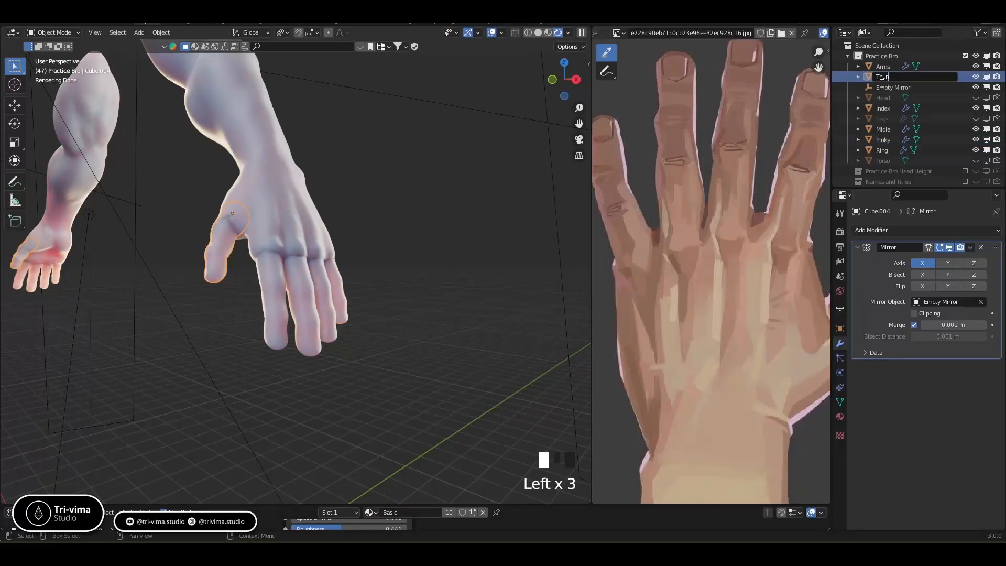
key("BackSpace")
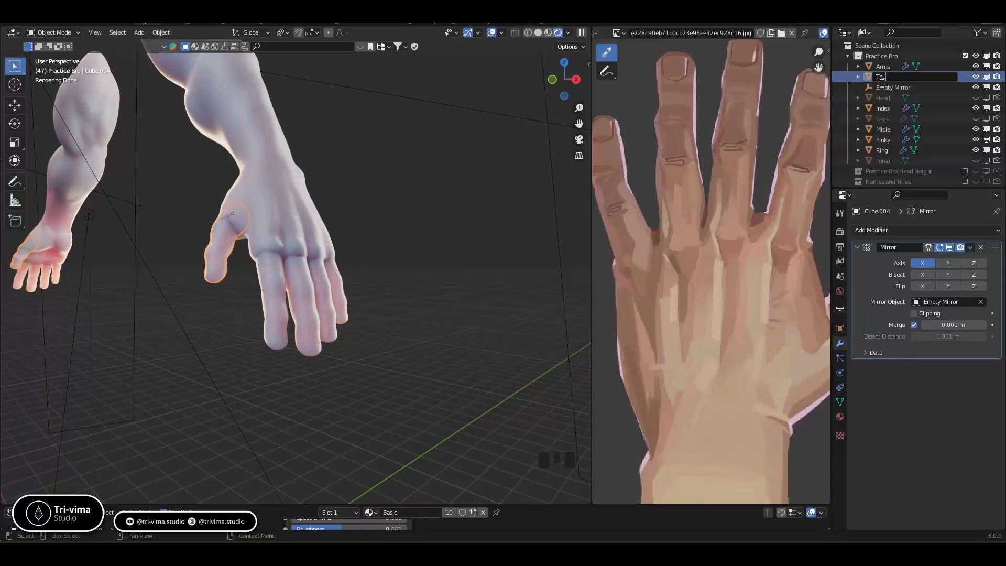
type("mb")
key("Return")
left_click(476, 288)
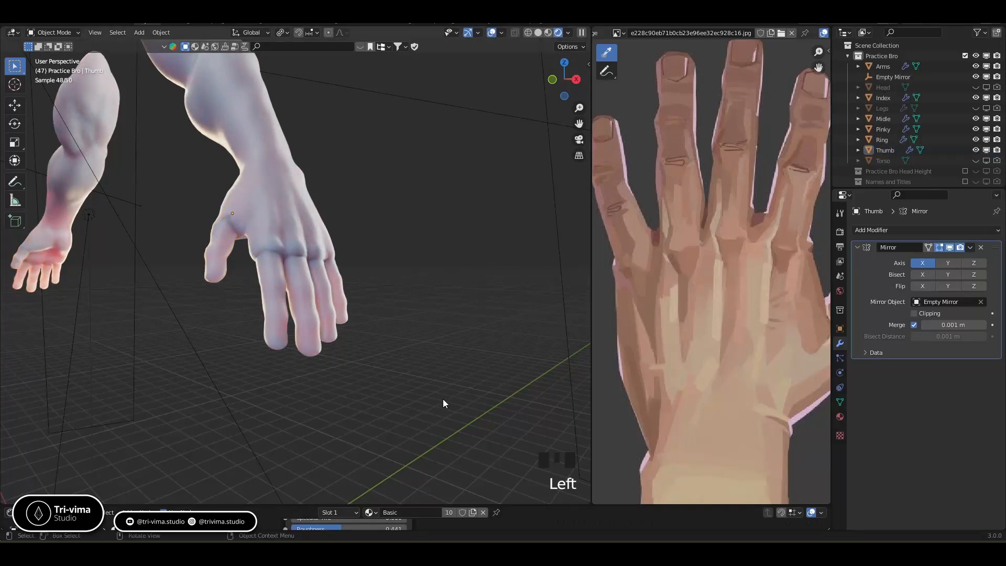
Hide the viewport overlays and turn off viewport display of the Mirror modifier on the Thumb and Arms objects.
middle_click_drag(452, 309, 456, 273, "ctrl")
left_click(492, 33)
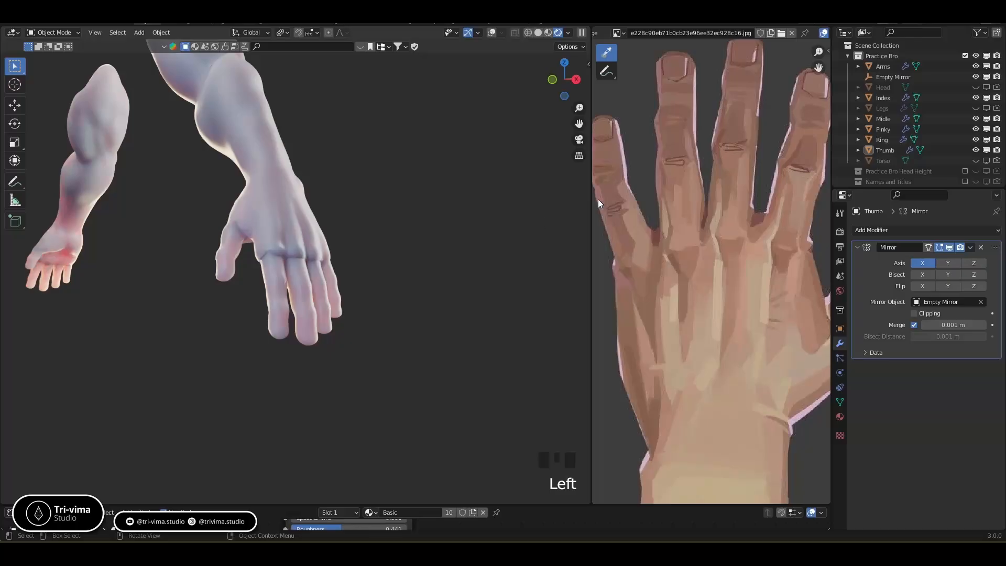
left_click(950, 249)
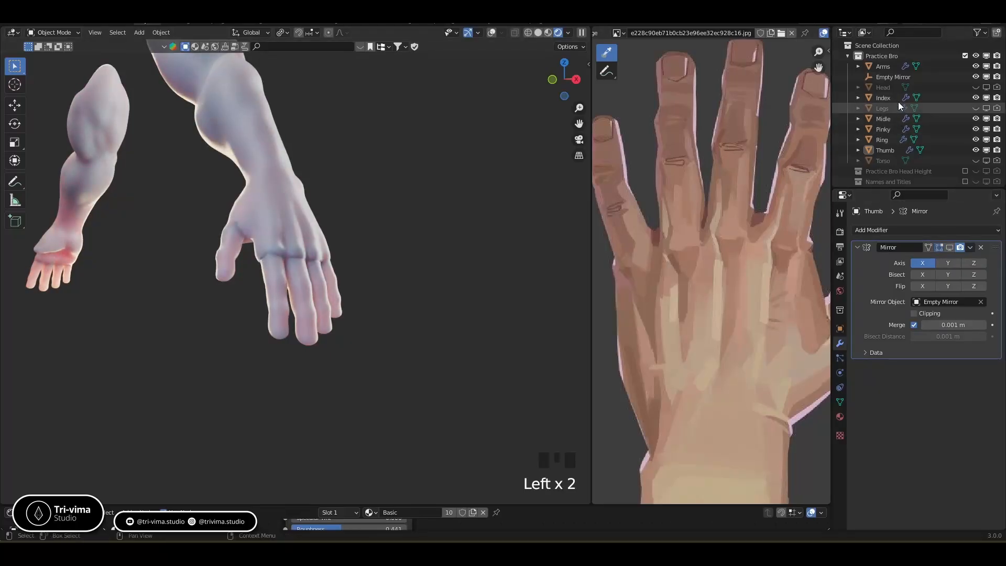
left_click(883, 67)
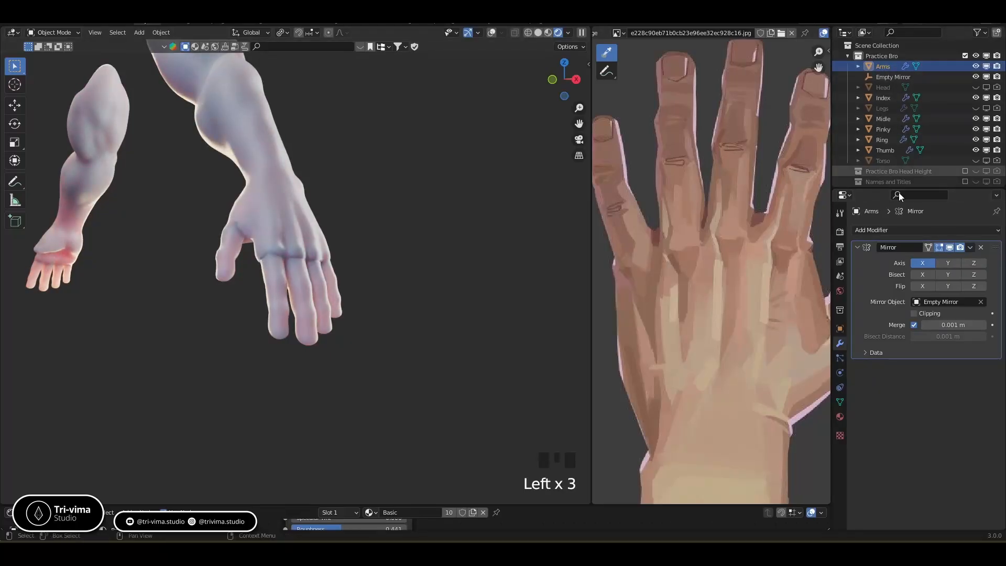
left_click(949, 248)
Turn off viewport display of the Mirror modifier on the Index, Midle, Pinky and Ring objects, and select the Thumb object.
left_click(884, 98)
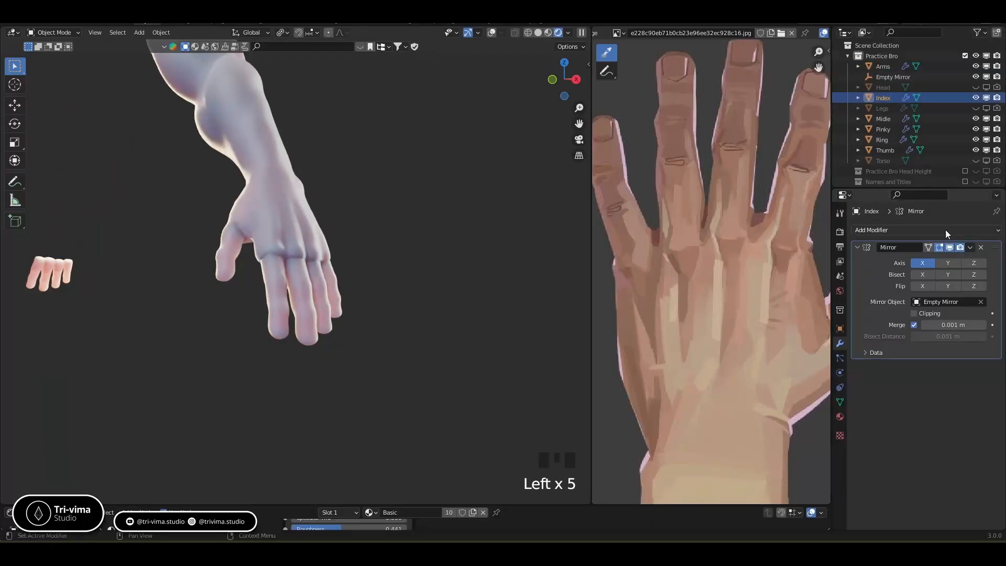
left_click(948, 250)
left_click(883, 120)
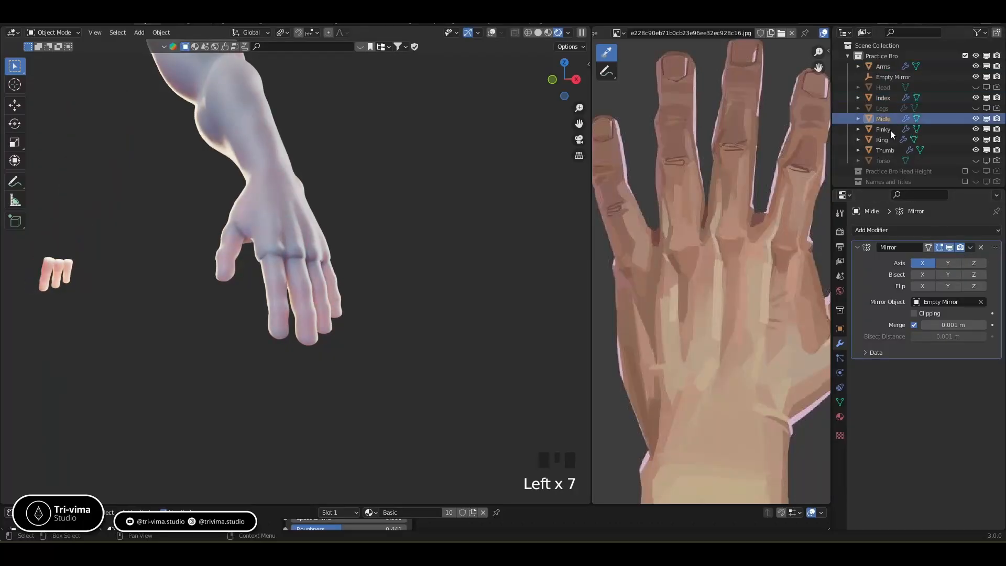
left_click(944, 248)
left_click(883, 130)
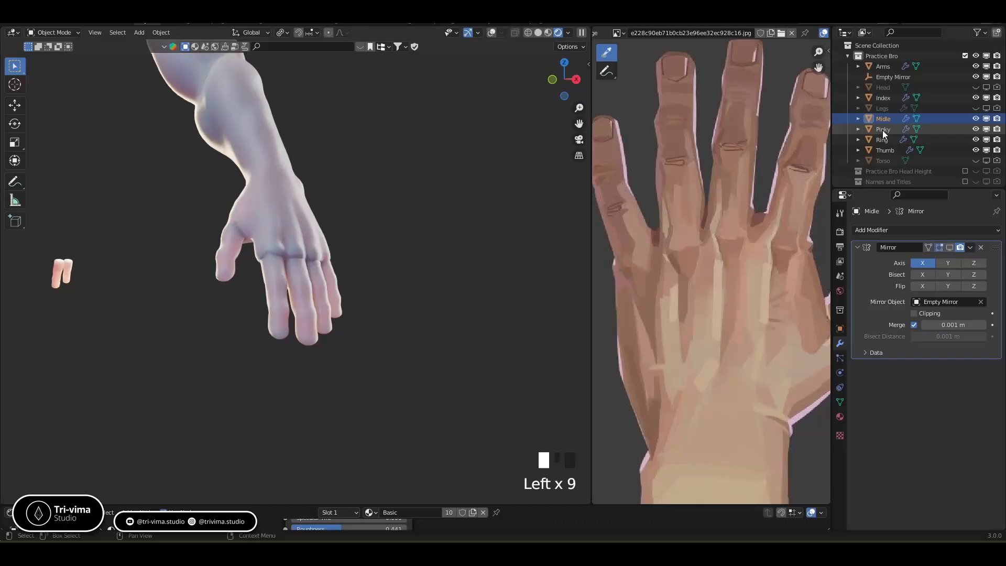
left_click(949, 247)
left_click(883, 140)
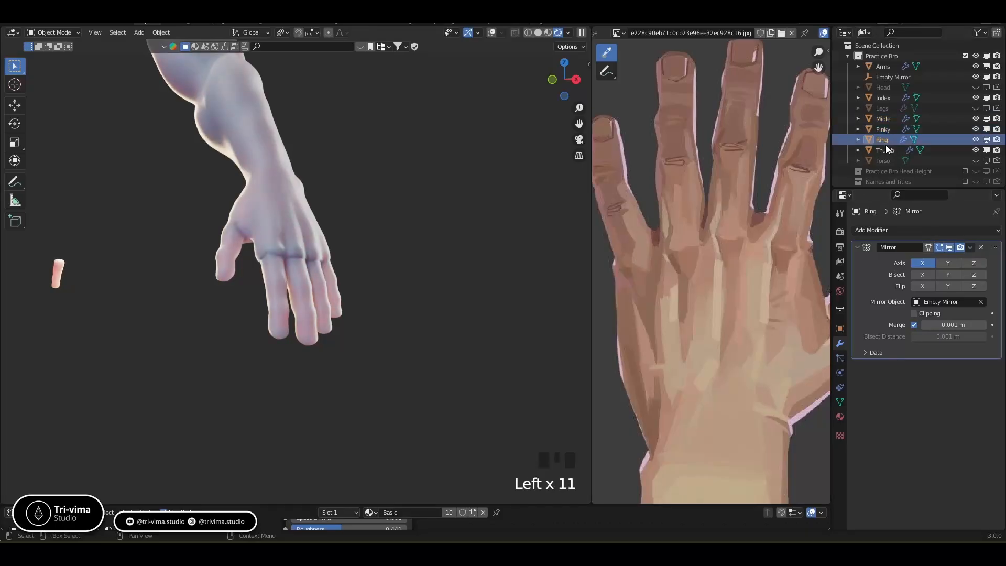
left_click(948, 248)
left_click(887, 150)
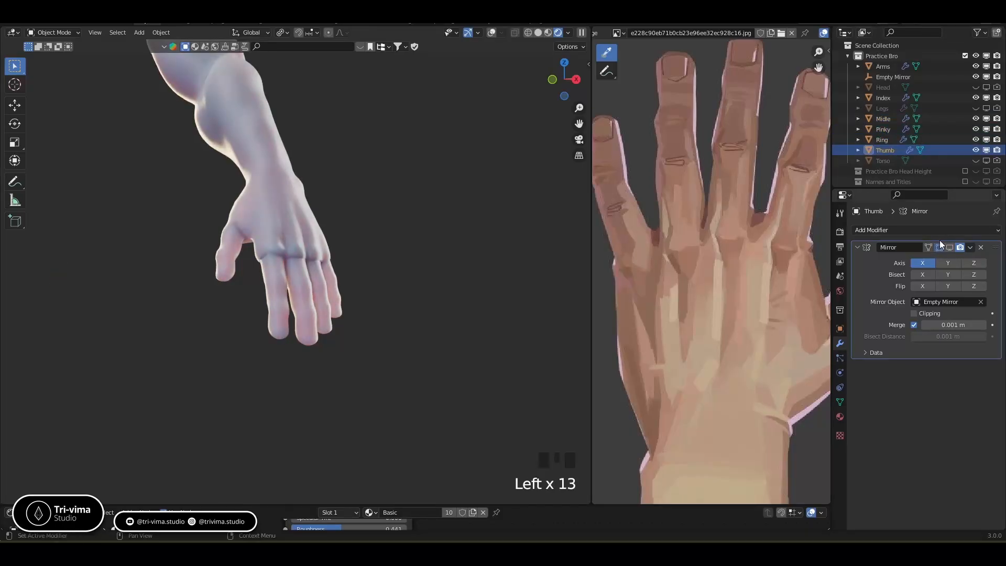
middle_click_drag(555, 292, 441, 332, "ctrl")
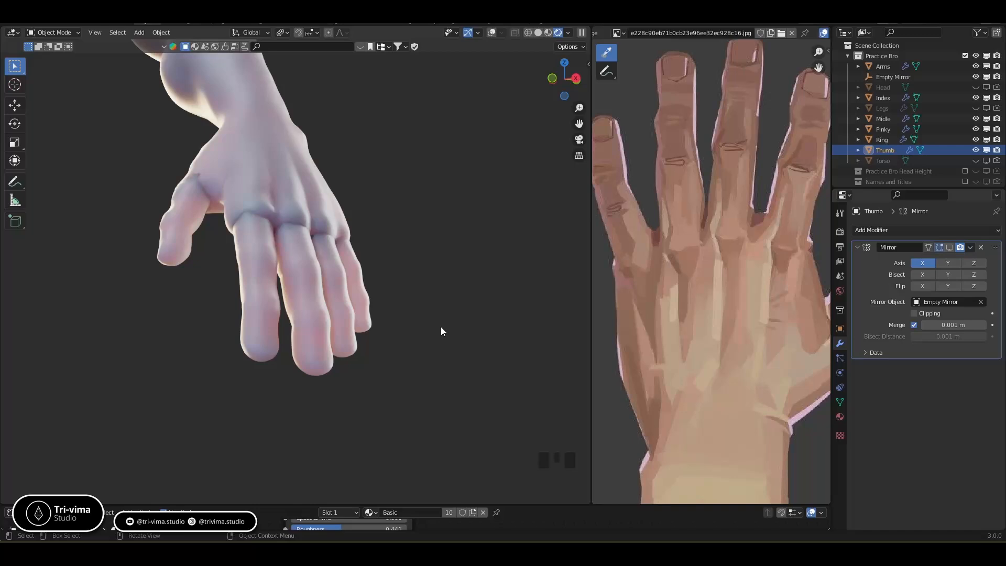
middle_click_drag(382, 356, 420, 367)
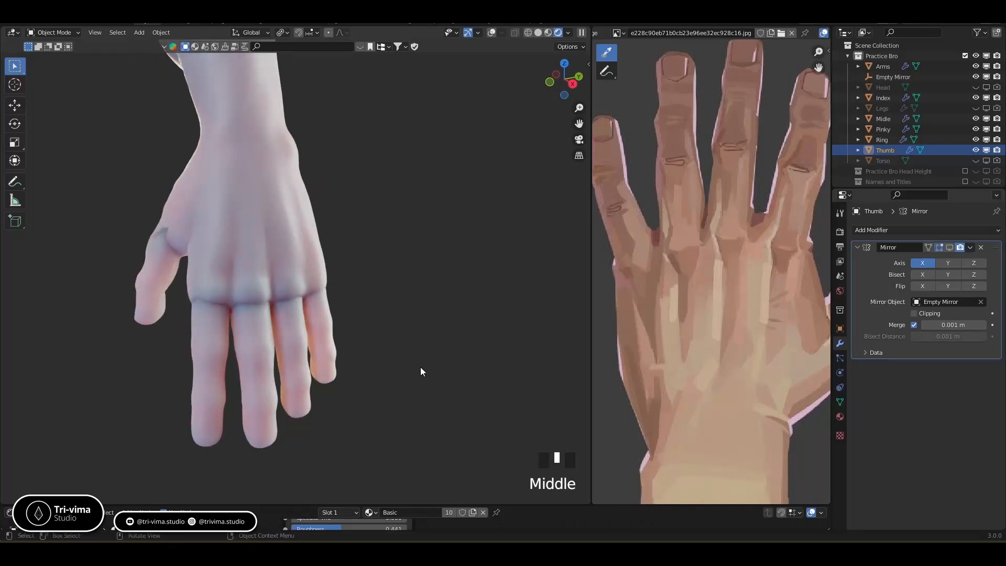